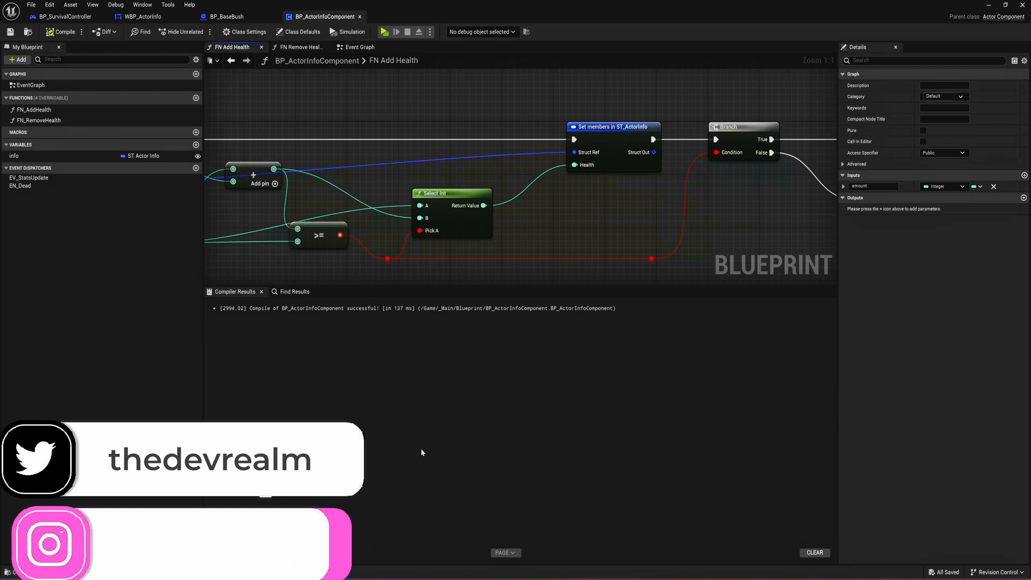
- Examine the FN Add Health and FN Remove Health graphs of BP_ActorInfoComponent up to the EV Stats Update call
scroll(435, 155, "down", 4)
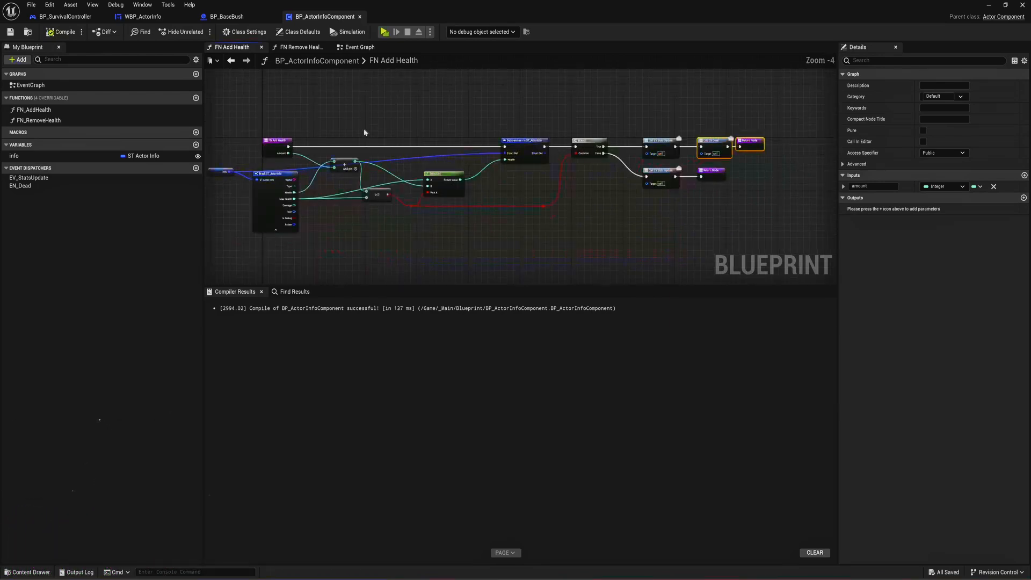
right_click_drag(333, 133, 458, 128)
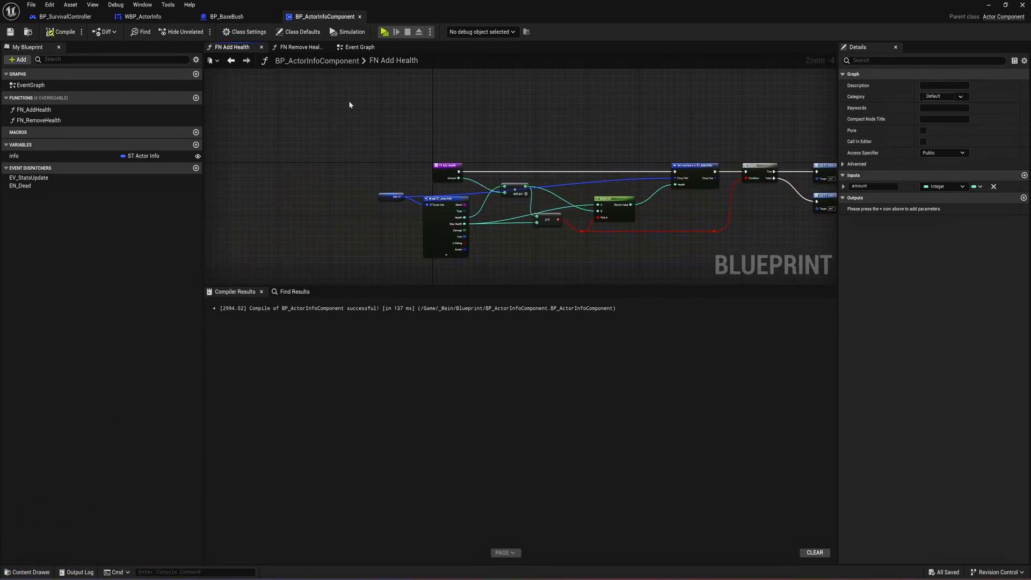
left_click(301, 47)
scroll(385, 147, "up", 4)
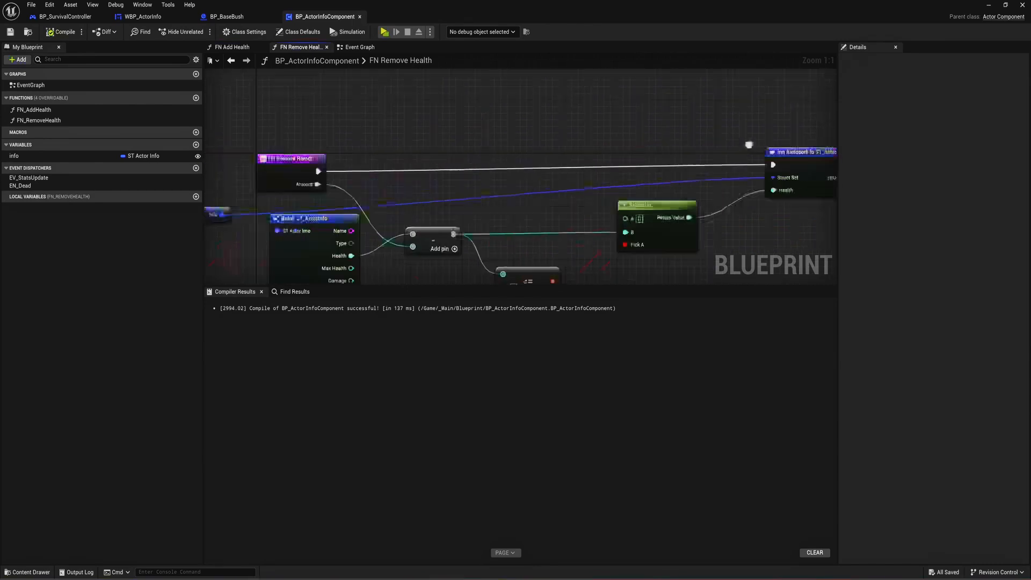
right_click_drag(590, 167, 222, 156)
left_click(593, 160)
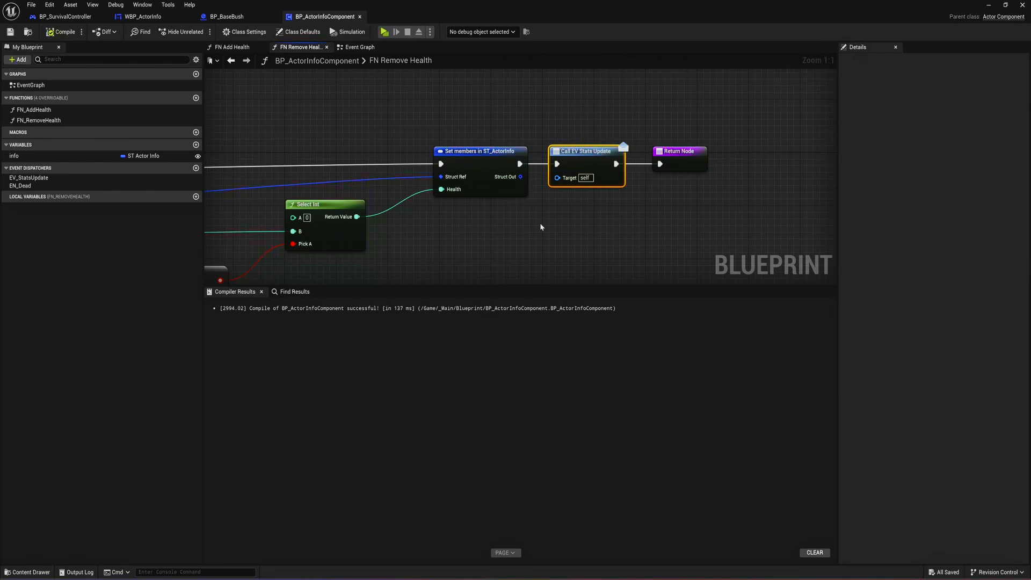
- Play-test the level by walking the character to the Base Bush and away again, and end the session
key("alt+p")
left_click(350, 152)
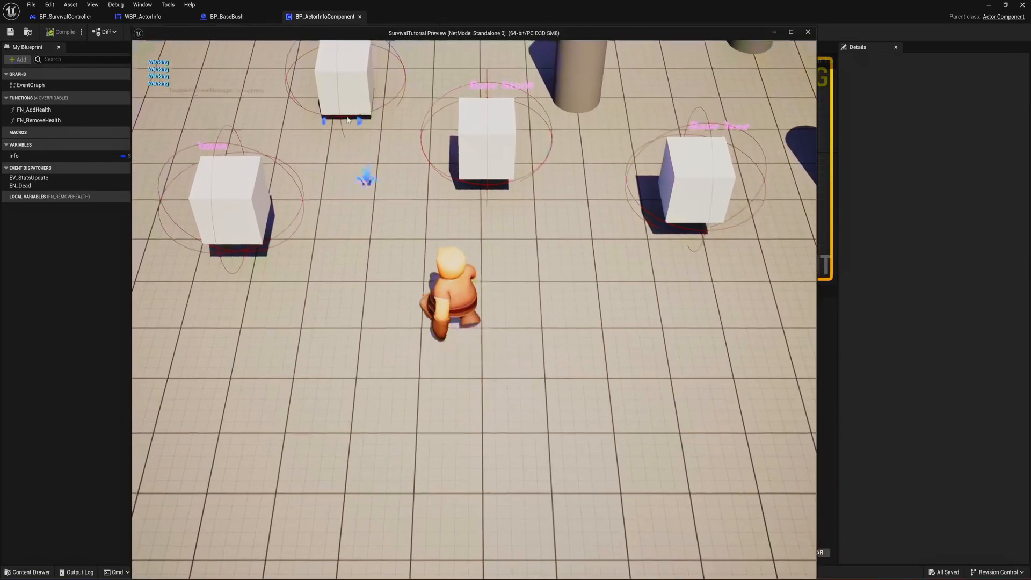
left_click(359, 103)
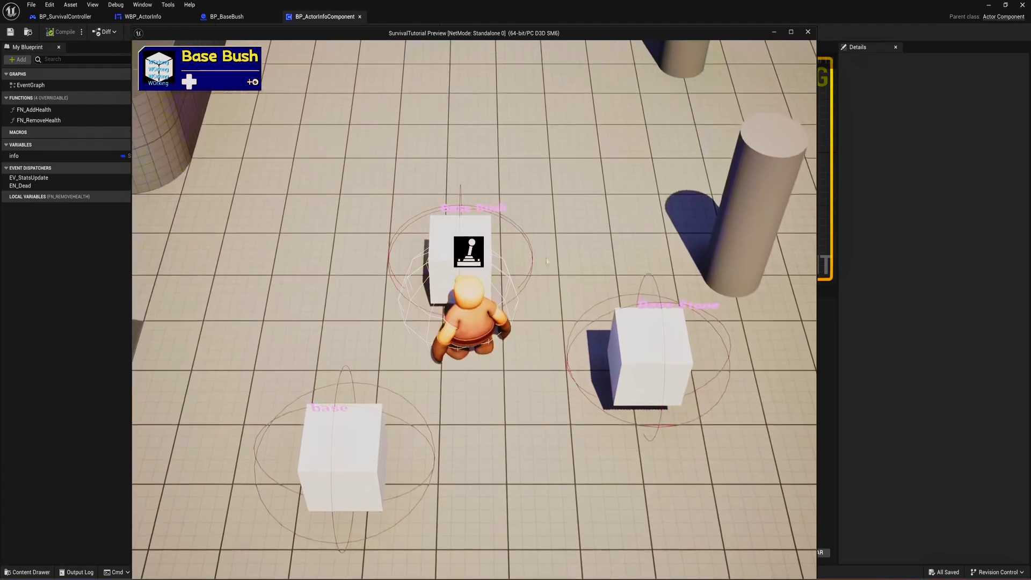
left_click(557, 251)
left_click(448, 440)
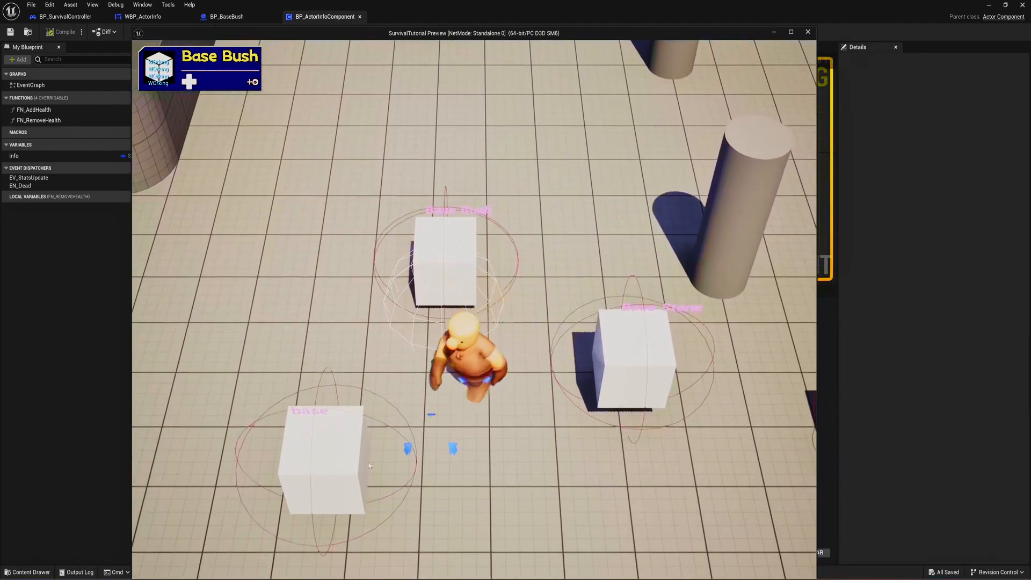
key("Escape")
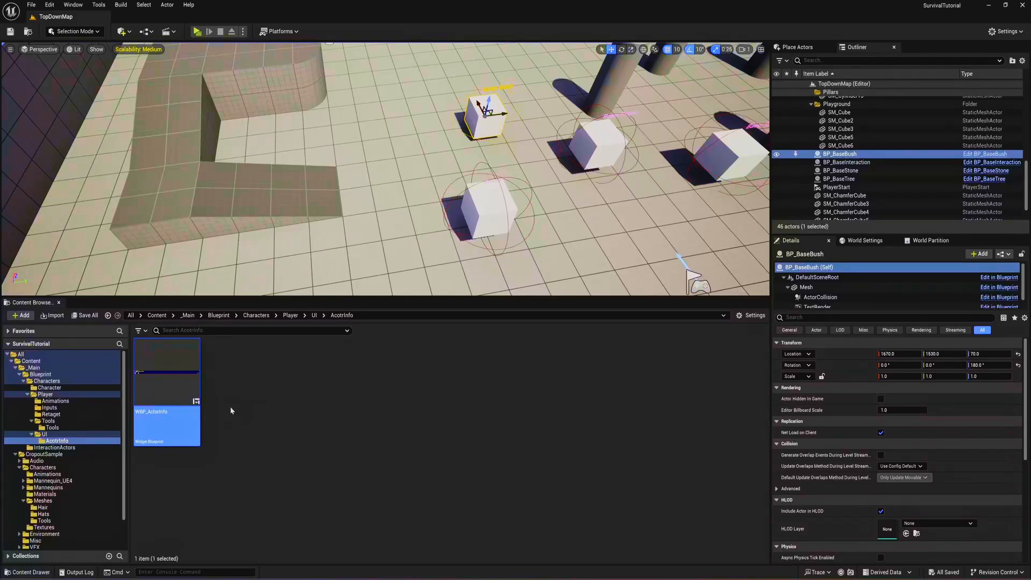
- Look into the CropoutSample content folder and return to the Content root
left_click(223, 318)
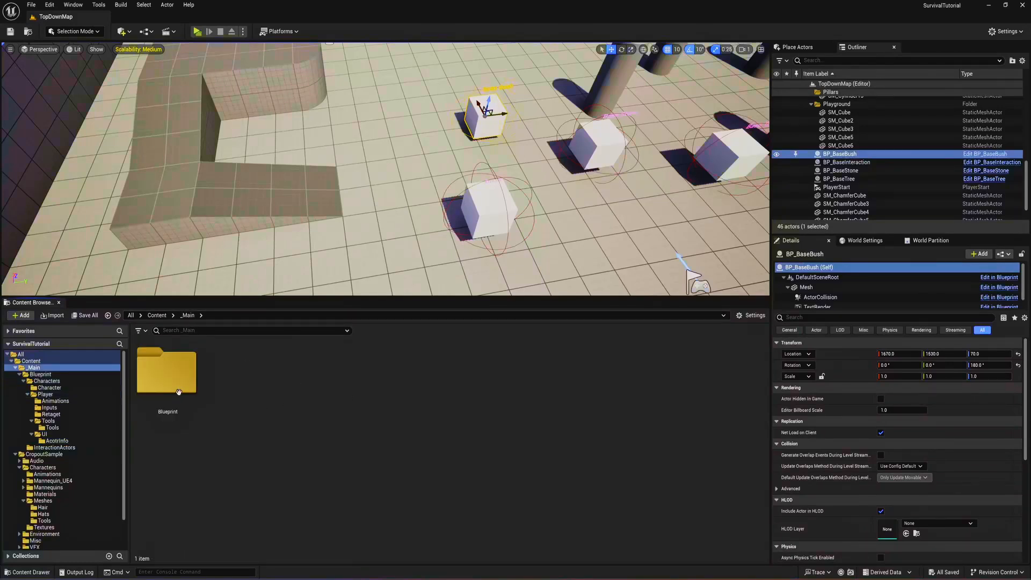
left_click(151, 316)
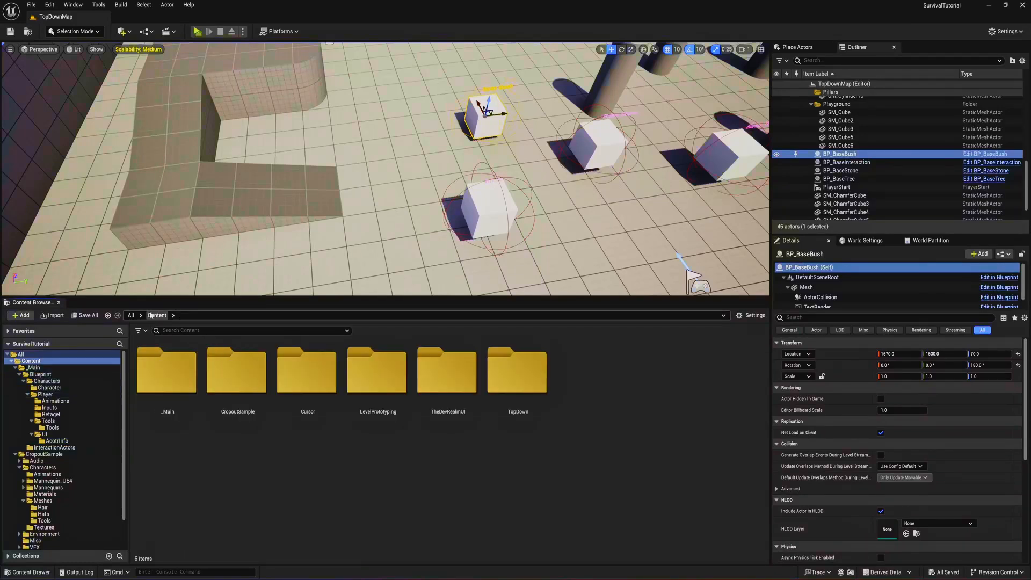
double_click(236, 379)
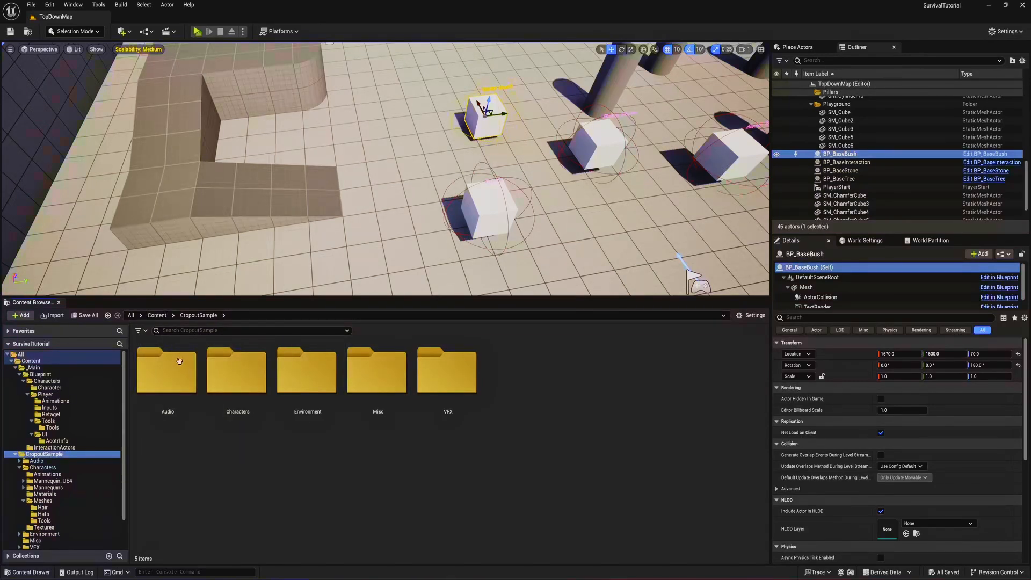
left_click(156, 317)
- Browse to the _Main/Blueprint/Characters/Player/UI content folder
double_click(168, 376)
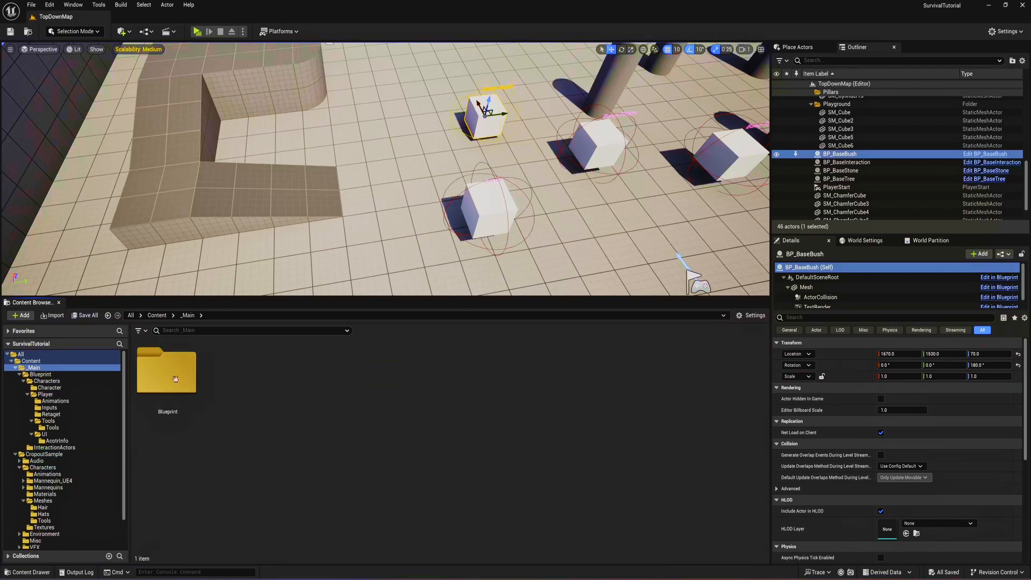
double_click(171, 381)
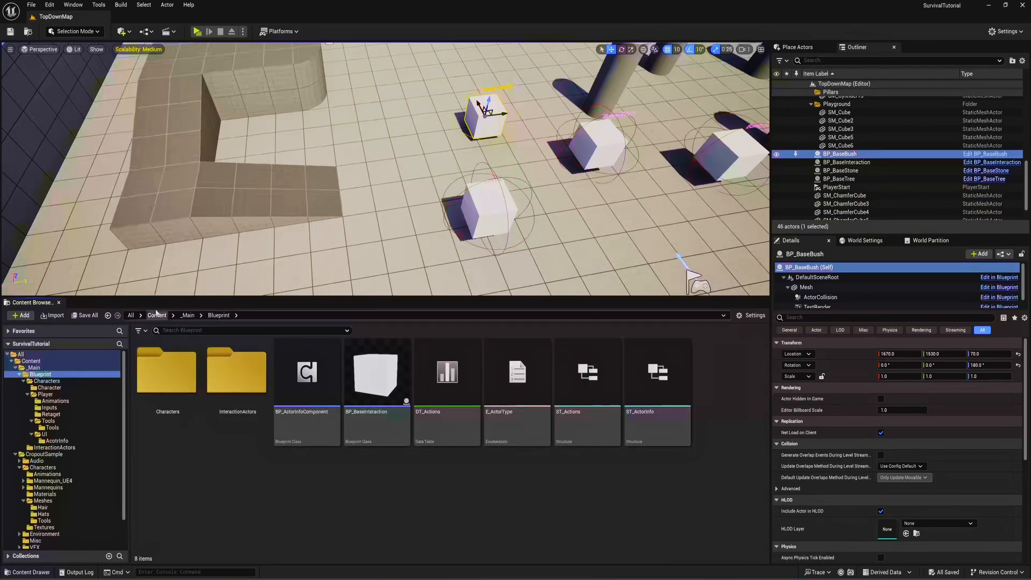
double_click(167, 373)
double_click(252, 387)
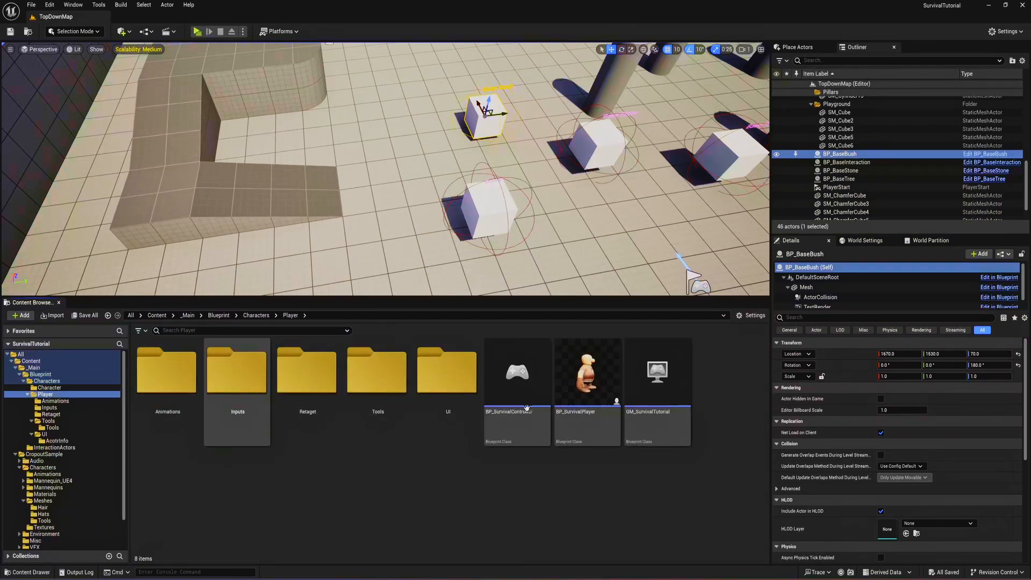
double_click(449, 400)
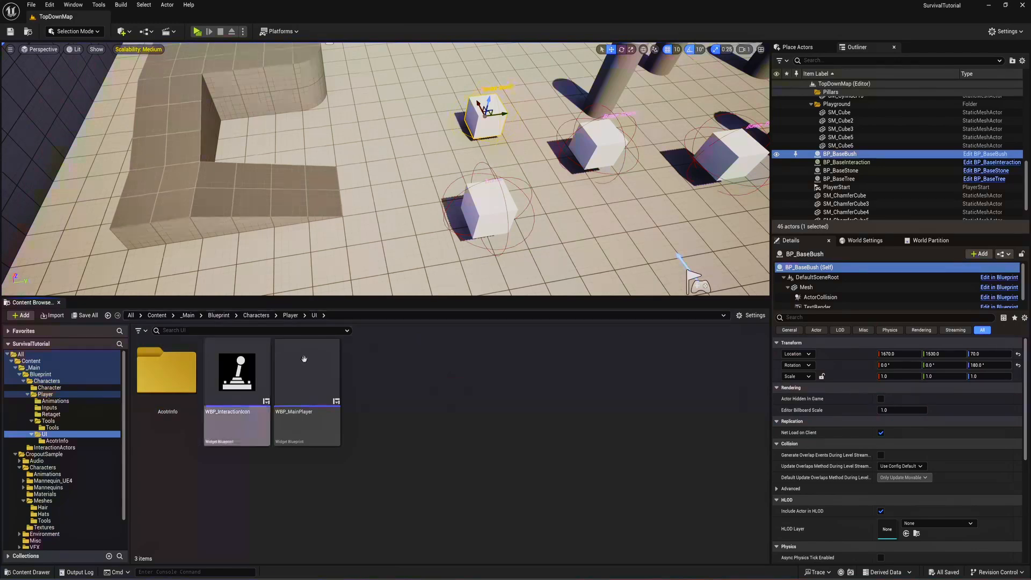
- Open the WBP_MainPlayer widget in a maximized editor and collapse the Scroll Box in its hierarchy
left_click(301, 365)
left_click_drag(1, 145, 462, 162)
double_click(463, 162)
scroll(355, 305, "up", 4)
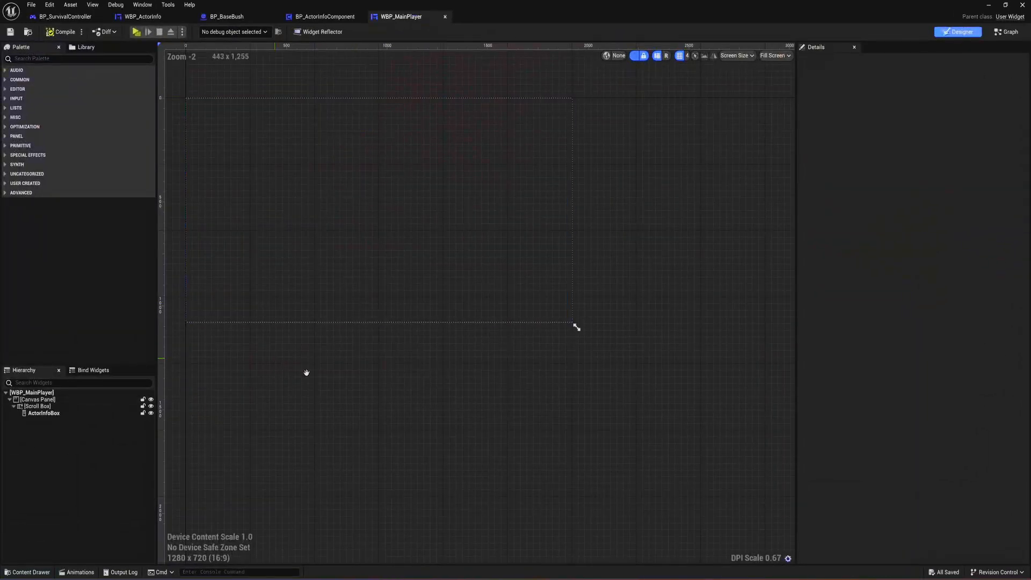
left_click(13, 407)
right_click_drag(370, 270, 295, 333)
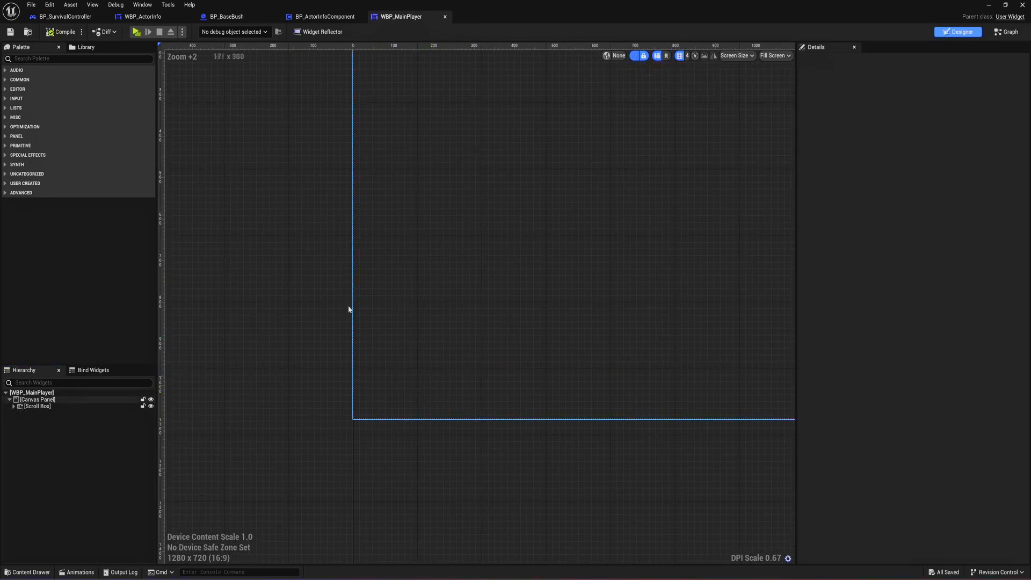
- Launch Paint and draw a rounded rectangle of about 477 × 515 px in the lower part of the canvas
key("super")
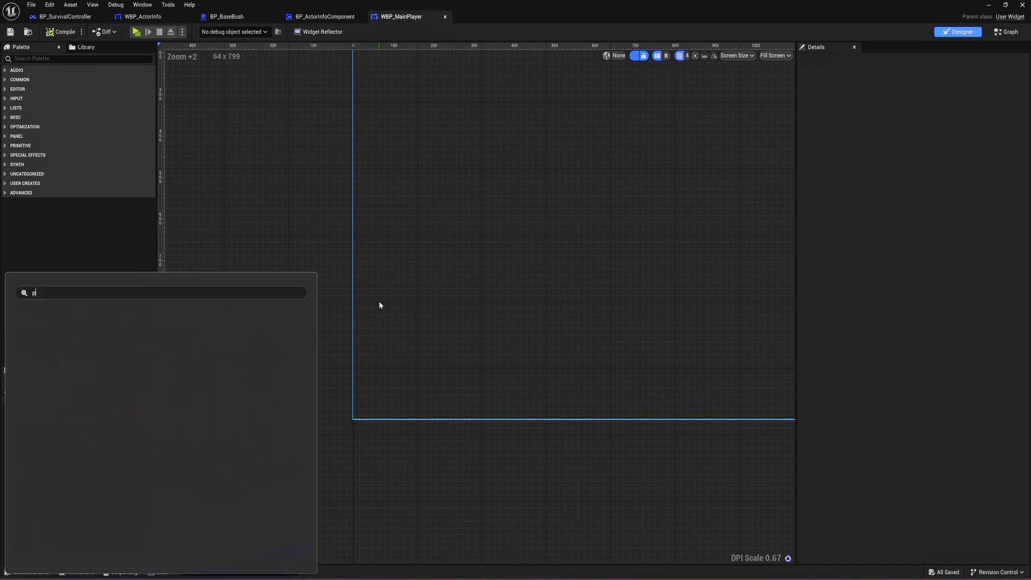
type("paint")
key("Return")
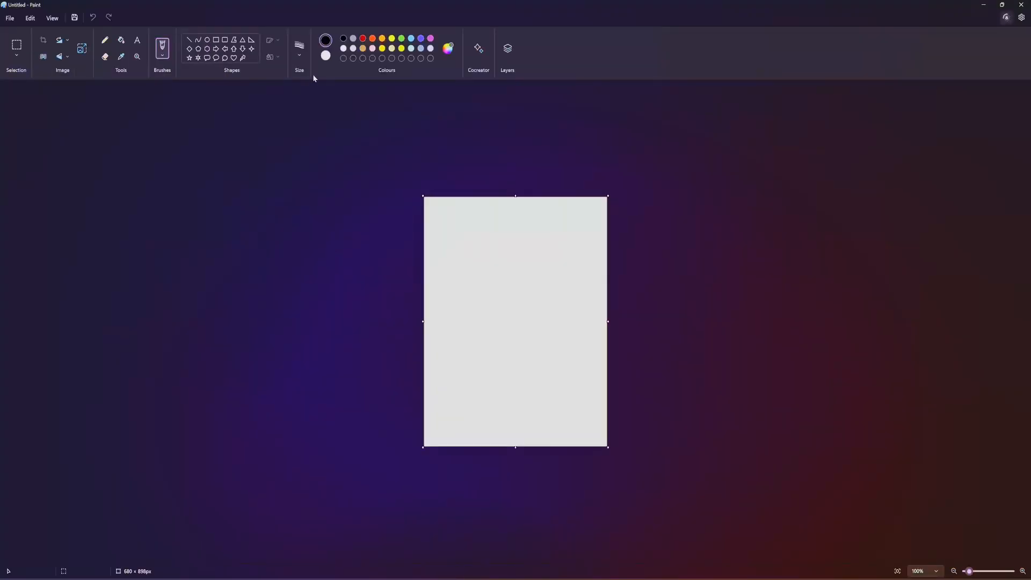
left_click(225, 39)
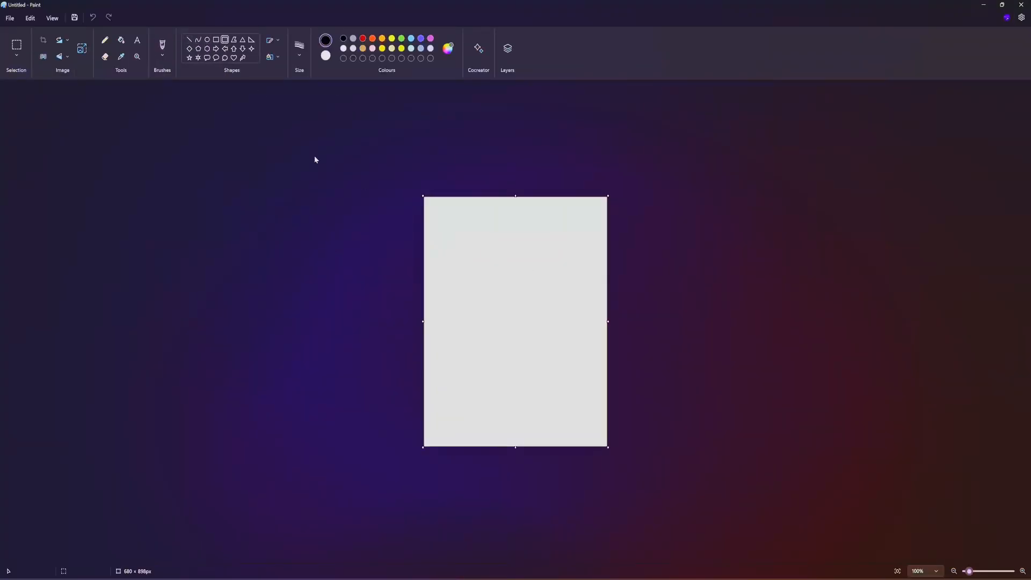
left_click_drag(461, 281, 589, 423)
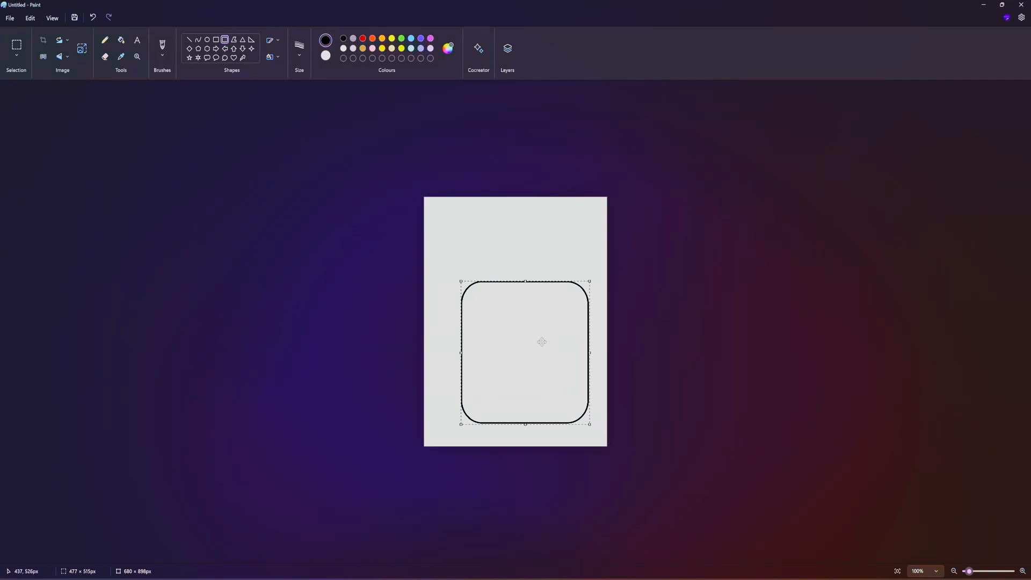
- Draw three wide rounded bars stacked inside the large rounded rectangle, the middle one about 294 × 89 px
left_click(478, 206)
left_click_drag(473, 309, 564, 329)
left_click_drag(480, 348, 559, 373)
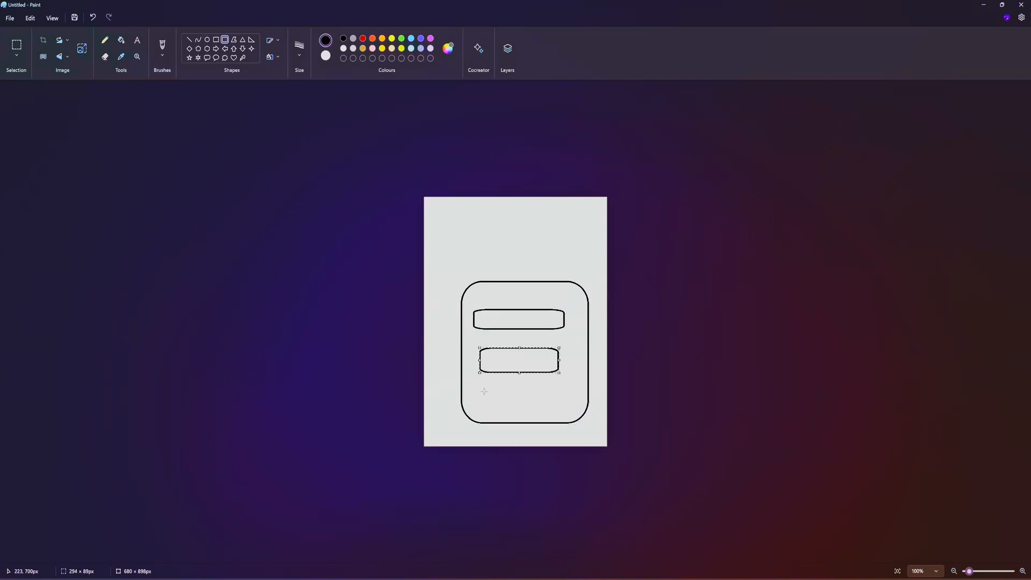
left_click_drag(483, 391, 569, 410)
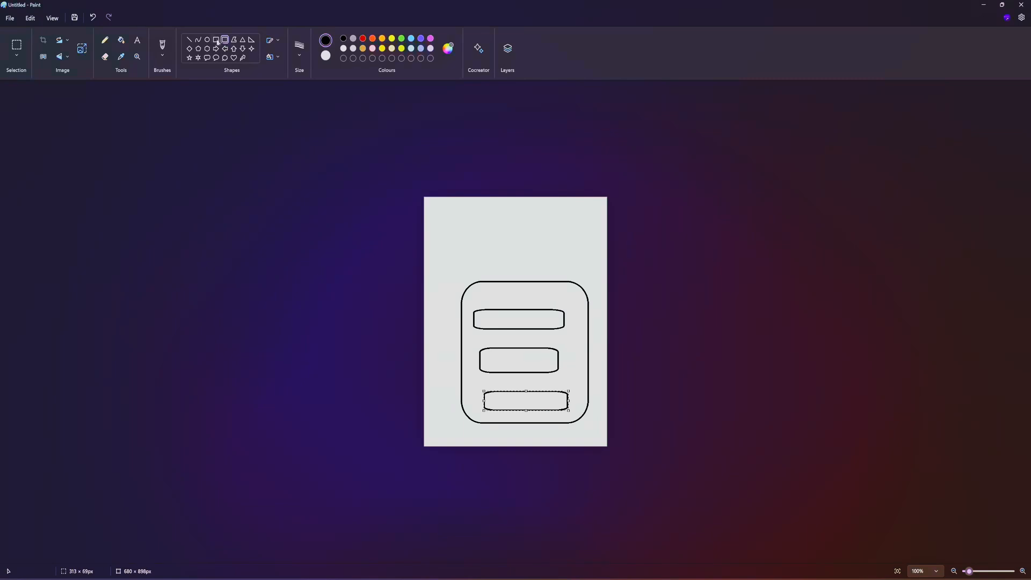
- Add six-point star marks to the sketched bars and close Paint without keeping the drawing
left_click(198, 57)
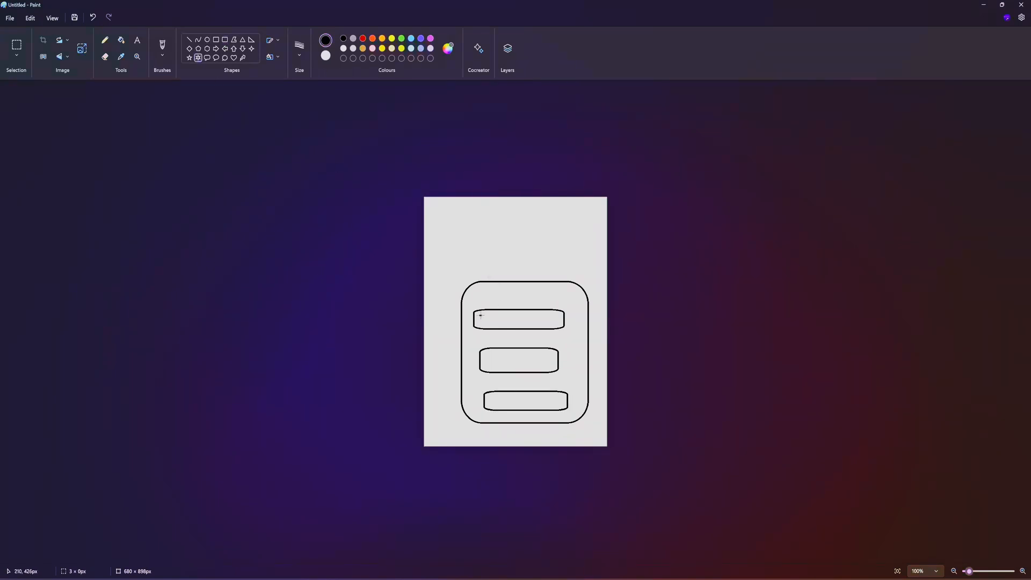
left_click_drag(481, 315, 504, 406)
mouse_move(475, 290)
left_mouse_down()
mouse_move(510, 319)
mouse_move(486, 305)
left_mouse_up()
key("Delete")
left_click(1021, 5)
left_click(507, 322)
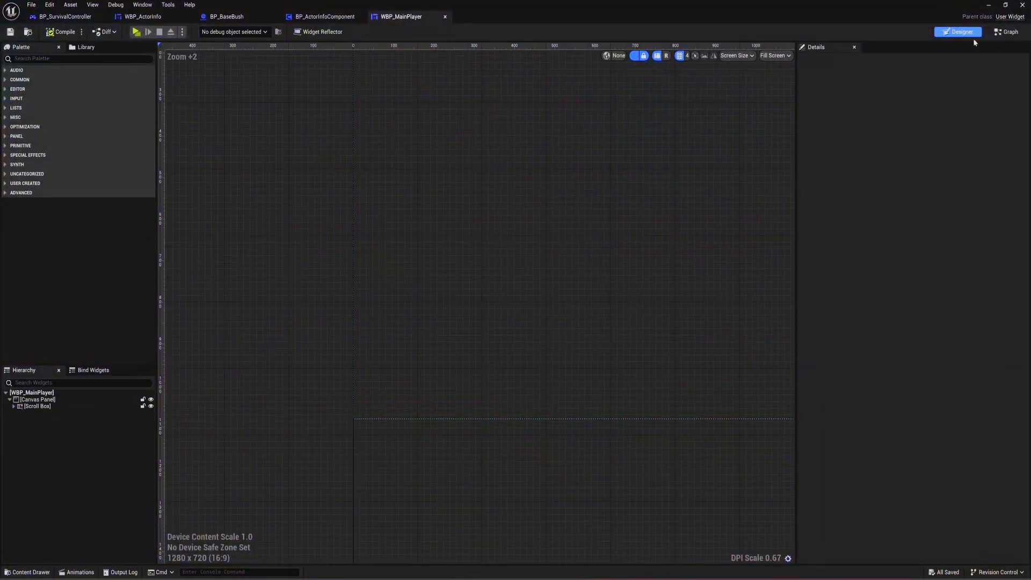
- Review the API_PopularActorInfo event logic in WBP_MainPlayer's event graph and return to the widget layout
left_click(994, 34)
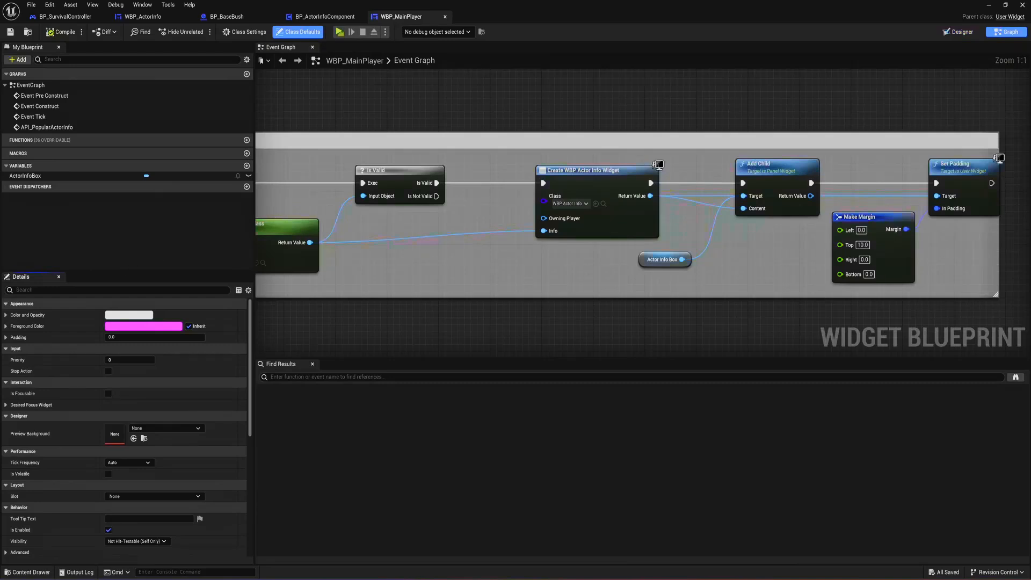
scroll(451, 232, "up", 4)
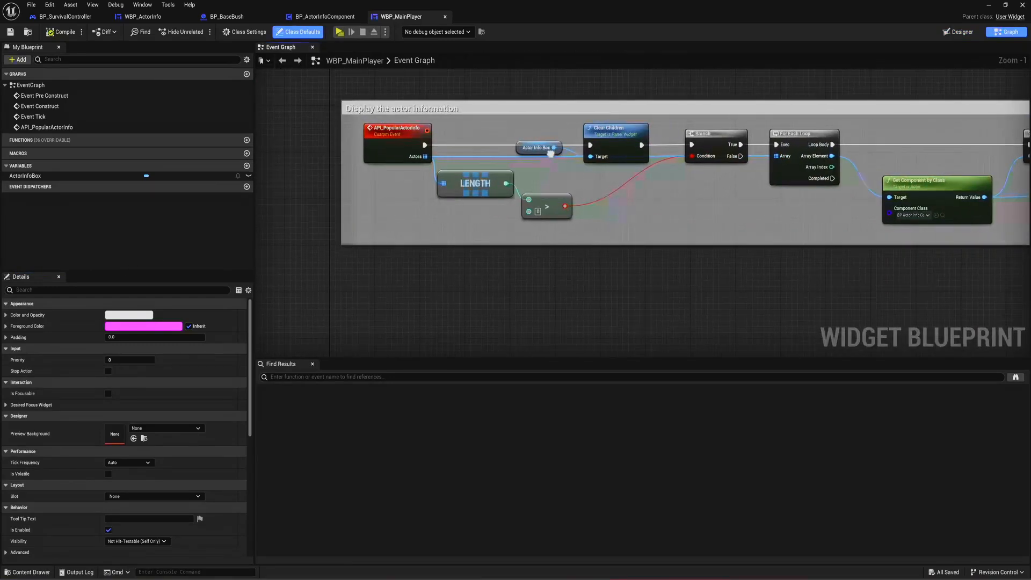
right_click_drag(341, 192, 500, 189)
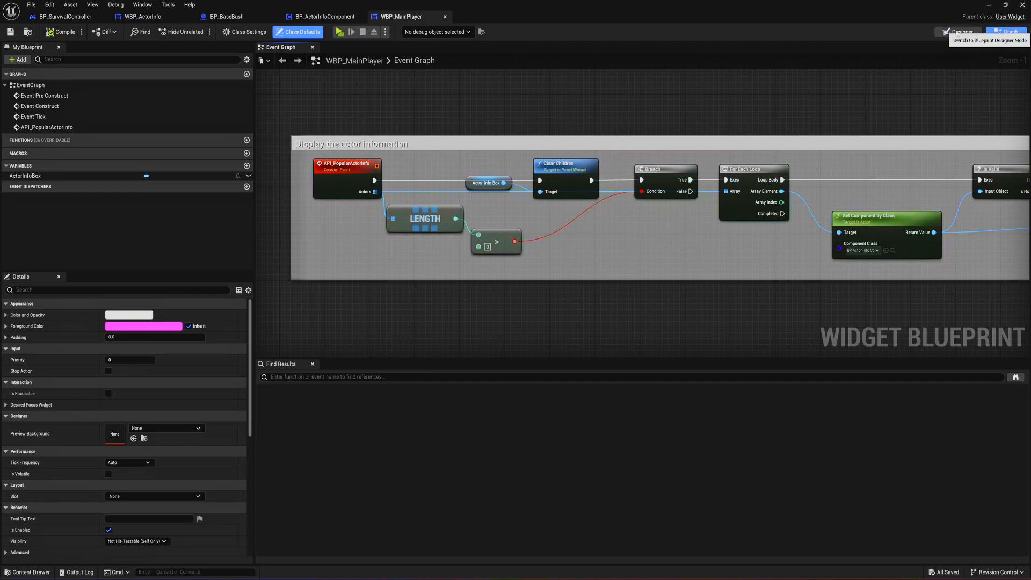
left_click(960, 31)
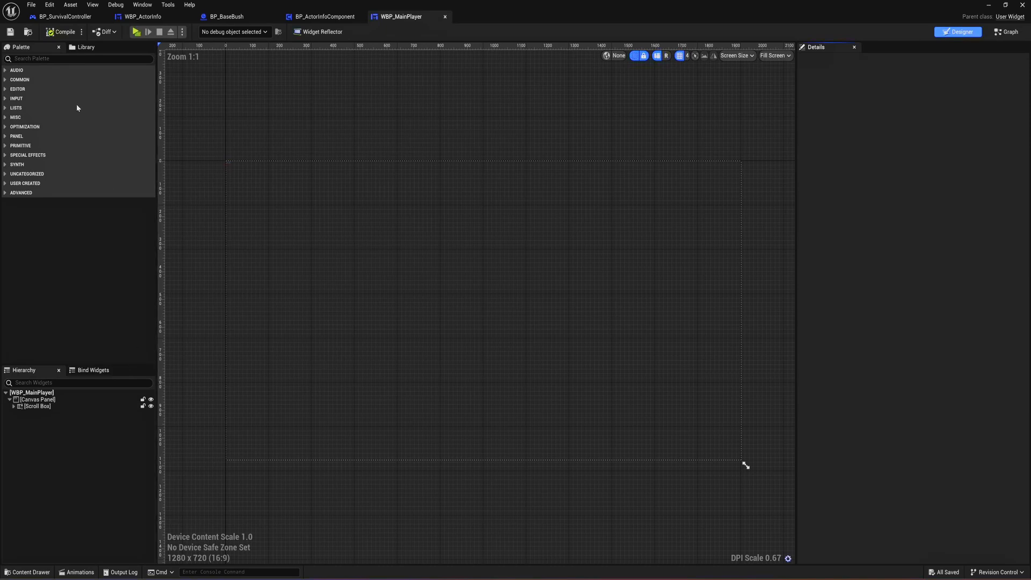
right_click_drag(218, 137, 310, 93)
- Open the WBP_MdWindow widget from TheDevRealmUI/Widgets/Windown, keeping the editor window beside the content folders
left_click(58, 59)
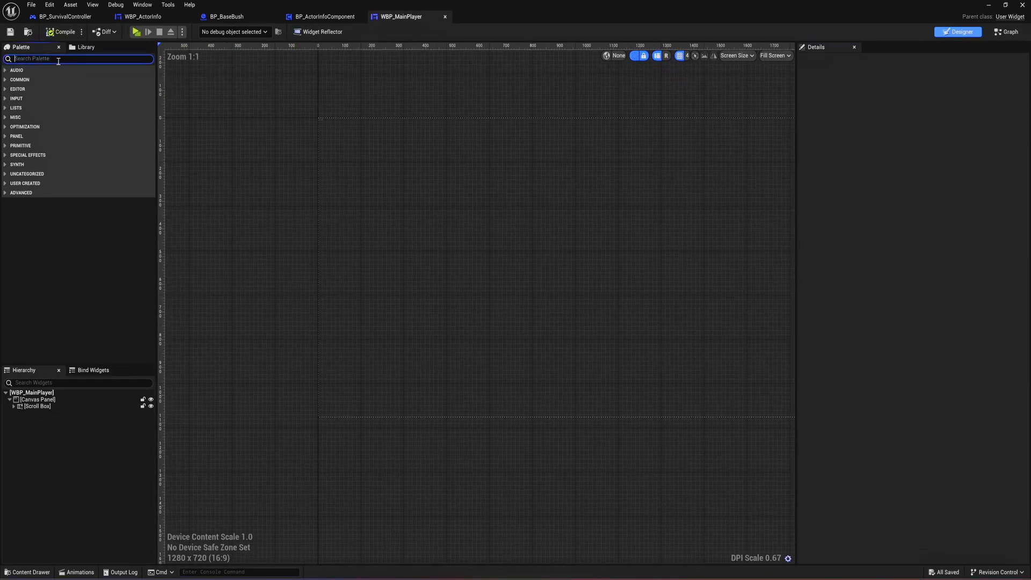
left_click_drag(565, 6, 612, 462)
left_click(158, 316)
double_click(456, 383)
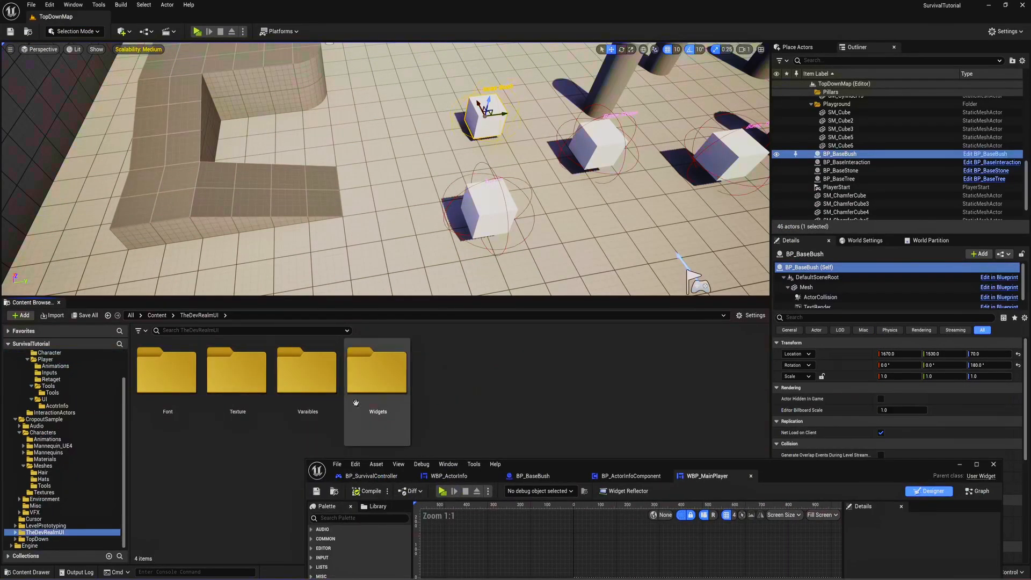
double_click(379, 411)
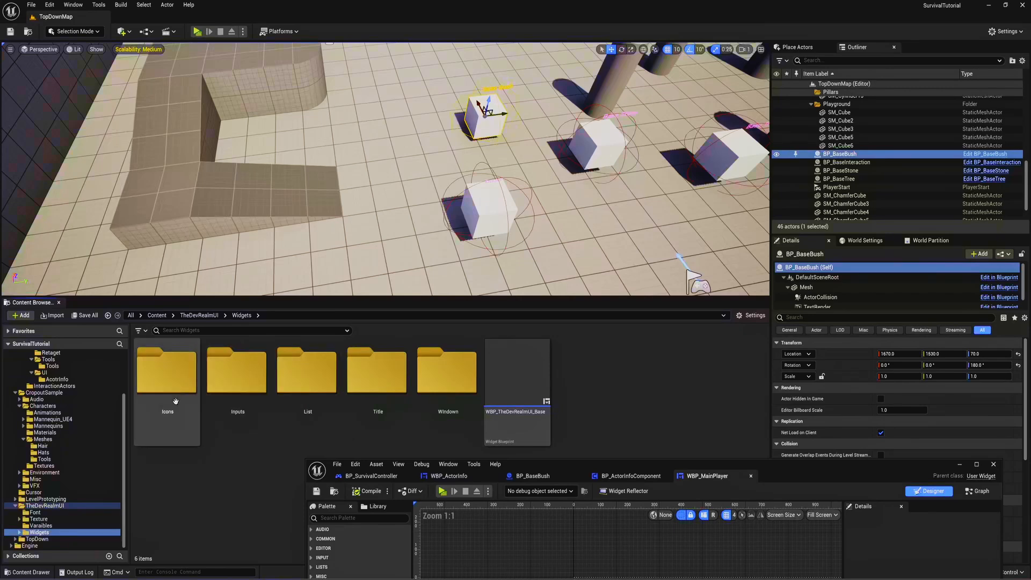
double_click(455, 389)
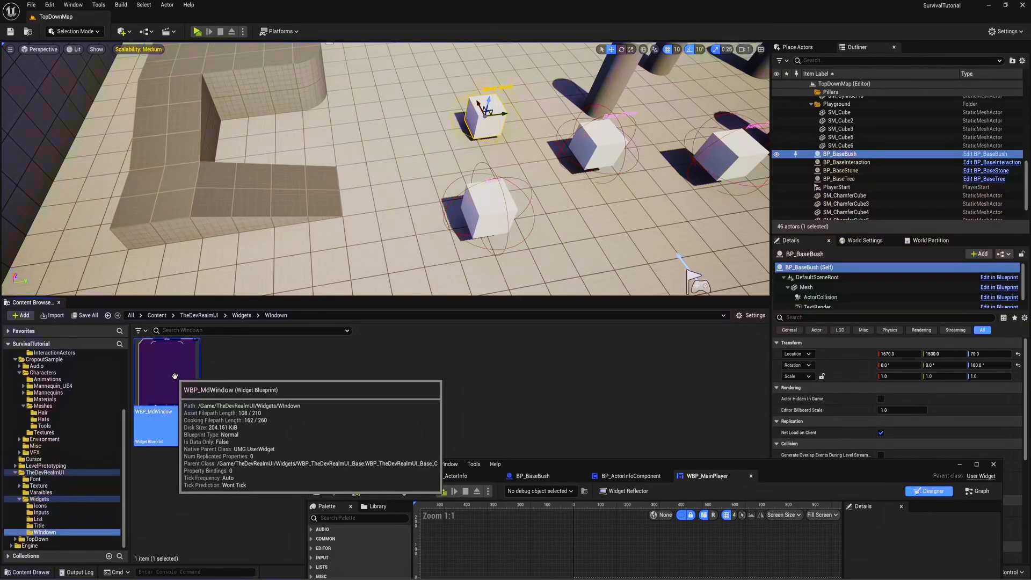
double_click(168, 376)
left_click_drag(834, 472, 870, 198)
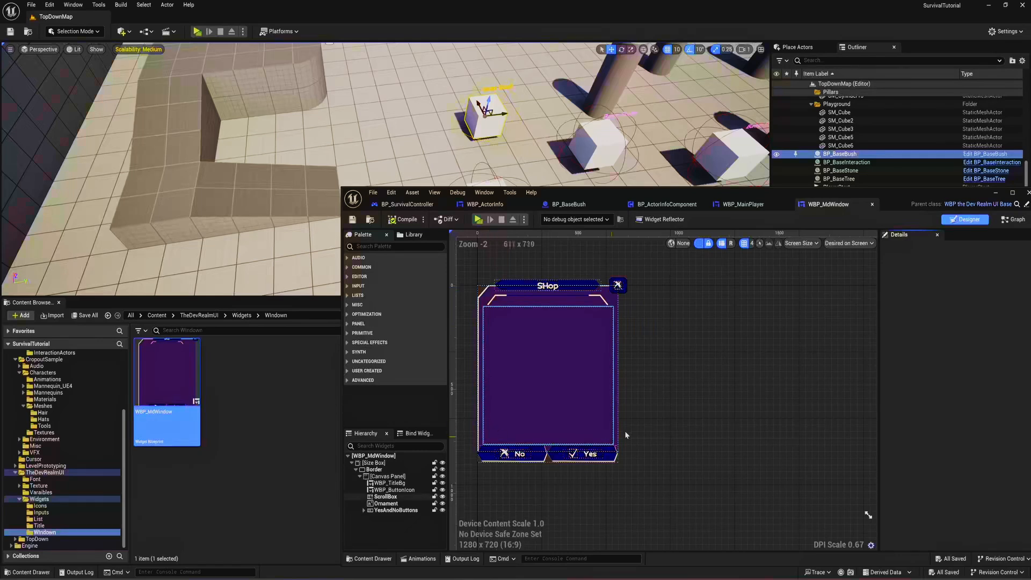
- Examine the List, Inputs and Icons folders under TheDevRealmUI/Widgets for ready-made widgets suited to the options list
left_click(36, 520)
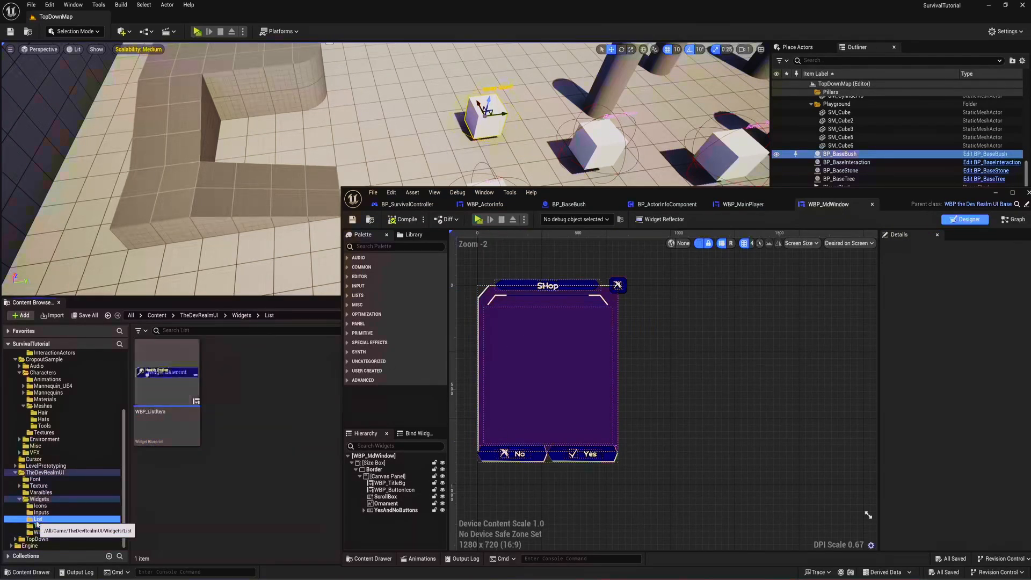
left_click(40, 512)
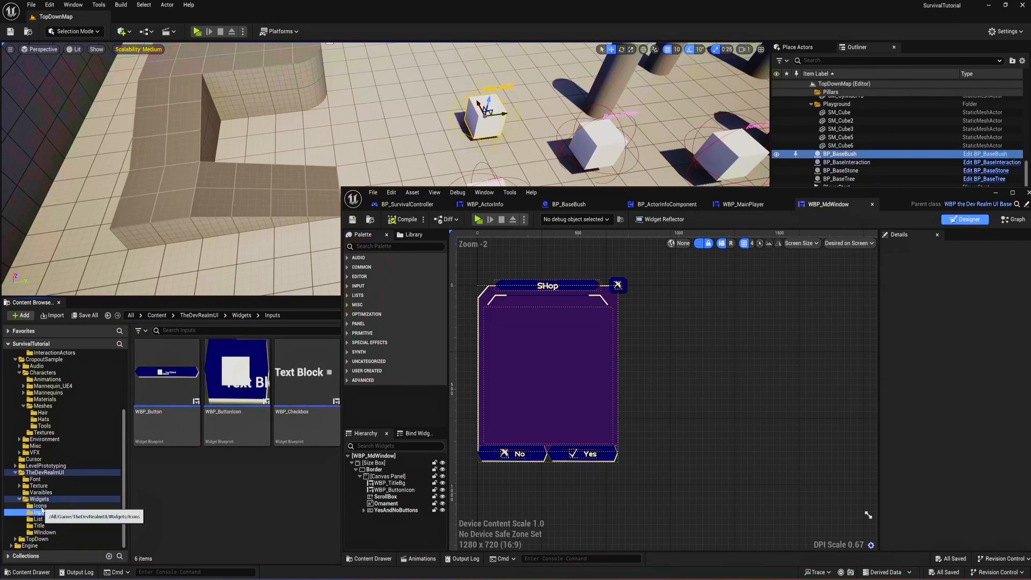
left_click_drag(620, 190, 690, 455)
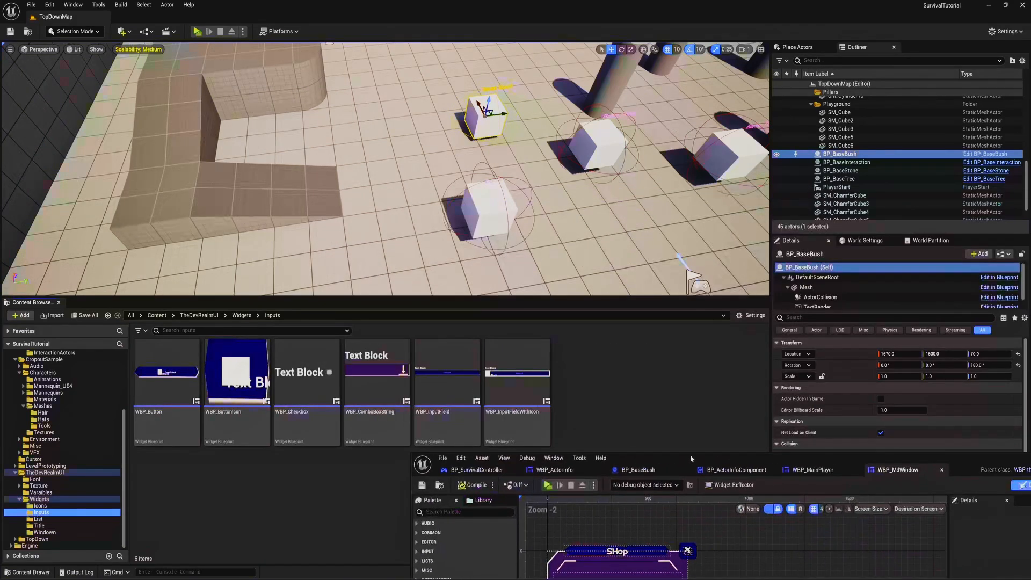
left_click(47, 507)
left_click(41, 512)
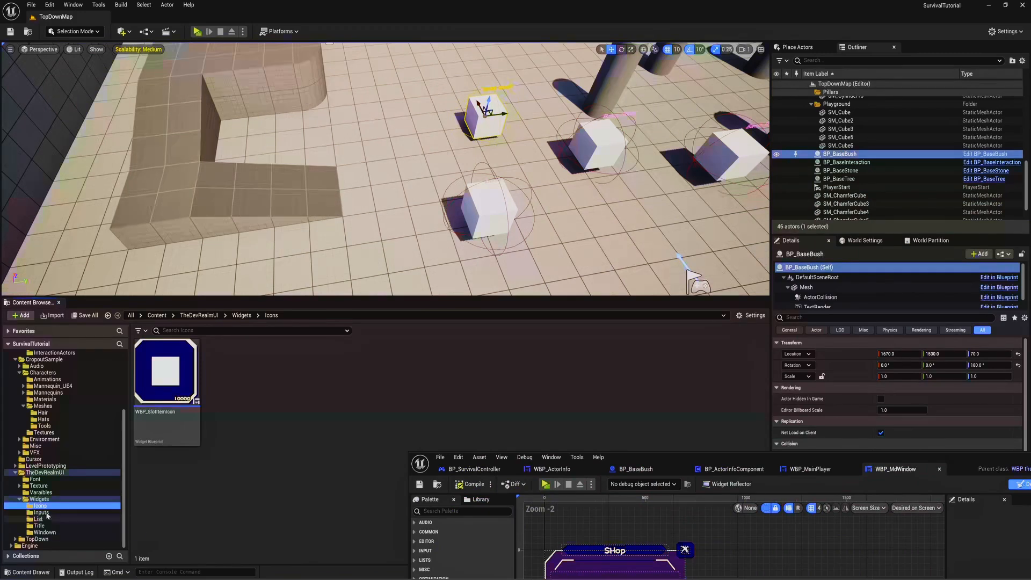
left_click(38, 519)
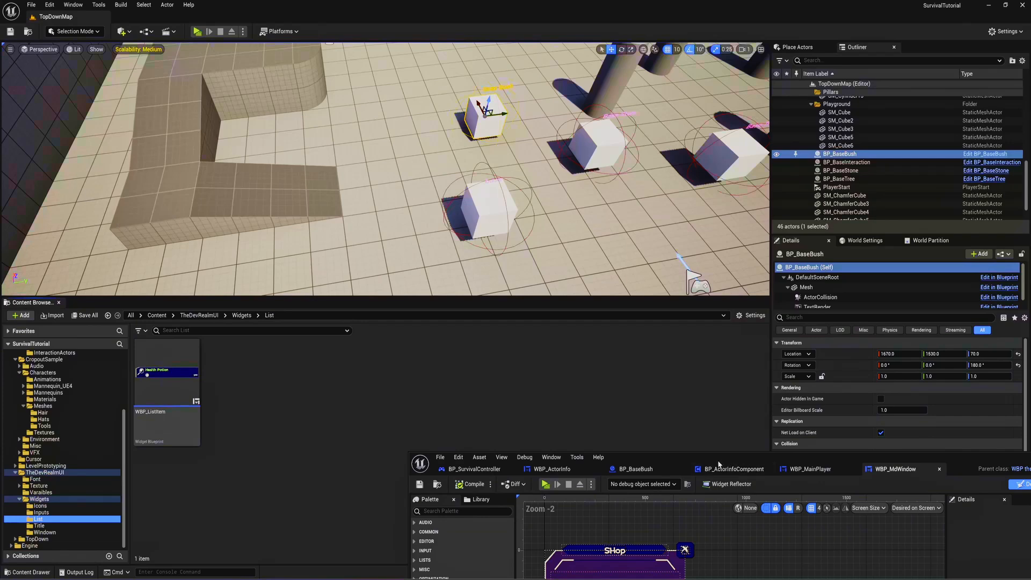
- Add a Border widget to the canvas panel of WBP_MainPlayer
double_click(700, 461)
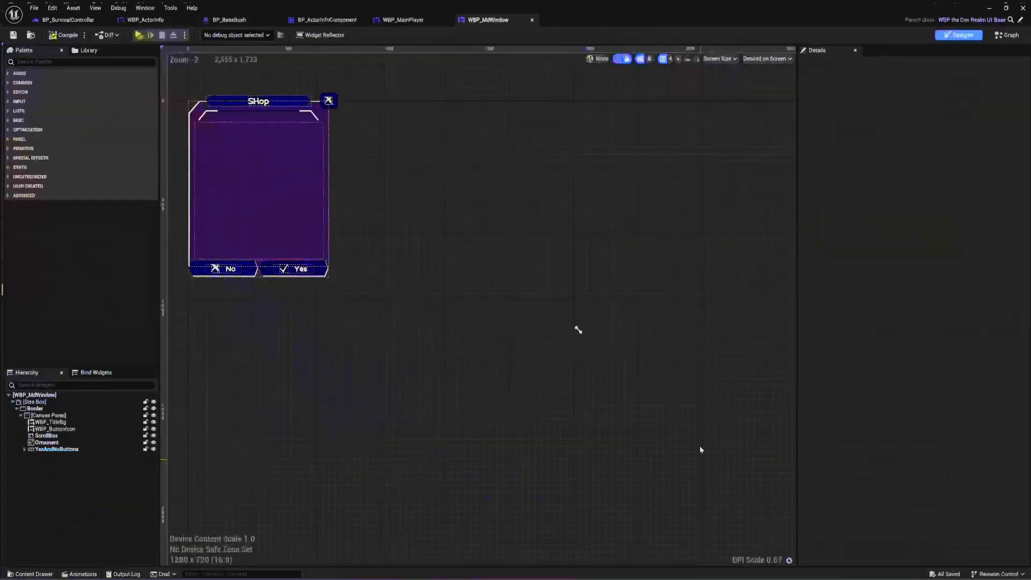
left_click(404, 19)
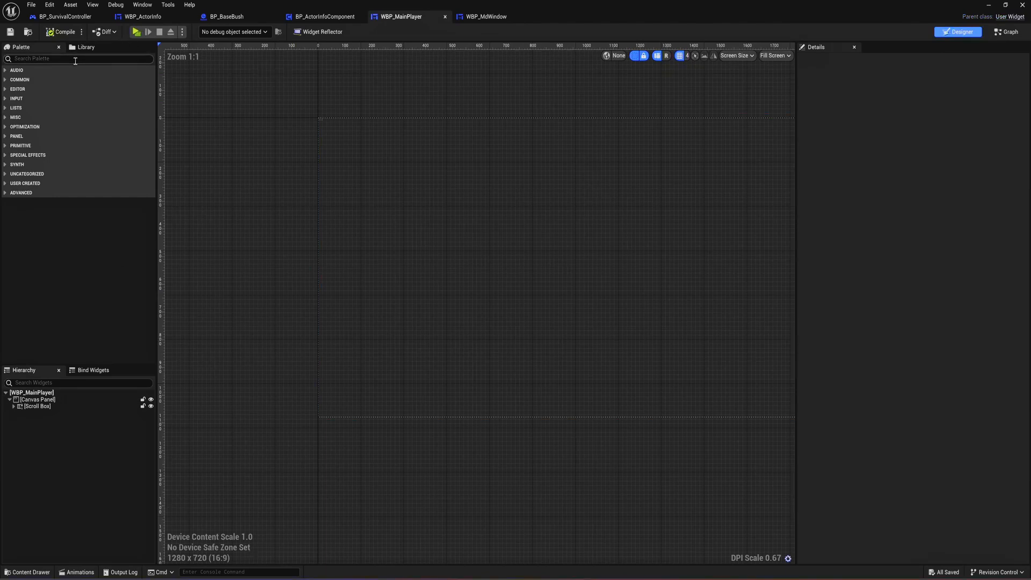
left_click(75, 59)
type("bord")
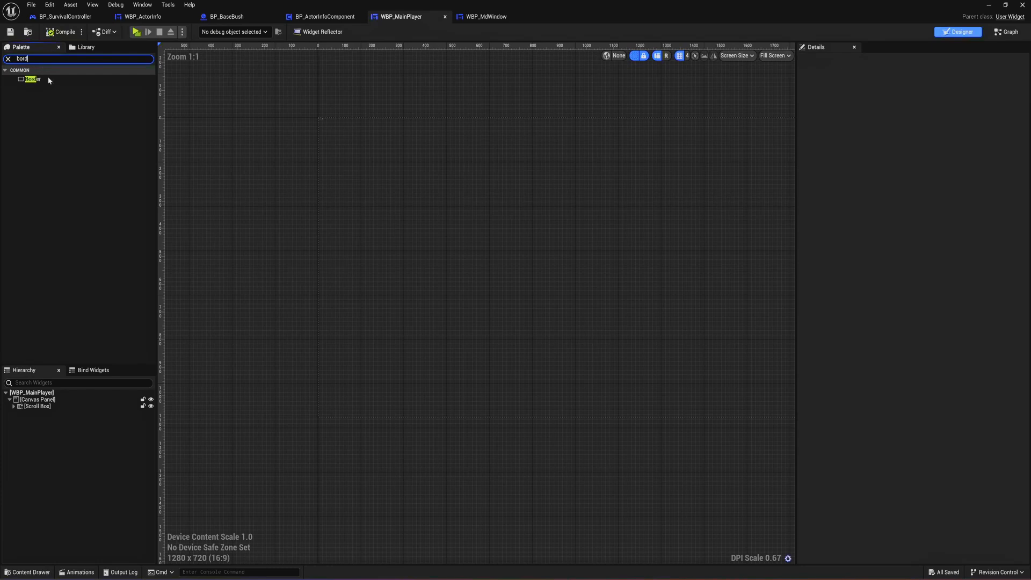
left_click_drag(49, 81, 45, 424)
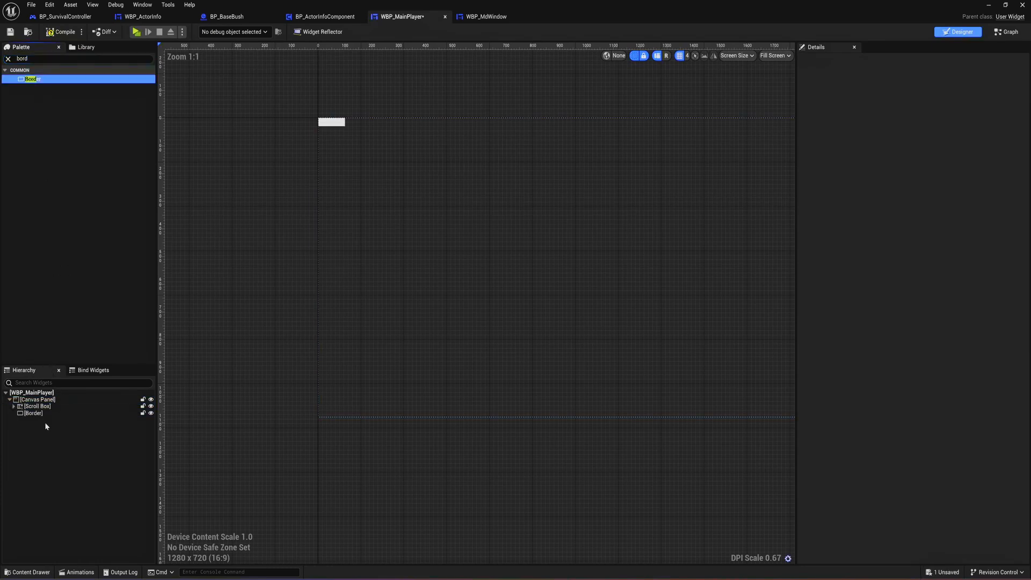
- Wrap the new Border in a Vertical Box
left_click(40, 414)
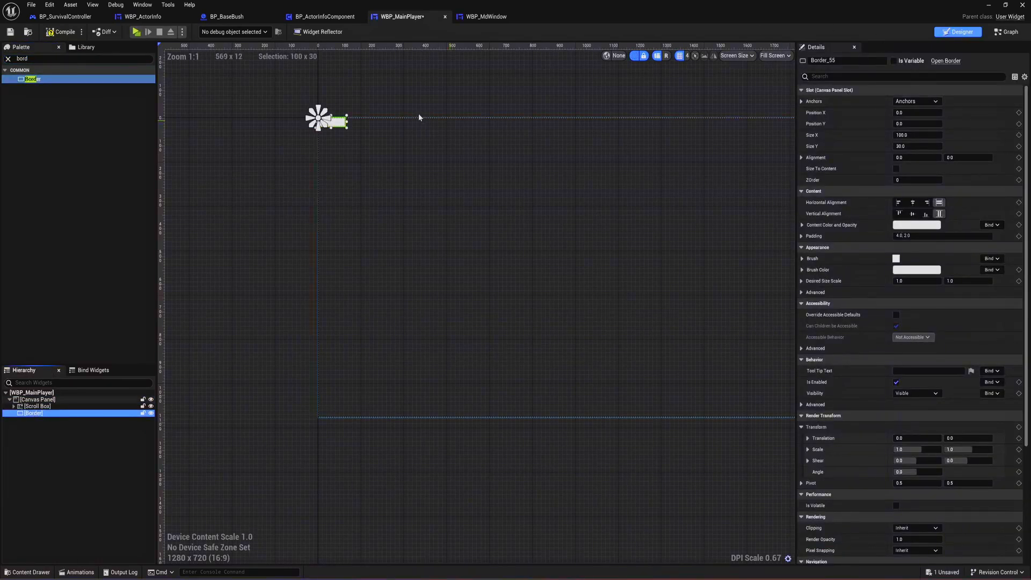
right_click(43, 414)
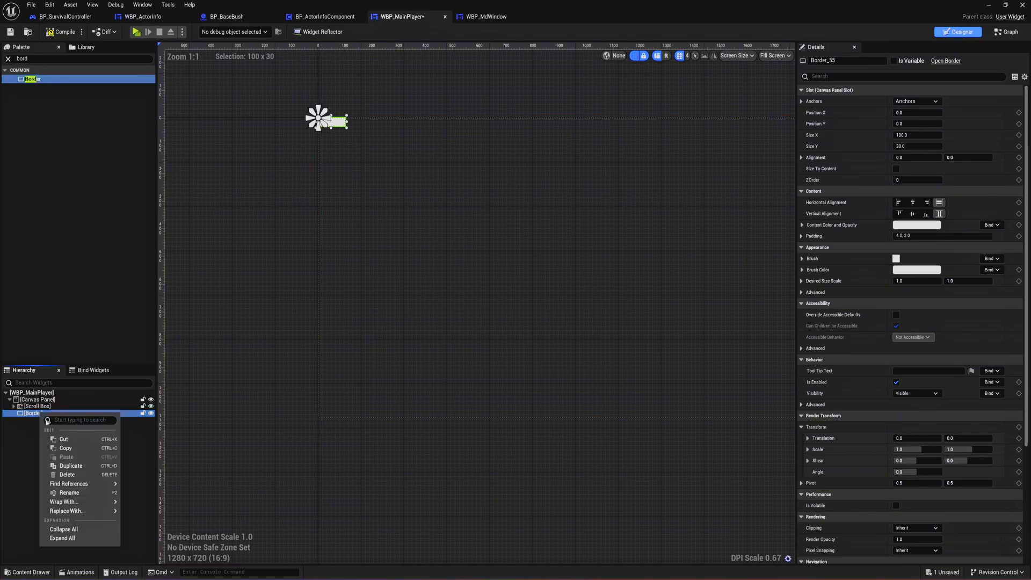
mouse_move(75, 502)
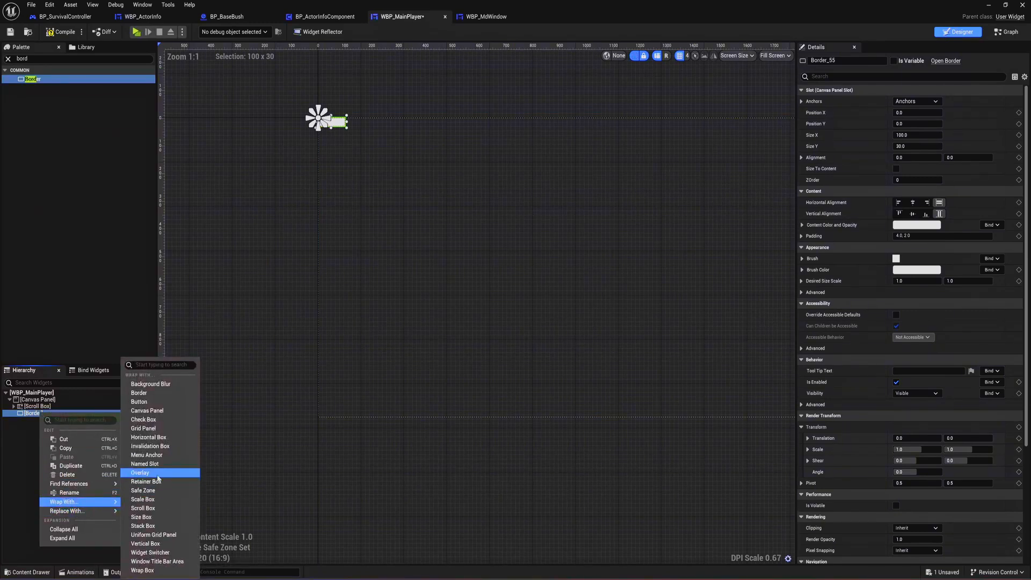
type("vert")
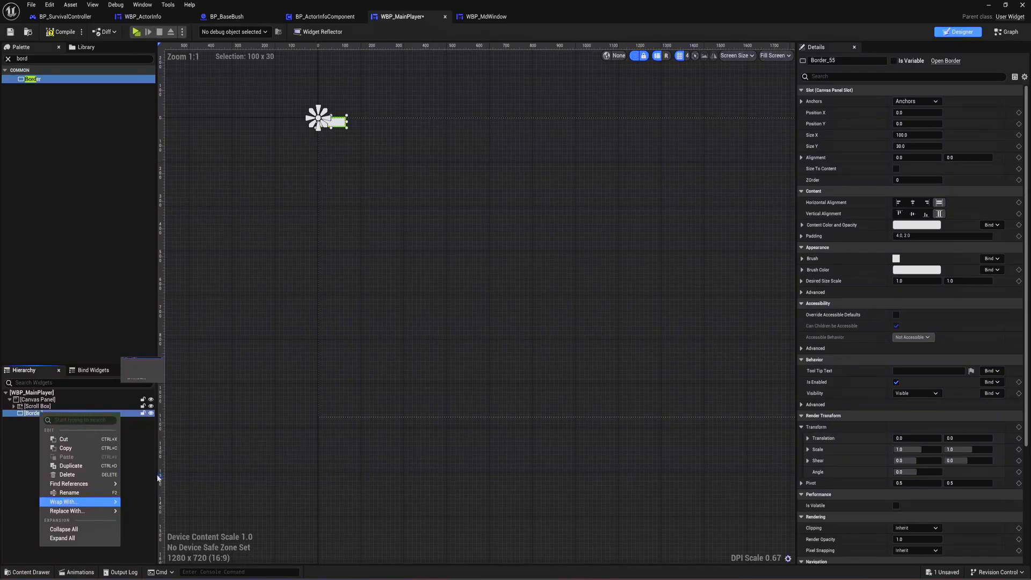
left_click(157, 517)
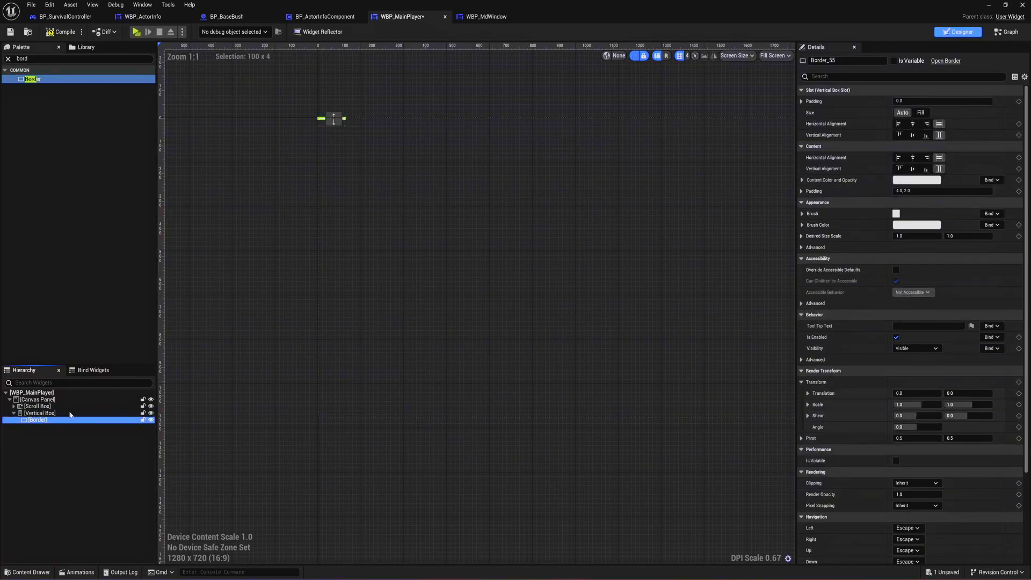
- Anchor the Vertical Box to the canvas's bottom-left corner and set its Position Y to 0
left_click(38, 413)
left_click(918, 101)
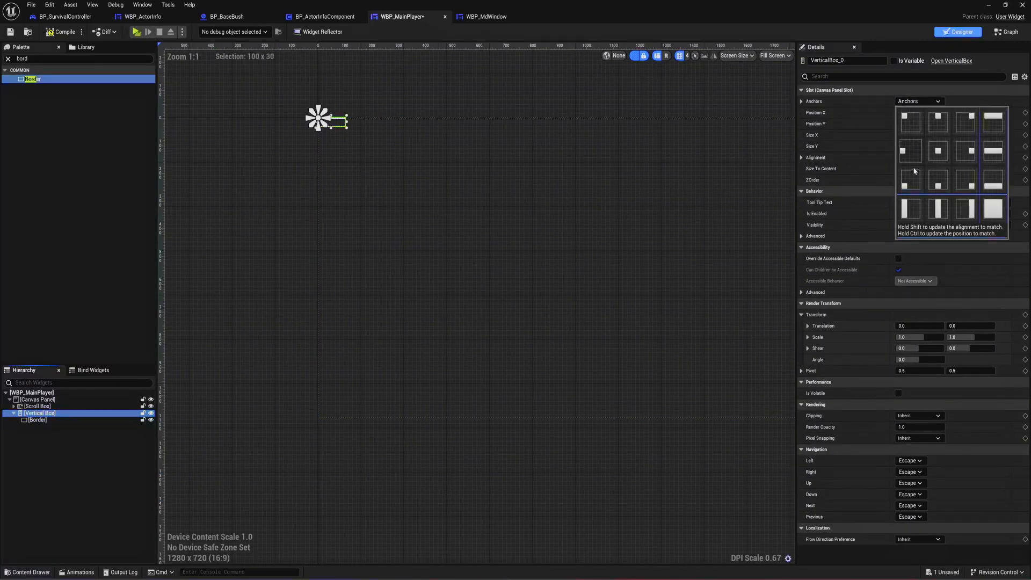
left_click(912, 179)
left_click(912, 124)
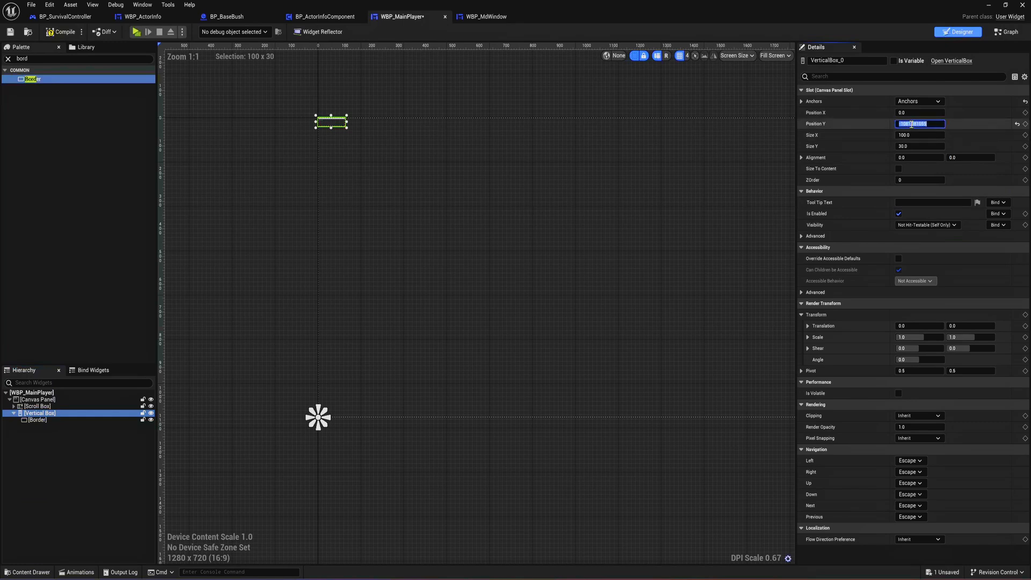
type("0")
key("Return")
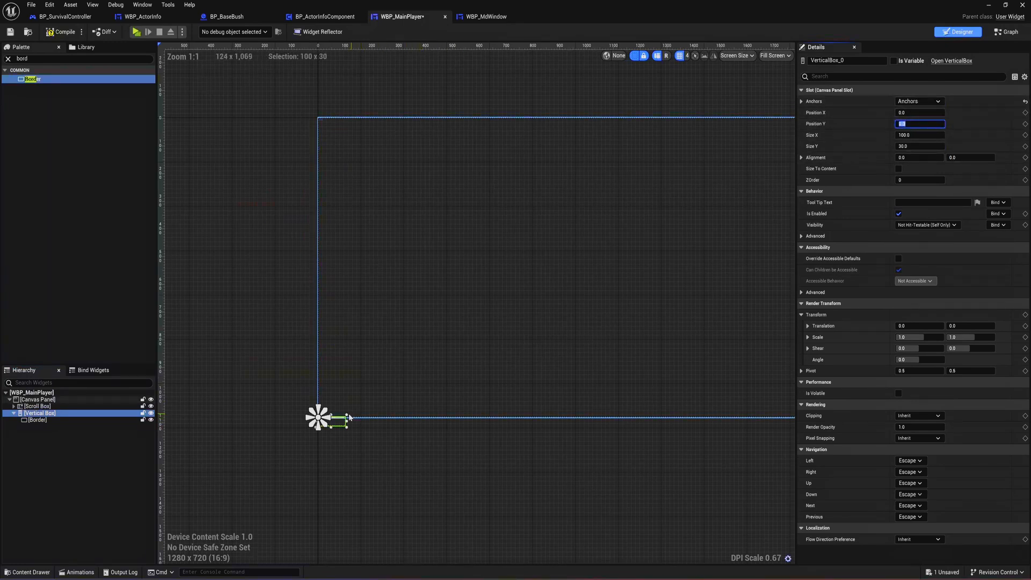
- Resize the Vertical Box to about 433 × 276 with its base on the canvas's lower edge, and compile and save the widget
left_click_drag(350, 411, 435, 337)
scroll(344, 424, "up", 6)
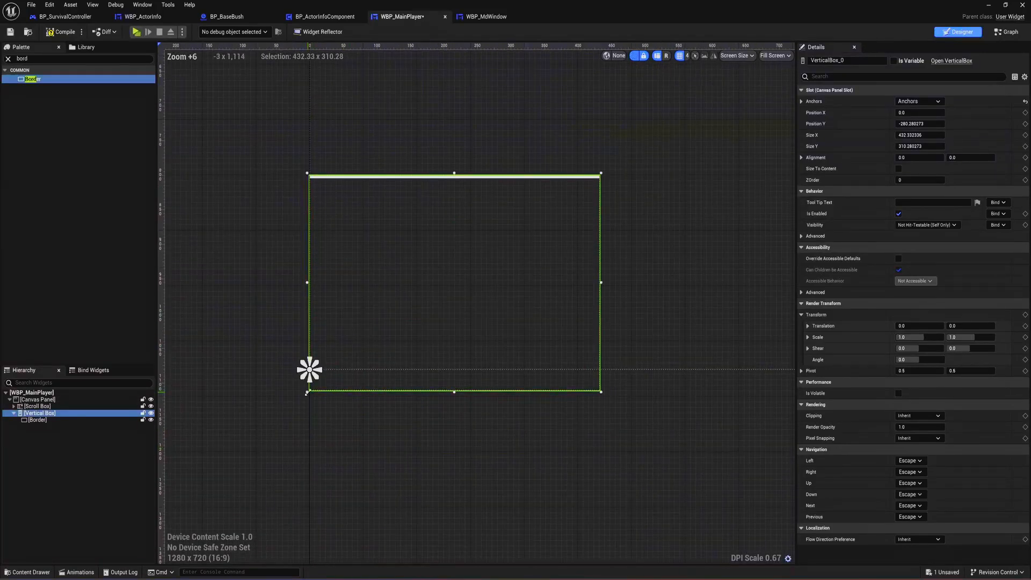
left_click_drag(307, 393, 309, 370)
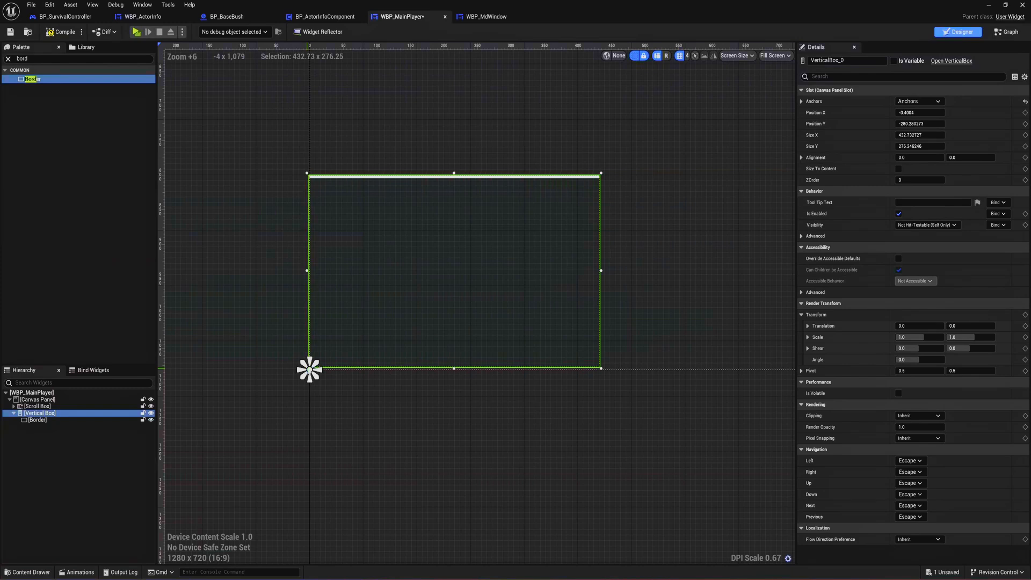
left_click(50, 32)
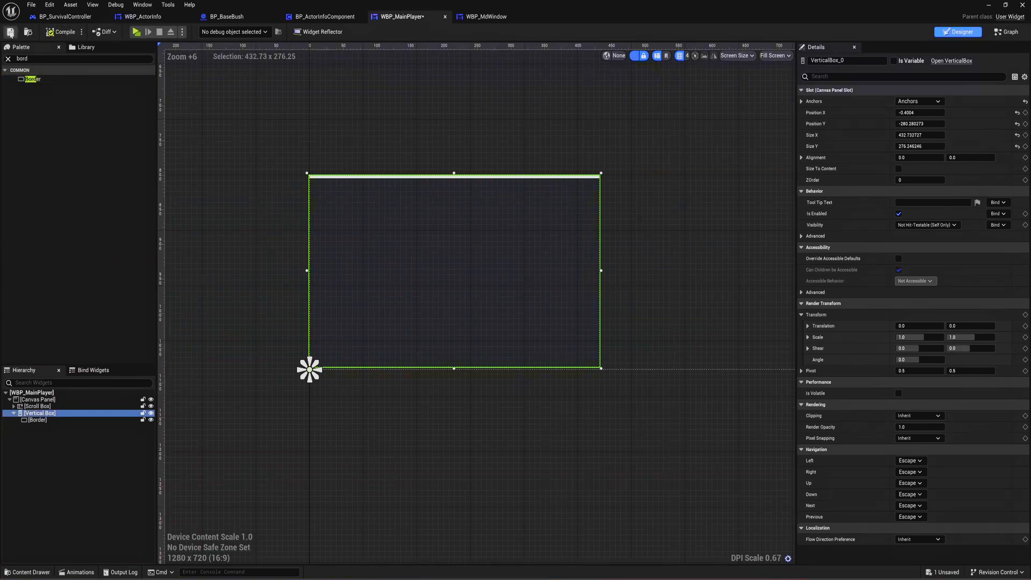
- Select the Border and open the TheDevRealmUI/Texture/ListItem folder, keeping the widget editor window below the folder contents
left_click(37, 420)
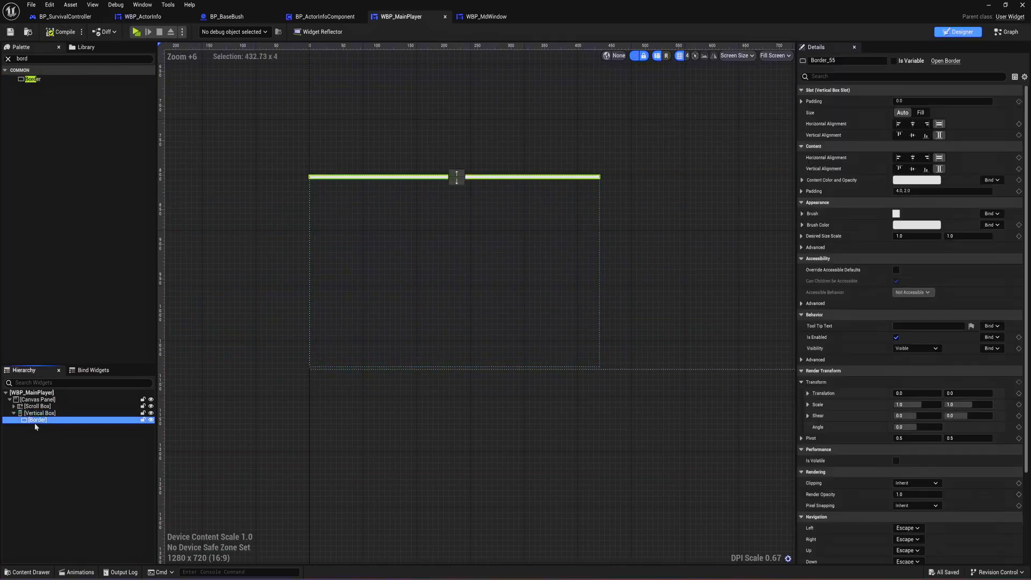
left_click_drag(519, 5, 714, 408)
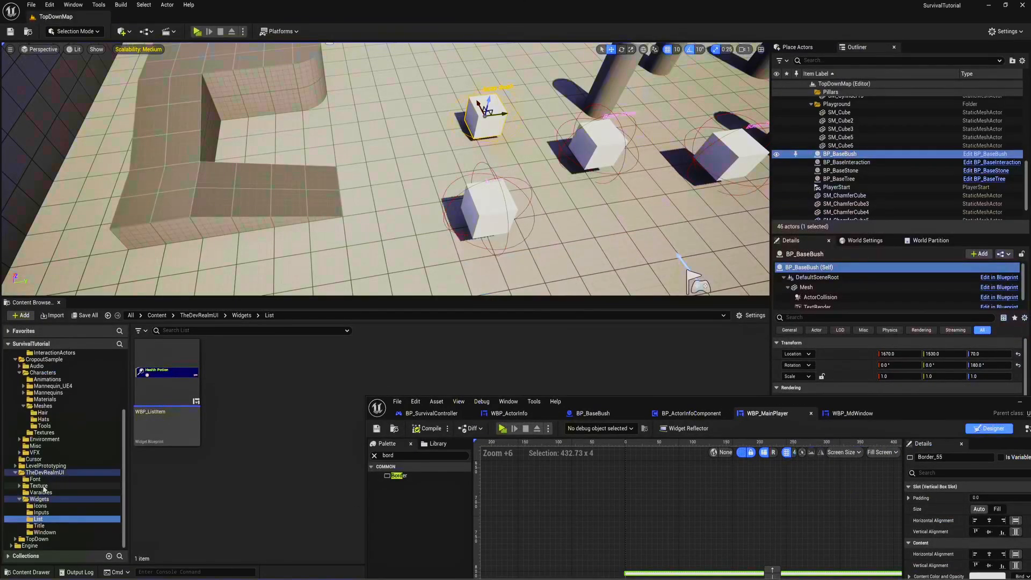
left_click(43, 487)
left_click_drag(631, 403, 604, 483)
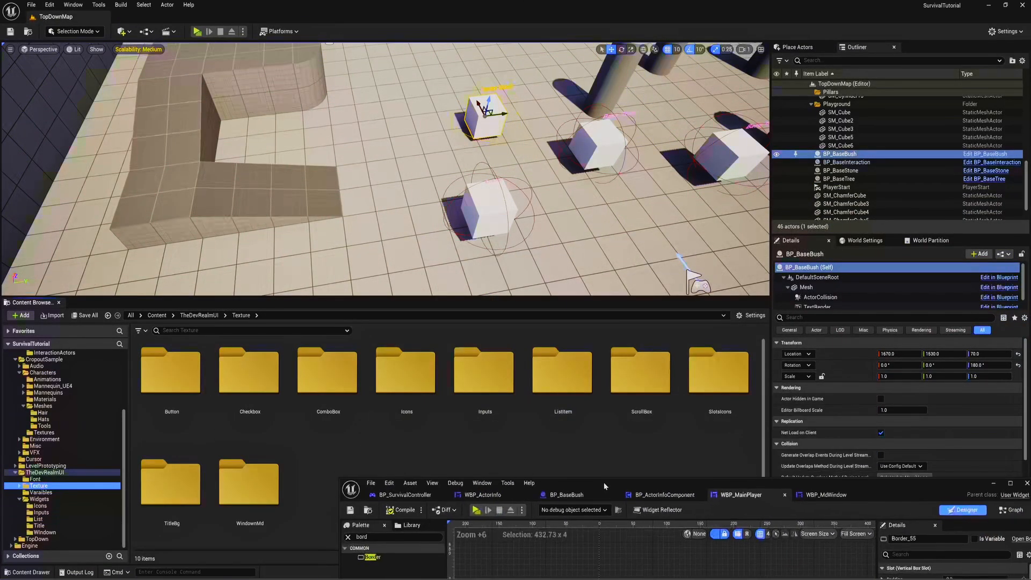
double_click(573, 400)
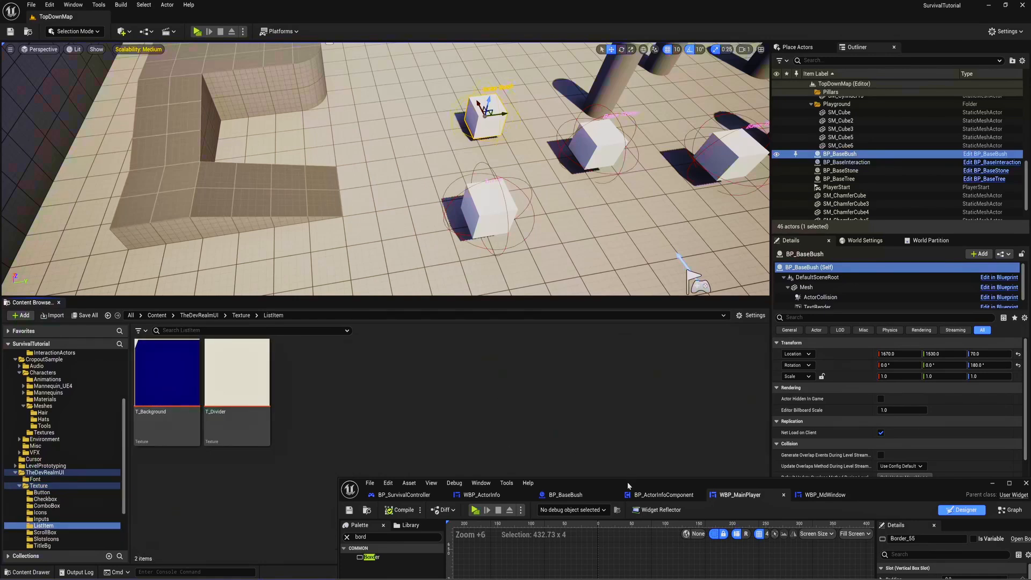
mouse_move(628, 486)
left_mouse_down()
mouse_move(622, 146)
mouse_move(584, 102)
left_mouse_up()
mouse_move(185, 339)
left_mouse_down()
mouse_move(870, 289)
mouse_move(923, 324)
mouse_move(877, 268)
mouse_move(881, 335)
left_mouse_up()
scroll(888, 346, "down", 3)
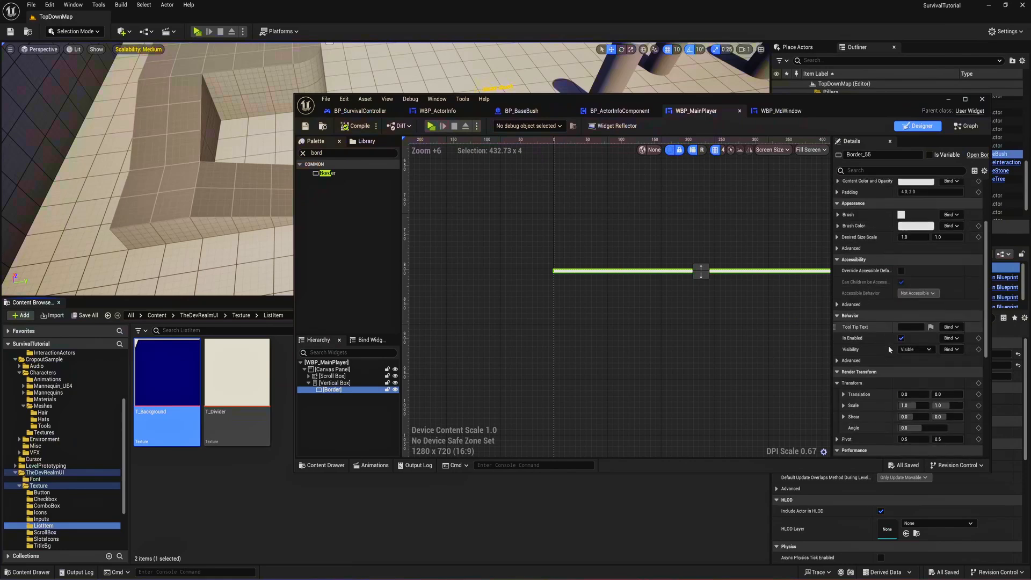
scroll(889, 349, "down", 3)
left_click(967, 100)
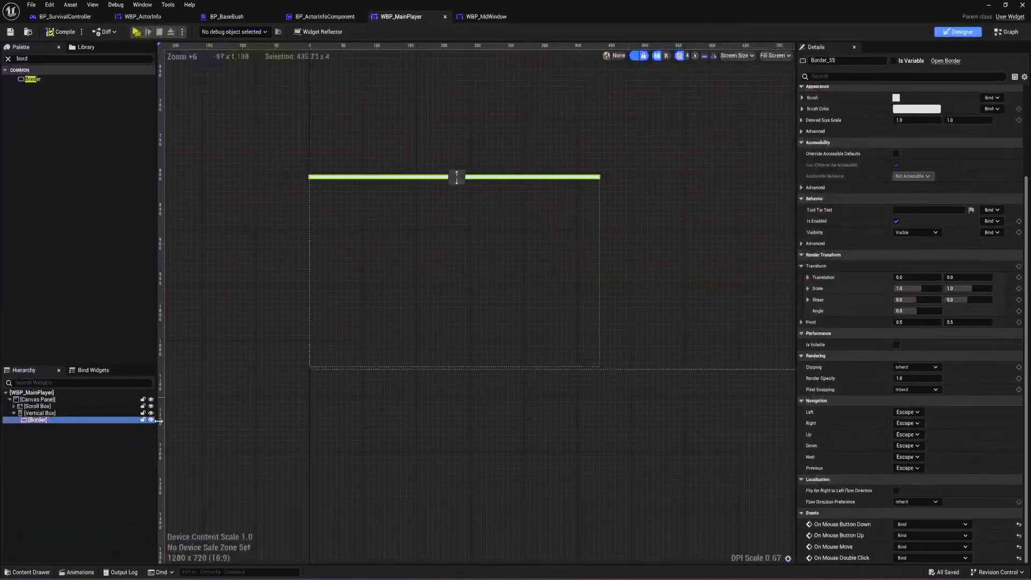
- Set the Border's brush image to the T_Background texture from the ListItem folder, and compile and save the widget
scroll(872, 230, "up", 5)
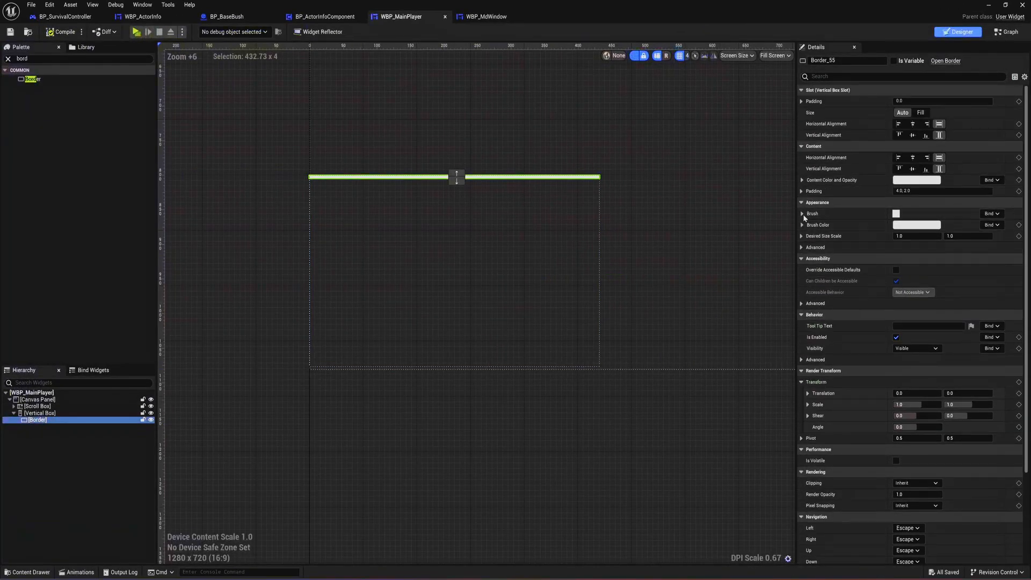
left_click(802, 214)
left_click_drag(812, 19, 738, 101)
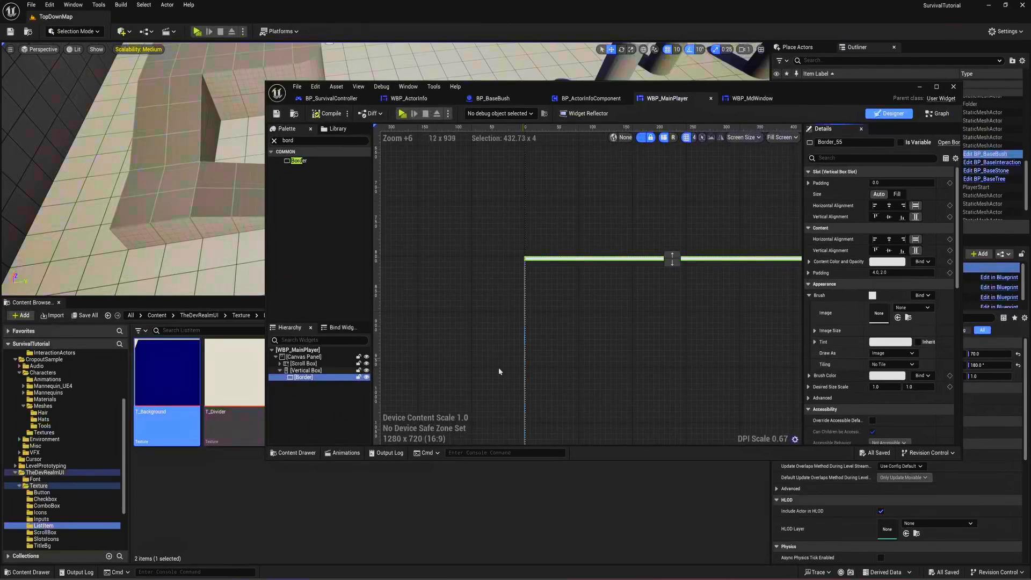
mouse_move(144, 414)
left_mouse_down()
mouse_move(835, 363)
mouse_move(889, 317)
mouse_move(880, 313)
left_mouse_up()
left_click(329, 111)
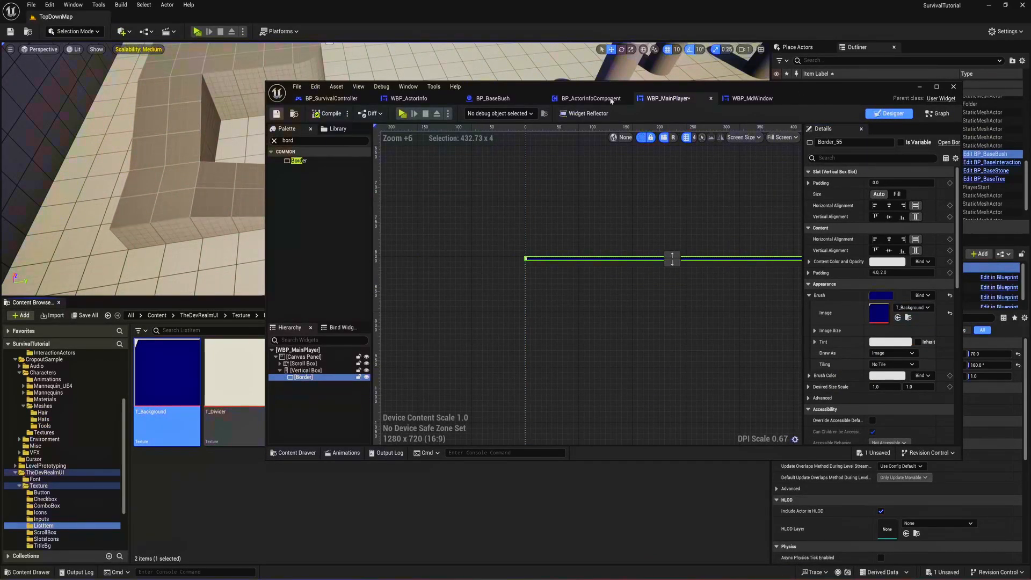
- Add a Horizontal Box inside the Border in WBP_MainPlayer's hierarchy
double_click(769, 88)
scroll(516, 198, "up", 5)
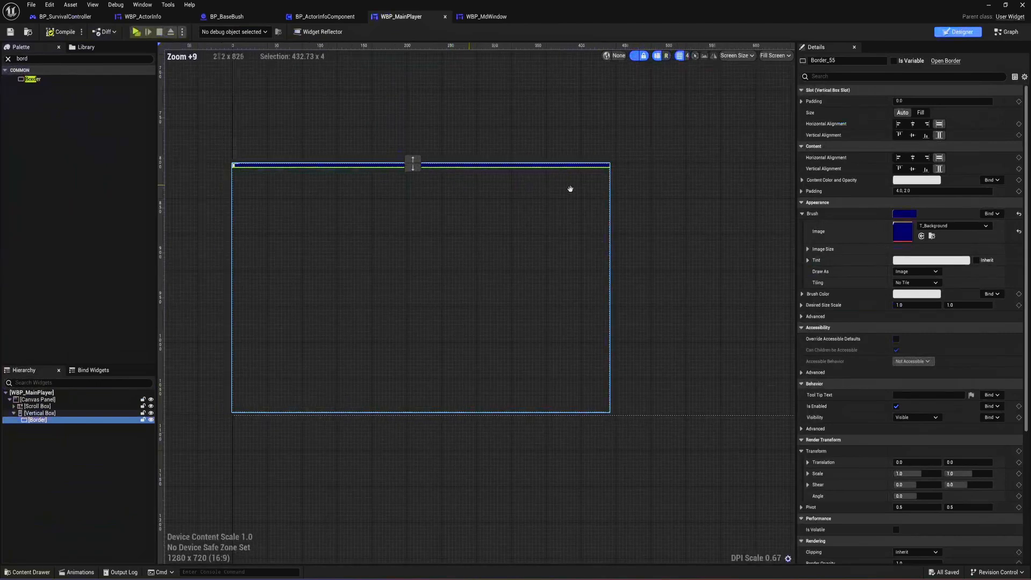
right_click_drag(642, 166, 608, 196)
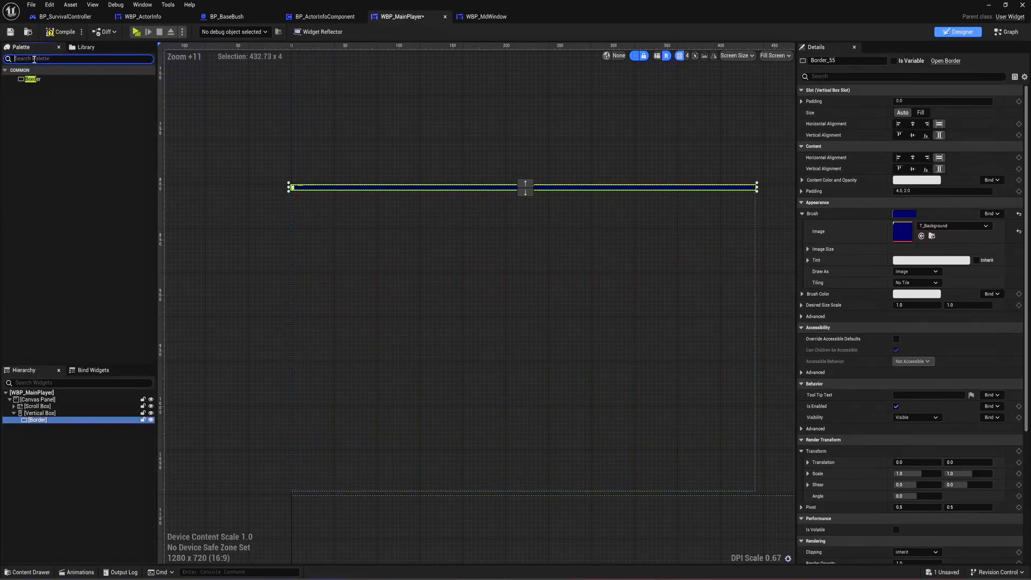
type("hp")
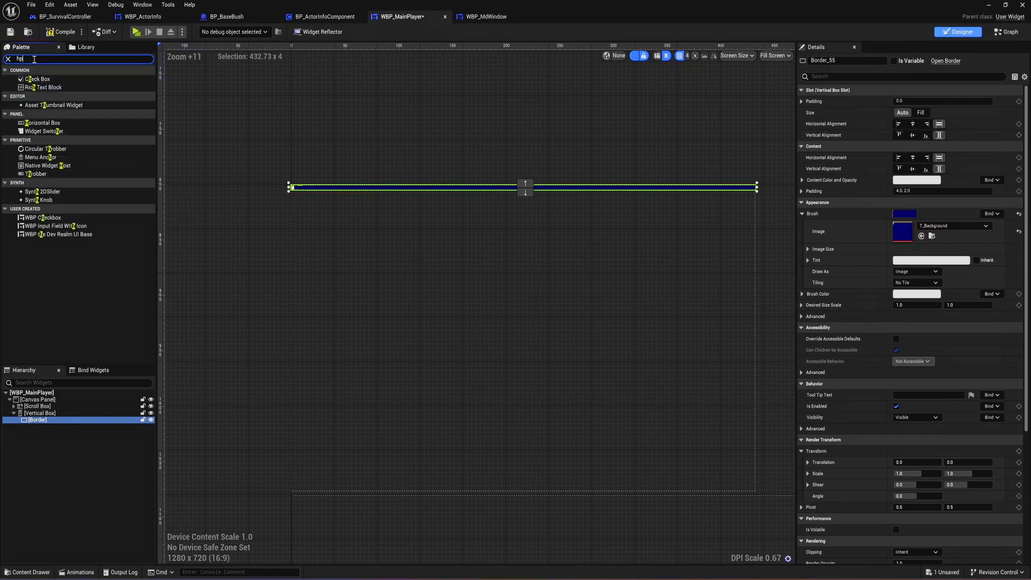
key("BackSpace")
key("BackSpace")
key("BackSpace")
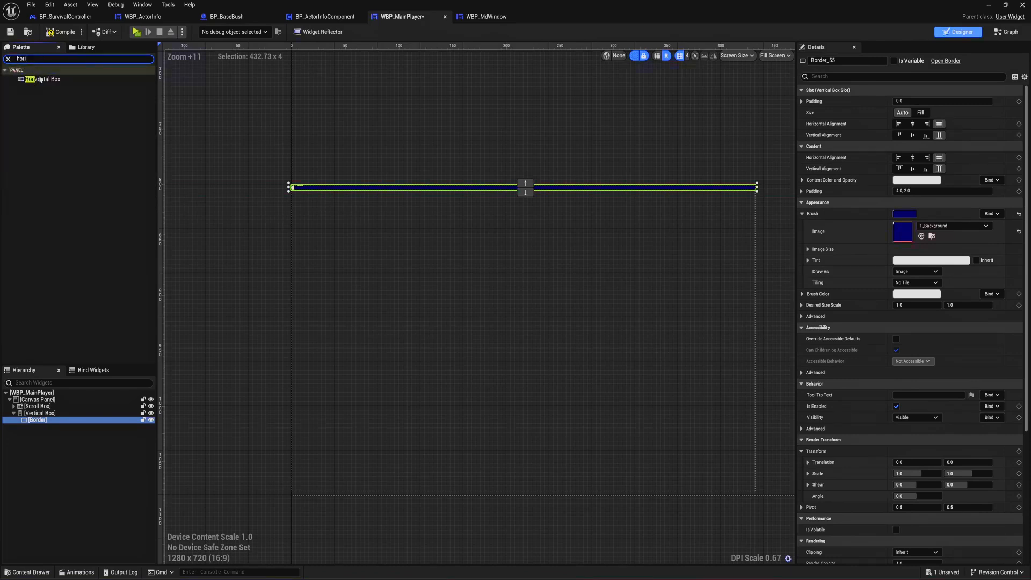
left_click_drag(43, 79, 40, 425)
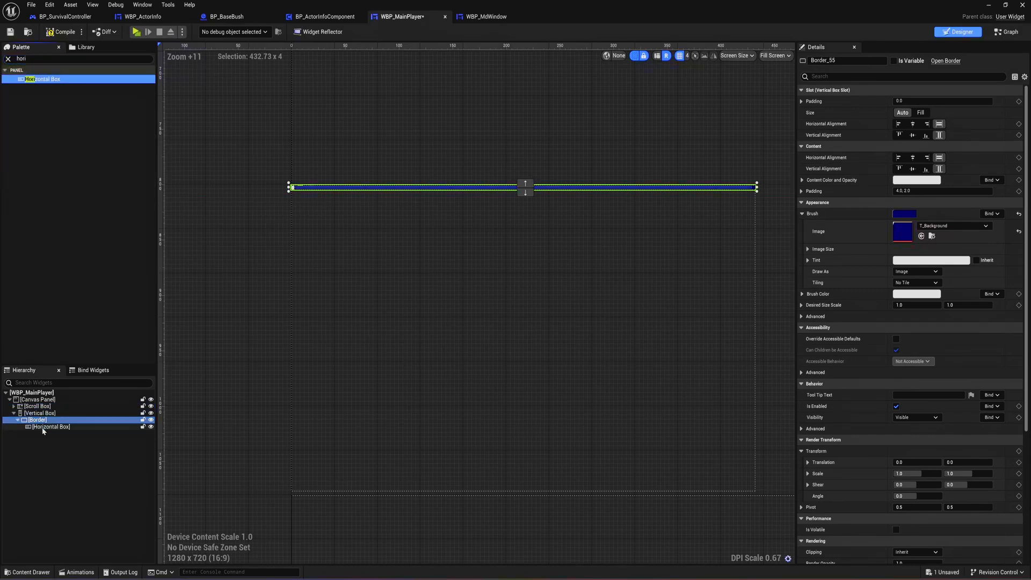
- Shrink the widget editor window and open the TheDevRealmUI/Widgets/Icons folder in the project content
double_click(664, 4)
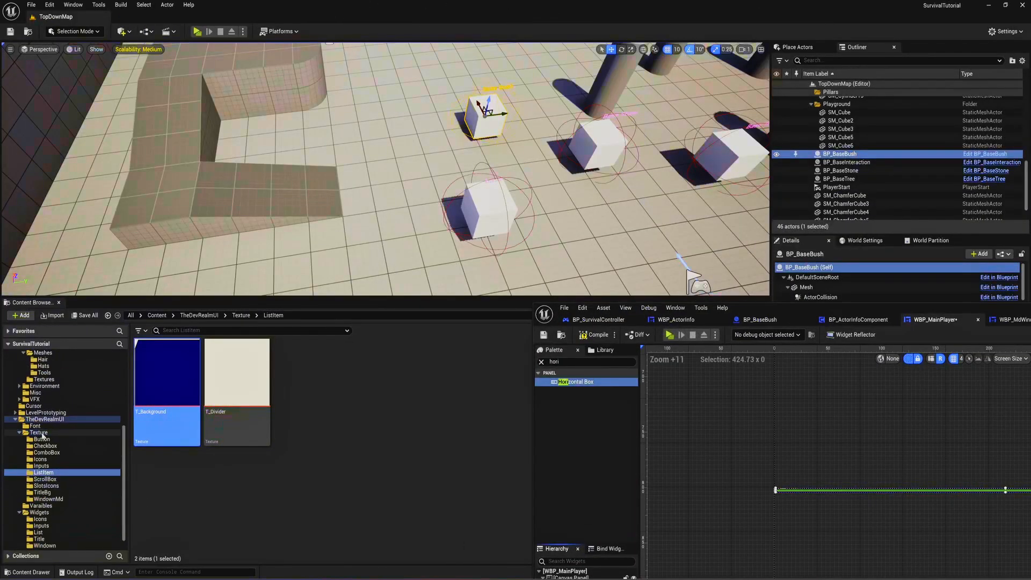
left_click(114, 420)
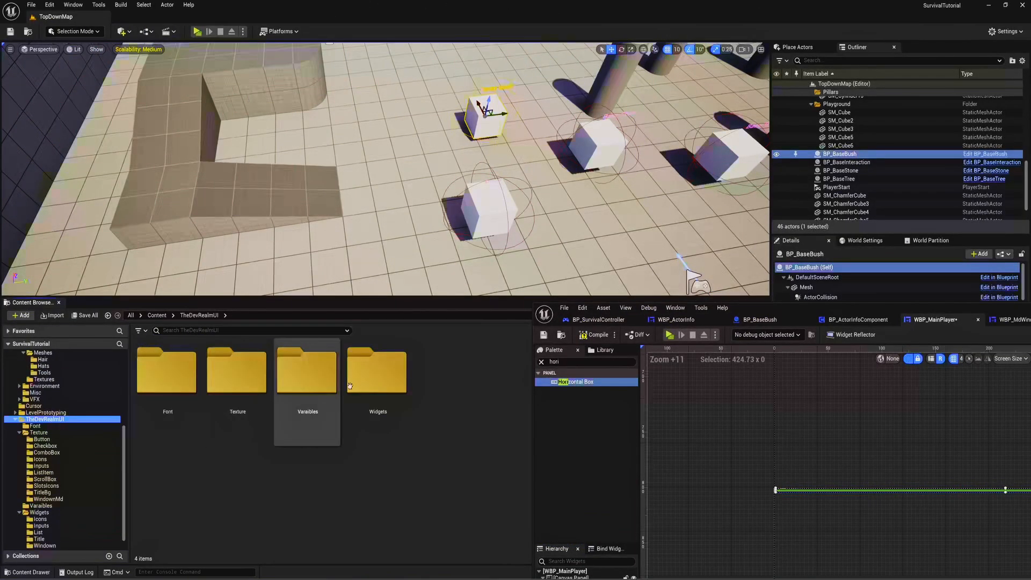
double_click(378, 376)
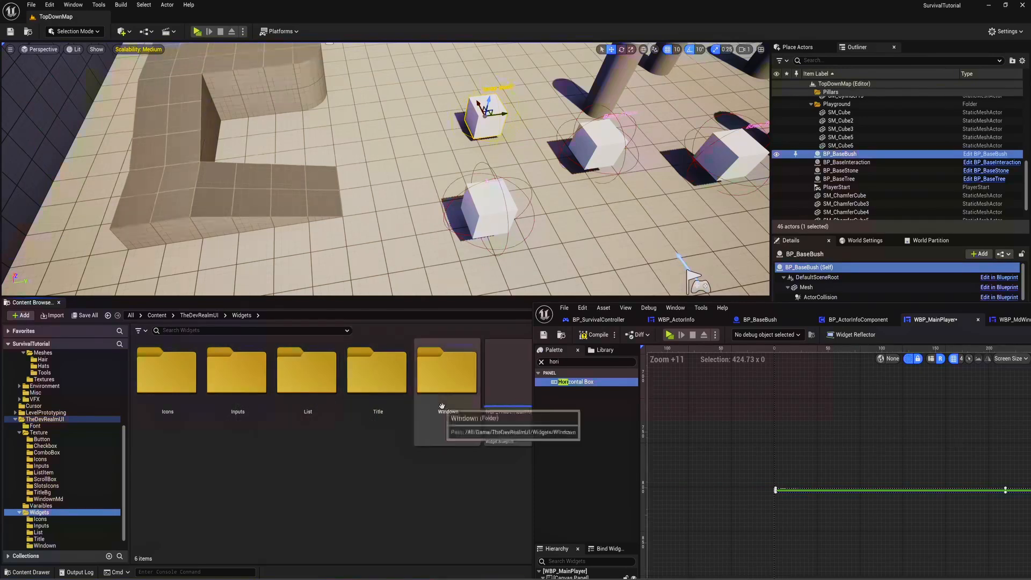
left_click(195, 378)
double_click(195, 378)
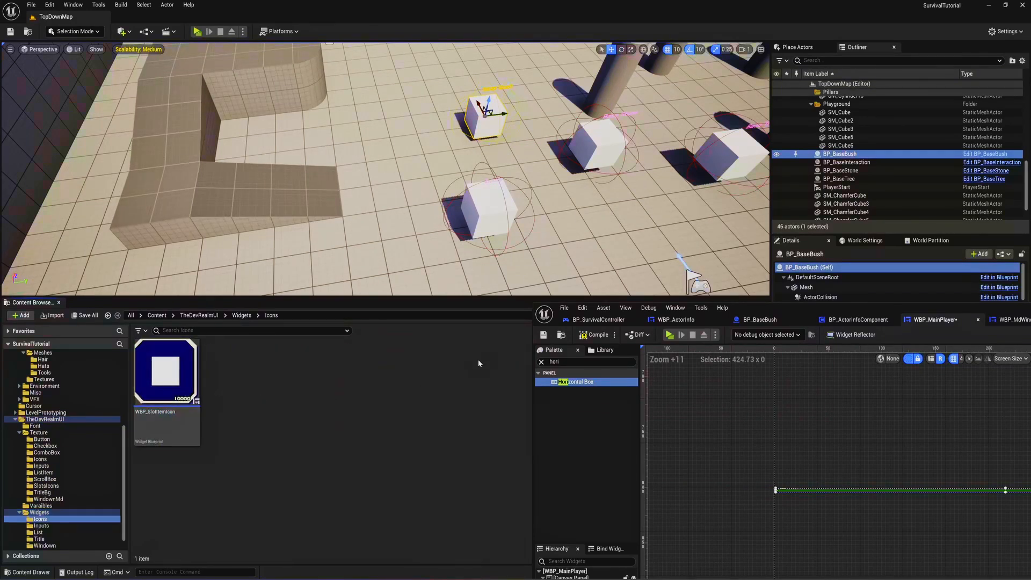
- Add WBP_SlotItemIcon from the Icons folder to WBP_MainPlayer's Horizontal Box, maximize the editor window, and save the widget
left_click_drag(791, 305, 622, 107)
left_click_drag(172, 387, 429, 404)
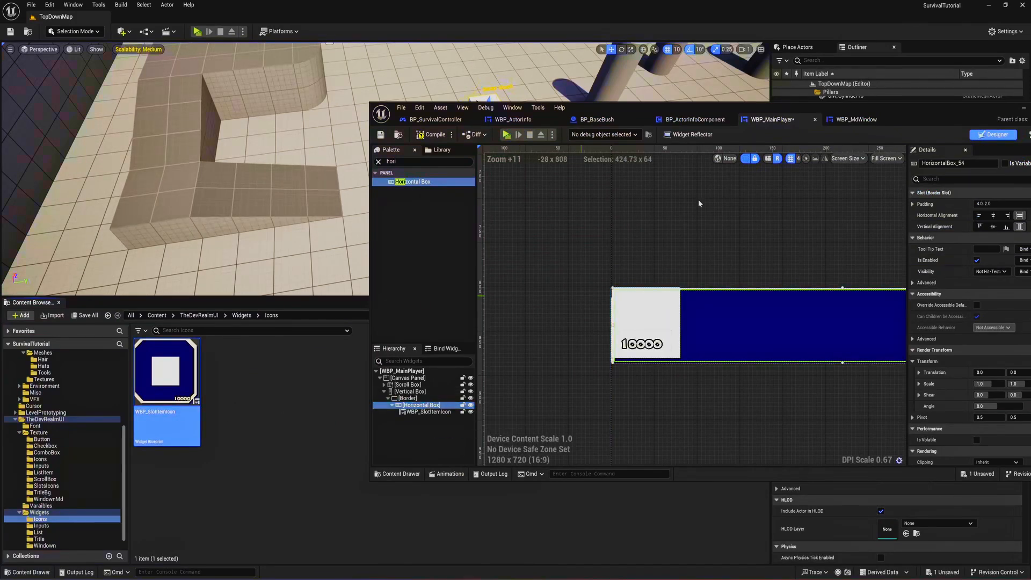
double_click(874, 115)
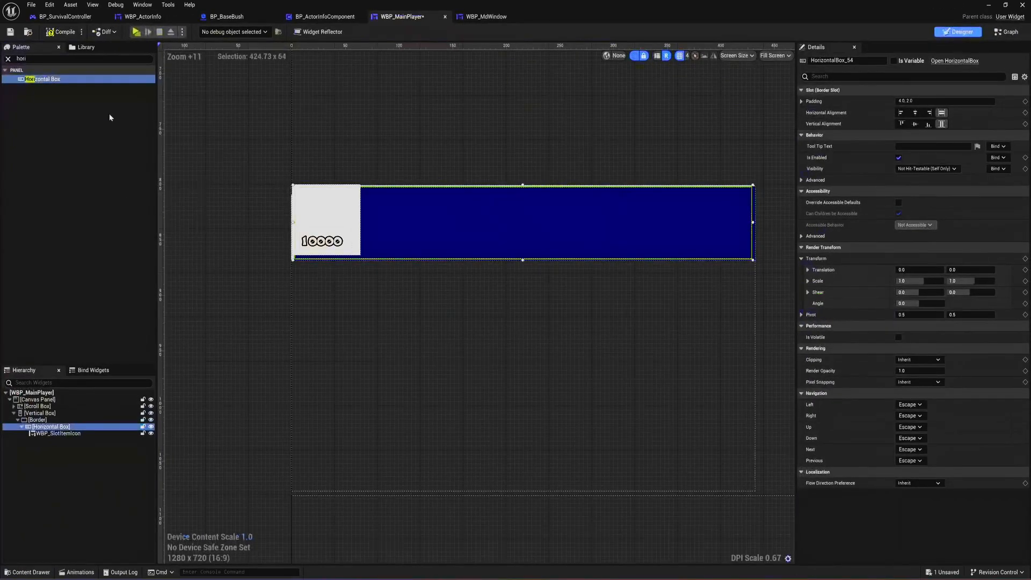
left_click(13, 33)
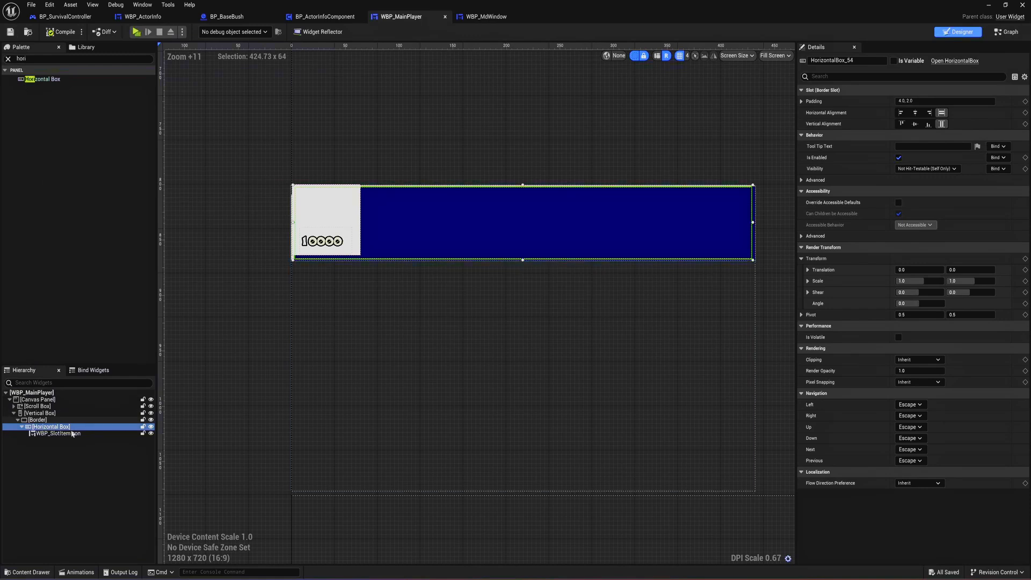
- Set the slot padding of WBP_SlotItemIcon in the Horizontal Box to 10
left_click(57, 434)
left_click(907, 112)
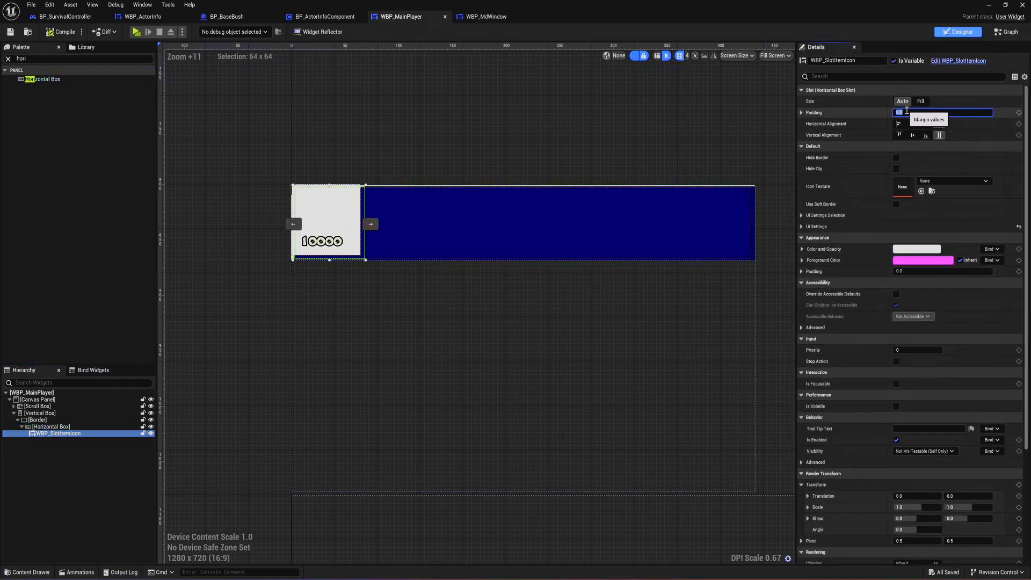
type("10")
key("Return")
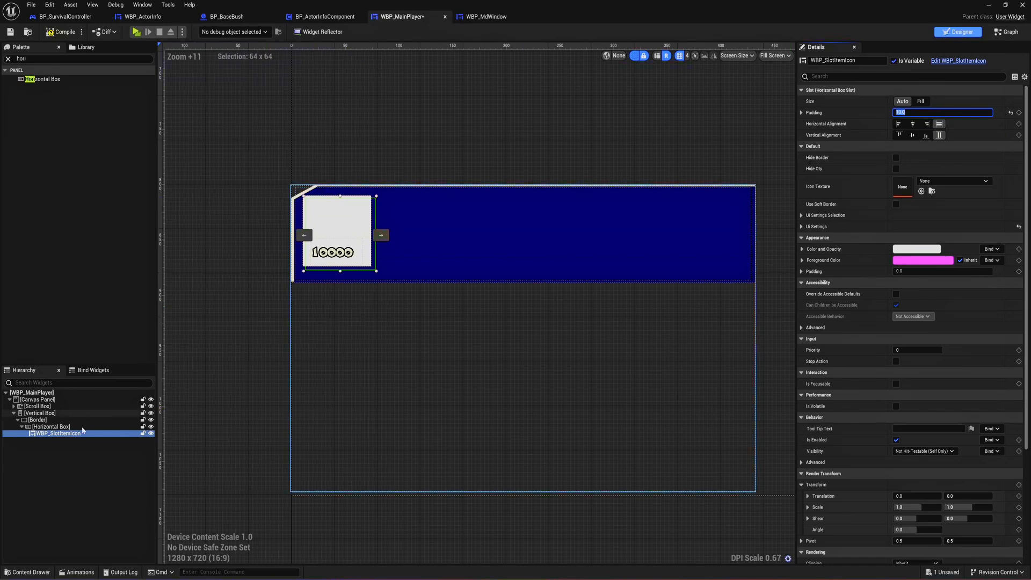
scroll(622, 326, "down", 4)
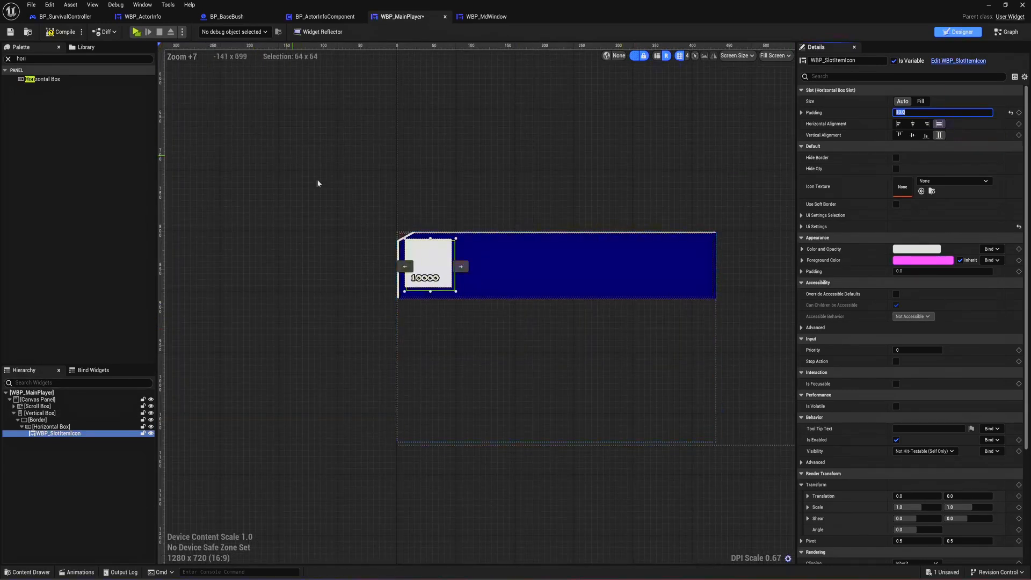
scroll(244, 383, "up", 2)
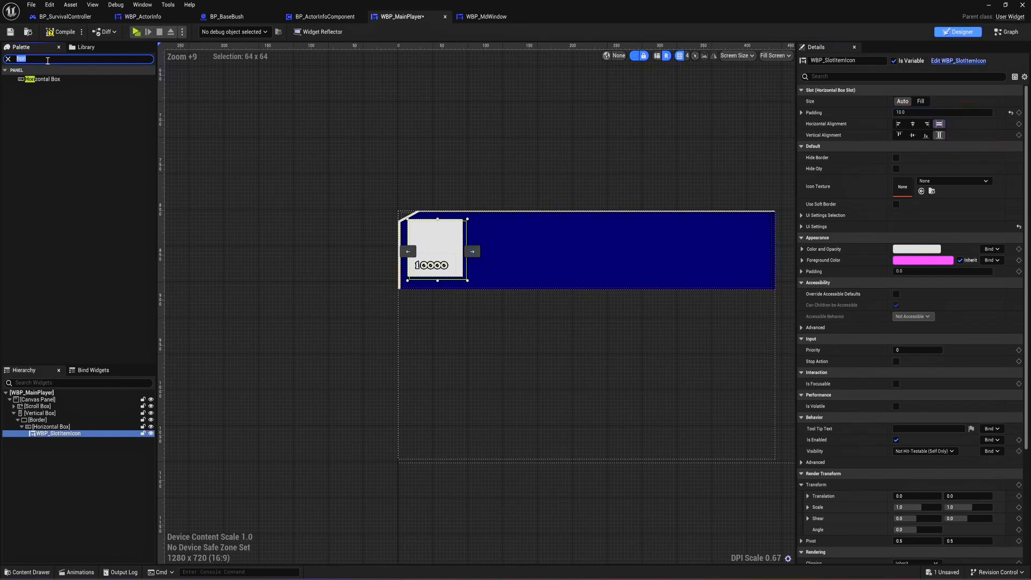
- Open the WBP_SlotItemIcon blueprint, check which widget type its Qty text uses, and return to WBP_MainPlayer
right_click(63, 433)
left_click(100, 522)
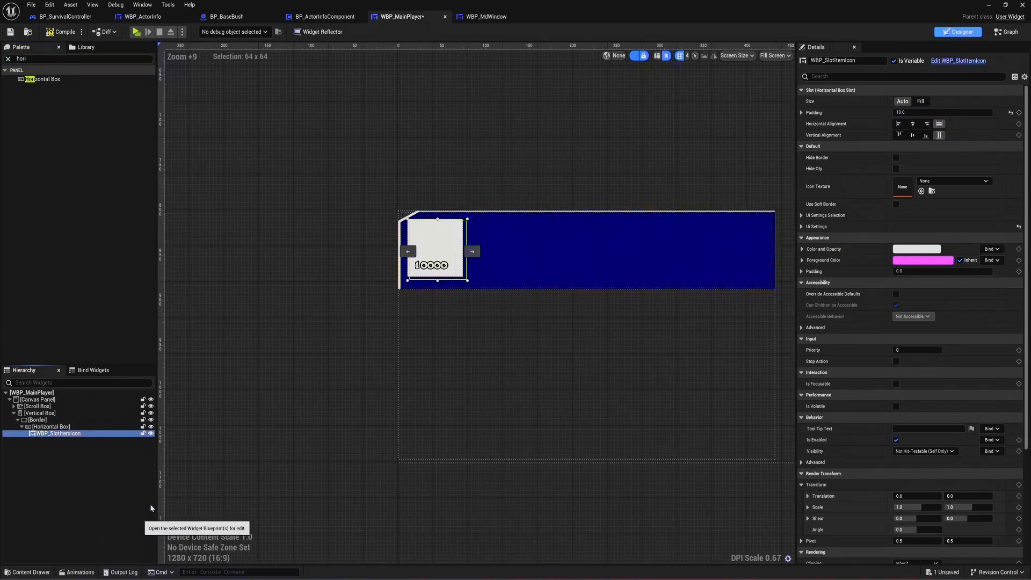
scroll(401, 253, "up", 3)
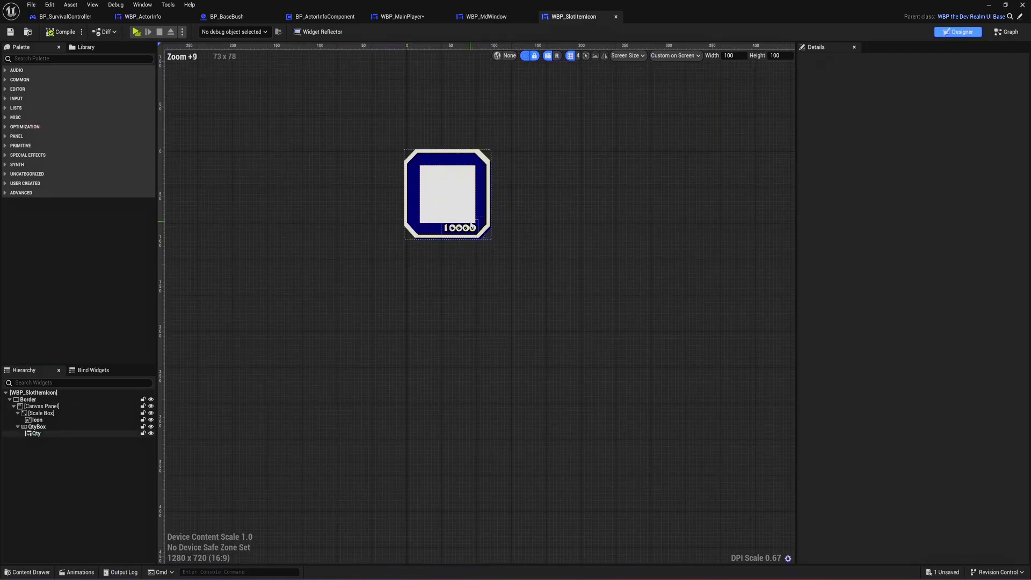
left_click(457, 229)
left_click(49, 438)
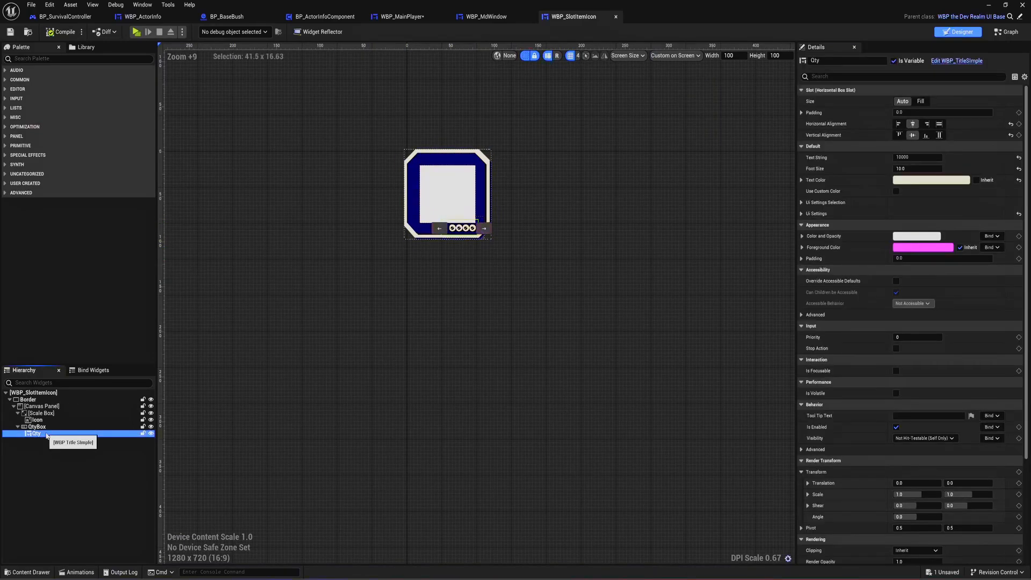
left_click(400, 16)
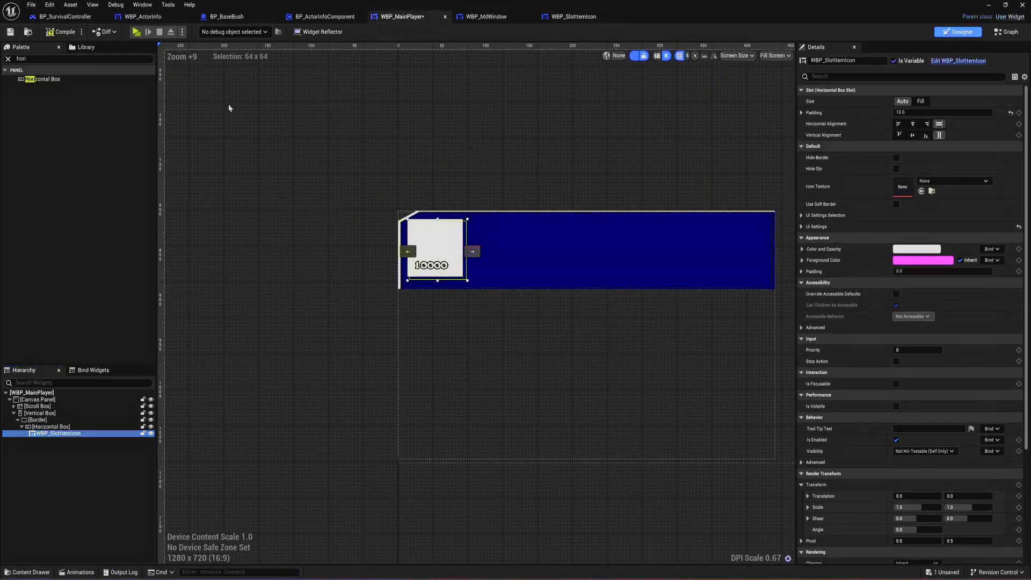
- Add a WBP Title Simple widget after WBP_SlotItemIcon in the Horizontal Box
left_click(45, 57)
type("wbp ti")
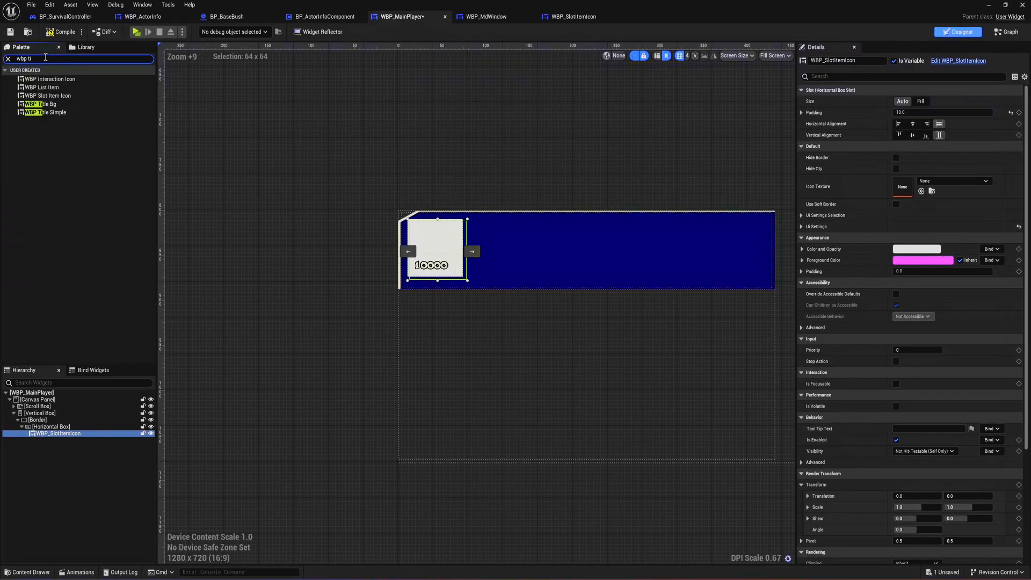
left_click_drag(66, 113, 64, 429)
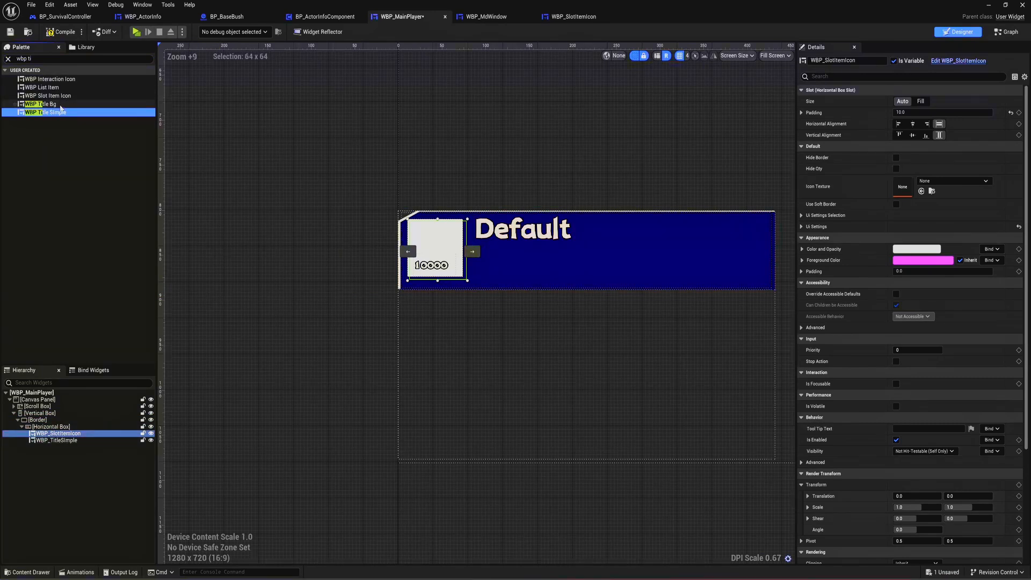
- Try a WBP Title Bg widget in the Horizontal Box and undo its addition
left_click_drag(61, 106, 69, 431)
right_click_drag(671, 318, 534, 302)
key("ctrl+z")
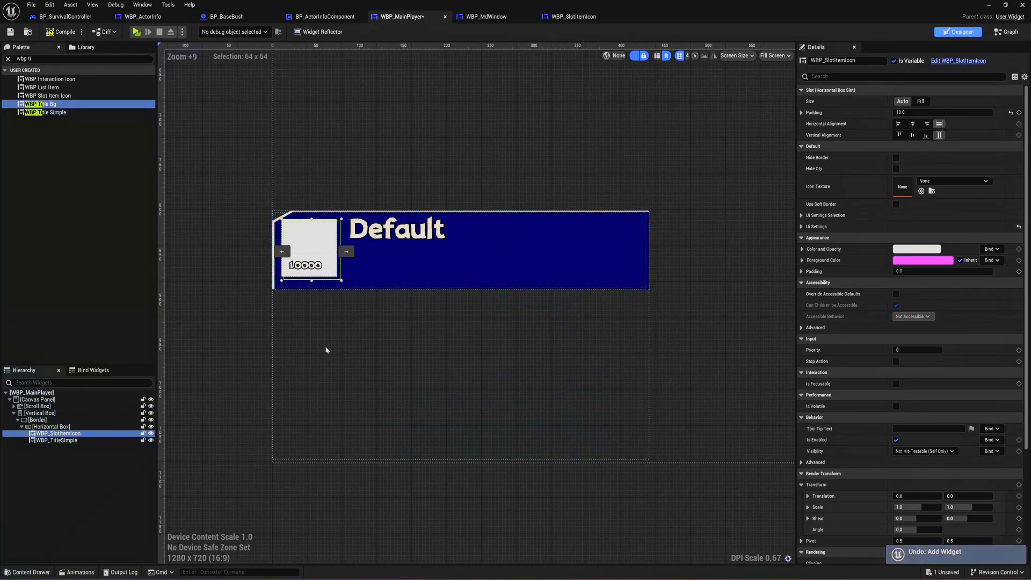
- Align WBP_TitleSimple right horizontally and center vertically in its Horizontal Box slot, and set its size to Fill
left_click(400, 250)
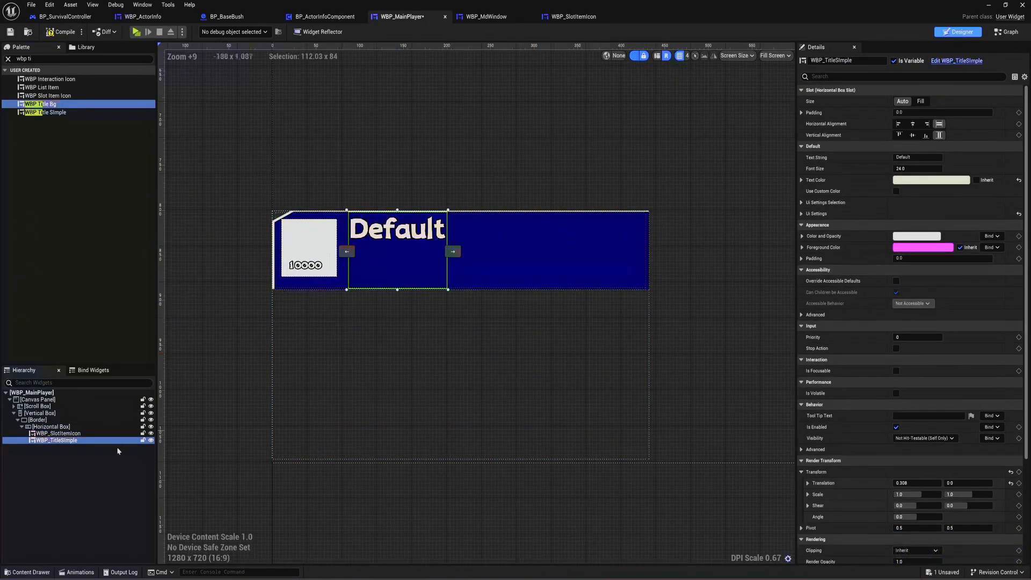
left_click(914, 124)
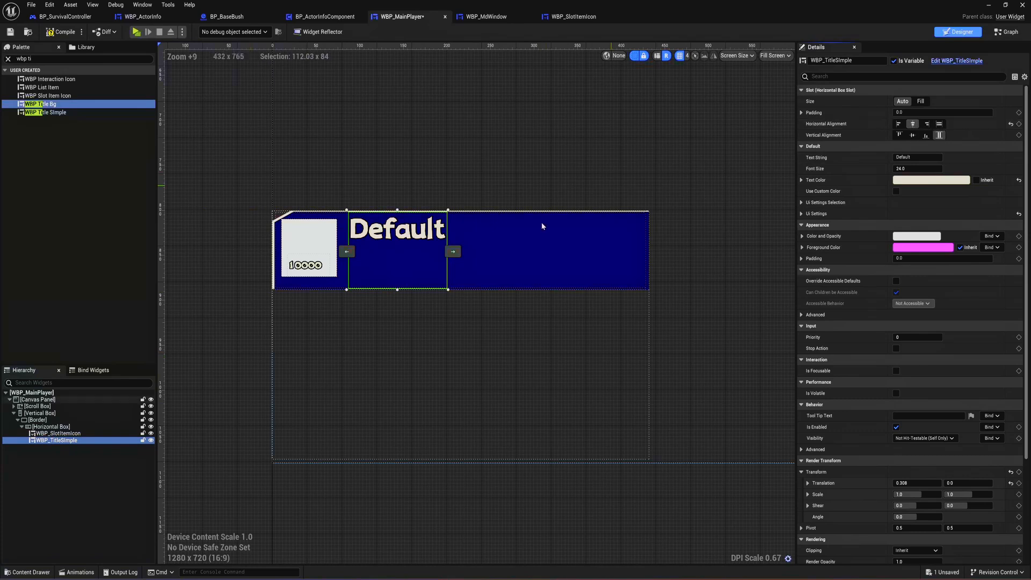
left_click(912, 136)
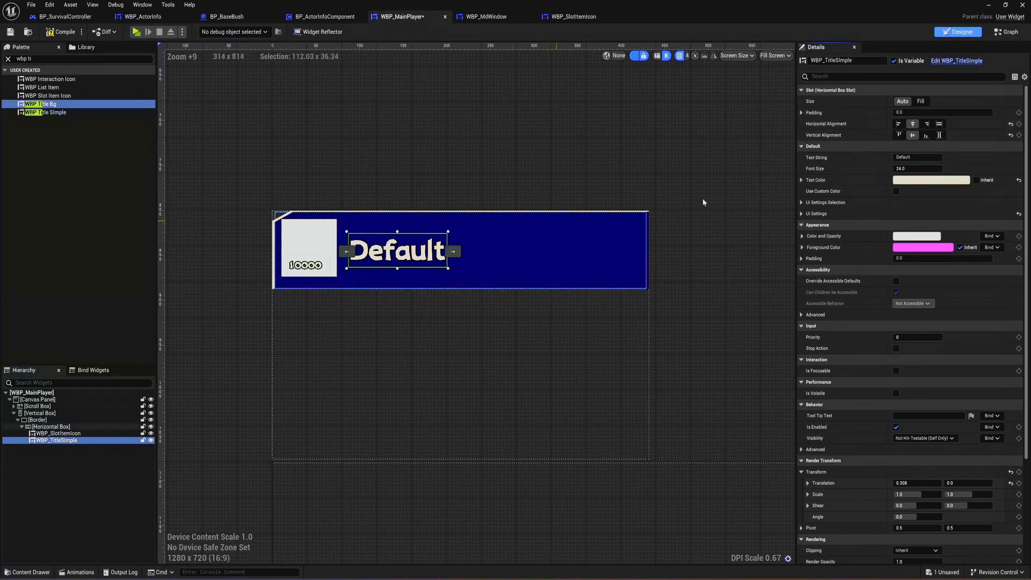
left_click(926, 136)
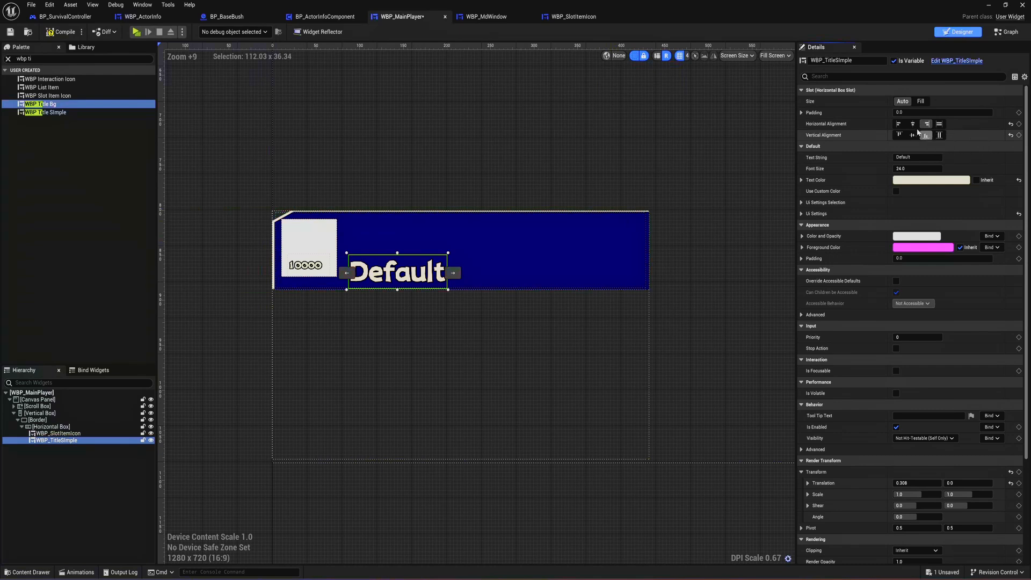
left_click(913, 135)
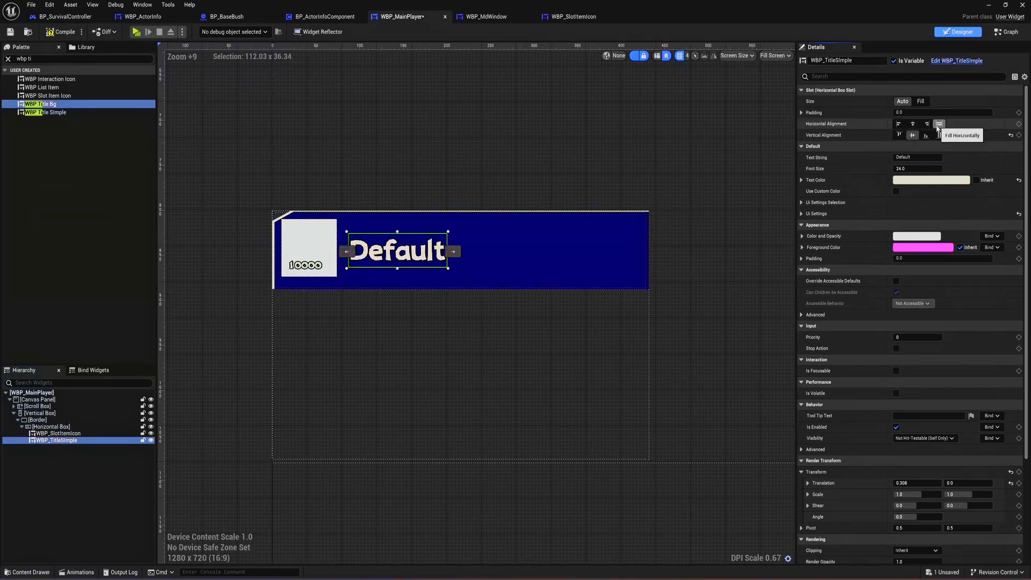
left_click(927, 124)
left_click(921, 101)
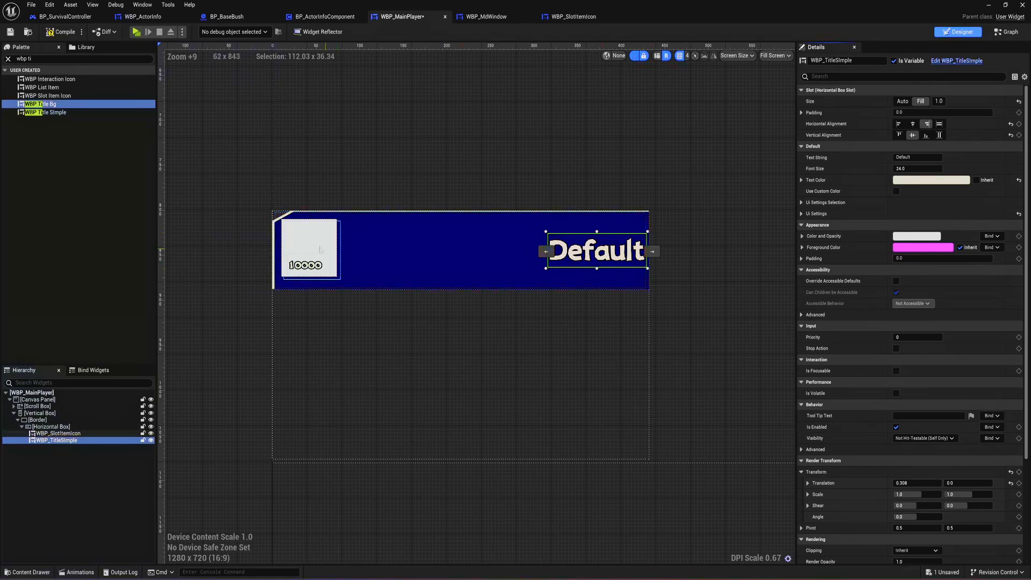
- Rename WBP_SlotItemIcon as Icon and WBP_TitleSimple as Amount, and compile and save the widget
left_click(309, 244)
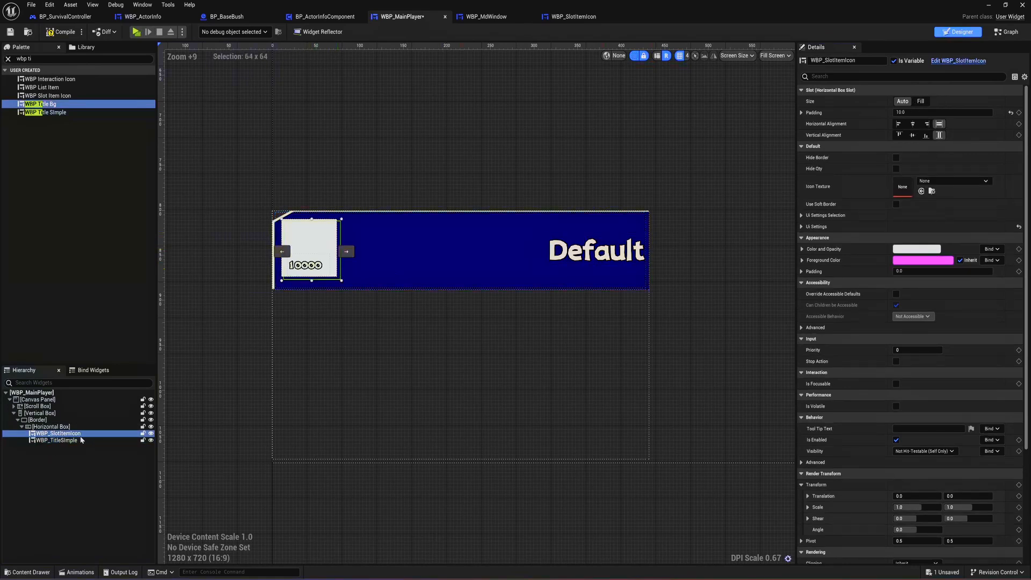
key("F2")
type("Icon")
key("Return")
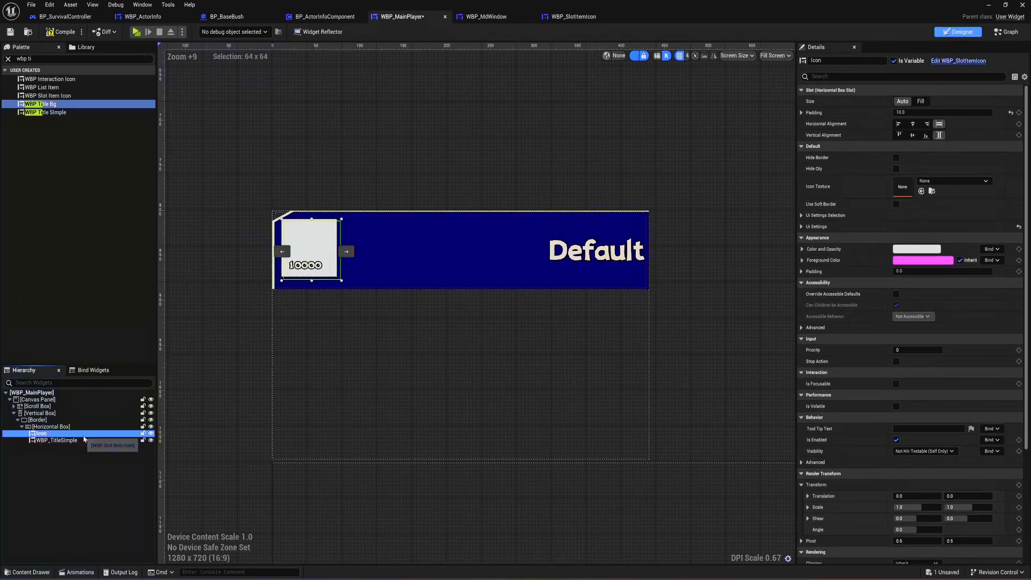
left_click(60, 443)
key("F2")
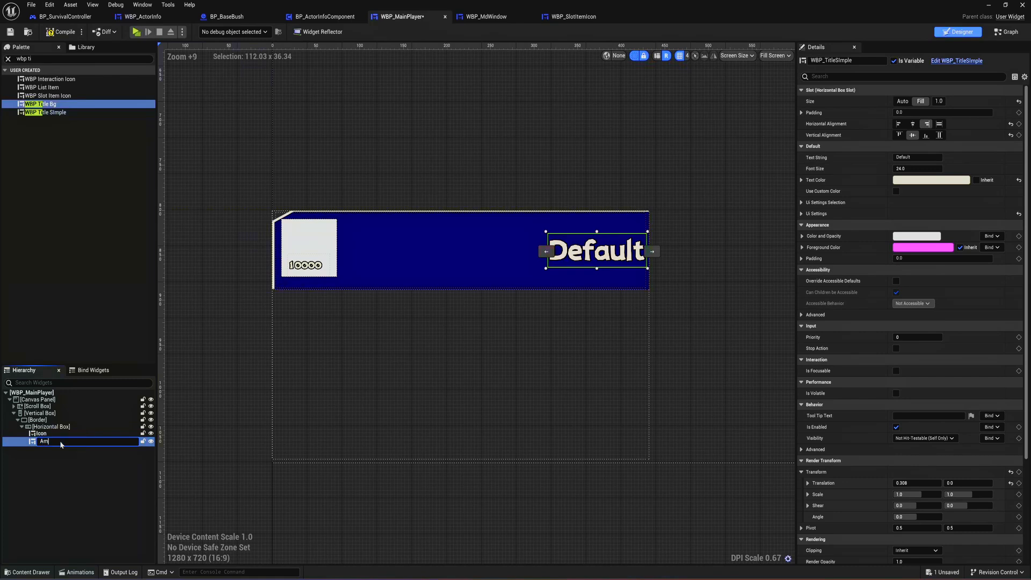
type("Amount")
key("Return")
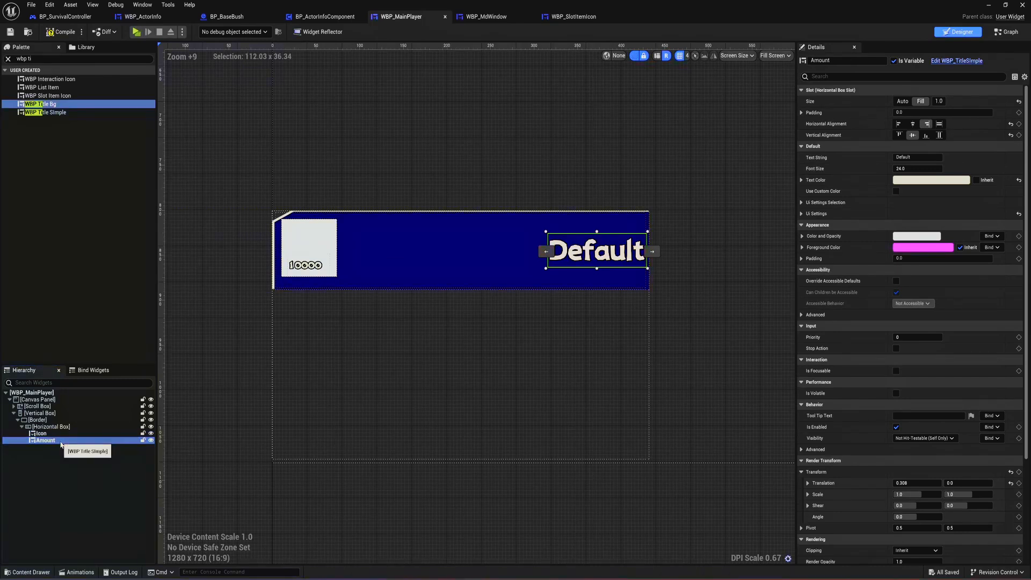
- Run the game in a preview window, walk the character to a bush to examine the new panel, and stop the preview
key("alt+p")
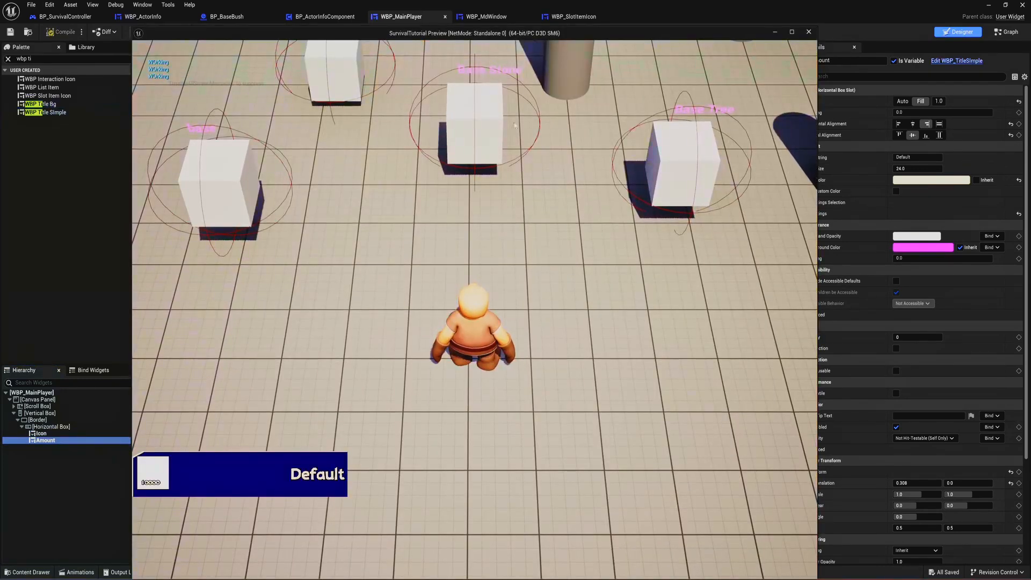
left_click_drag(818, 29, 832, 190)
left_click_drag(620, 186, 628, 130)
left_click(332, 285)
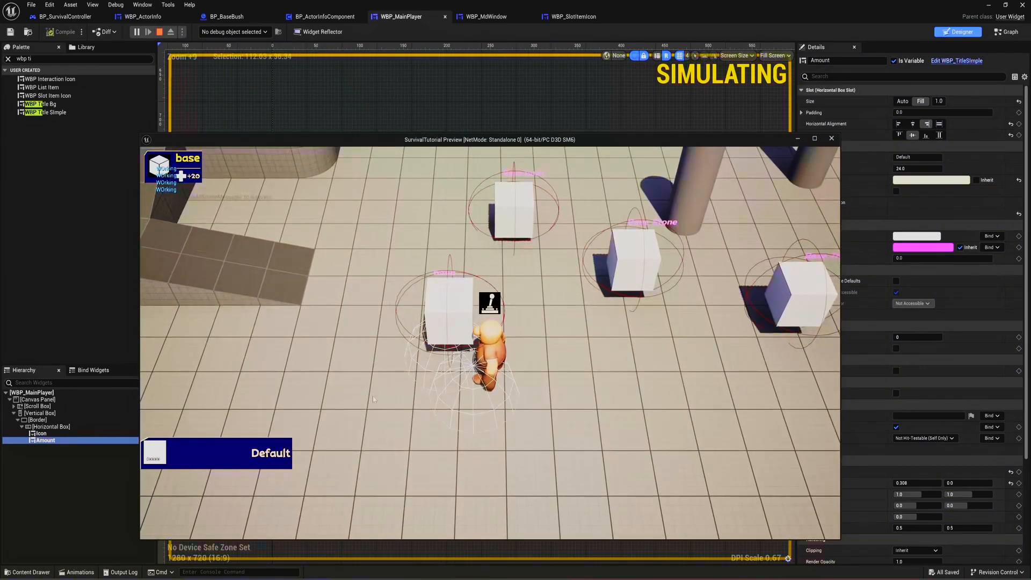
key("Escape")
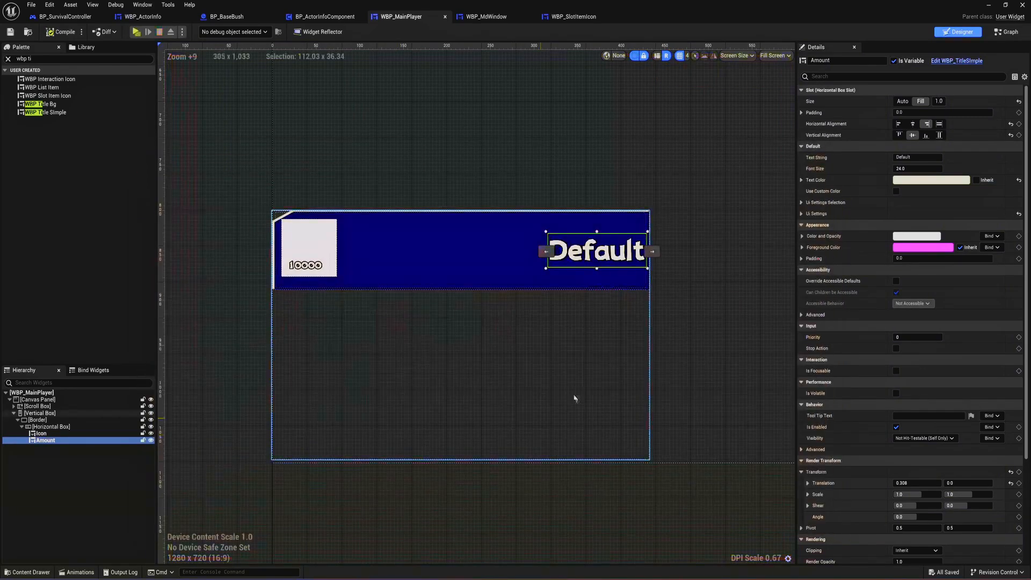
- Narrow the Vertical Box on the canvas to about 352 wide
left_click(35, 420)
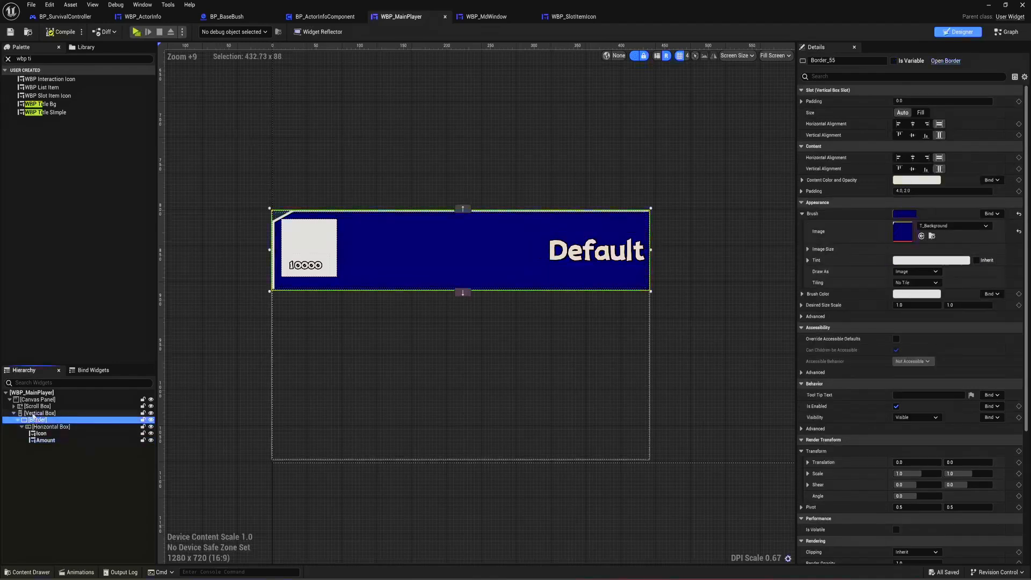
left_click(38, 413)
left_click_drag(649, 335, 581, 329)
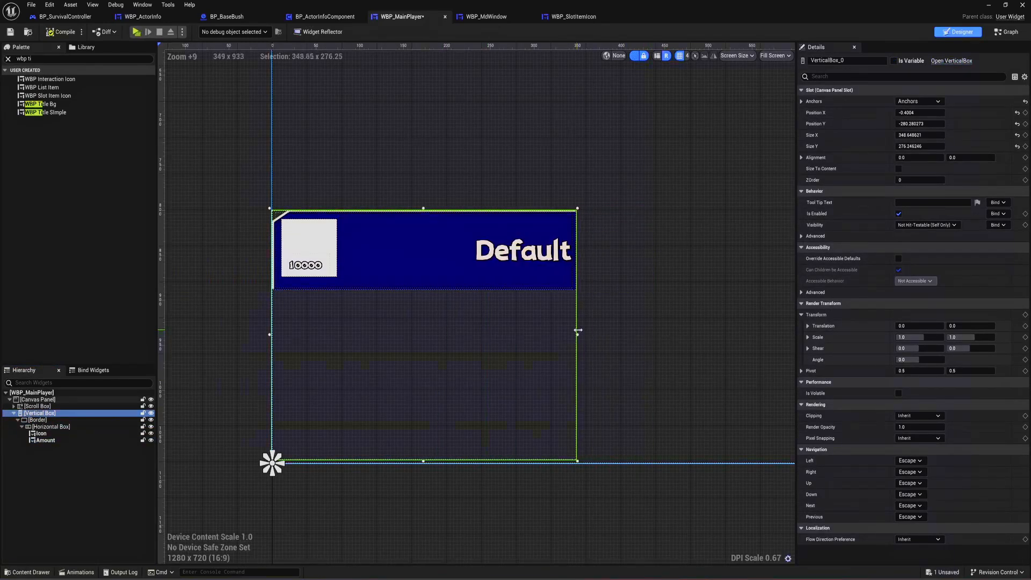
- Replace the Vertical Box in WBP_MainPlayer with a Horizontal Box and reduce its height to about 75
right_click(41, 414)
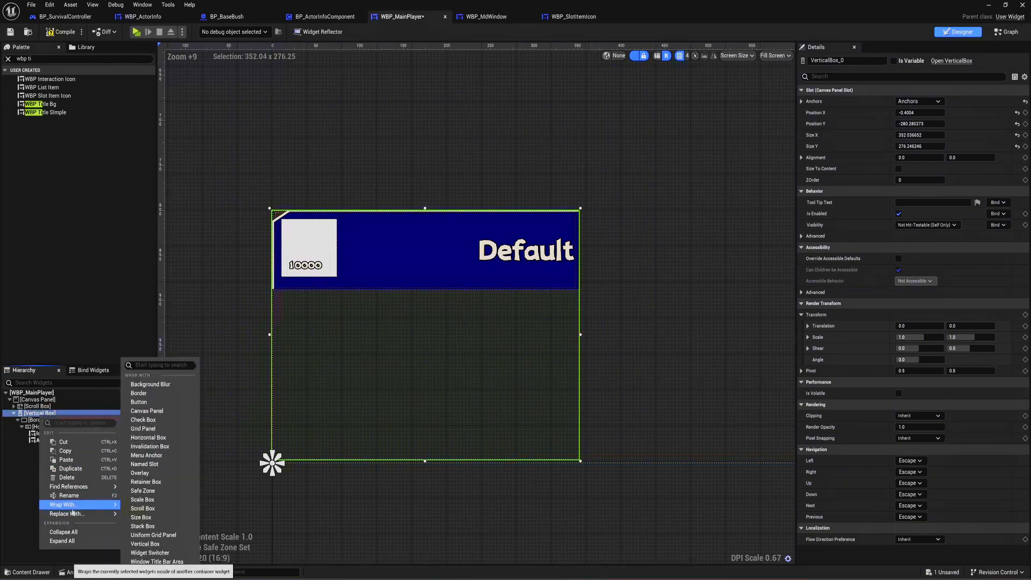
mouse_move(81, 513)
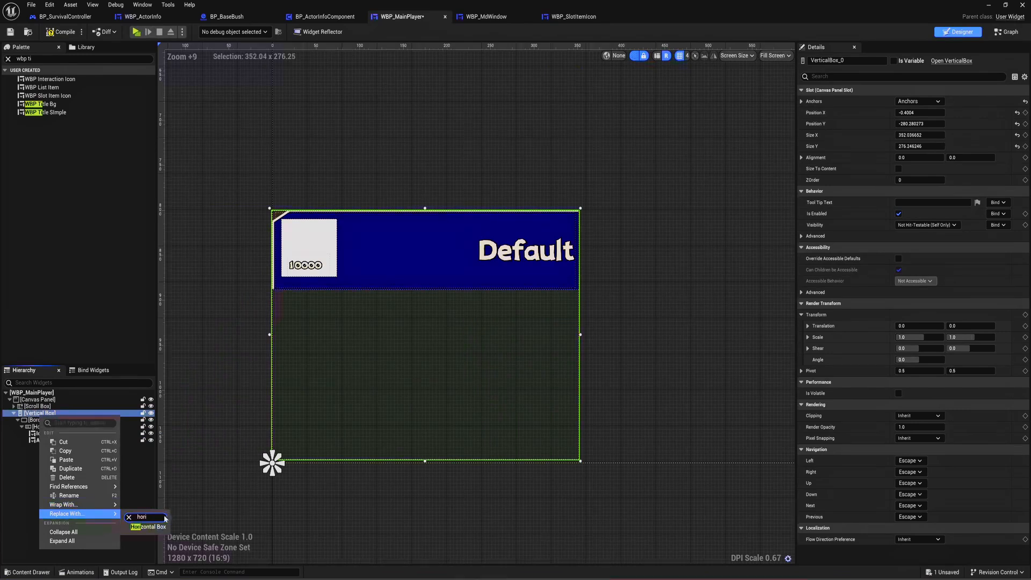
left_click(156, 528)
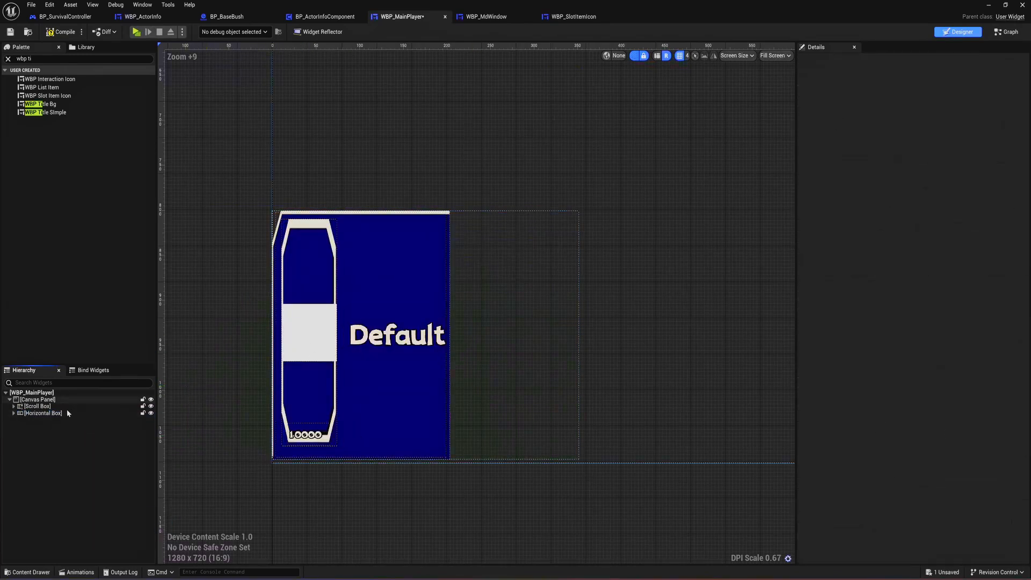
left_click(13, 413)
left_click(33, 413)
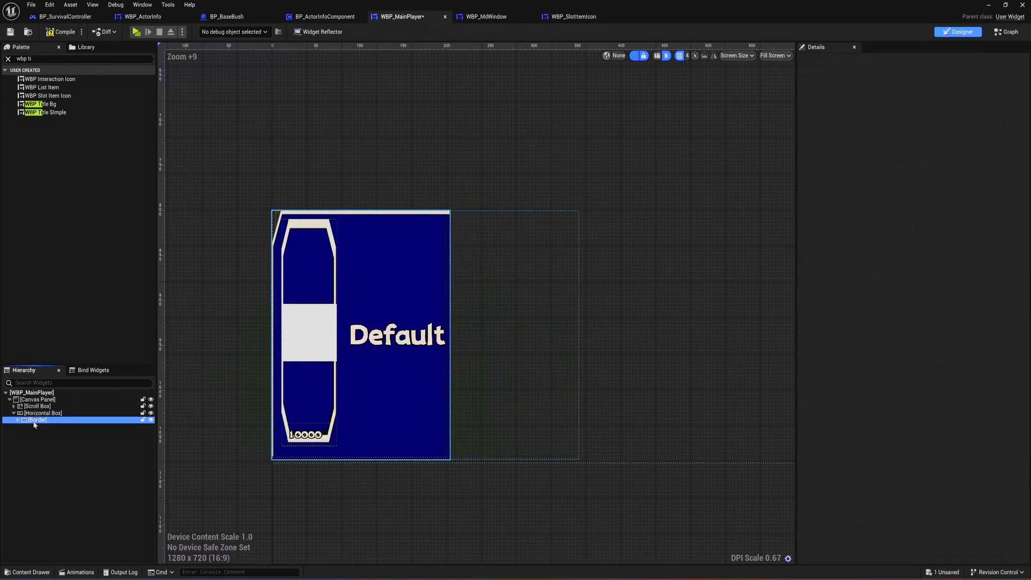
left_click_drag(428, 460, 429, 279)
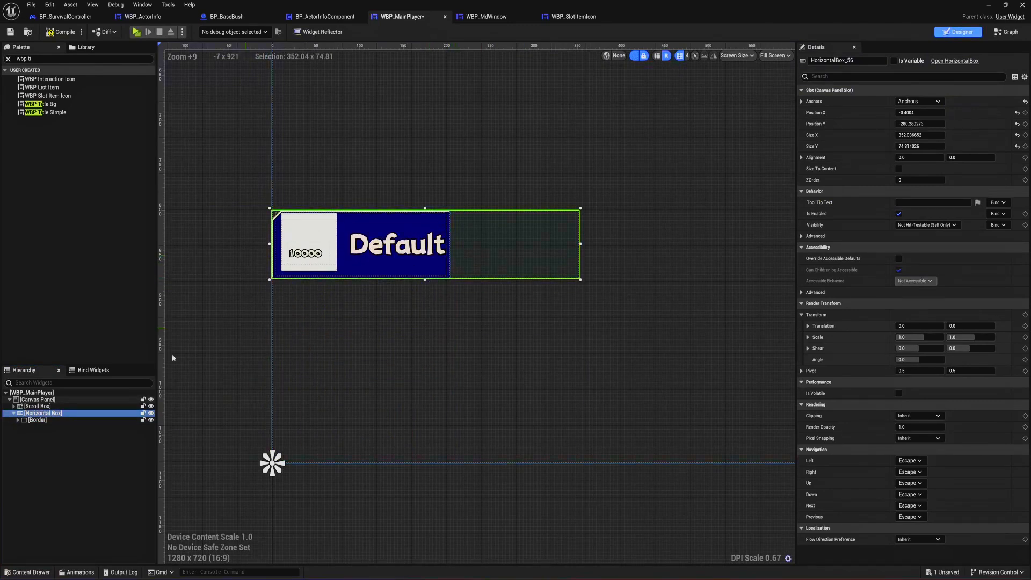
- Rename the border inside the Horizontal Box as Wood
left_click(37, 420)
left_click(38, 420)
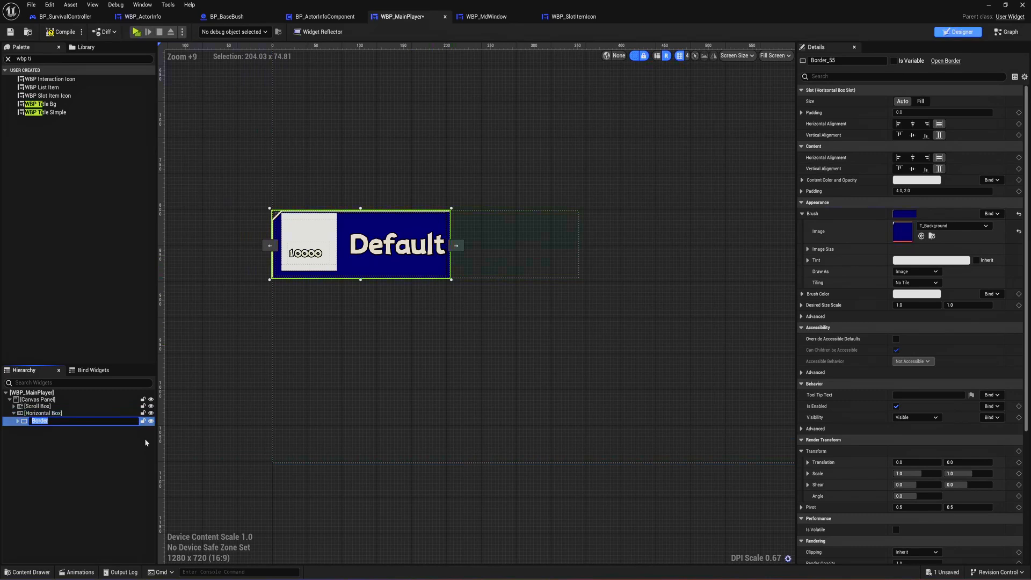
type("Wood")
key("Return")
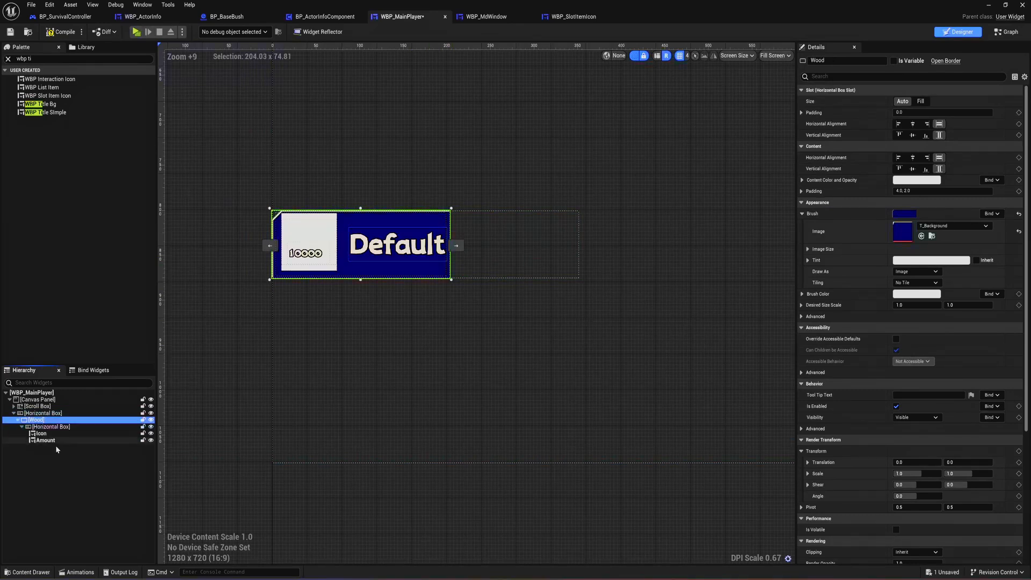
- Duplicate the Wood border with its contents and rename the copy as Food
key("ctrl+d")
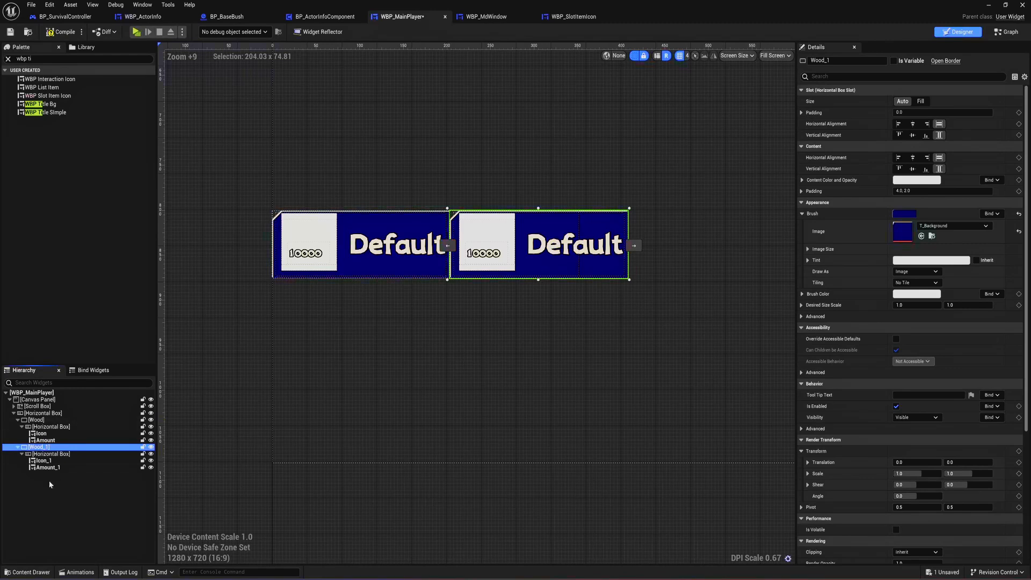
double_click(50, 447)
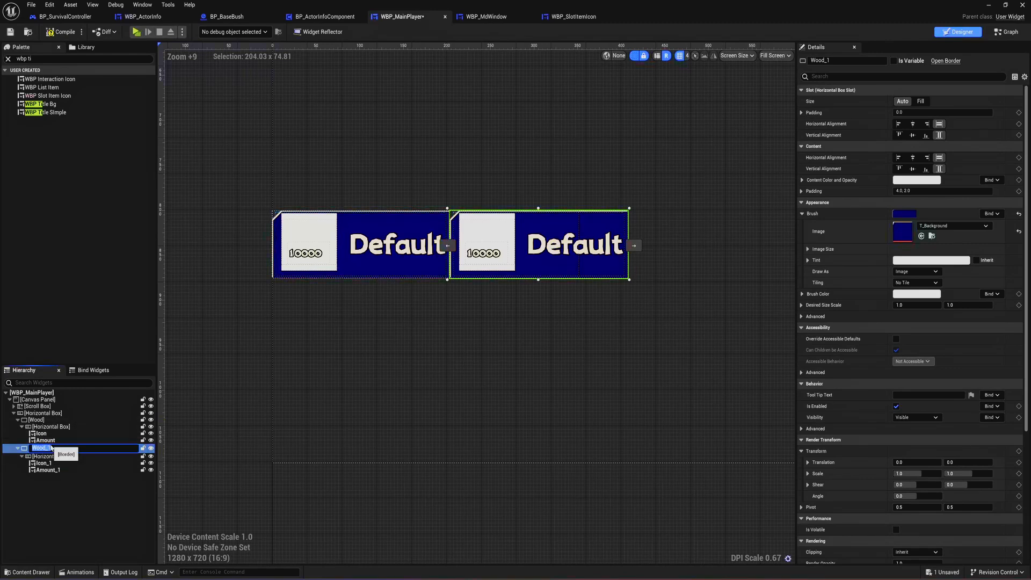
key("Return")
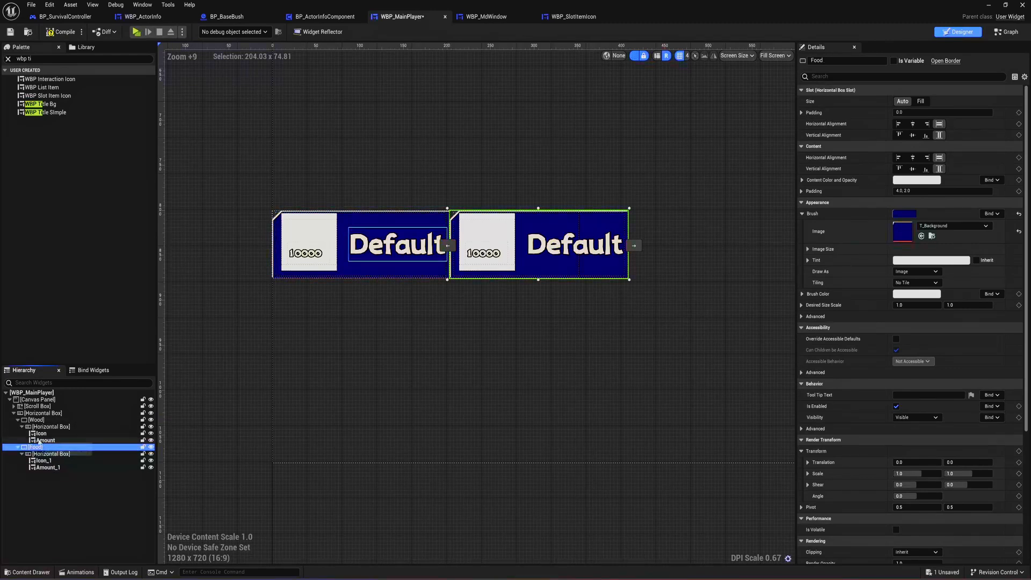
- Set the Food border's left padding to 20 and check the spacing in a game preview
left_click(802, 112)
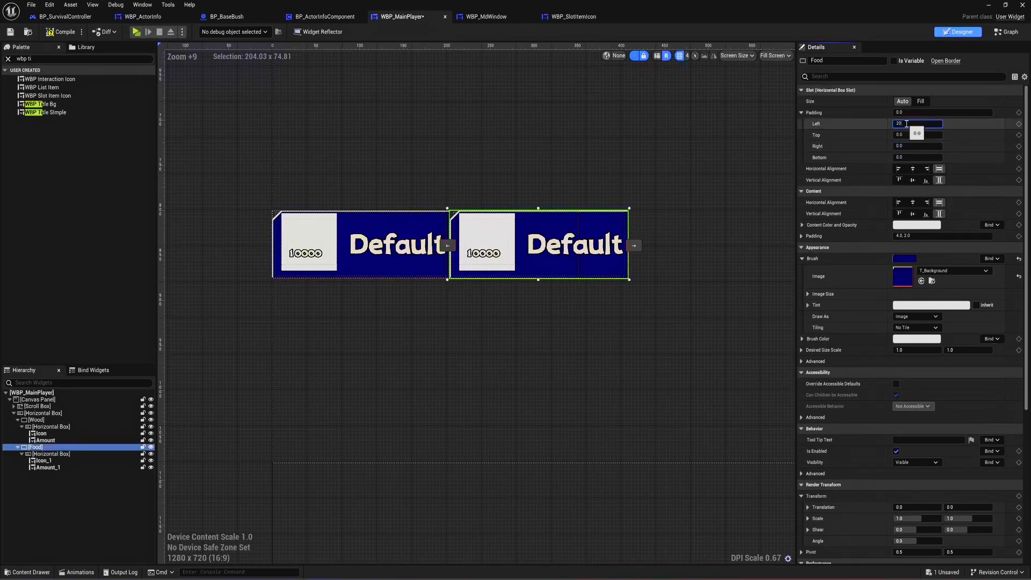
key("Return")
key("alt+p")
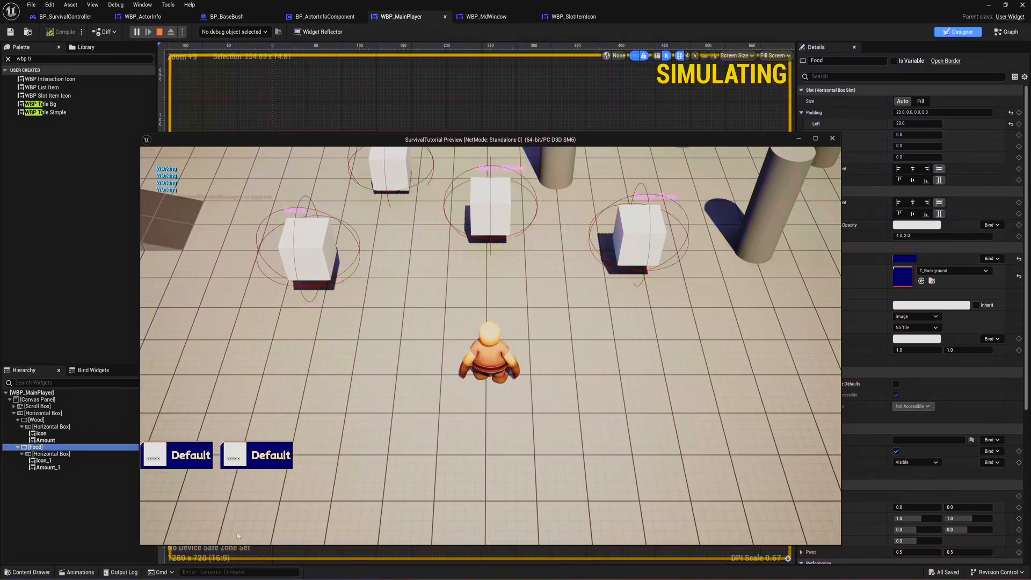
key("Escape")
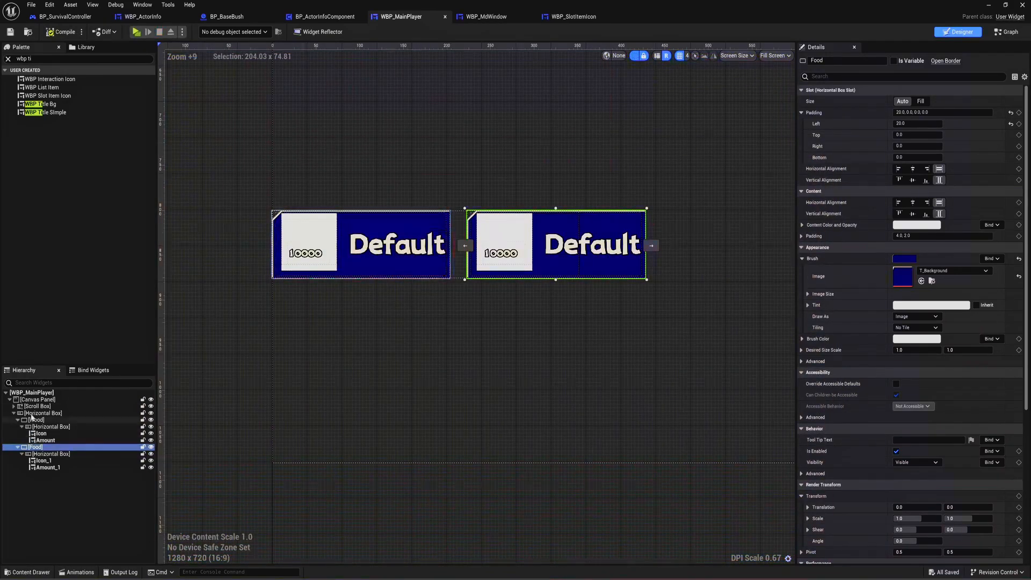
- Set the outer Horizontal Box's canvas Position X and Position Y to 0
left_click(32, 414)
left_click(913, 112)
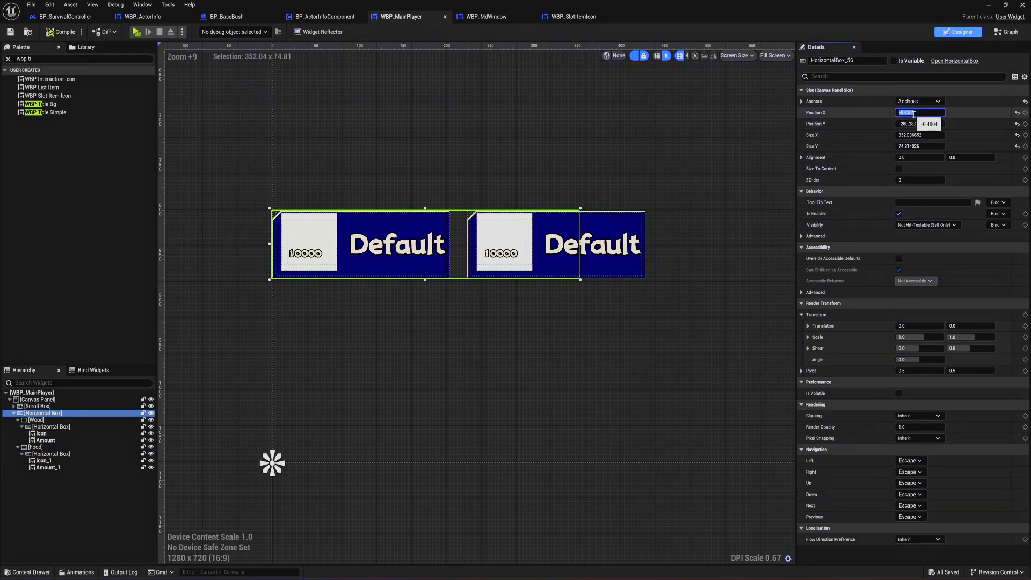
type("0")
key("Tab")
type("0")
key("Return")
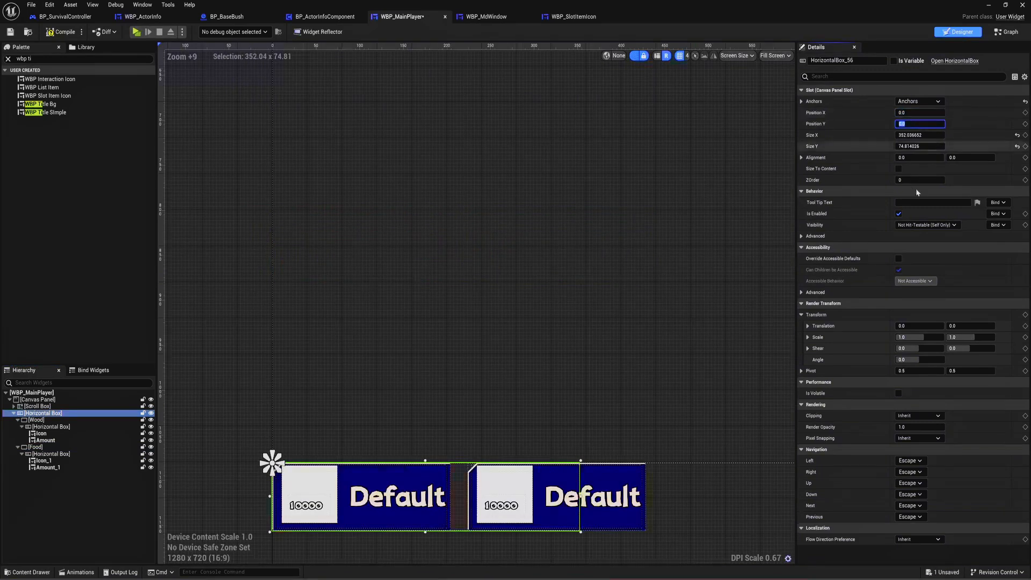
- Set the outer Horizontal Box's alignment to 0 horizontally and 1 vertically
left_click(915, 157)
type("1")
key("Return")
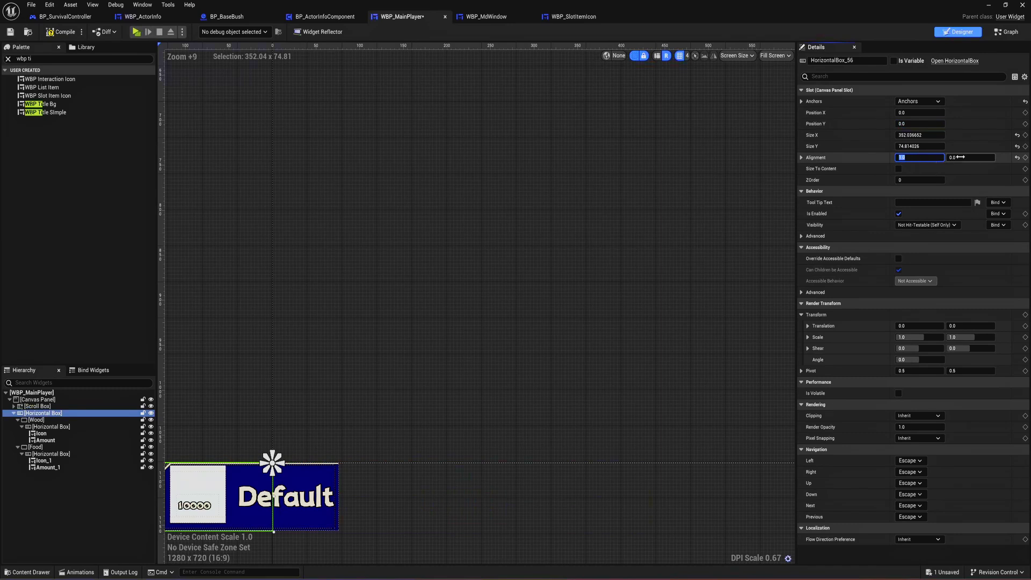
type("1")
key("Return")
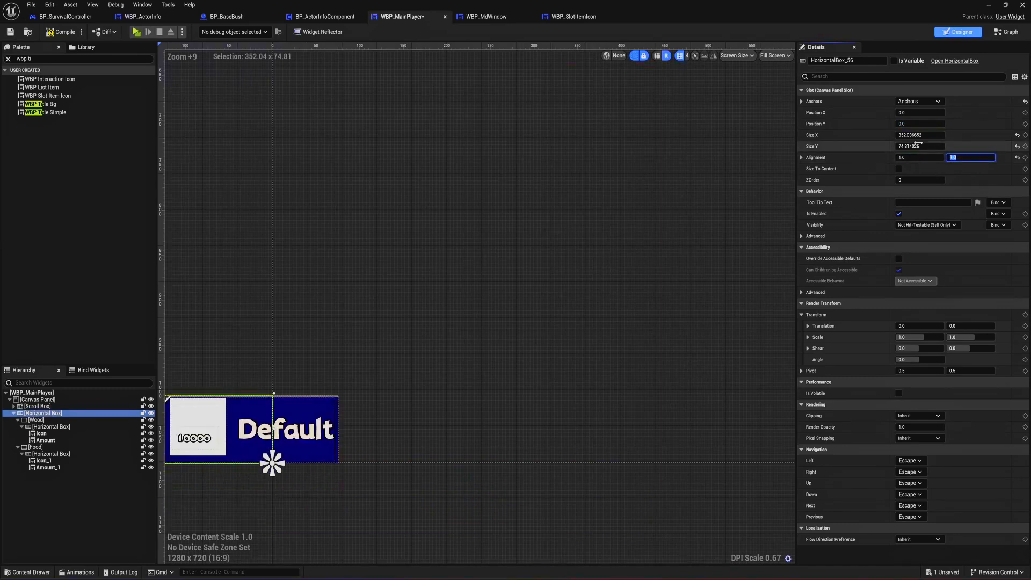
key("Return")
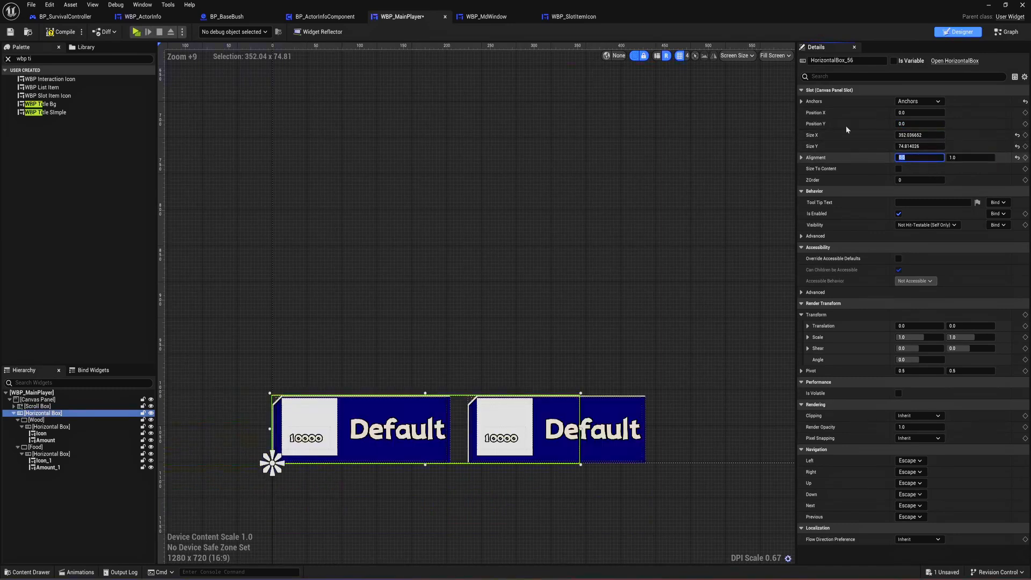
- Widen the outer Horizontal Box on the canvas well beyond the end of the Food border
right_click_drag(640, 321, 545, 300)
scroll(503, 385, "down", 3)
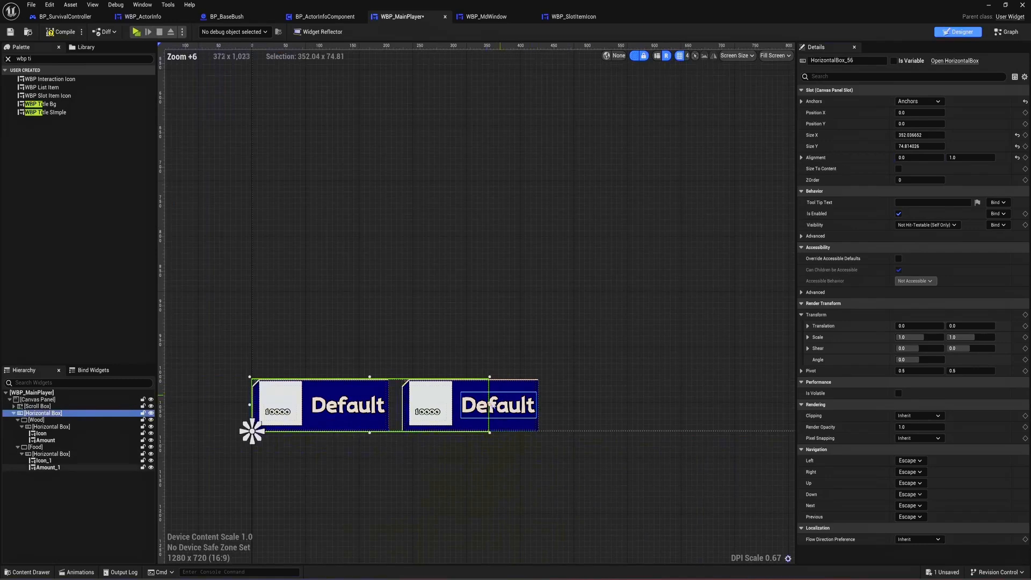
left_click_drag(489, 404, 790, 399)
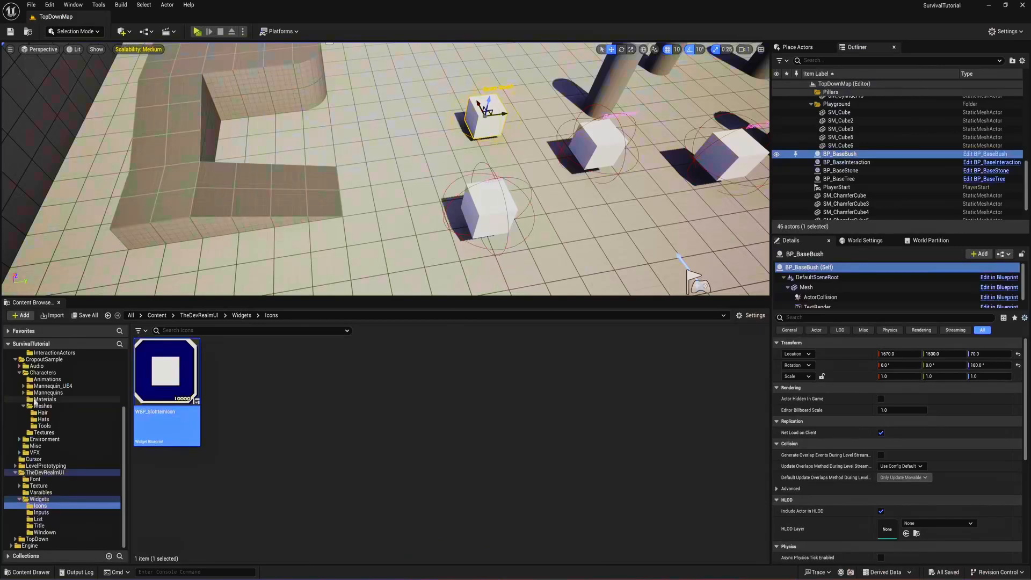
- Look through CropoutSample's Environment/Environment/Meshes folder and its Building subfolder for usable meshes
left_click(158, 316)
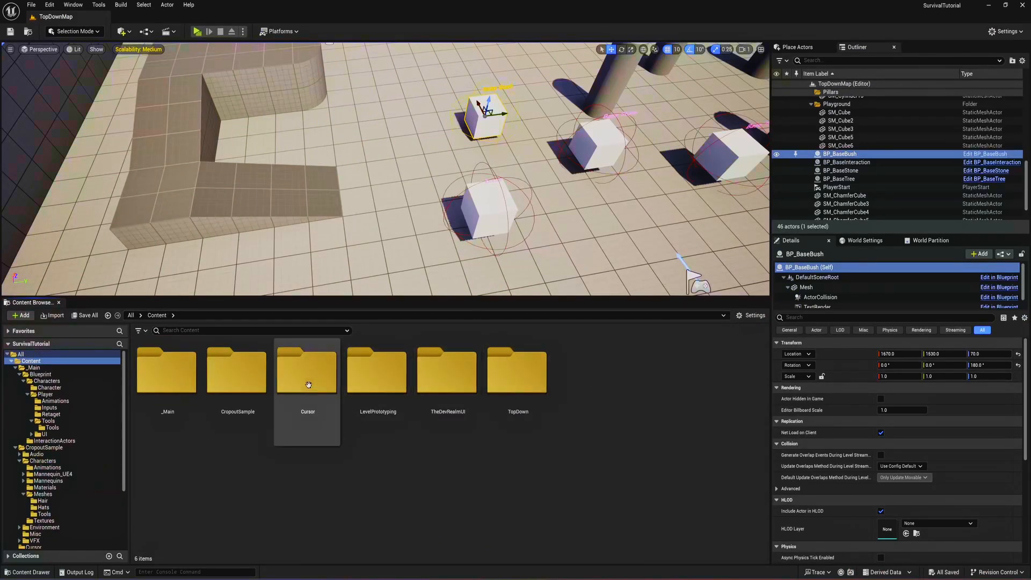
left_click(262, 380)
double_click(262, 380)
double_click(306, 379)
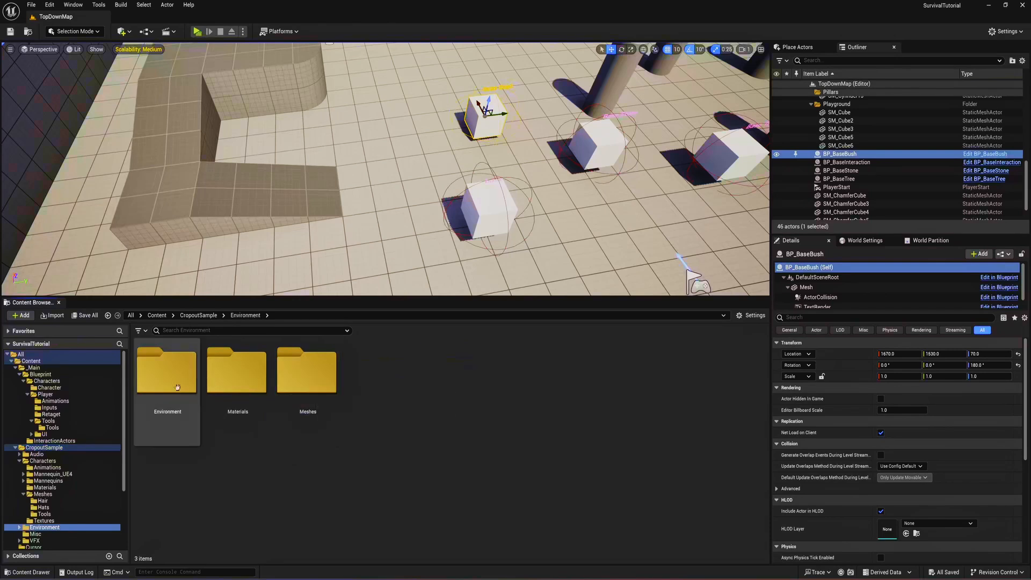
double_click(191, 387)
double_click(232, 380)
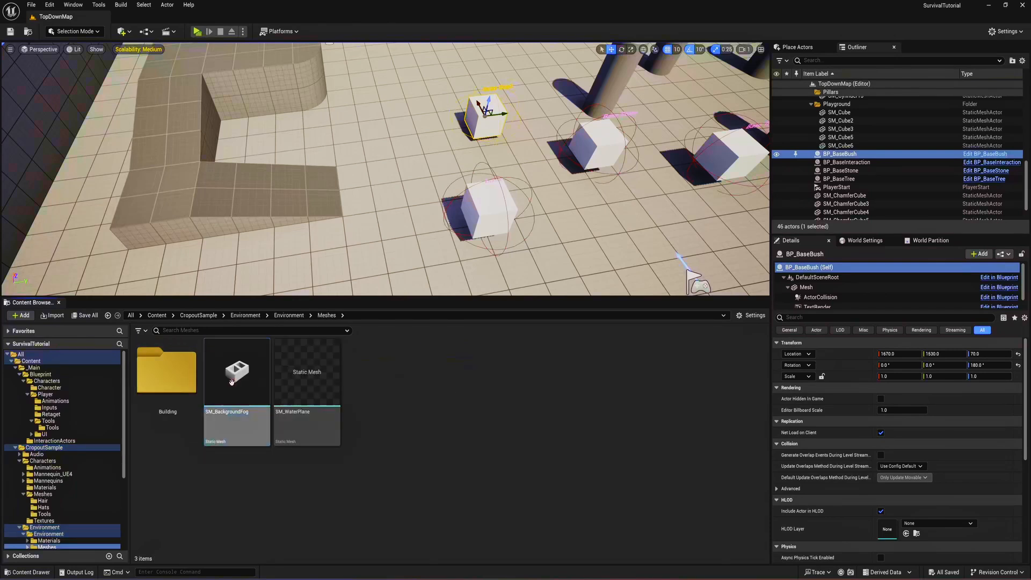
double_click(196, 384)
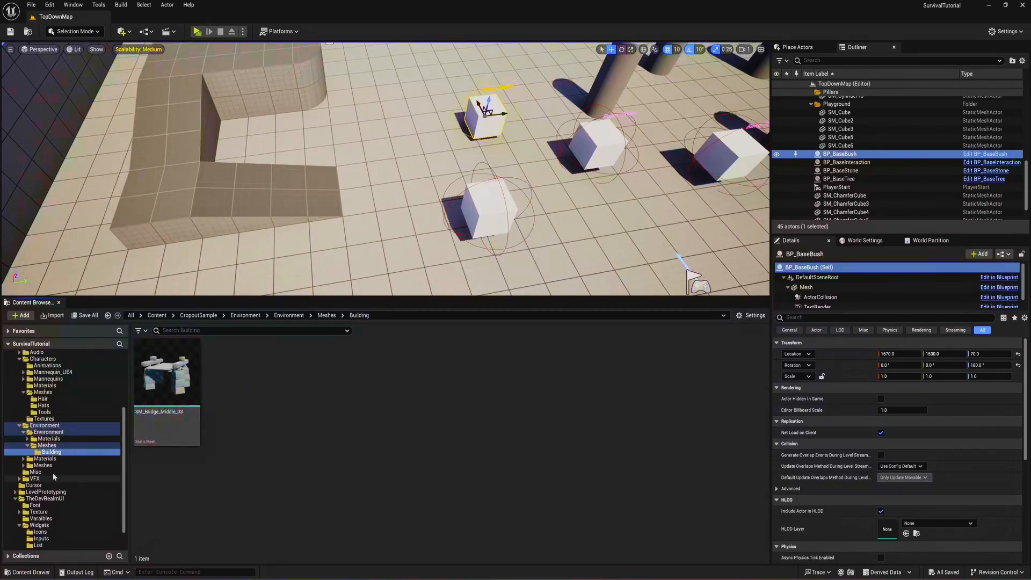
- Place the SM_Shrub_02 mesh from CropoutSample's Environment/Meshes/Crops folder in the level beside the ramp, at about X 1340, Y 1100
left_click(43, 465)
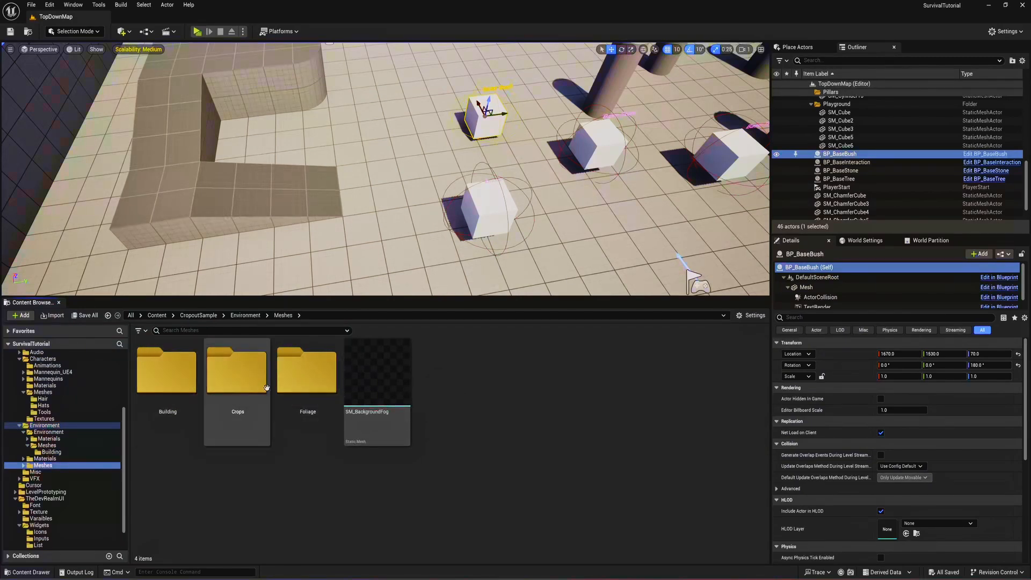
double_click(237, 391)
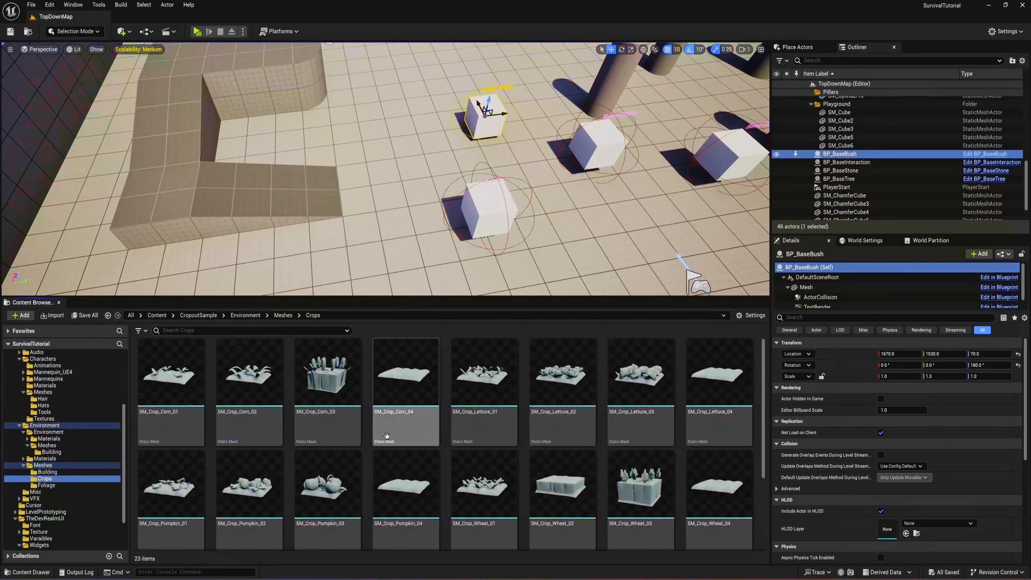
scroll(618, 440, "down", 2)
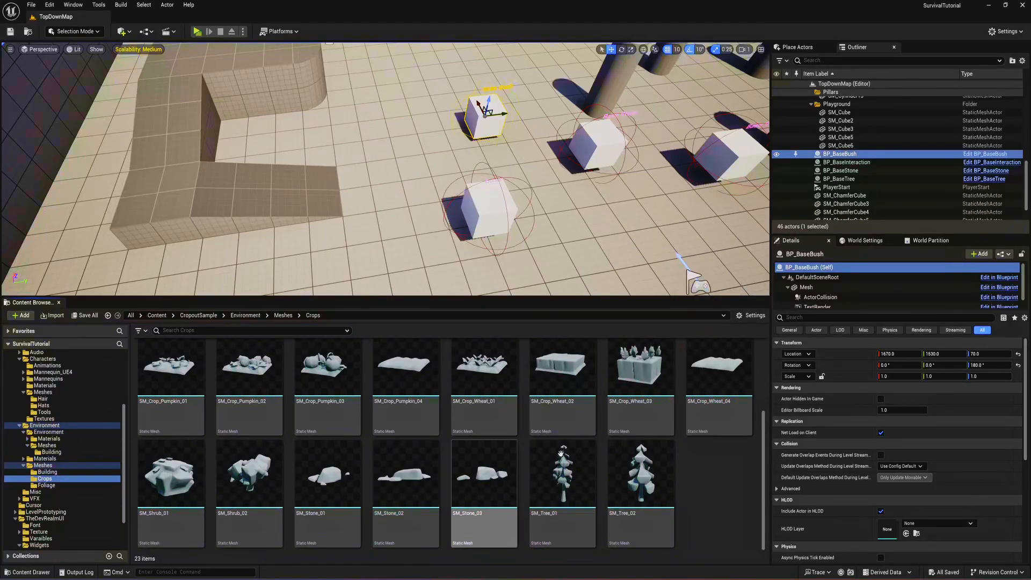
scroll(507, 456, "up", 1)
scroll(508, 456, "up", 1)
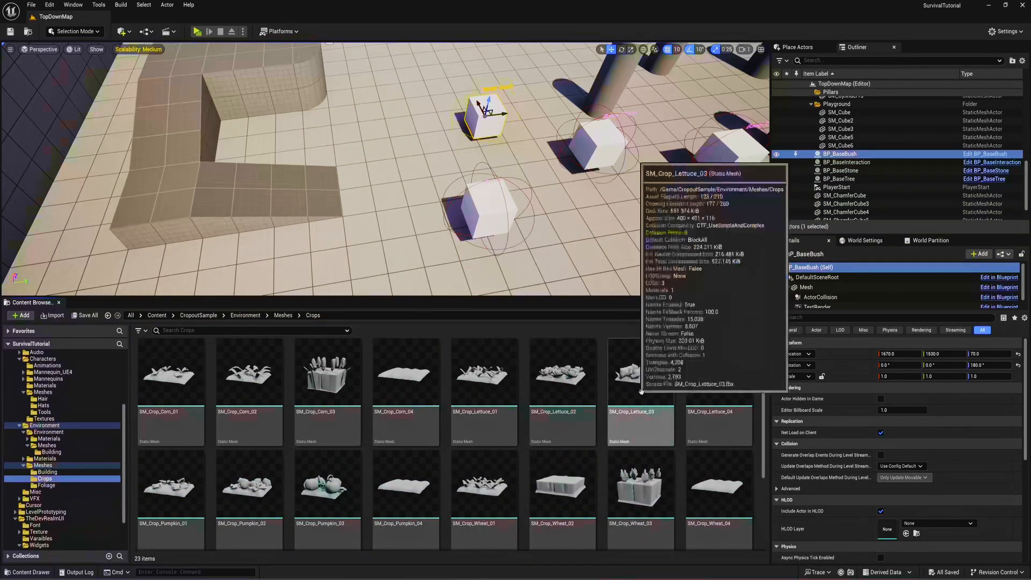
scroll(667, 409, "down", 2)
left_click_drag(244, 486, 381, 216)
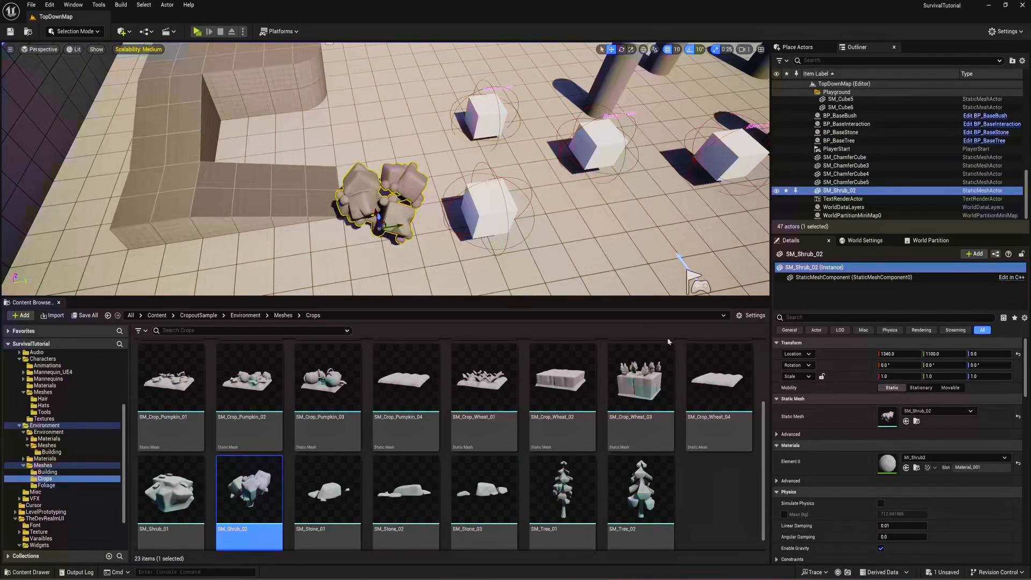
- Run the game preview, walk the character toward the placed shrub to examine it, and stop the preview
right_click_drag(549, 266, 548, 266)
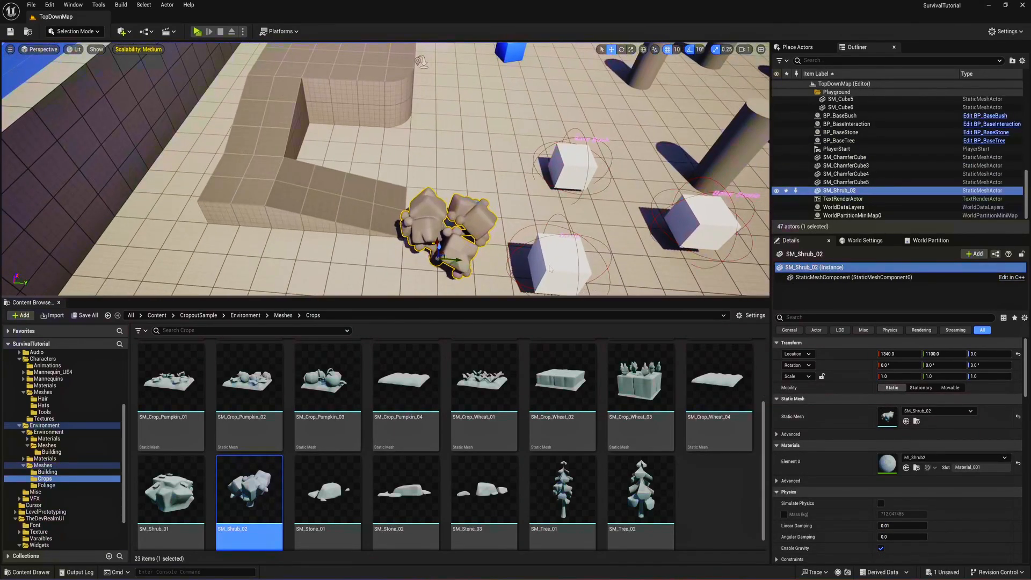
key("alt+p")
left_click(309, 339)
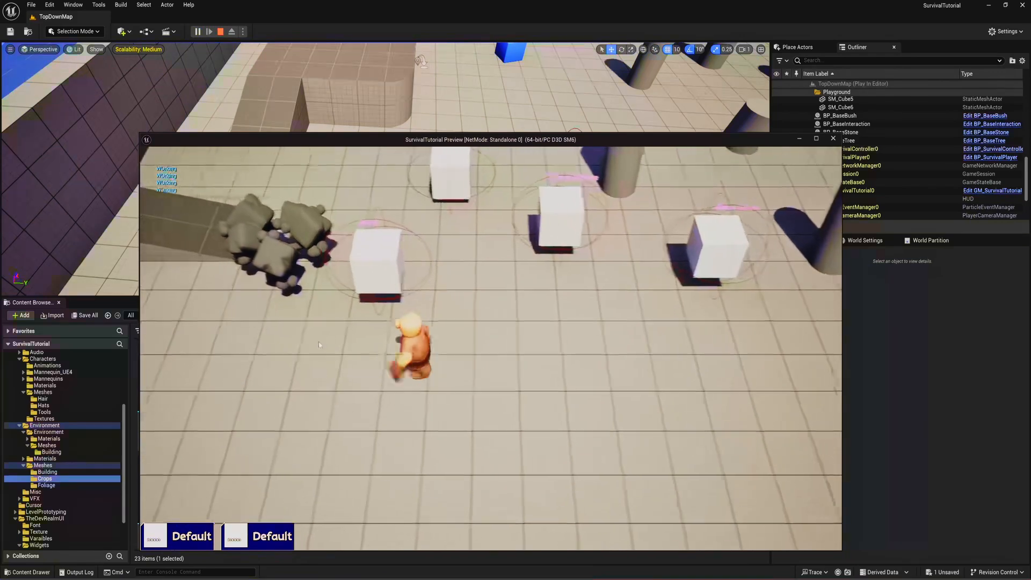
key("Escape")
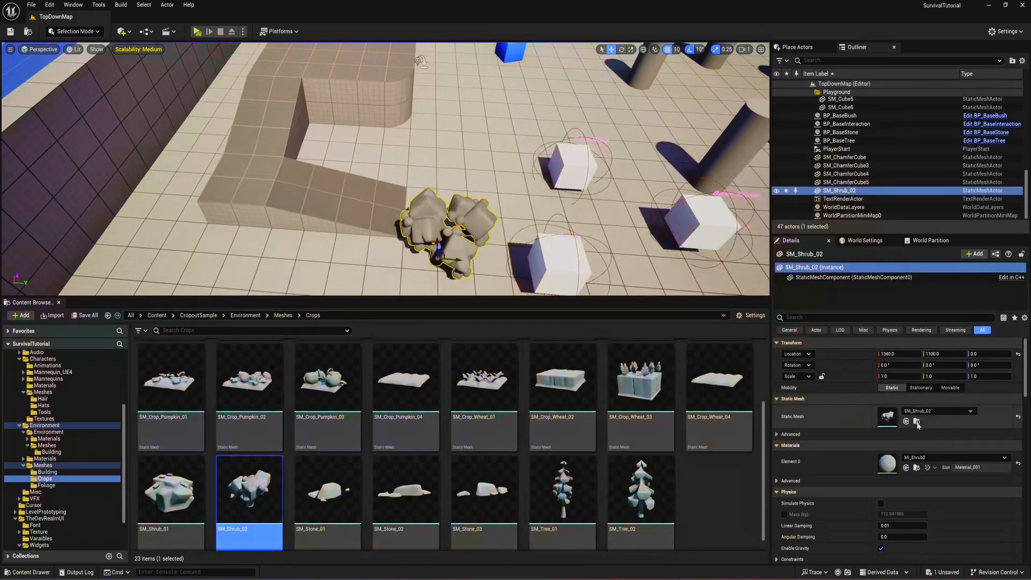
- Locate the shrub's MI_Shrub2 material in the content folders and check the shrub in another game preview
left_click(917, 468)
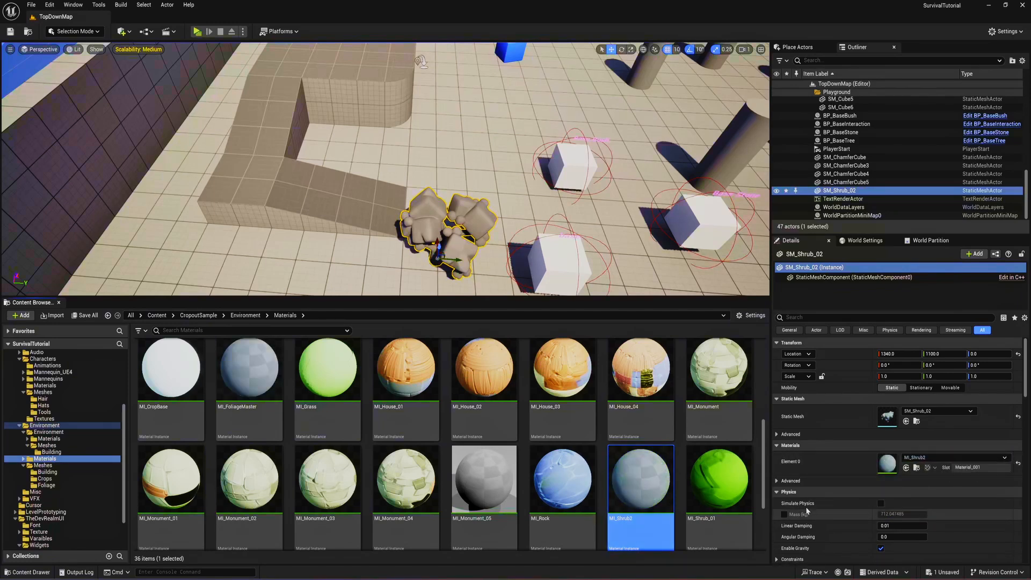
key("alt+p")
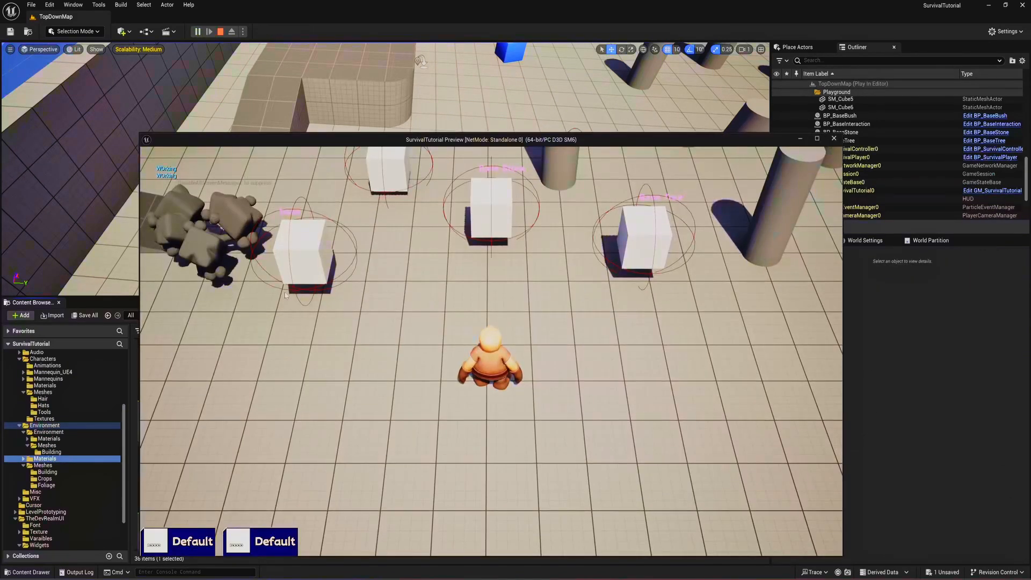
key("Escape")
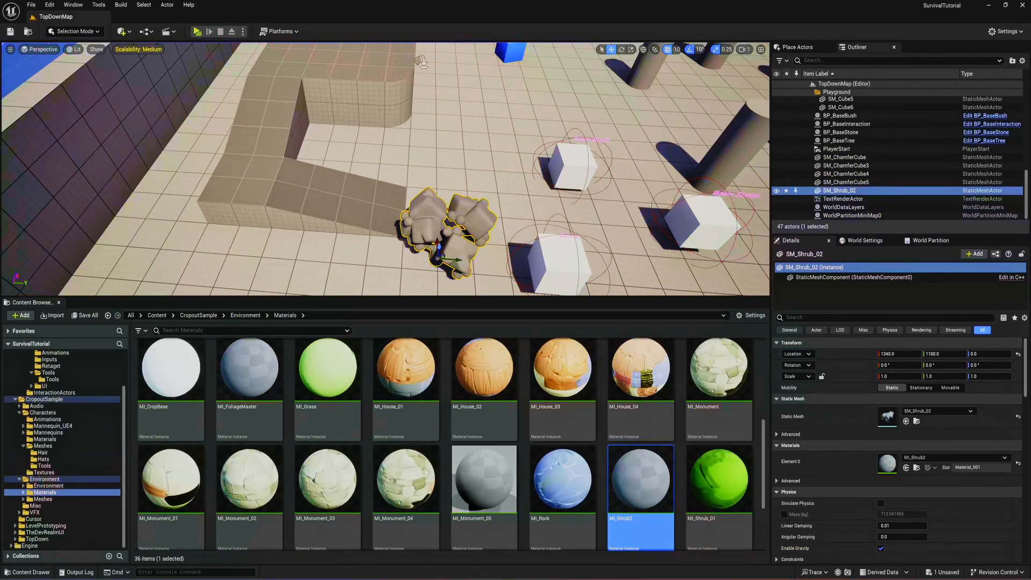
- Open the MI_Shrub2 material instance full size and examine its Colour, texture, Ground Blend, Surface, Wind and Wobble parameters
left_click_drag(1030, 129, 347, 130)
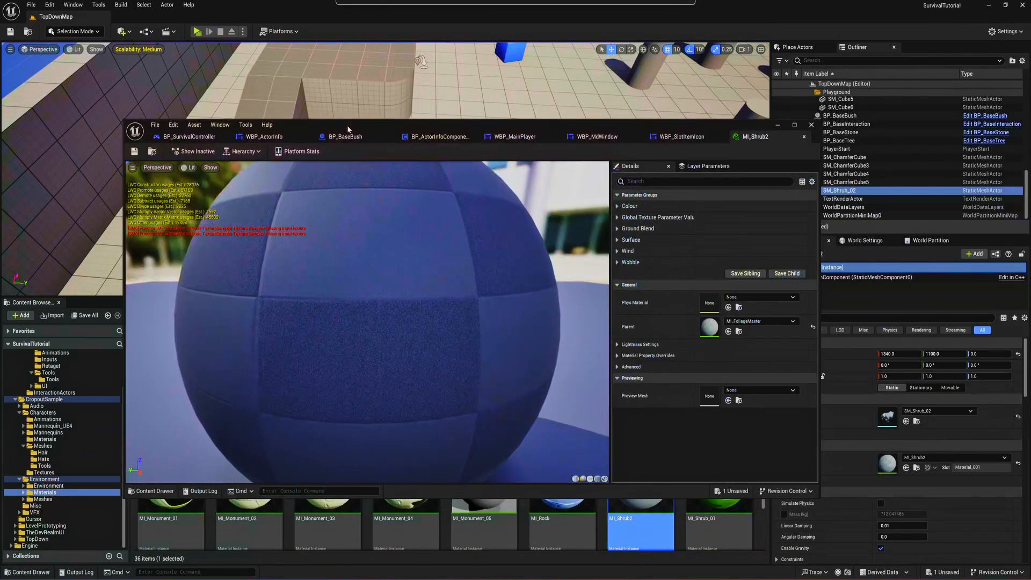
double_click(348, 129)
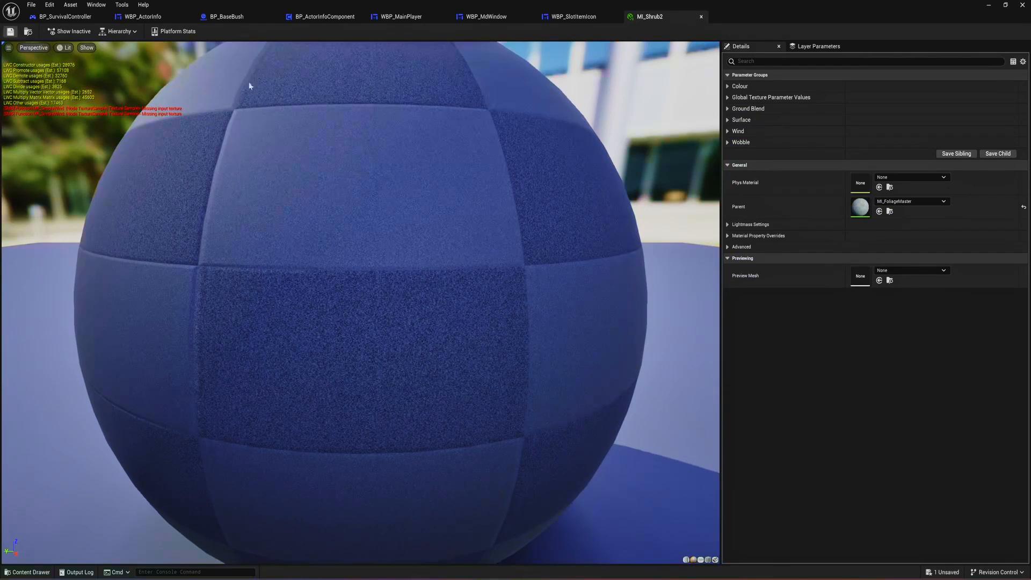
left_click(732, 86)
left_click(731, 120)
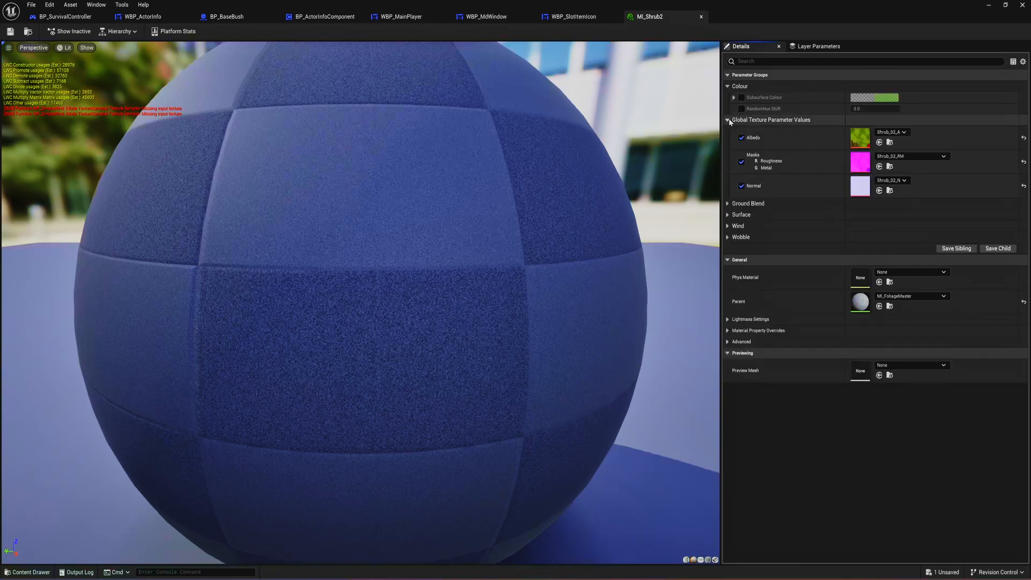
left_click(732, 204)
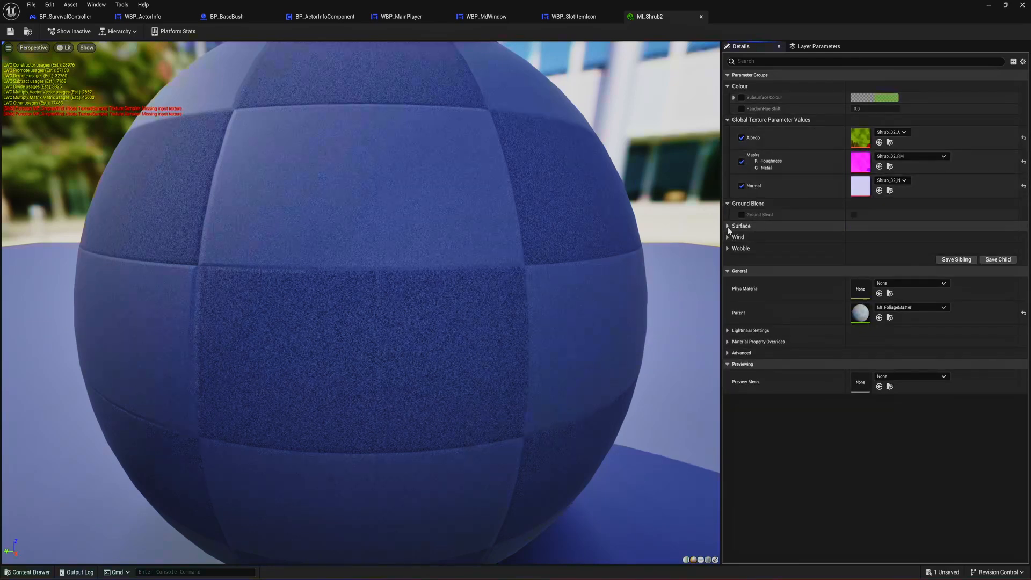
left_click(728, 226)
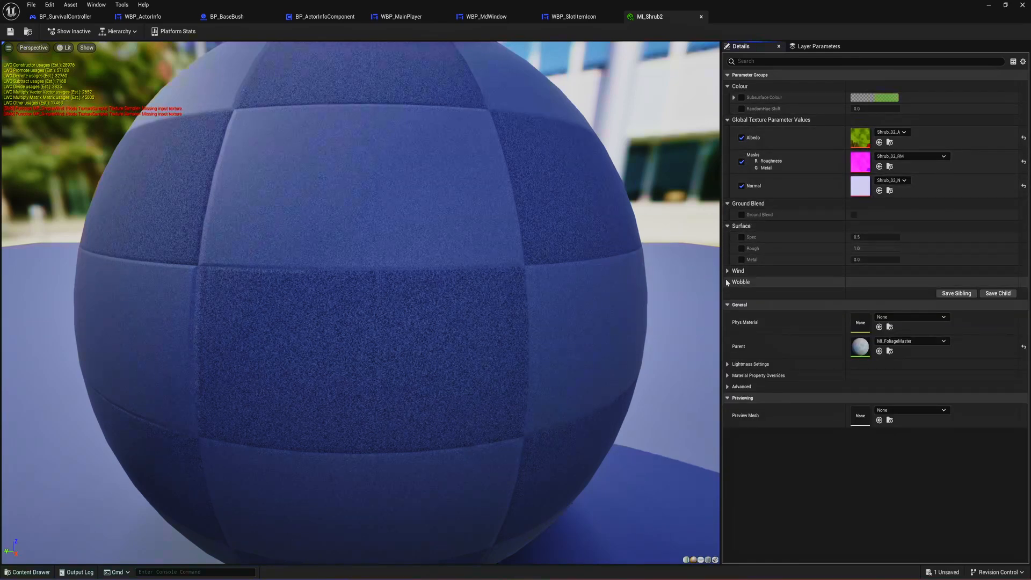
left_click(728, 282)
left_click(728, 271)
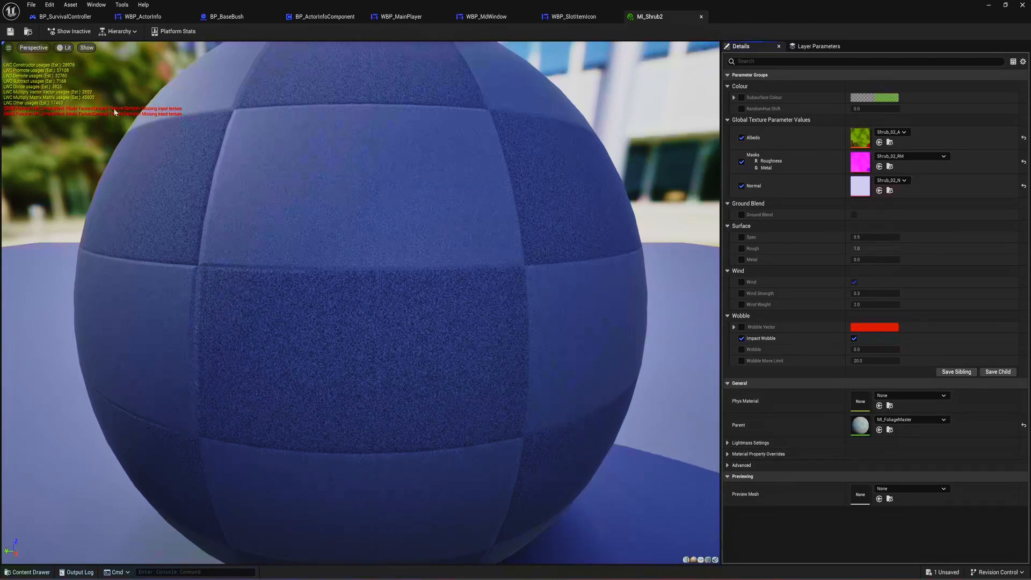
- Return to the MI_Shrub2 material editor and inspect the material on the preview sphere from near and far
left_click_drag(838, 3, 1030, 167)
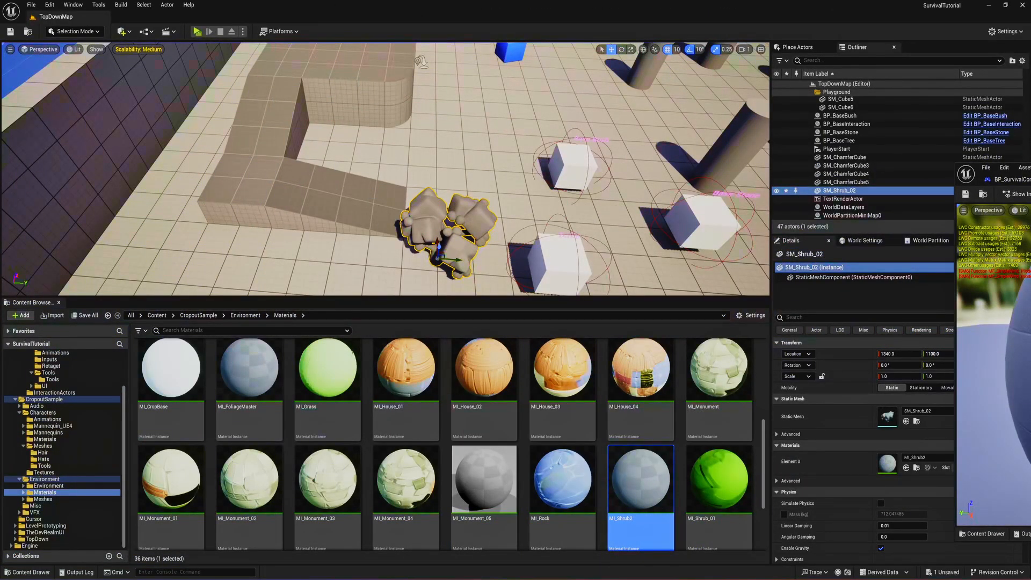
left_click_drag(1030, 170, 565, 171)
double_click(565, 171)
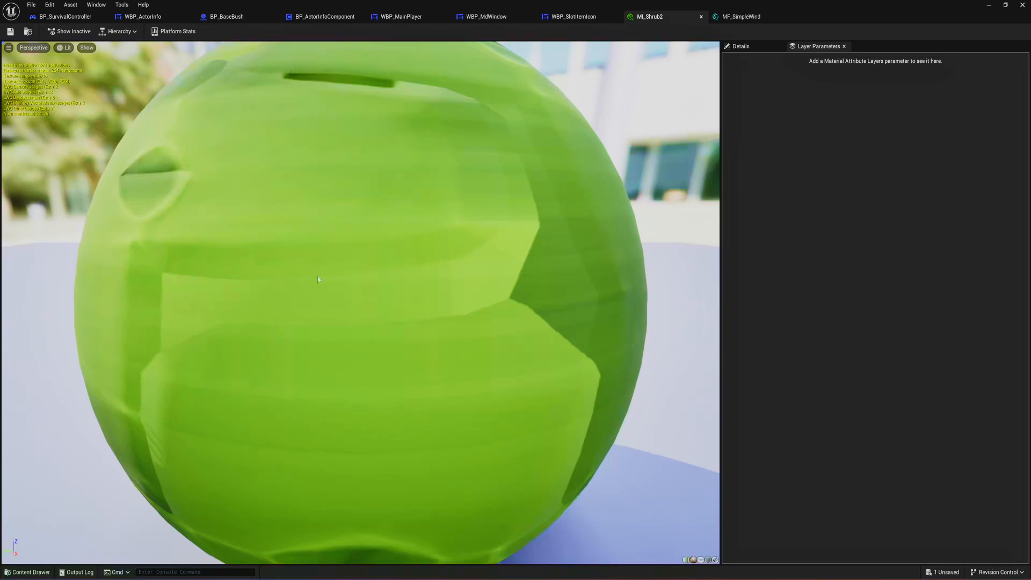
scroll(302, 267, "up", 5)
scroll(301, 266, "down", 12)
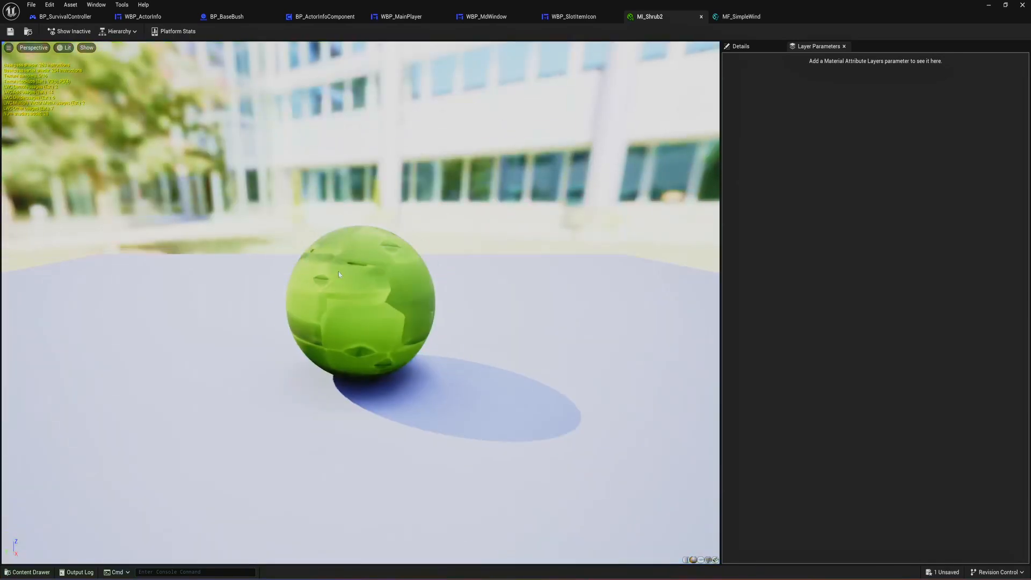
scroll(334, 291, "up", 4)
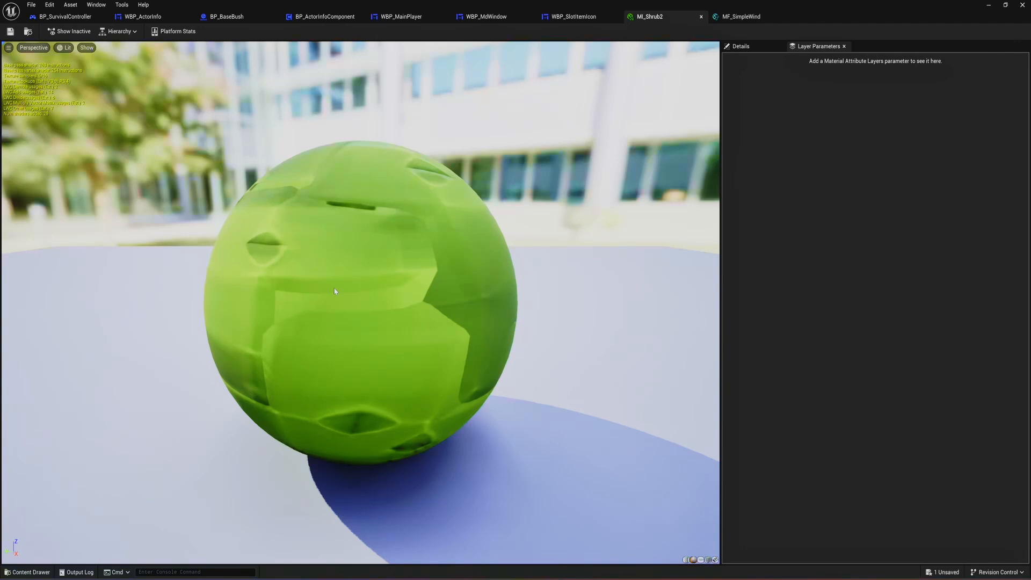
- Run the game preview, walk the character toward the shrub to check its material, and stop the preview
key("alt+p")
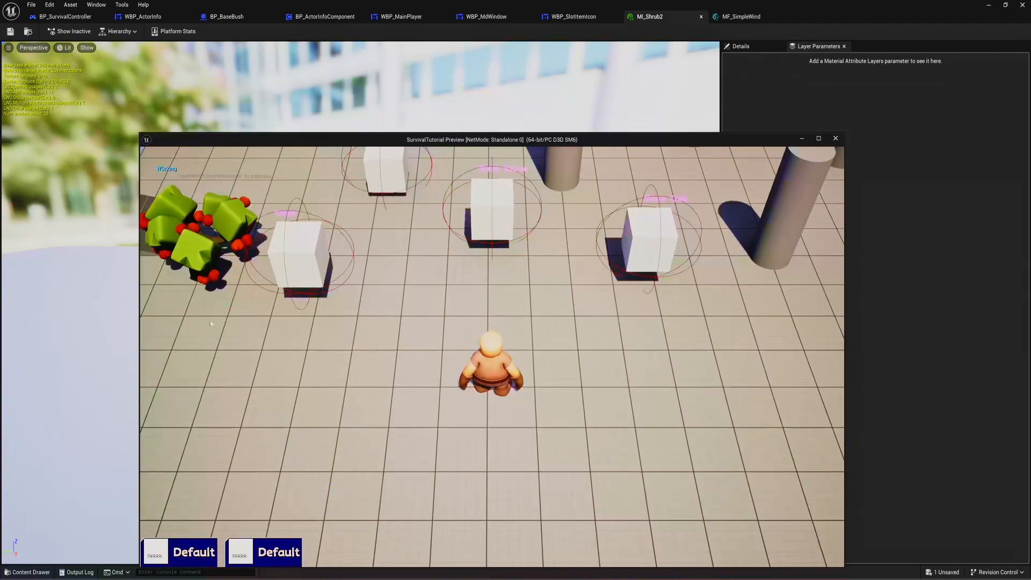
left_click(291, 351)
left_click(249, 330)
left_click(398, 392)
key("Escape")
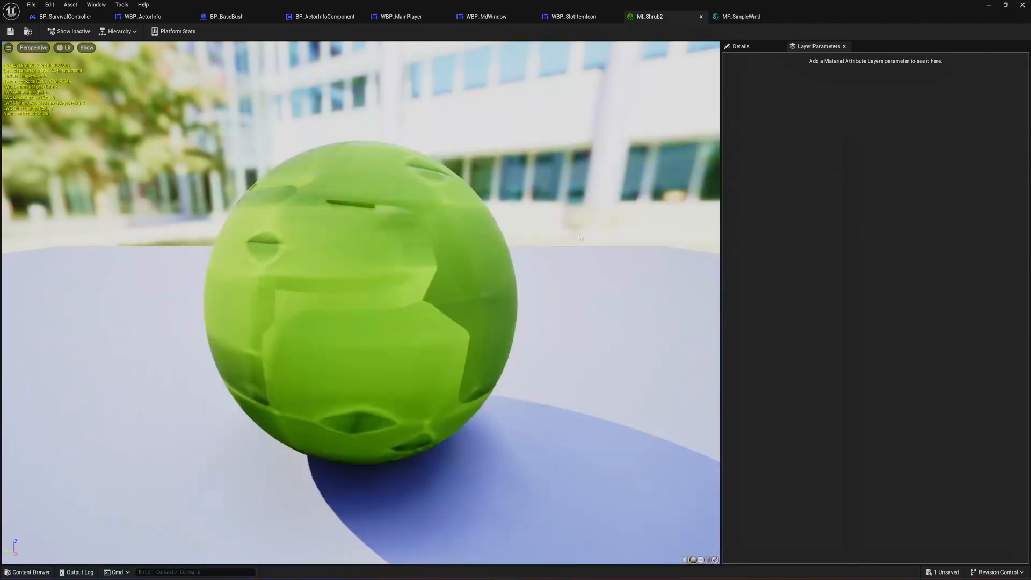
- Examine both Texture Sample nodes in the MF_SimpleWind graph and locate their T_Wind_M texture in the Materials/Textures folder
left_click(739, 21)
left_click_drag(649, 3, 994, 170)
left_click(672, 200)
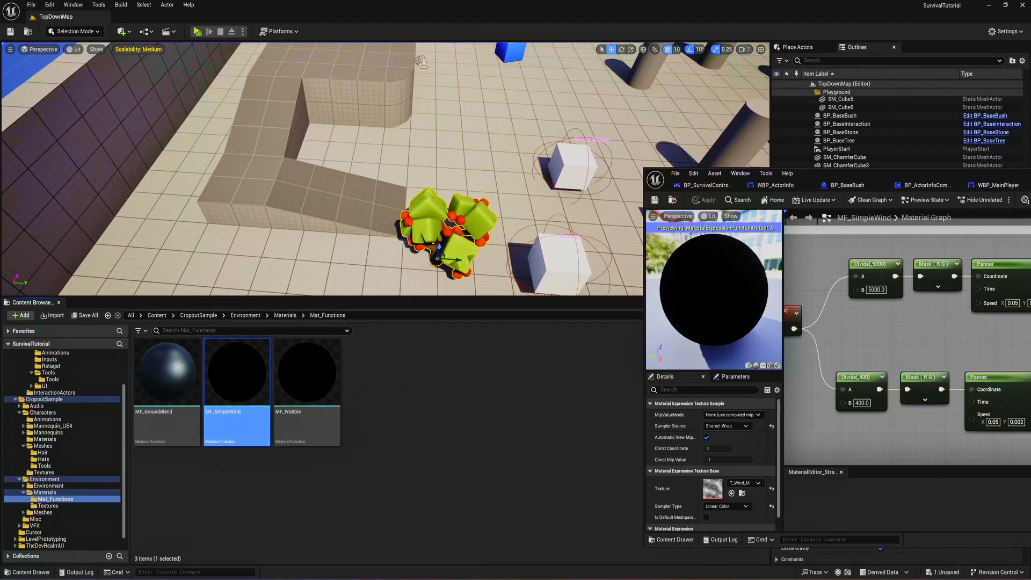
left_click_drag(1030, 178, 794, 74)
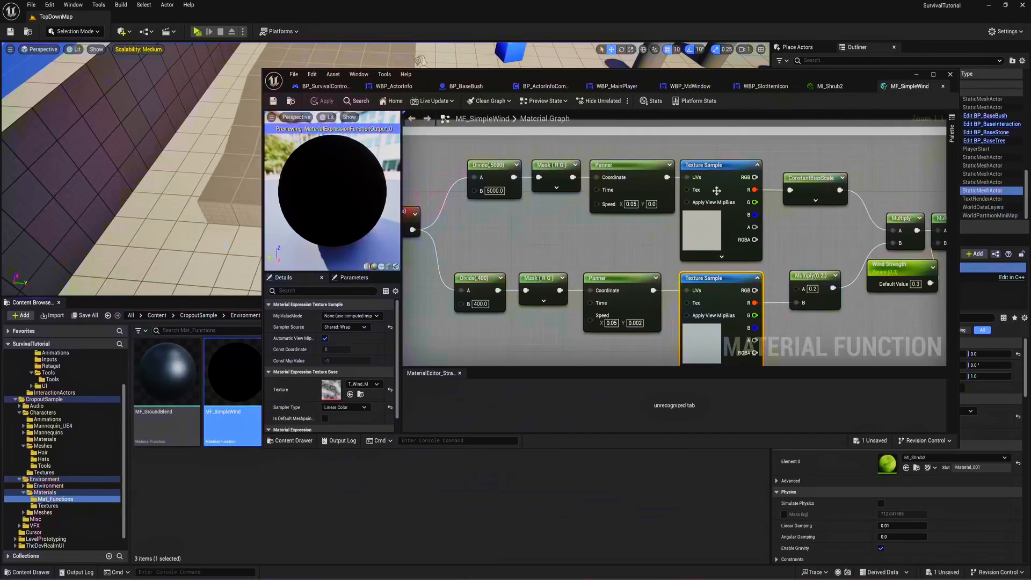
left_click(718, 179)
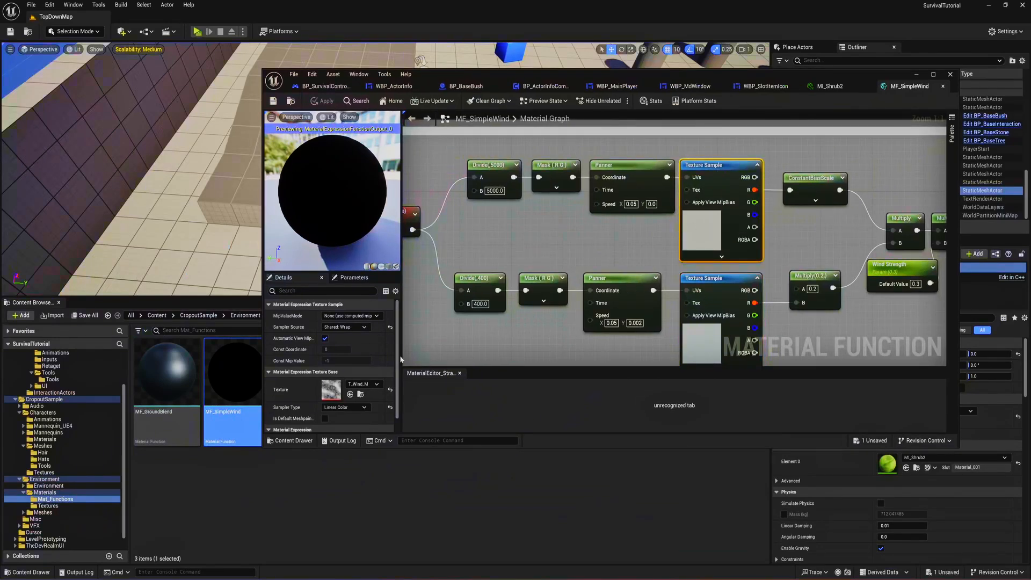
left_click(361, 394)
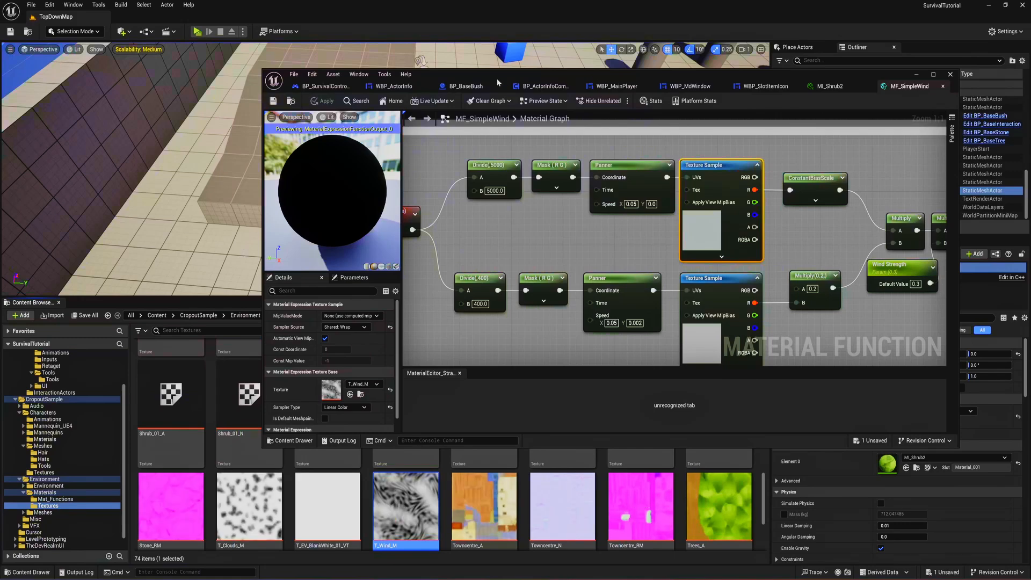
left_click_drag(498, 78, 410, 449)
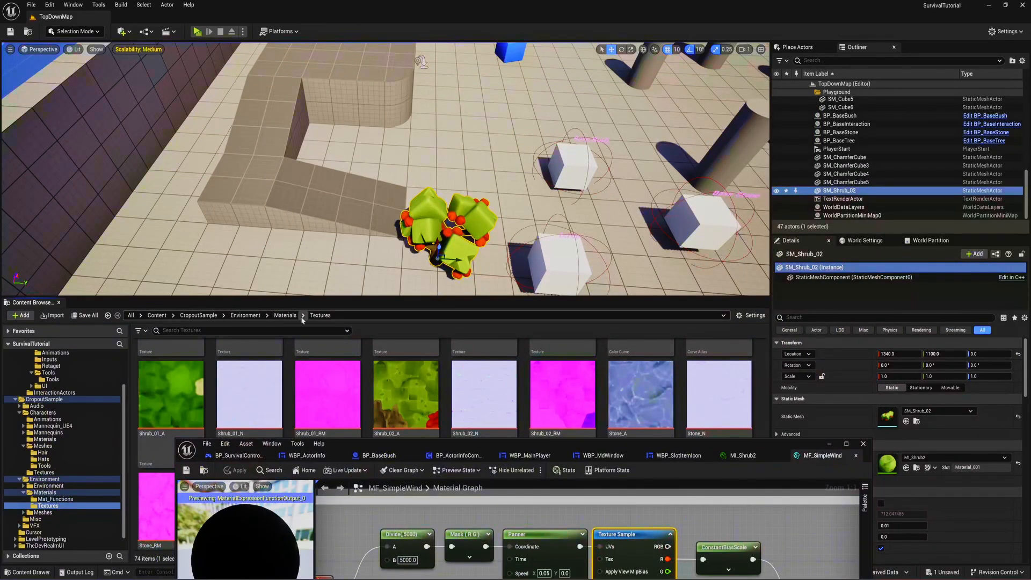
left_click_drag(409, 447, 457, 114)
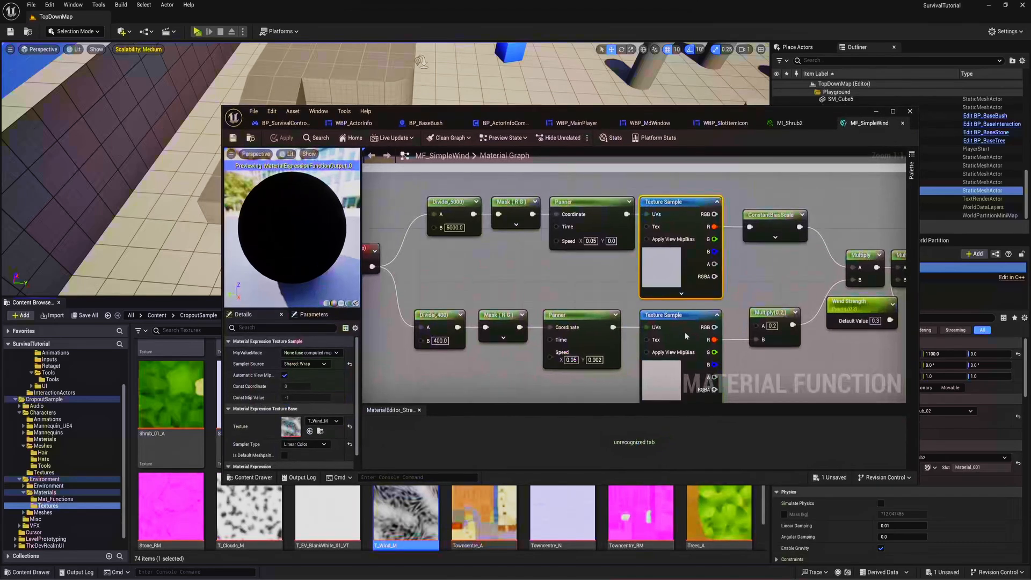
left_click(693, 354)
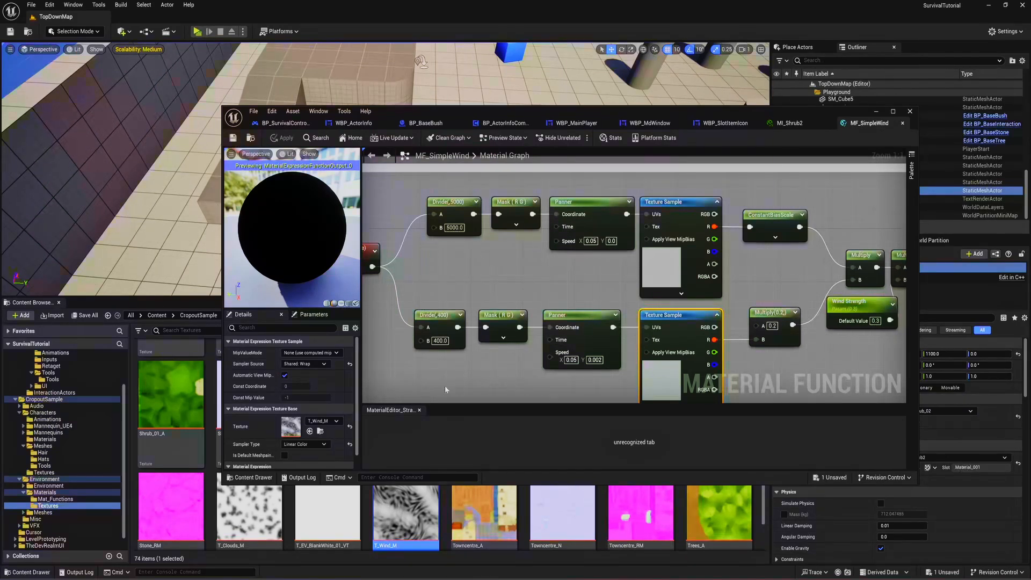
- Show MI_Shrub2's parameter details, then walk the character up to the shrub in another game preview and stop it
left_click(794, 124)
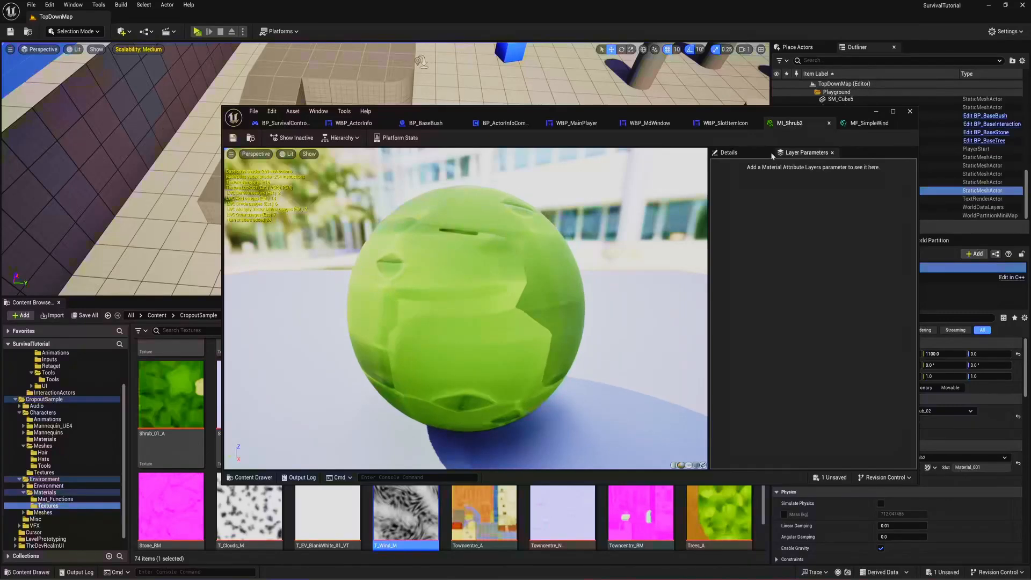
left_click(731, 153)
key("alt+p")
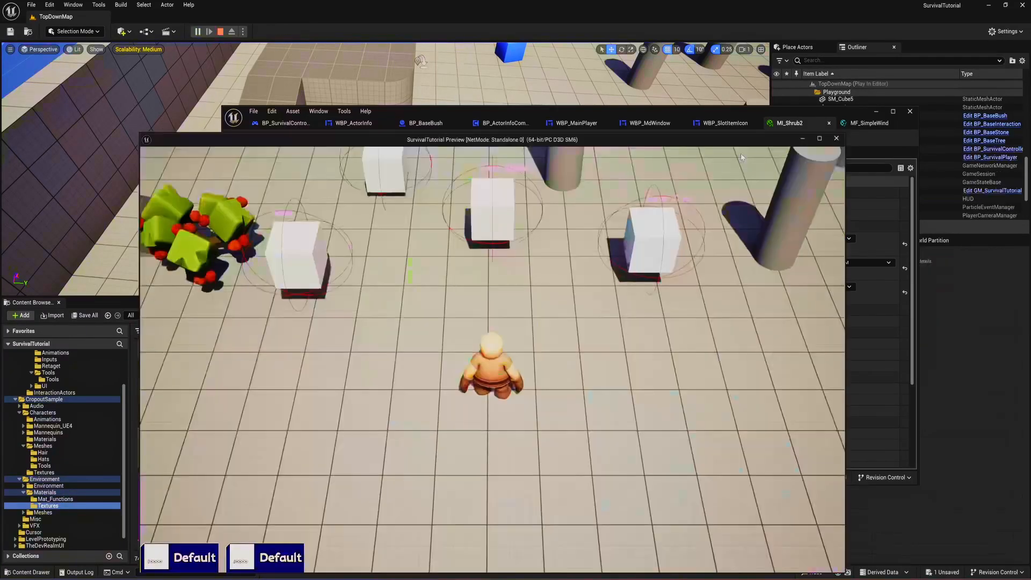
left_click(345, 364)
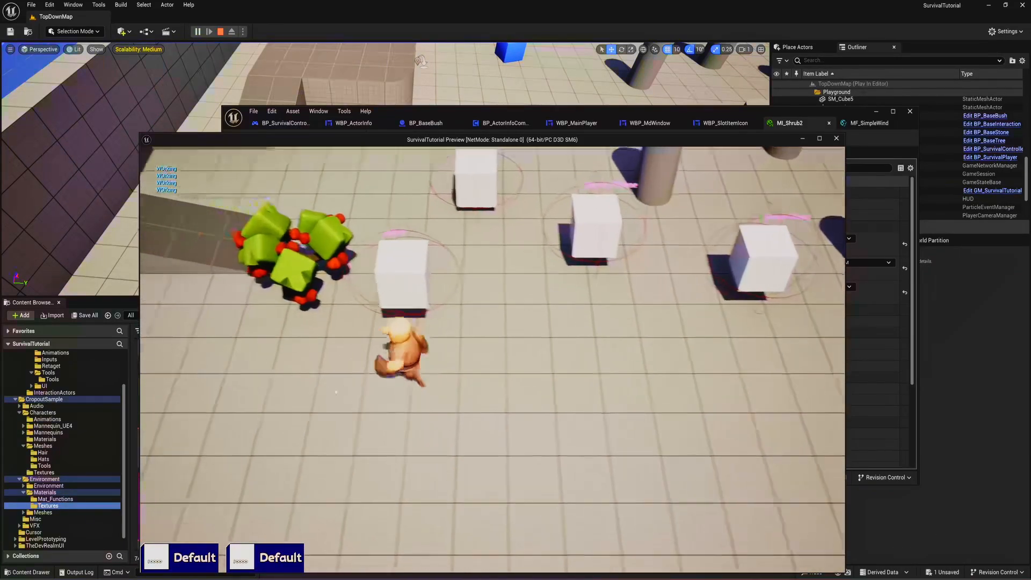
left_click(399, 400)
left_click(430, 290)
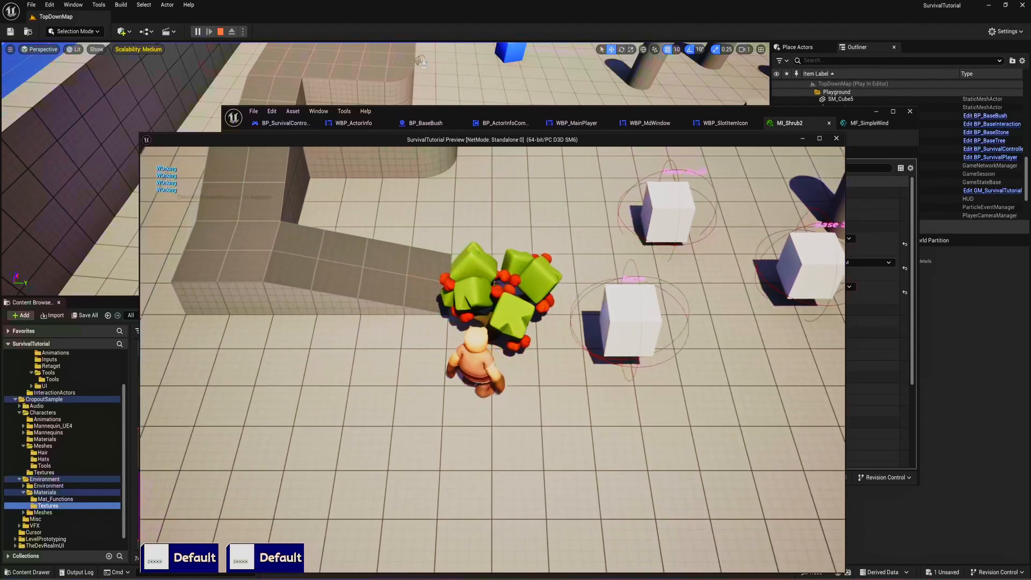
key("Escape")
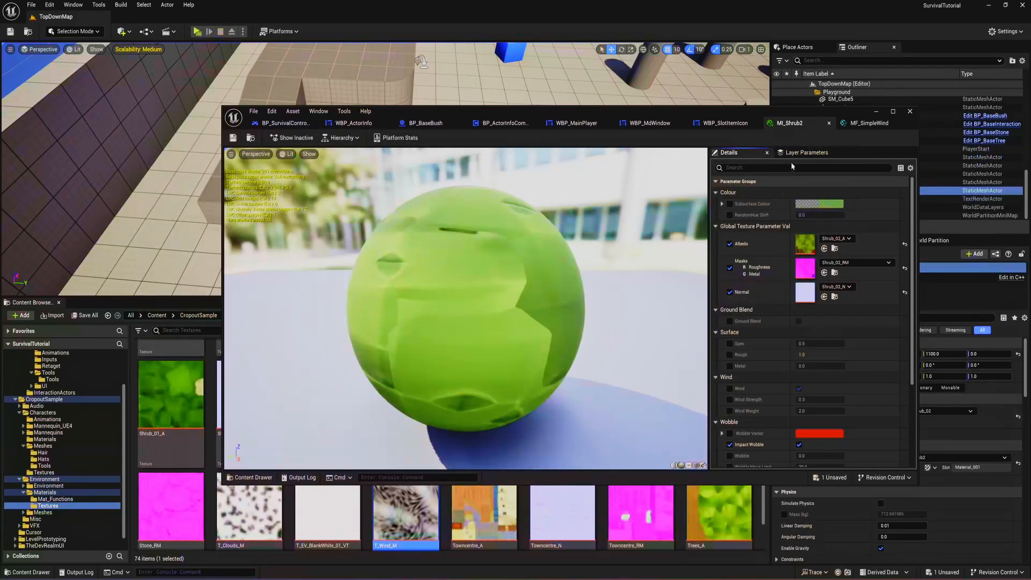
- Close the MI_Shrub2 and MF_SimpleWind editors and bring up the WBP_MainPlayer widget designer
left_click(829, 124)
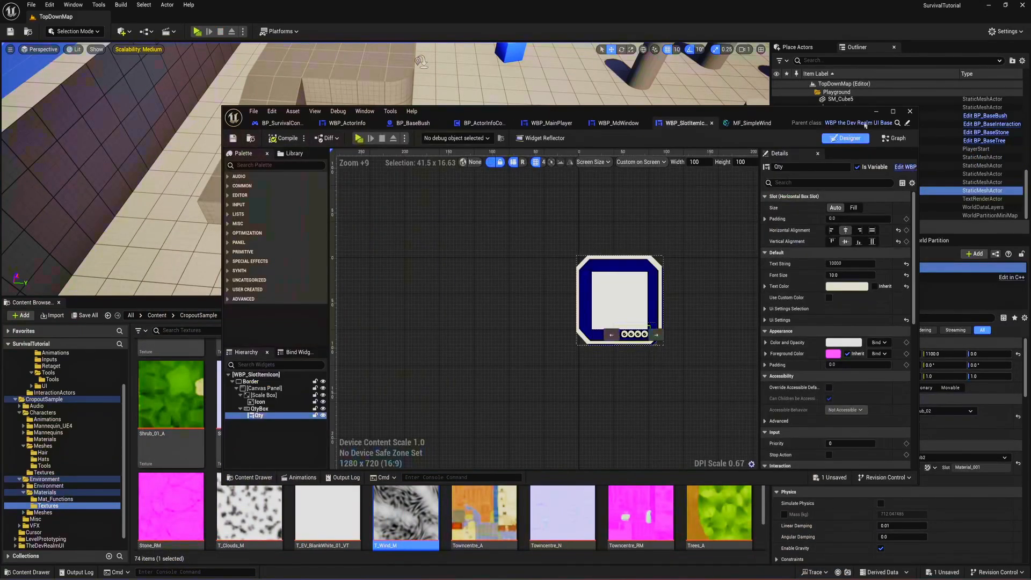
left_click(780, 123)
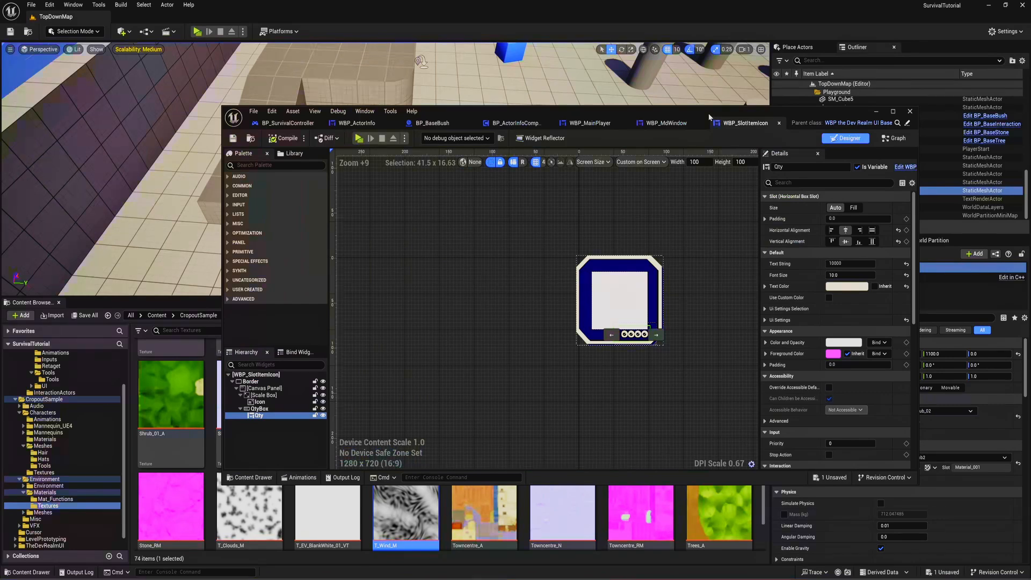
double_click(709, 117)
left_click(483, 17)
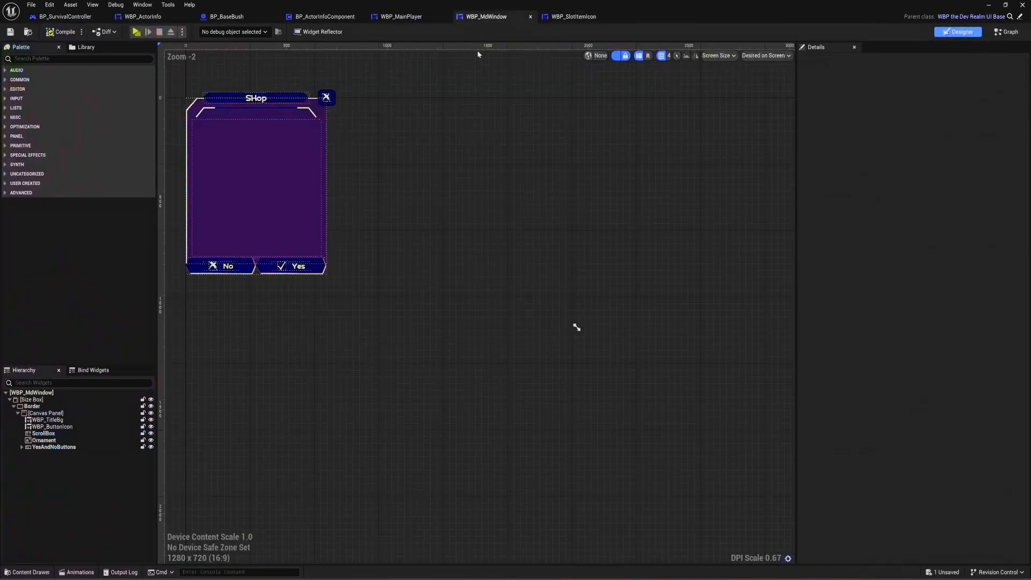
left_click(414, 18)
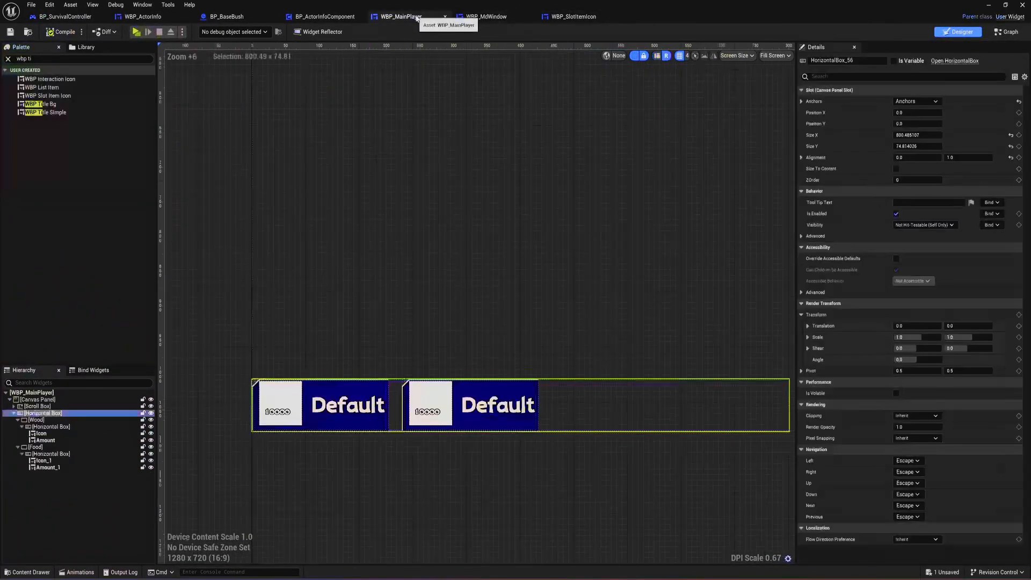
- Locate the placed shrub's SM_Shrub_02 mesh in CropoutSample's Crops folder and return to the WBP_MainPlayer designer
left_click(309, 424)
left_click_drag(709, 11, 809, 469)
right_click(443, 237)
left_click(473, 275)
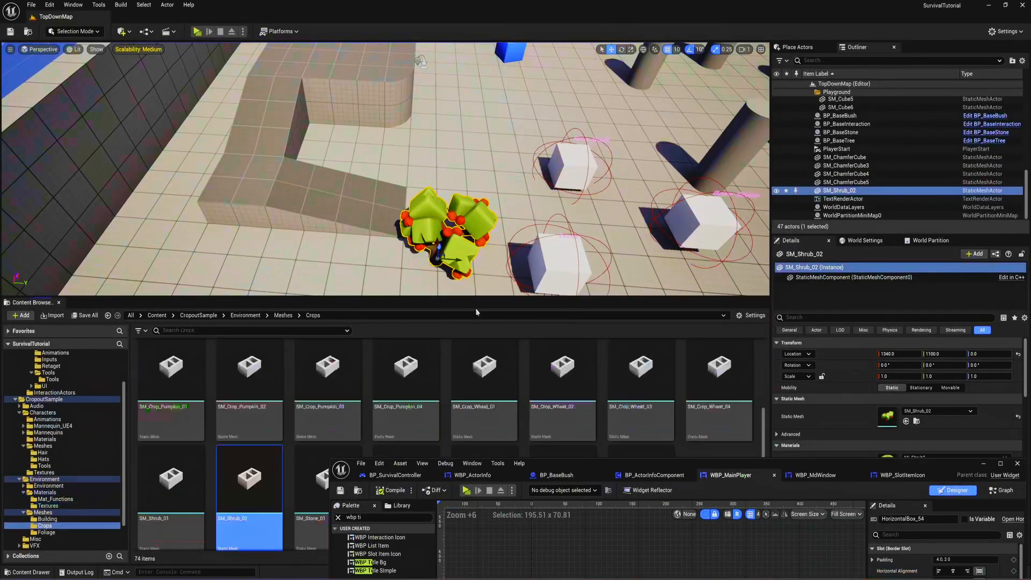
left_click_drag(560, 471, 598, 478)
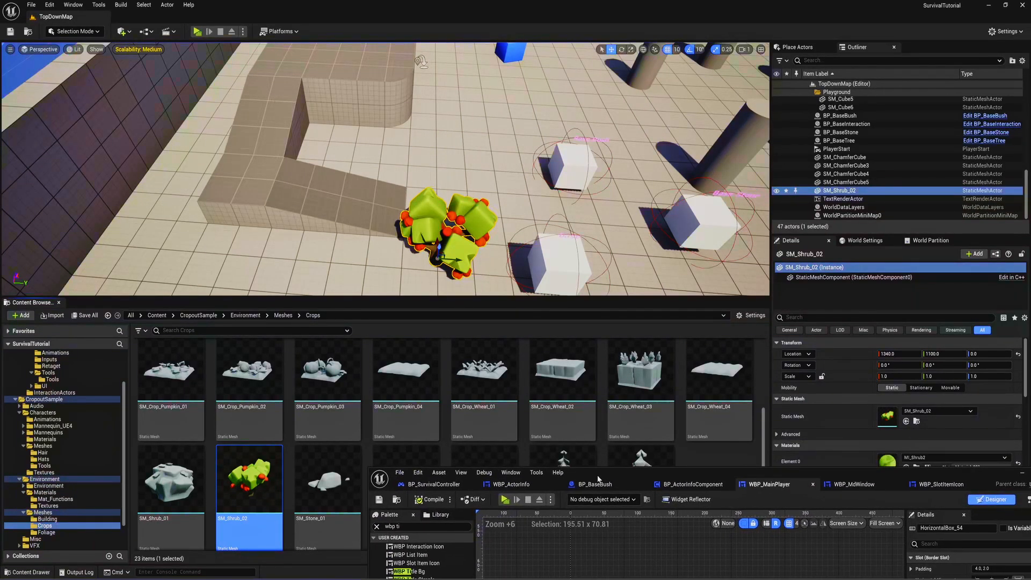
double_click(595, 473)
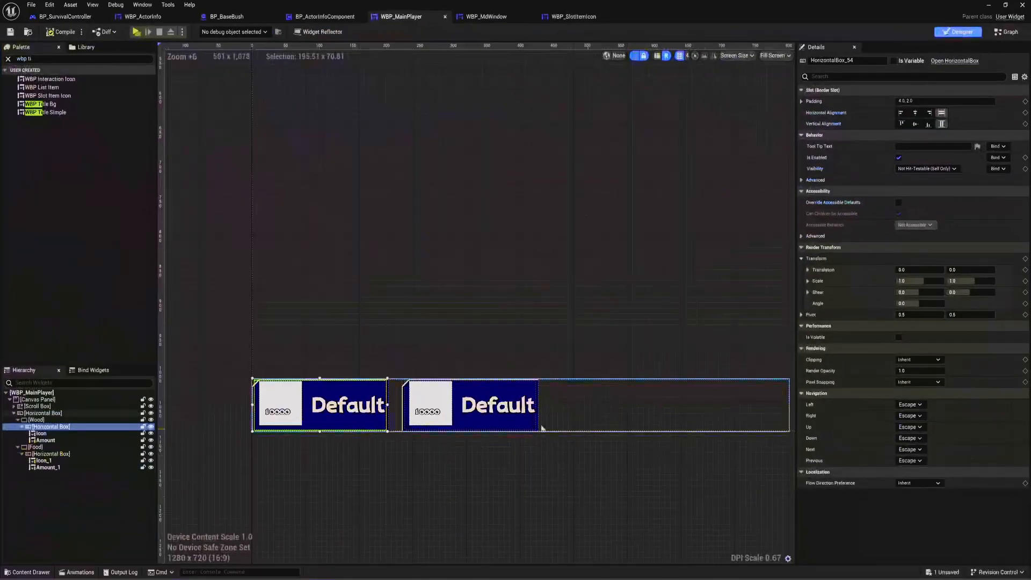
- Delete the Food panel from WBP_MainPlayer, rename the Wood border as ResourceWidget, and save the widget
left_click(54, 448)
key("Delete")
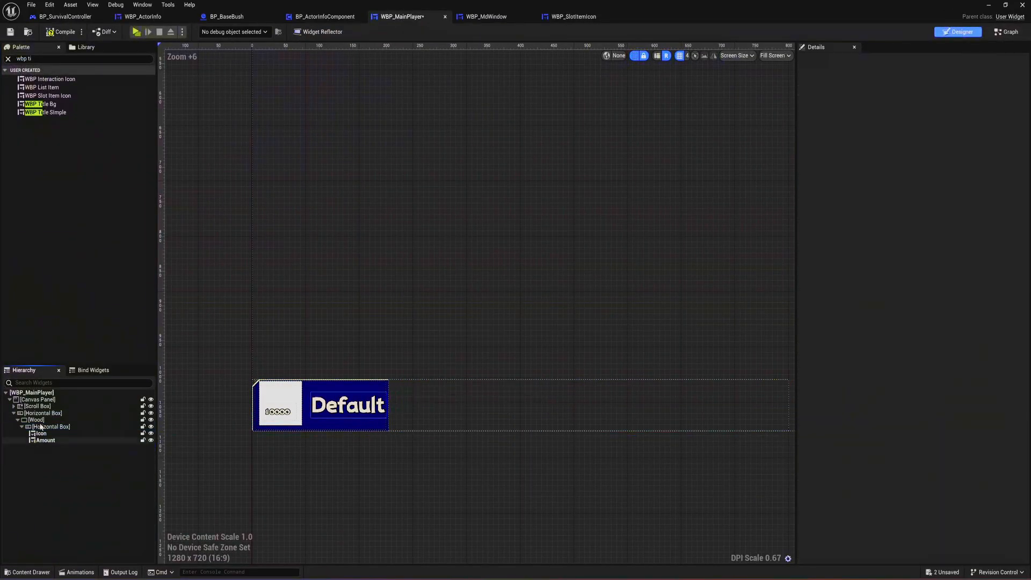
left_click(48, 427)
left_click(38, 420)
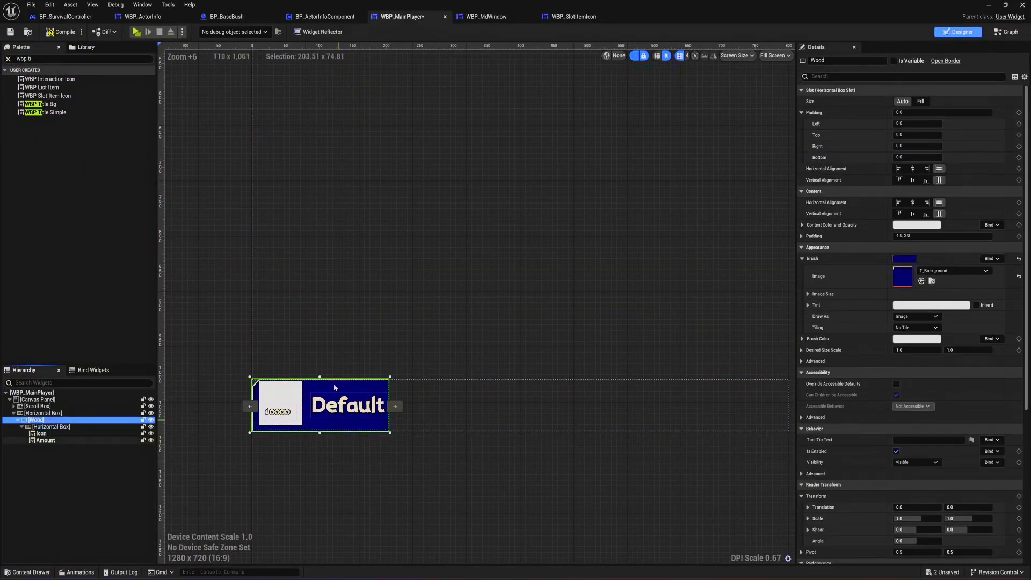
key("F2")
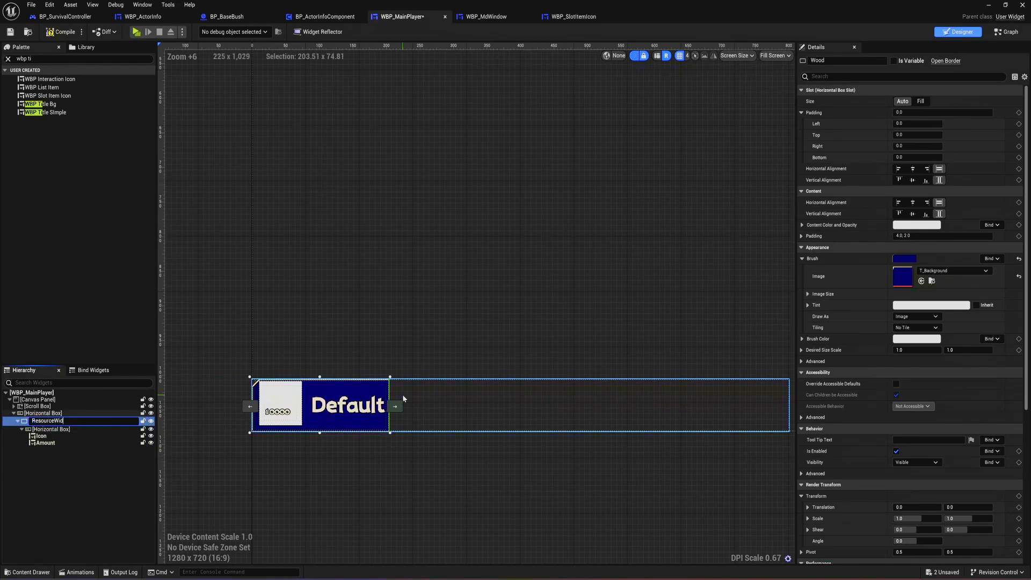
key("Return")
key("ctrl+s")
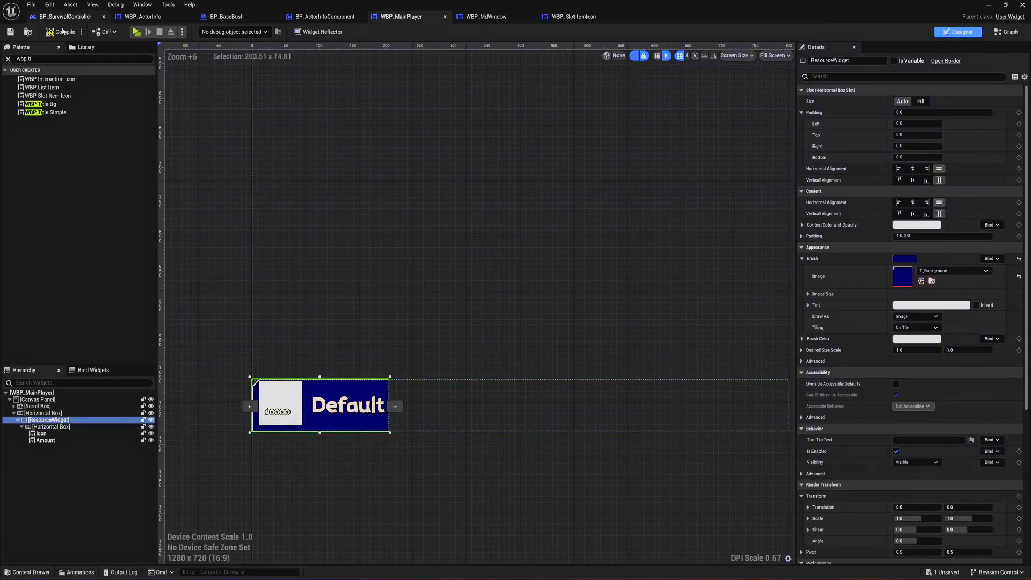
- Save WBP_MainPlayer and create a Resources folder beside it in the Player UI content folder
left_click(11, 32)
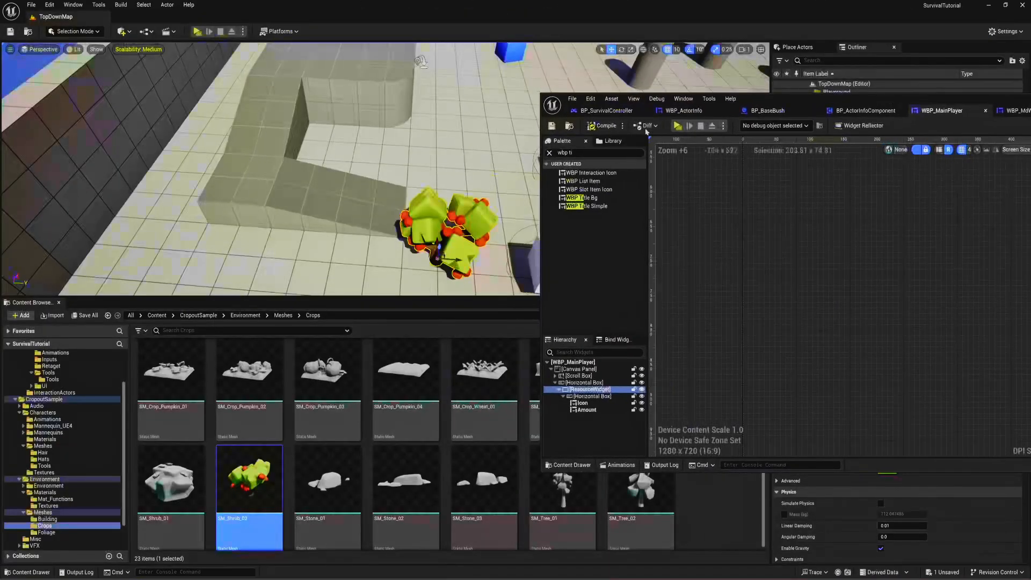
left_click(569, 128)
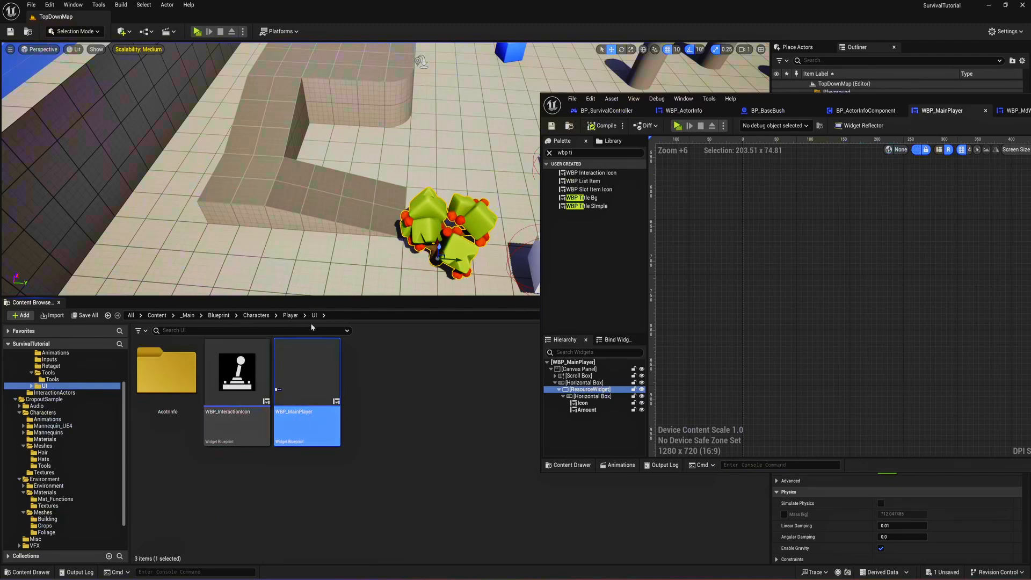
right_click(418, 427)
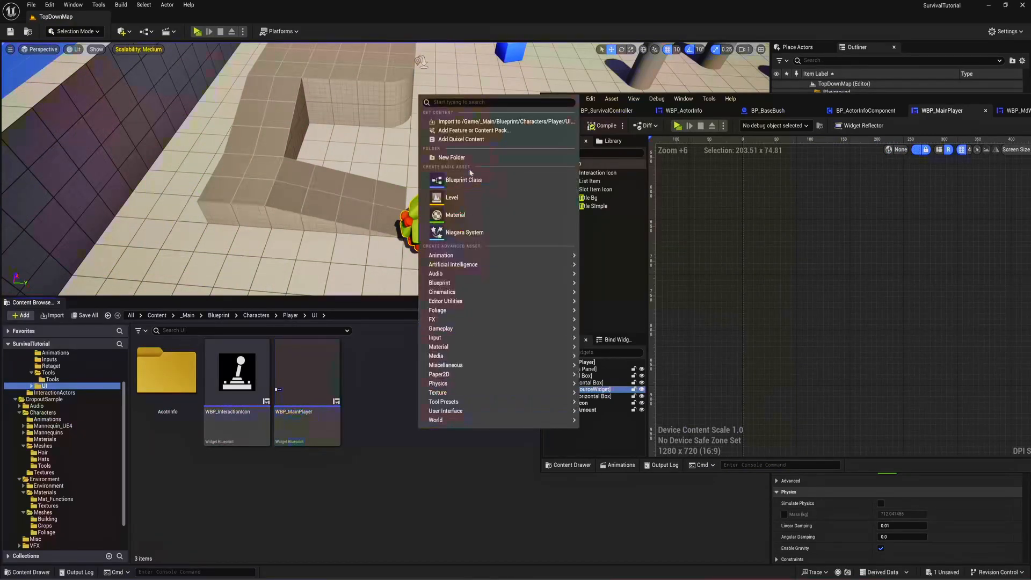
left_click(447, 160)
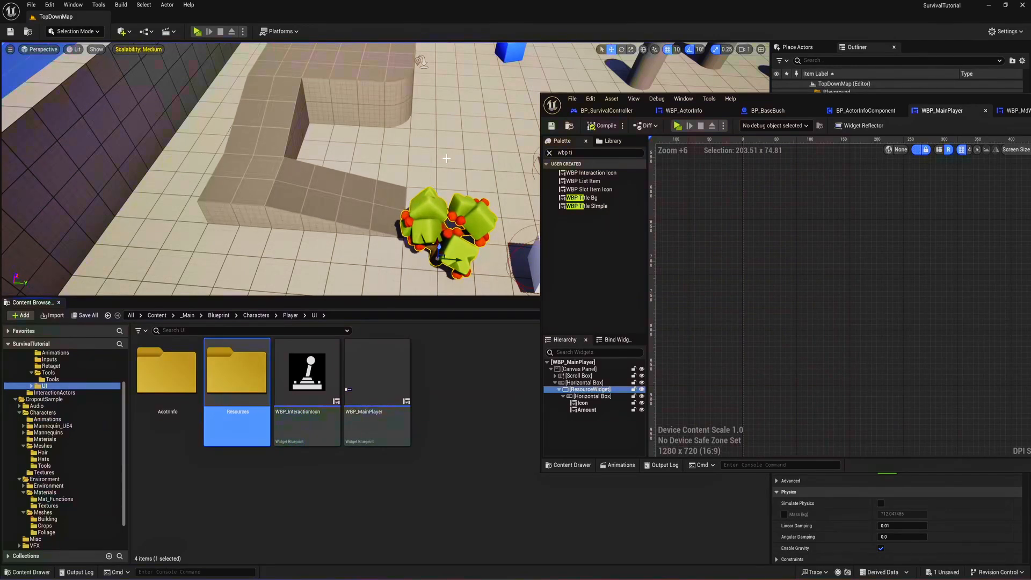
- Create a User Widget blueprint named WBP_Resource in the Resources folder and open it
double_click(254, 380)
right_click(257, 382)
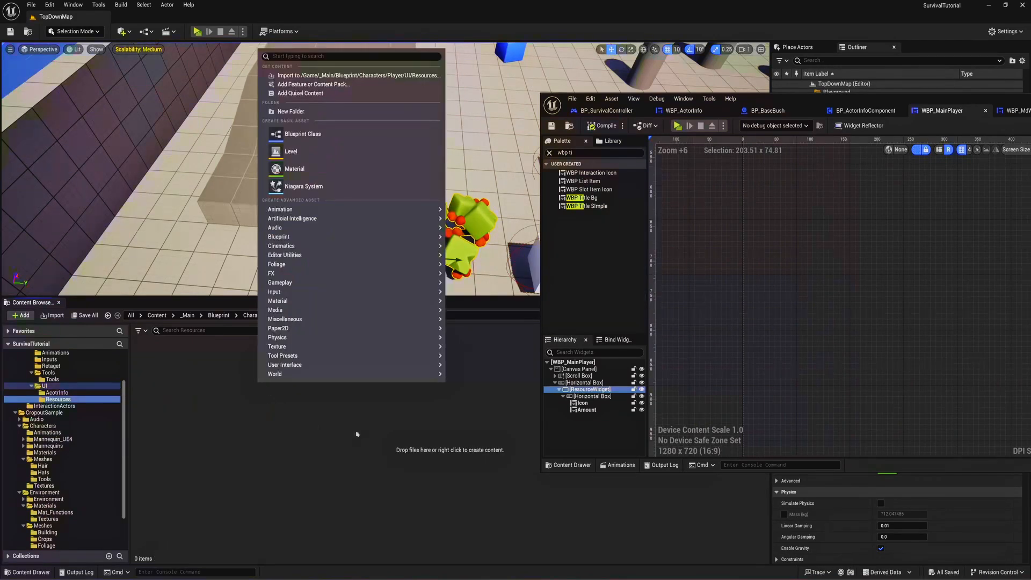
mouse_move(289, 365)
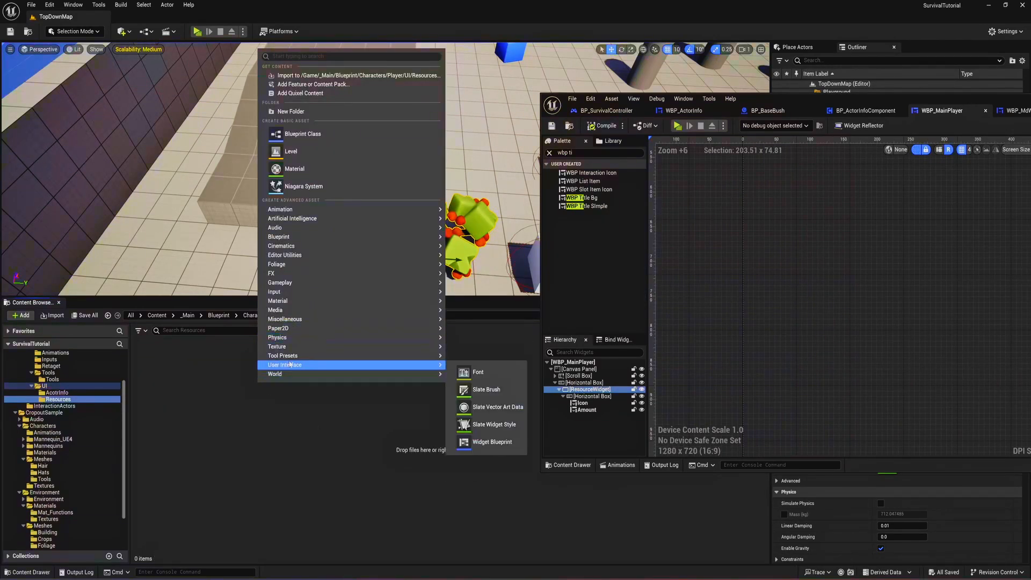
left_click(492, 441)
left_click(430, 232)
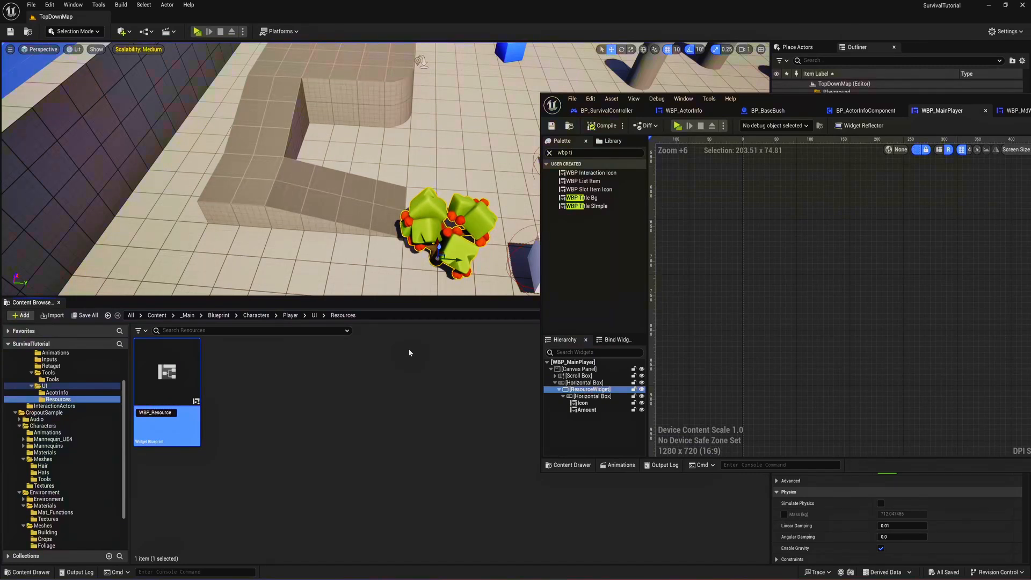
double_click(178, 387)
- Maximize the widget editor window and close the WBP_SlotItemIcon and WBP_MdWindow editors
left_click_drag(911, 101, 699, 108)
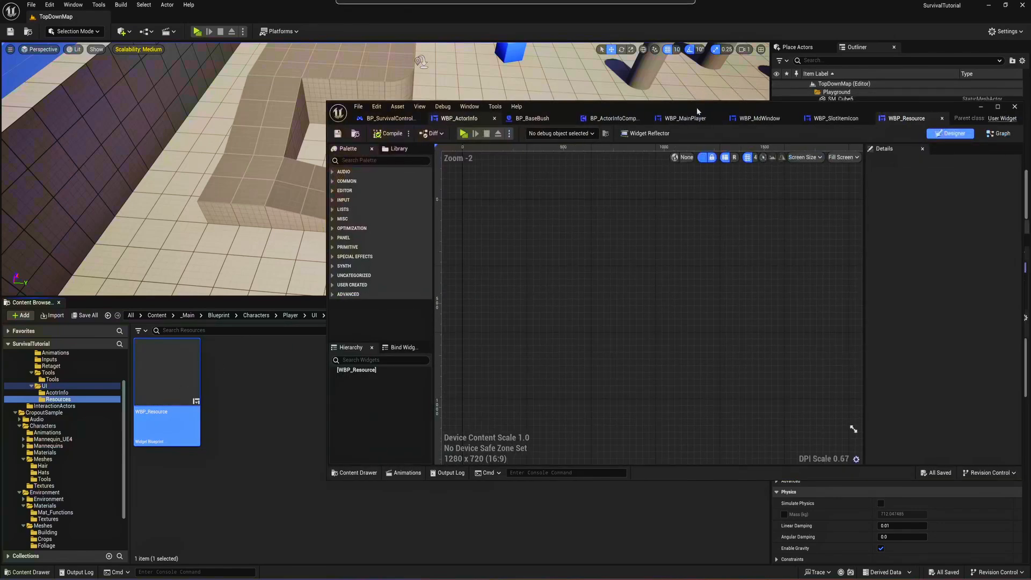
double_click(698, 108)
left_click(579, 18)
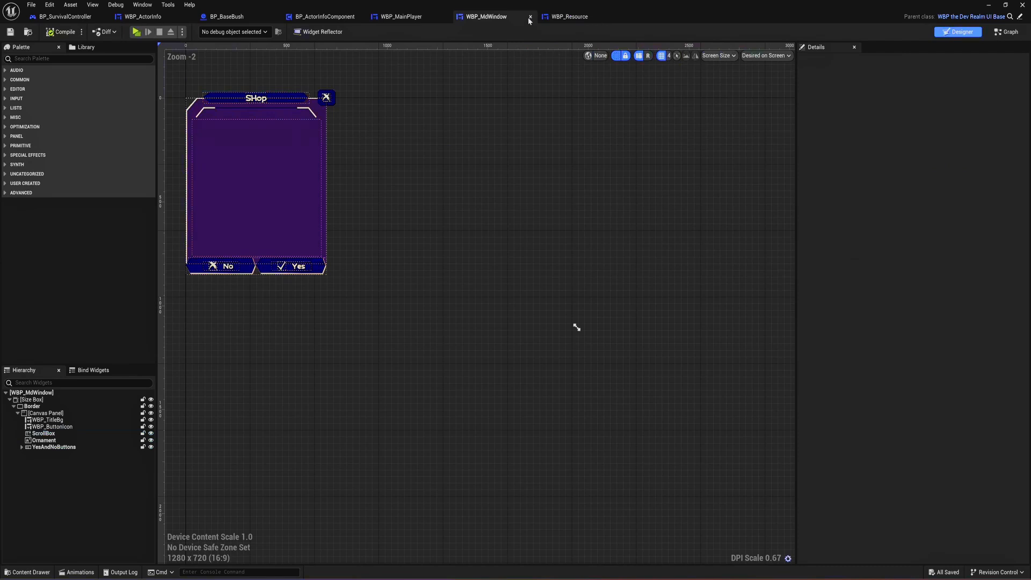
left_click(530, 17)
- Copy the ResourceWidget border with its children from WBP_MainPlayer and paste it into WBP_Resource
right_click(43, 420)
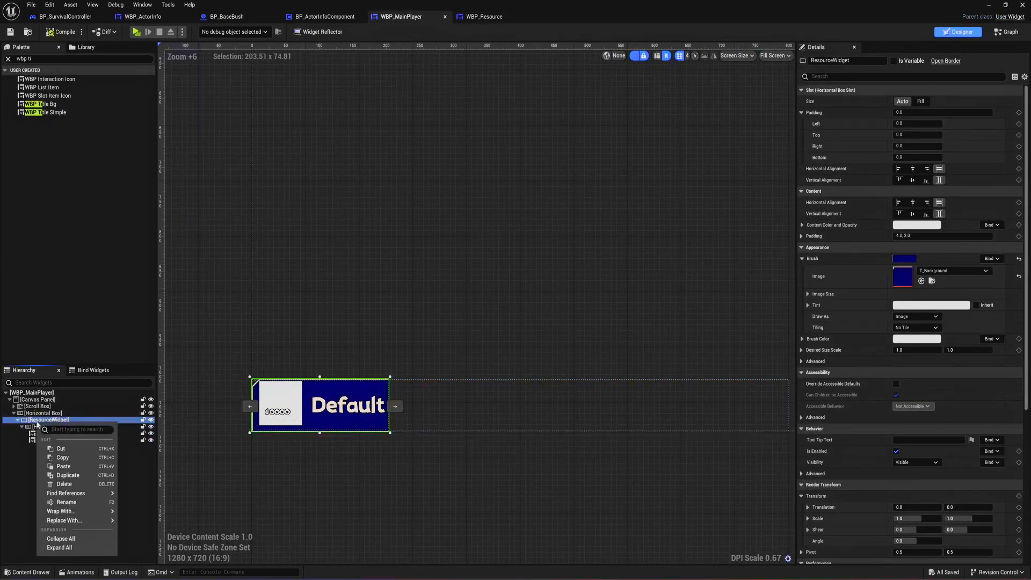
left_click(70, 466)
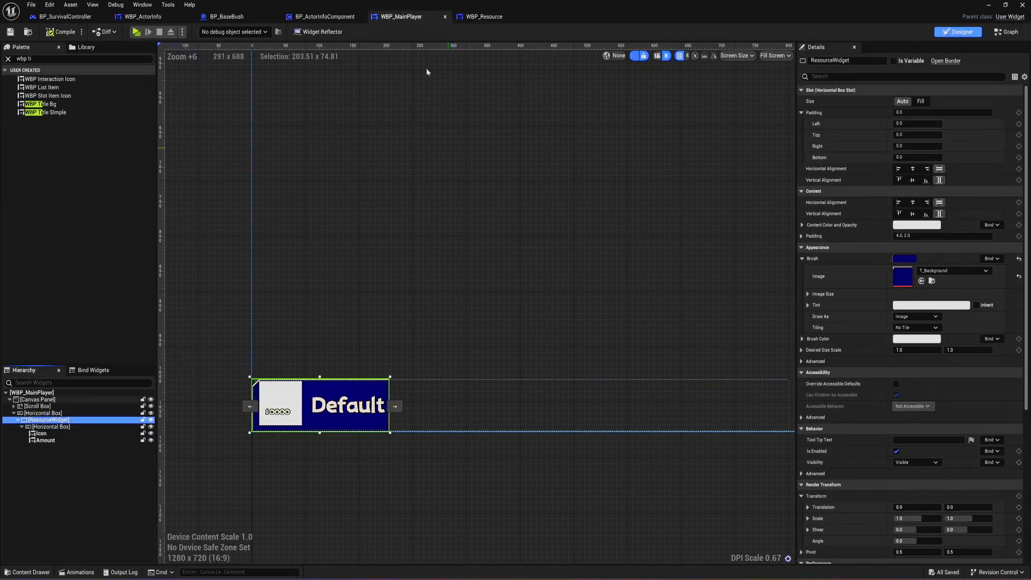
left_click(484, 17)
right_click(69, 446)
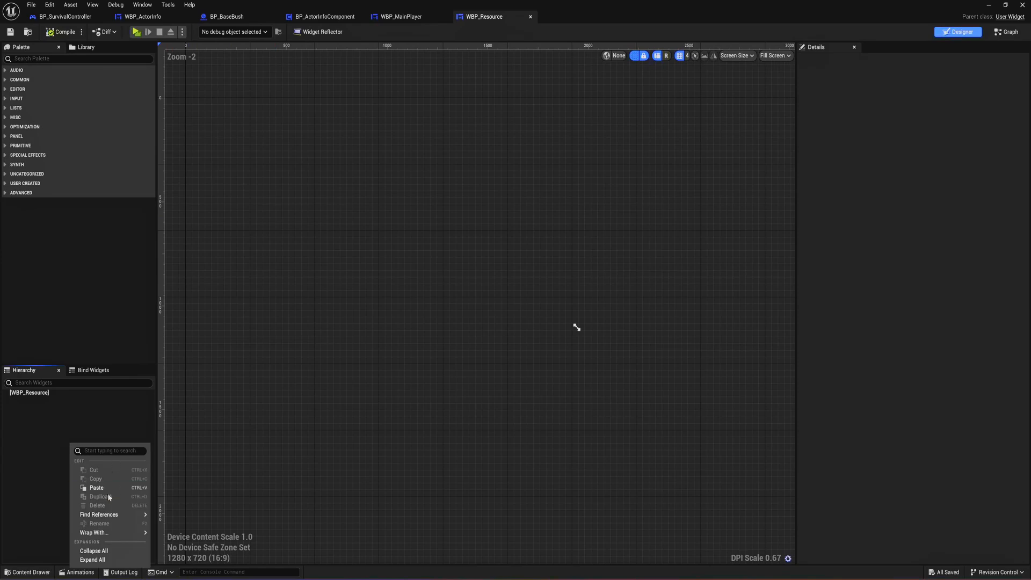
left_click(118, 486)
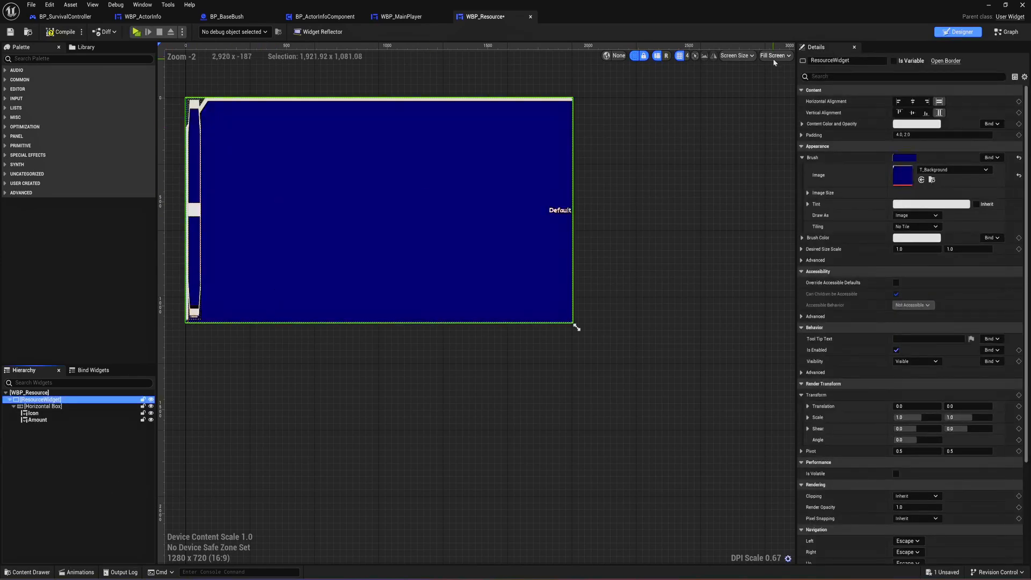
- Set WBP_Resource's designer preview size to Desired on Screen, then compile and save the widget
left_click(774, 56)
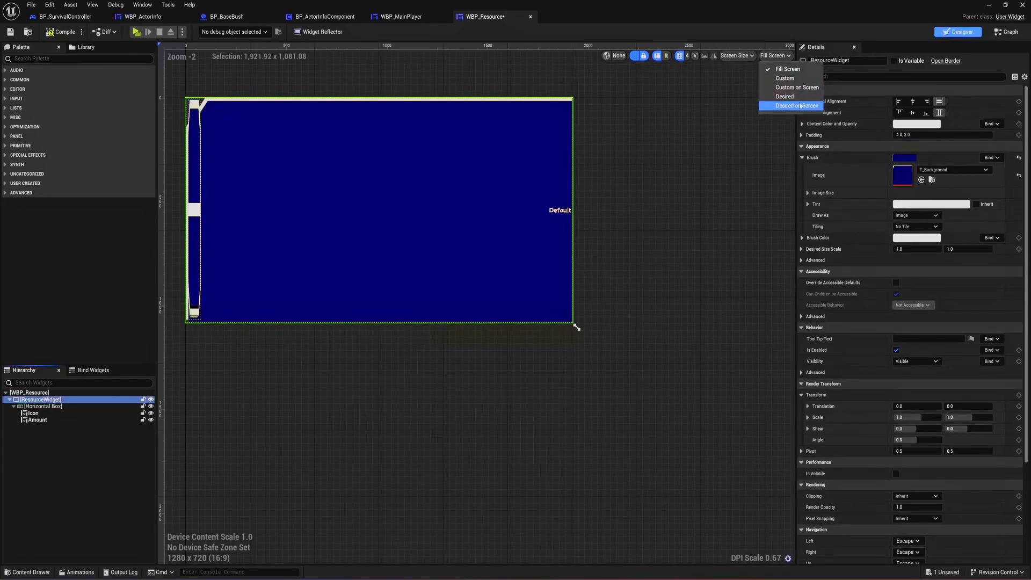
left_click(797, 106)
right_click_drag(575, 327, 765, 384)
scroll(387, 182, "up", 6)
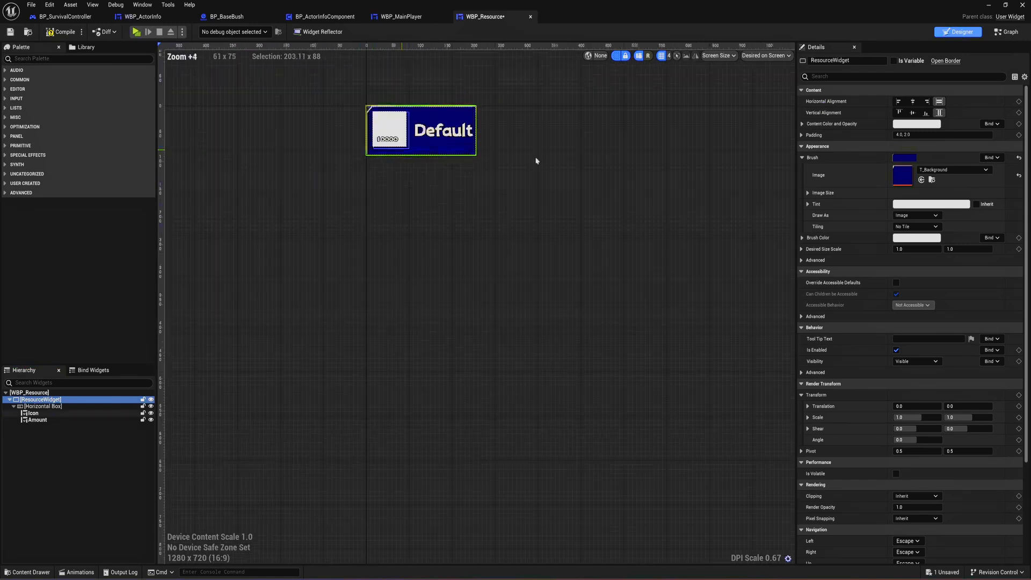
scroll(536, 160, "up", 1)
left_click(64, 32)
key("ctrl+s")
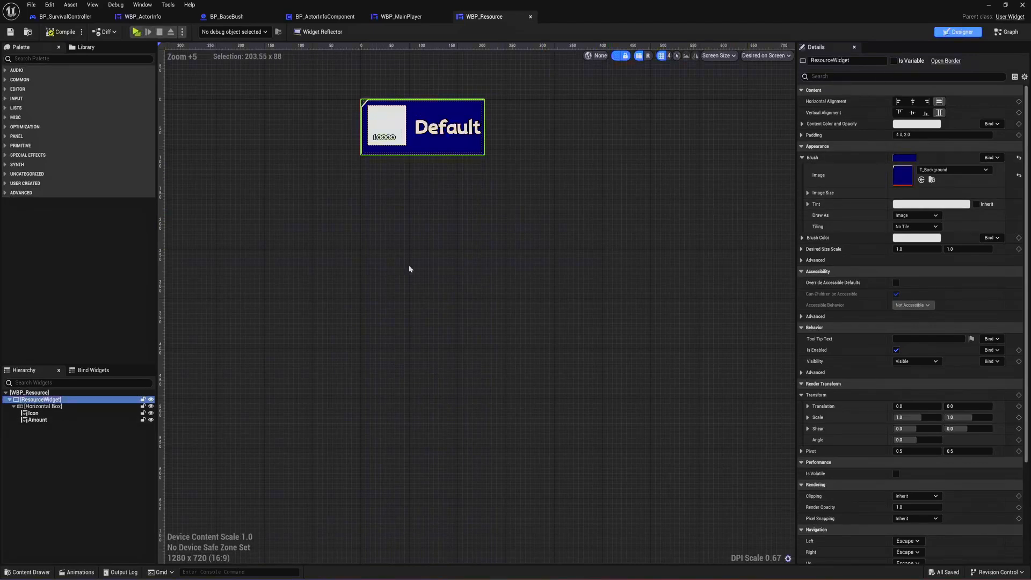
- Review the Icon and Amount widgets' details, then add a custom event to WBP_Resource's event graph
left_click(32, 415)
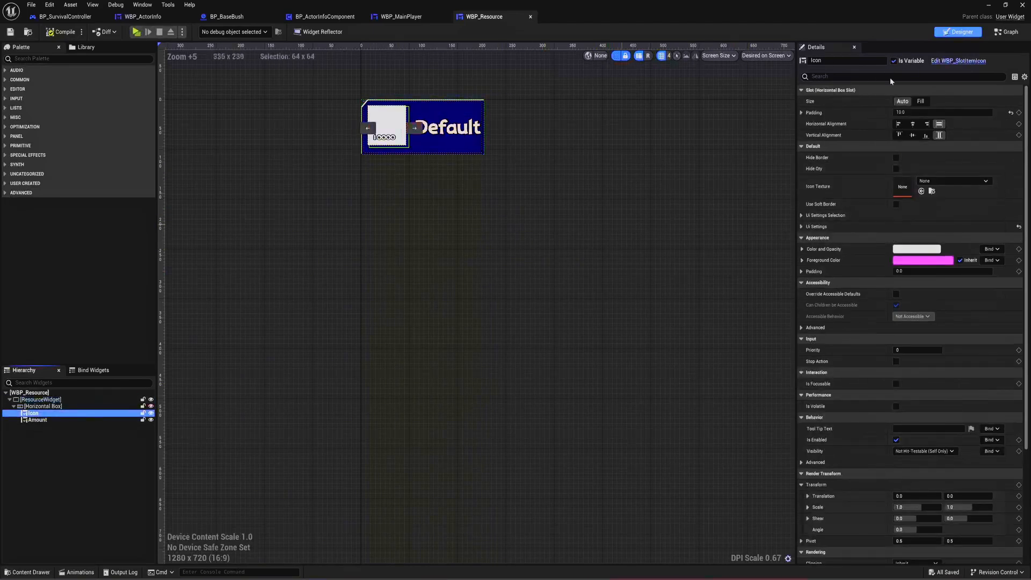
left_click(38, 420)
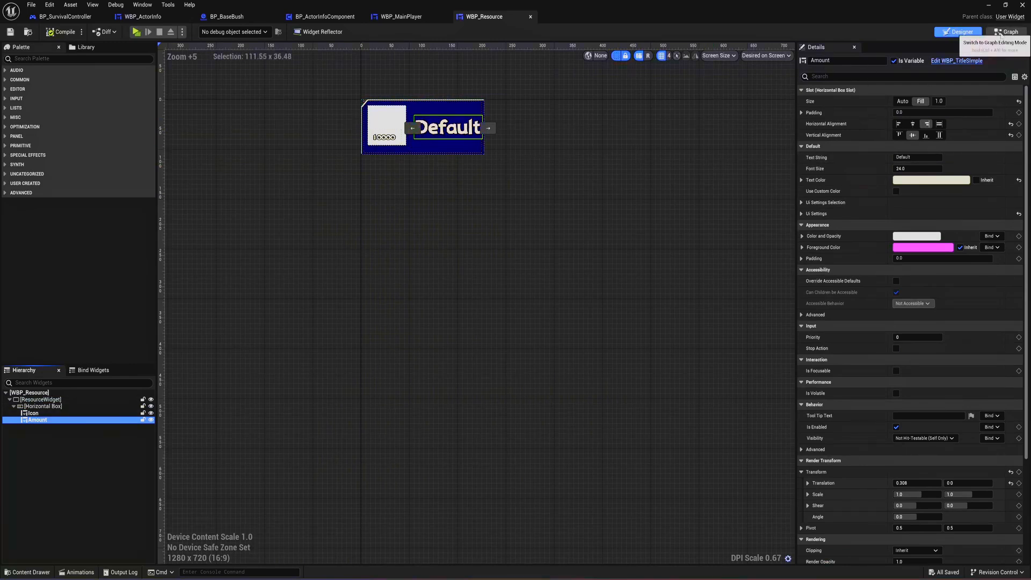
left_click(1004, 32)
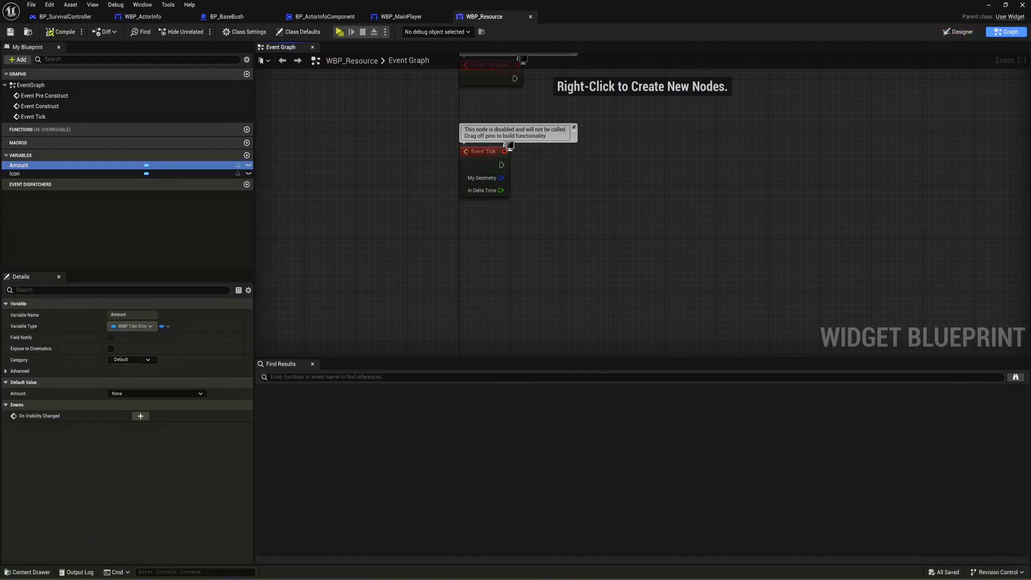
right_click(543, 299)
type("custom")
key("Return")
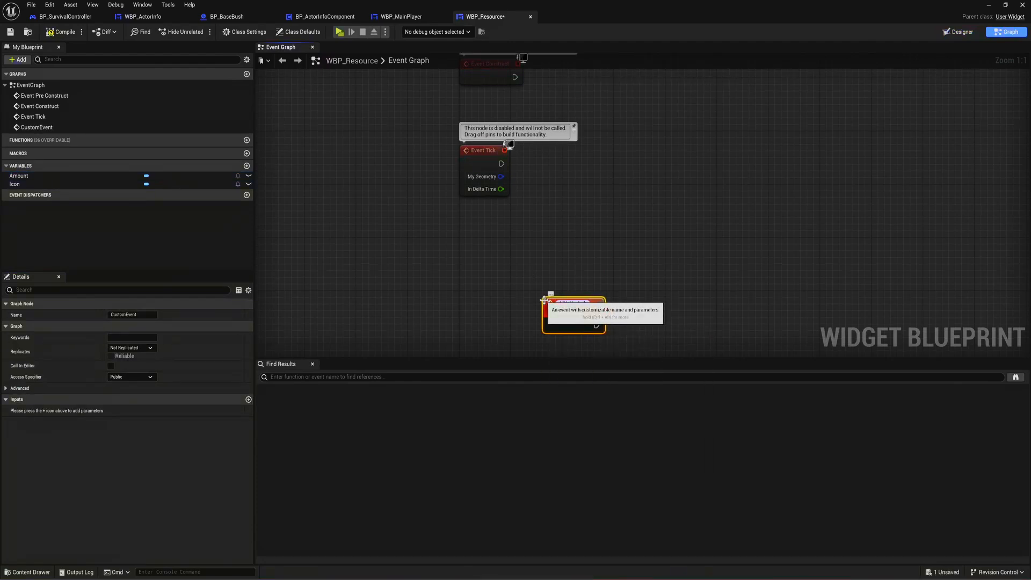
- Name the custom event API_UpdateAmount and place it just below the Event Tick node
key("Return")
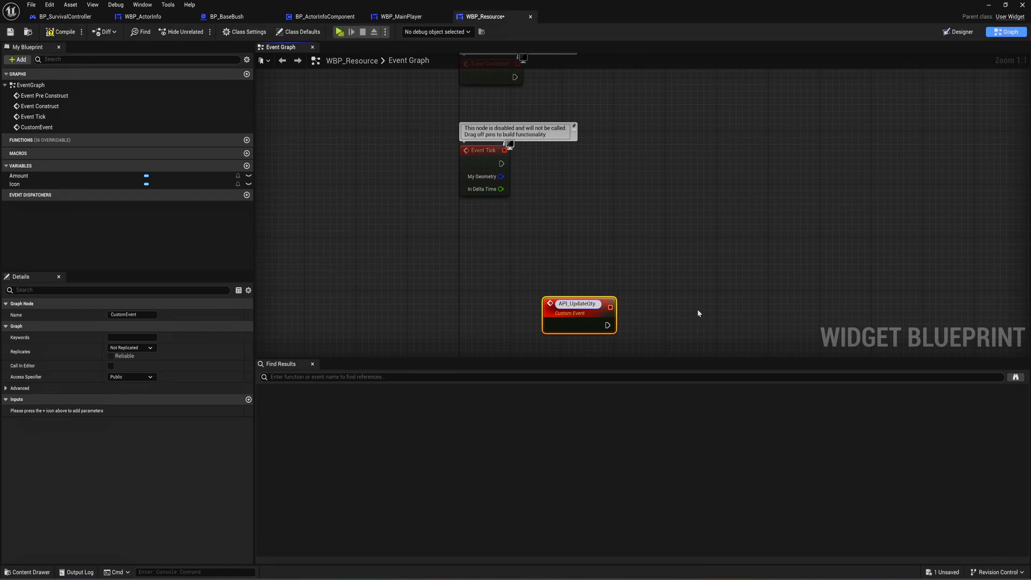
type("Amoun")
key("Return")
key("F2")
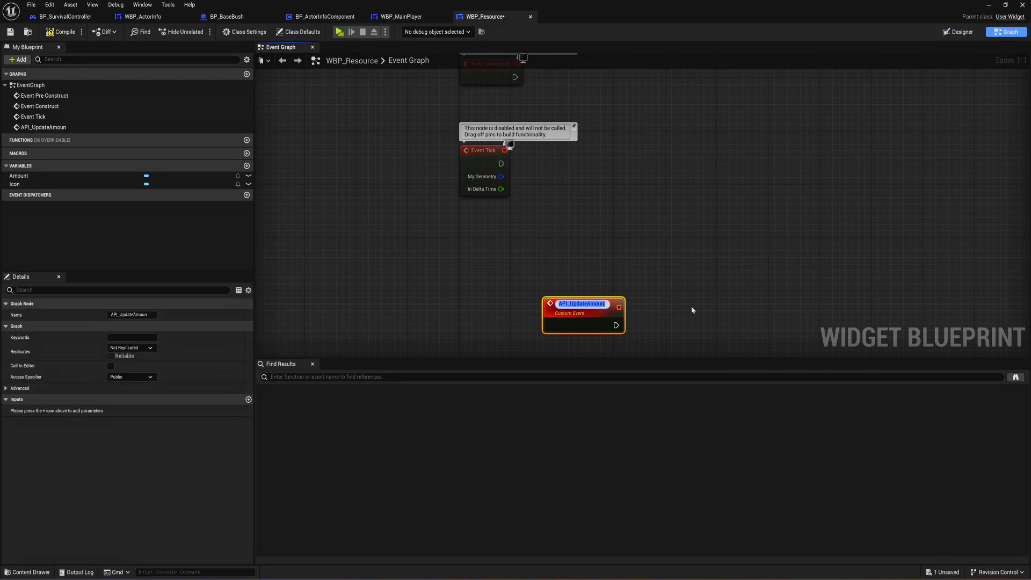
key("End")
type("t")
key("Return")
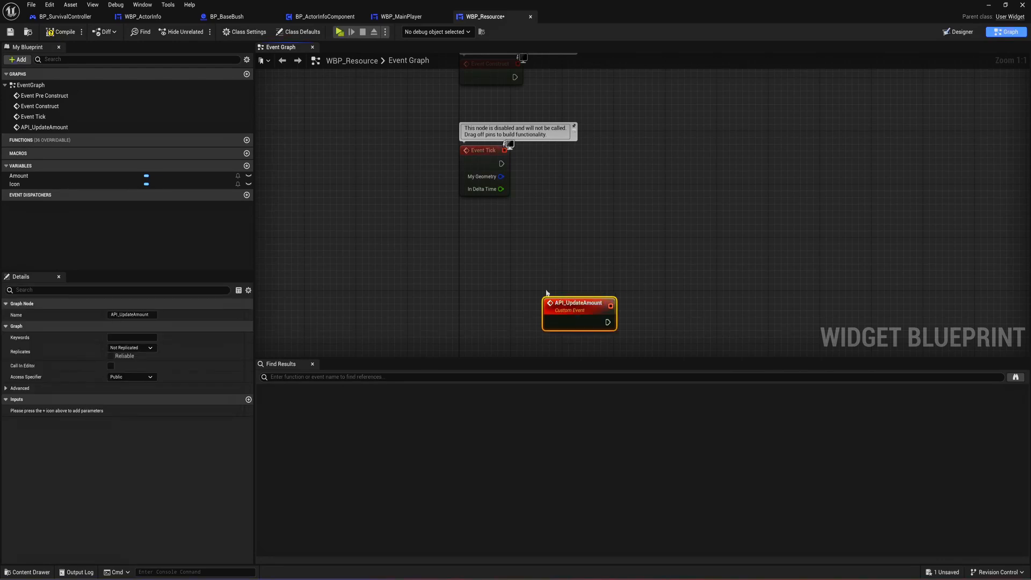
left_click_drag(580, 309, 506, 268)
- Call API Set Value on Amount from API_UpdateAmount, exposing Text String as an input of the event
left_click(959, 32)
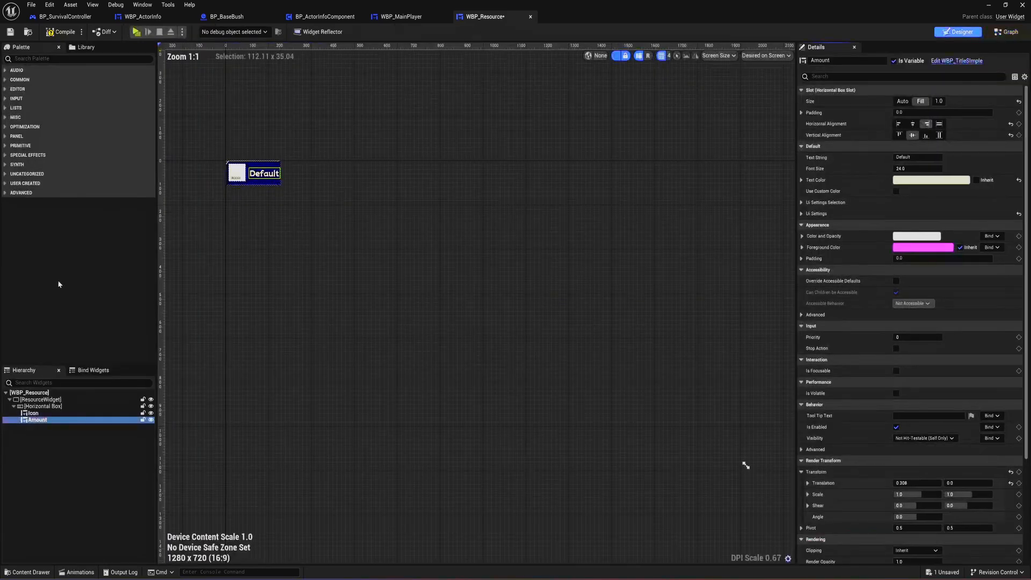
left_click(1007, 32)
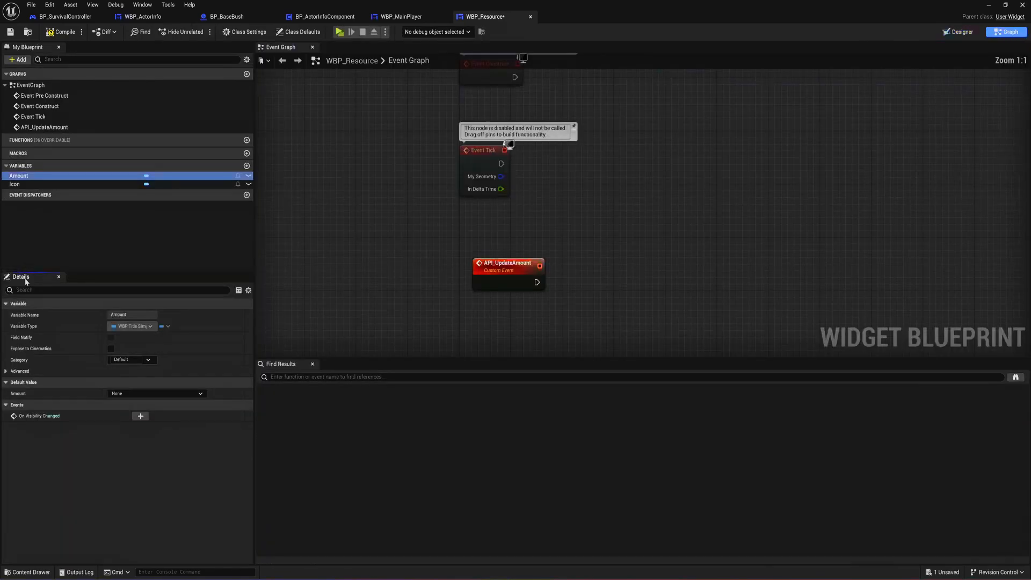
left_click_drag(19, 176, 570, 300)
left_click(540, 326)
type("api")
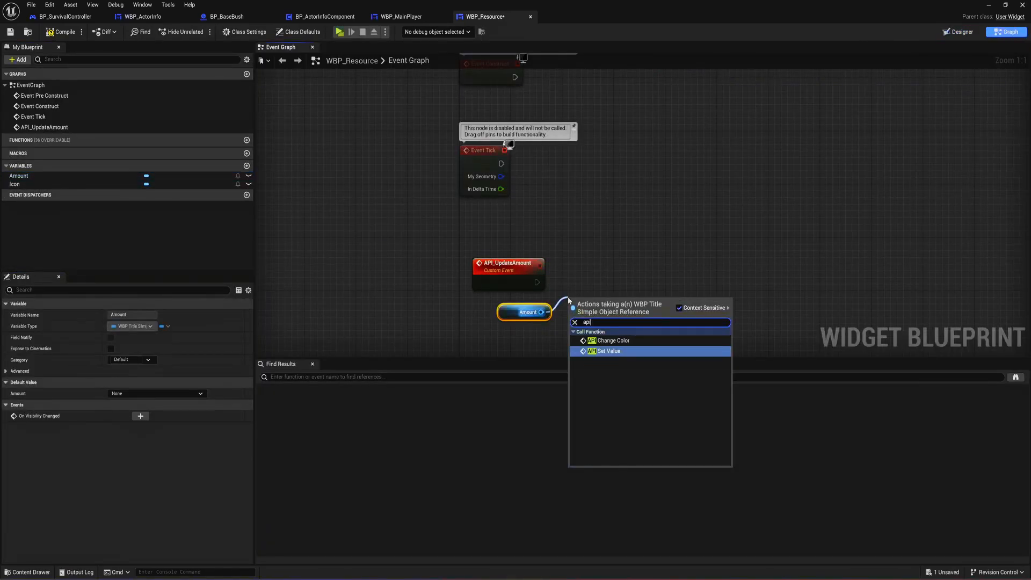
key("Return")
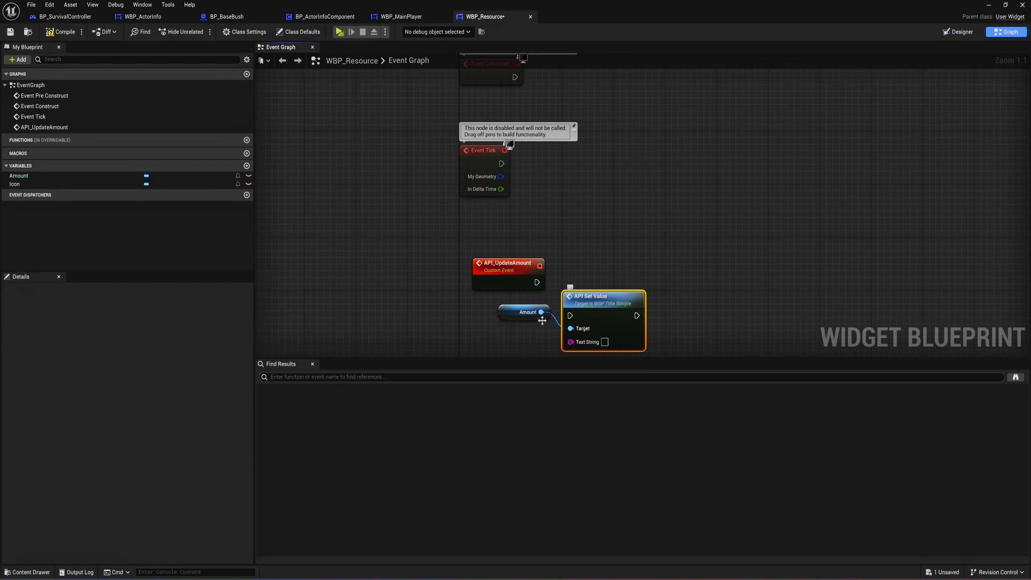
left_click_drag(607, 298, 646, 266)
left_click_drag(537, 282, 510, 279)
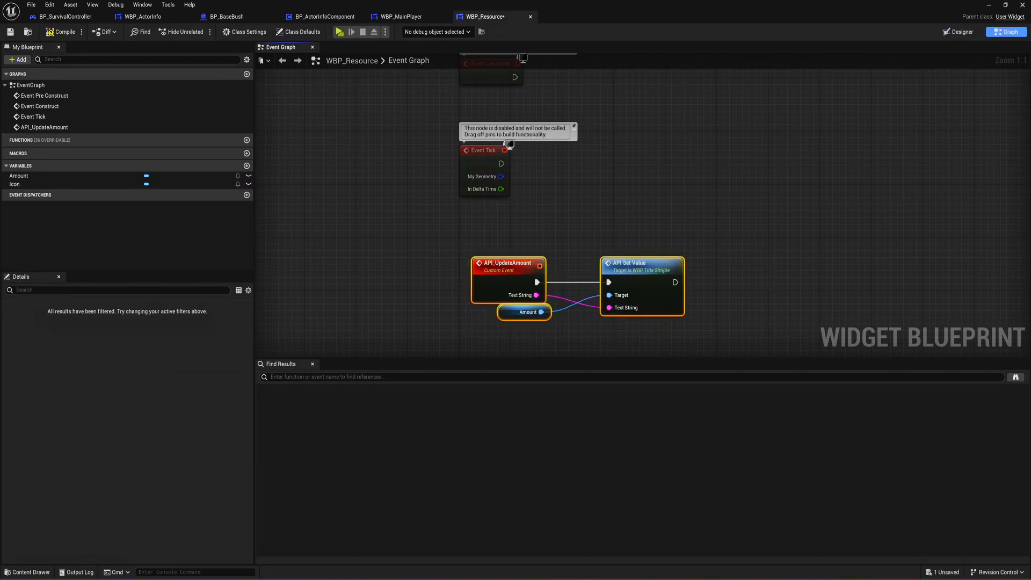
- Add an Icon getter and a custom event named API_SetIcon below the API_UpdateAmount nodes
right_click_drag(510, 279, 485, 196)
left_click_drag(64, 183, 481, 290)
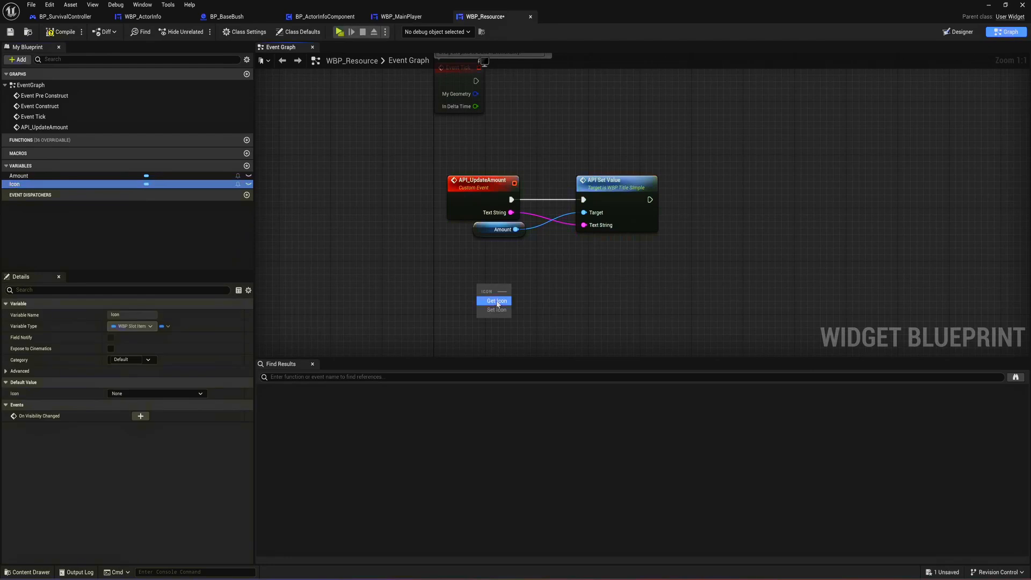
left_click(497, 301)
right_click(454, 290)
type("c")
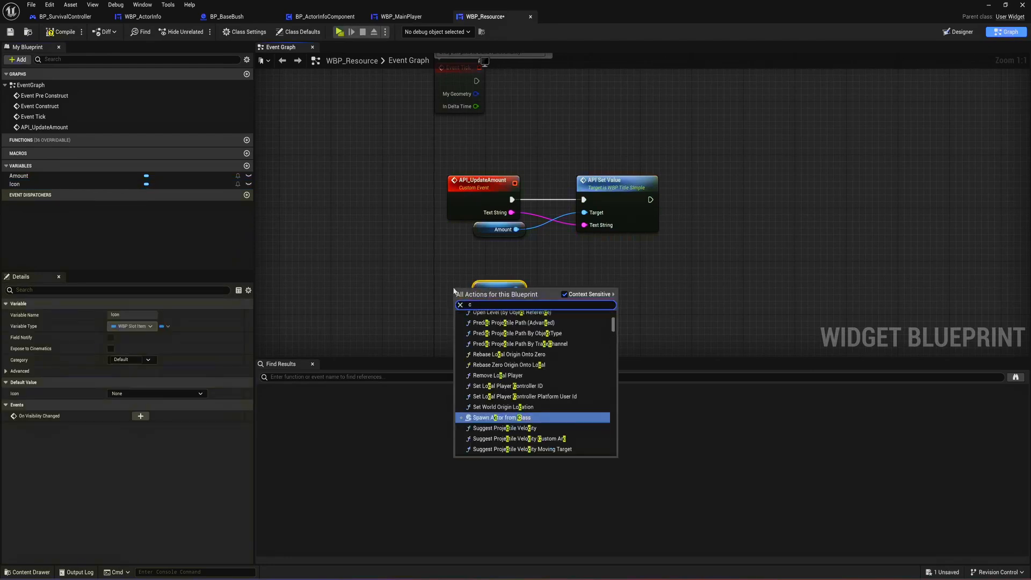
type("ustom")
key("Return")
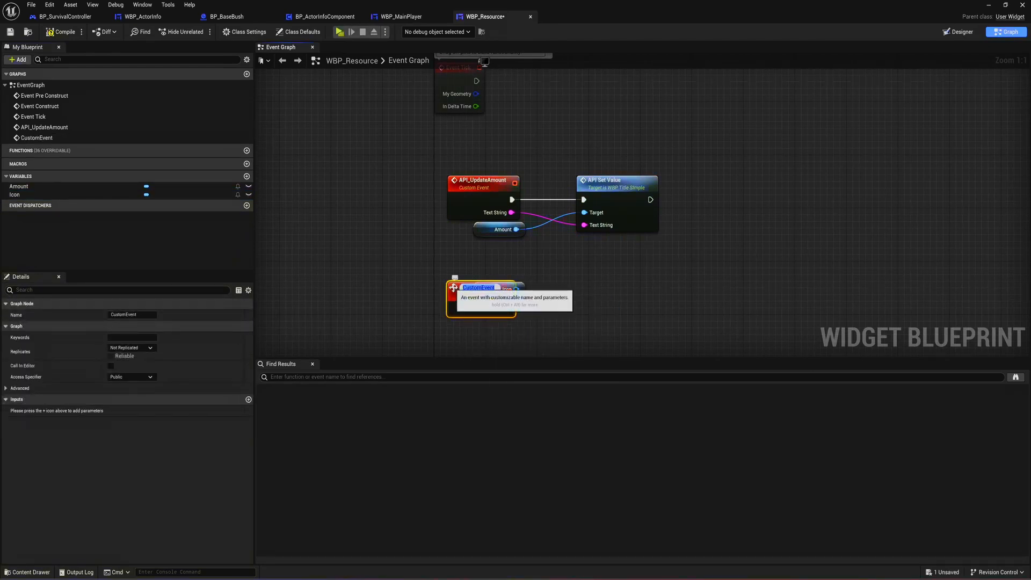
type("API_SetIcon")
key("Return")
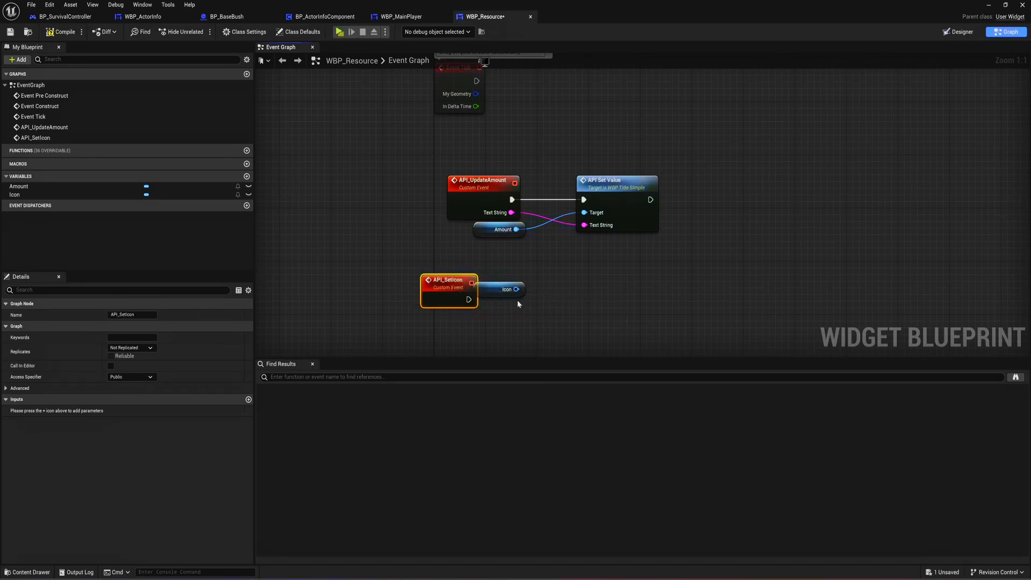
- Call API Set Value on the Icon widget and connect its execution to the API_SetIcon event
left_click_drag(510, 290, 541, 308)
type("ap")
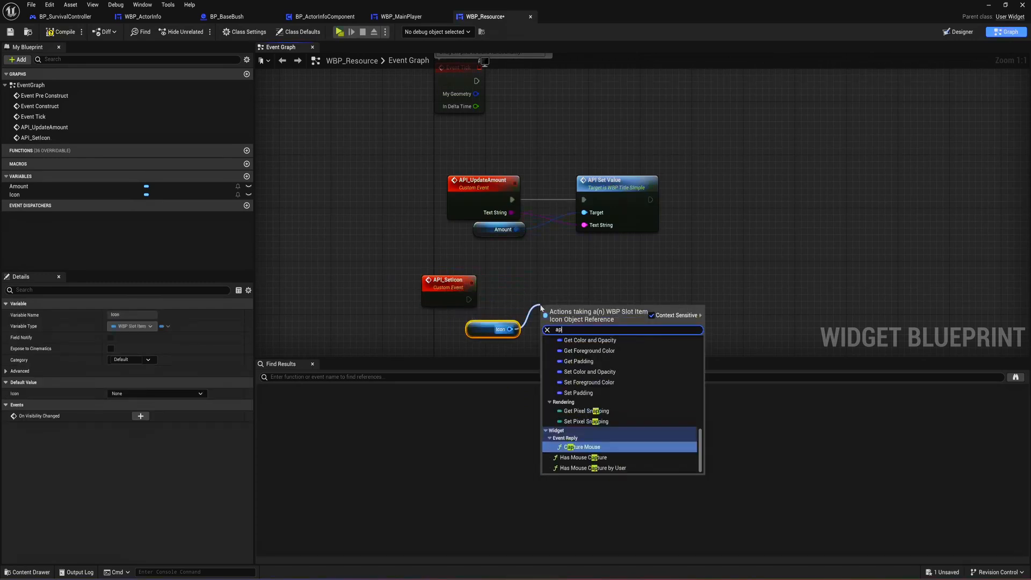
type("i set")
key("Return")
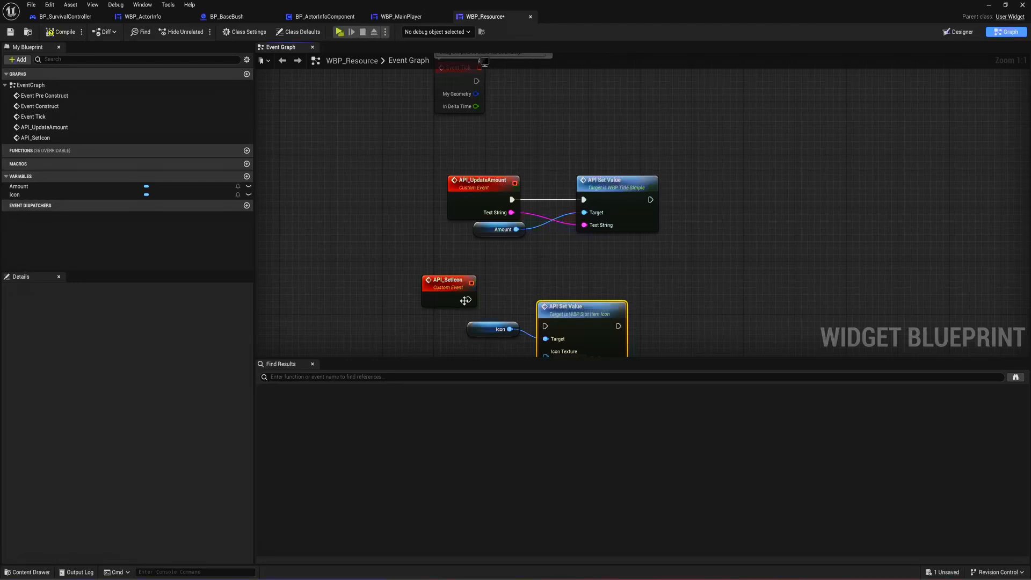
left_click_drag(468, 300, 546, 326)
left_click_drag(588, 280, 615, 295)
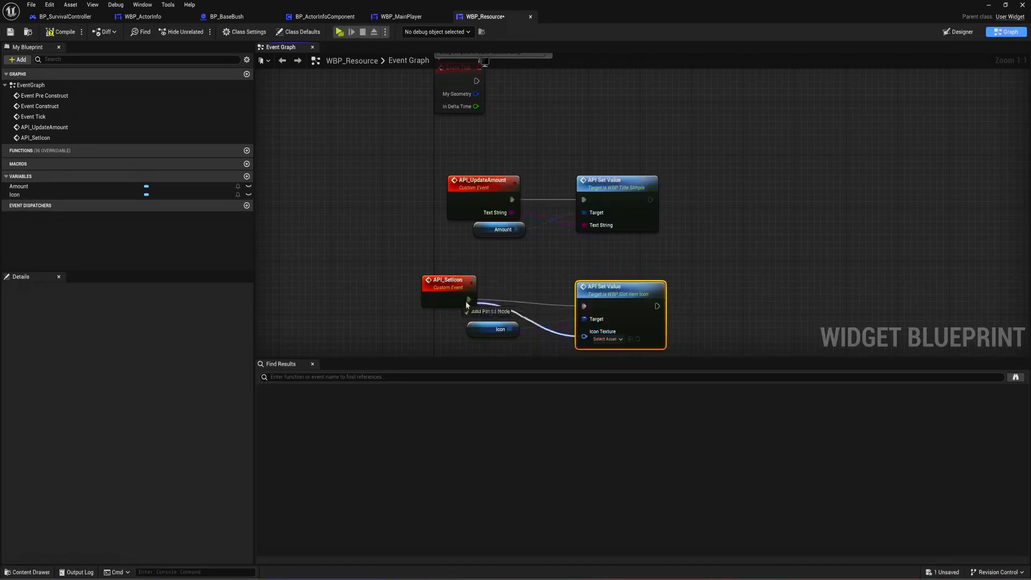
- Expose Icon Texture as an input of API_SetIcon, shift the event's nodes slightly, and compile and save WBP_Resource
left_click_drag(467, 305, 467, 305)
left_click_drag(721, 274, 430, 340)
left_click_drag(448, 283, 466, 283)
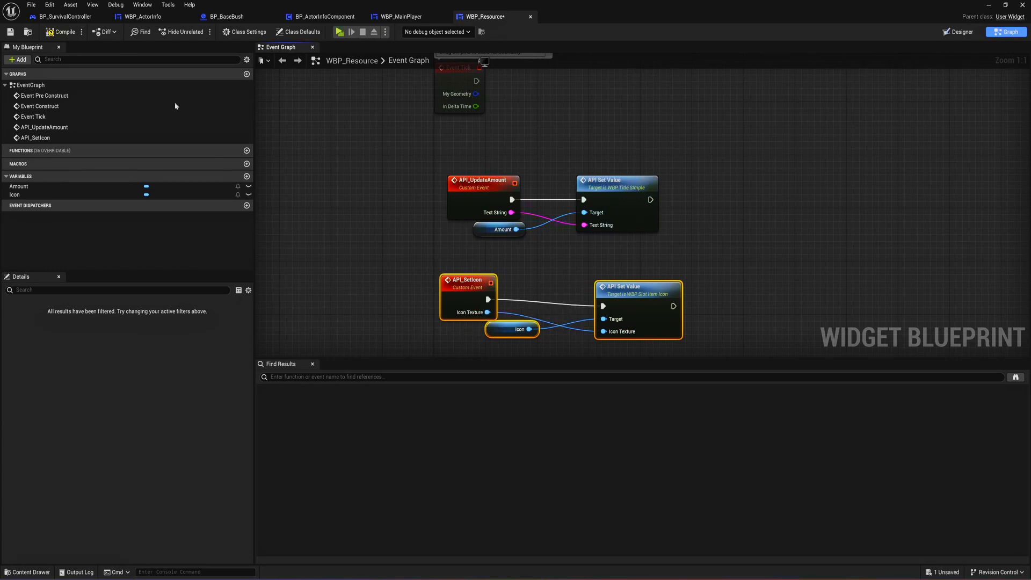
left_click(61, 32)
left_click(9, 31)
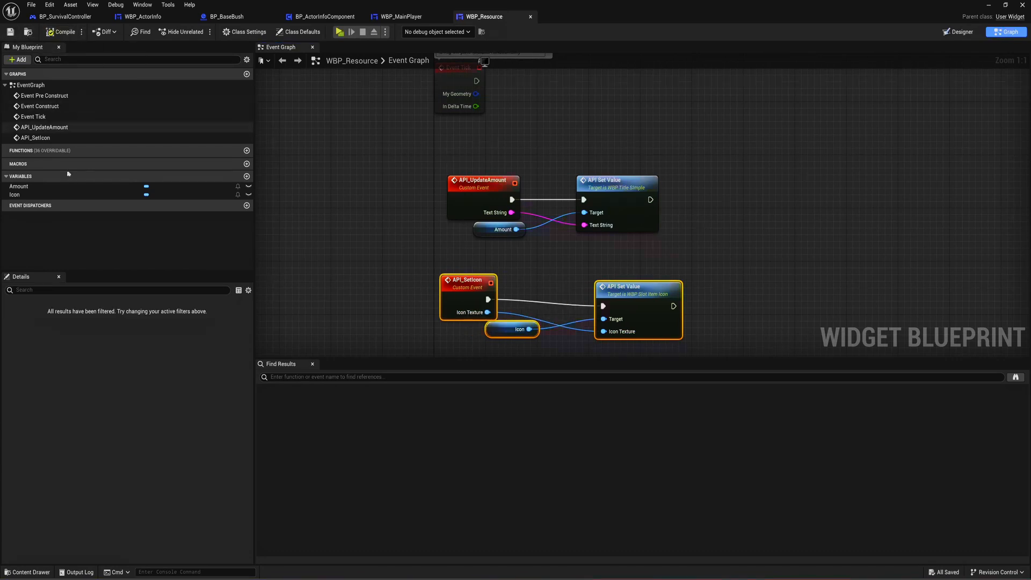
- Call API Set Icon from Event Pre Construct in WBP_Resource's event graph
right_click_drag(565, 90, 505, 275)
right_click_drag(498, 134, 489, 213)
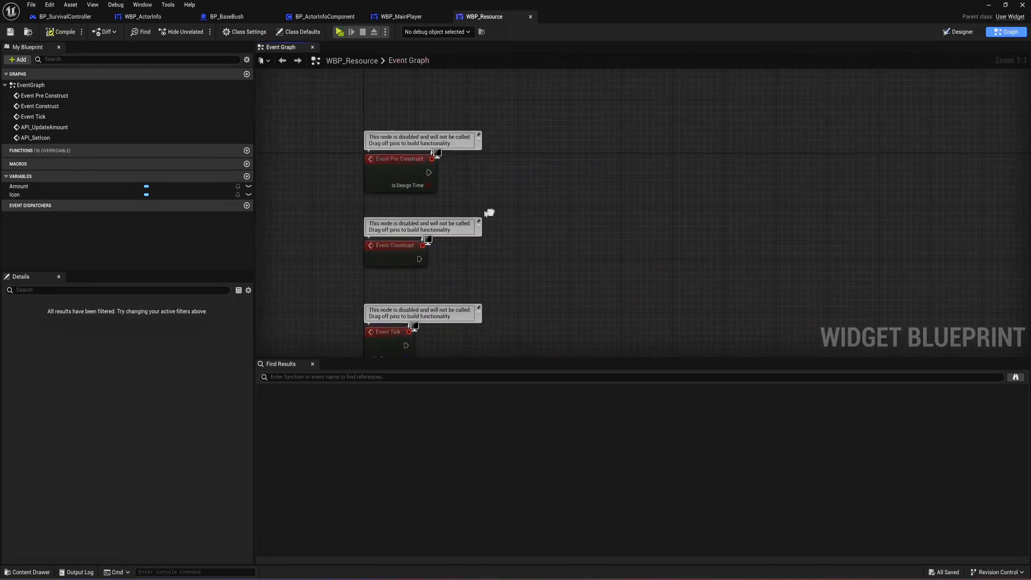
right_click_drag(561, 230, 512, 223)
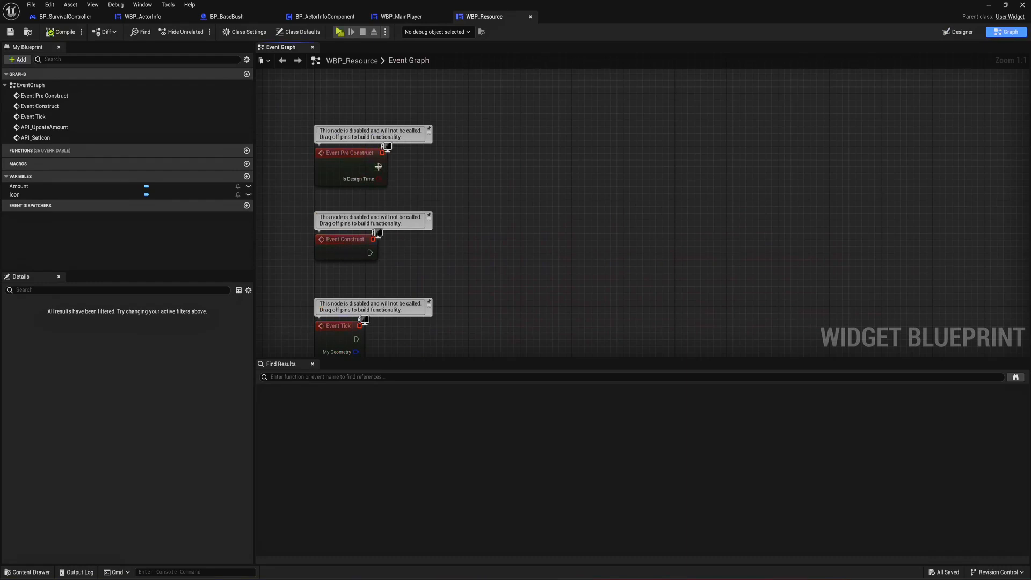
left_click_drag(378, 166, 543, 146)
type("api se")
key("Return")
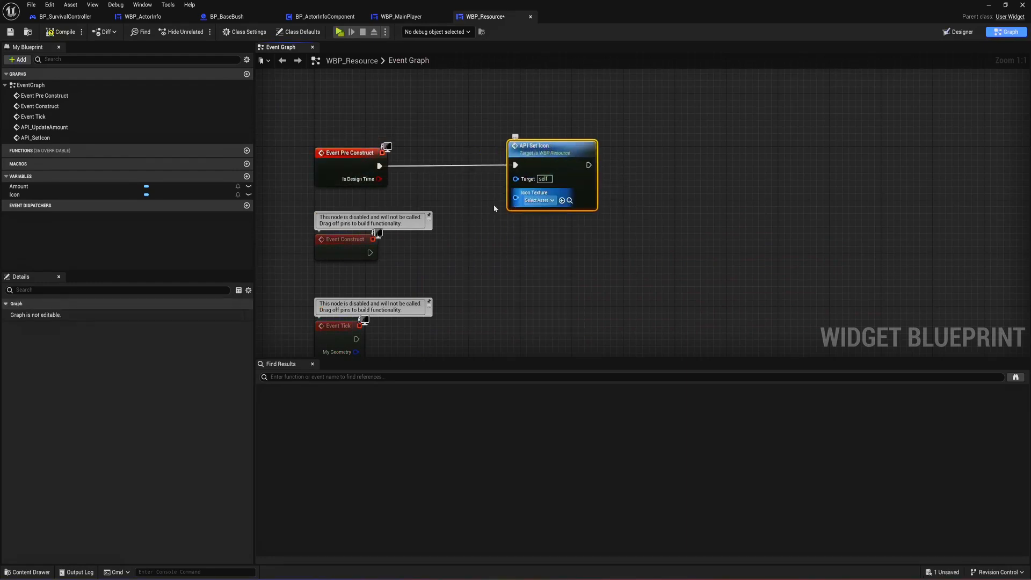
- Promote the Icon Texture input to a variable, make it instance editable and exposed on spawn, and compile the widget
left_click_drag(516, 198, 438, 225)
left_click(470, 260)
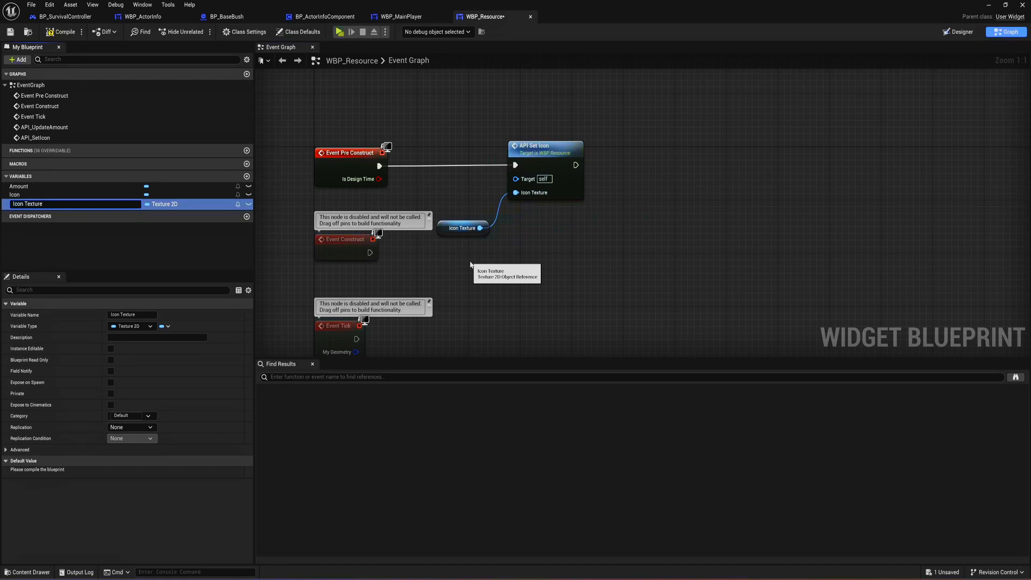
key("Return")
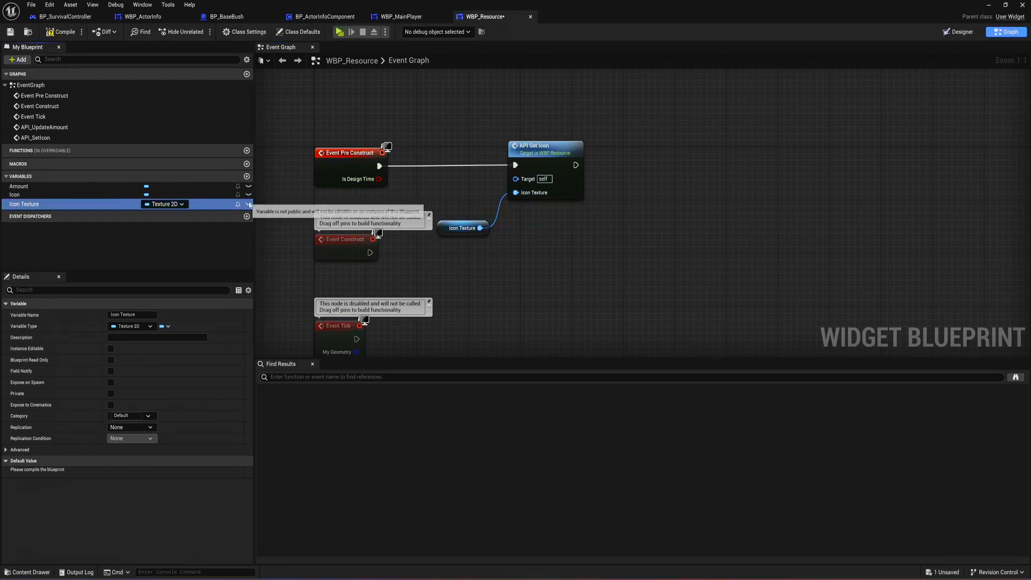
left_click(248, 204)
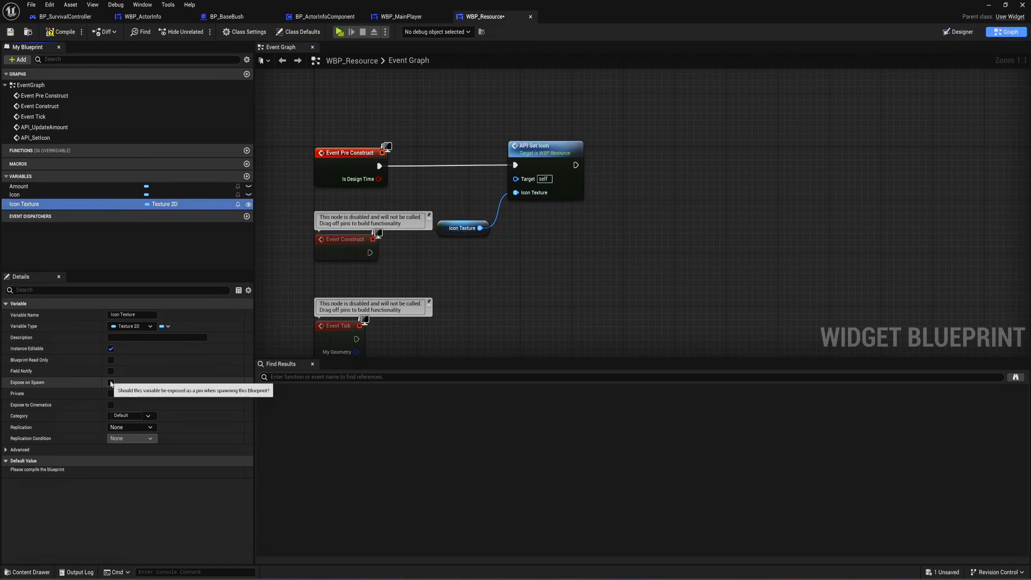
left_click(110, 383)
left_click(61, 32)
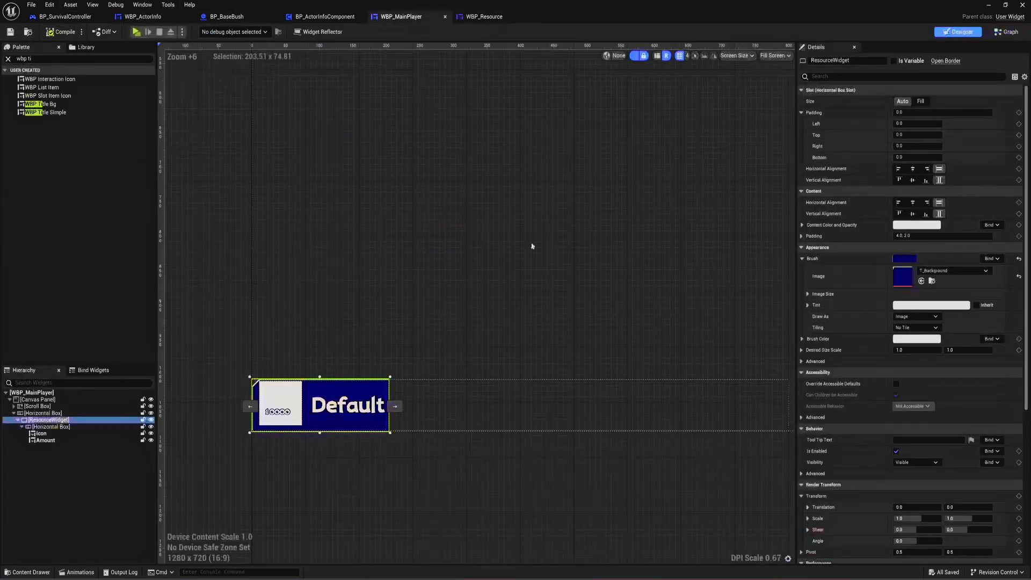
- Delete ResourceWidget and its contents from the Horizontal Box in WBP_MainPlayer
left_click(408, 16)
left_click(86, 497)
left_click(47, 420)
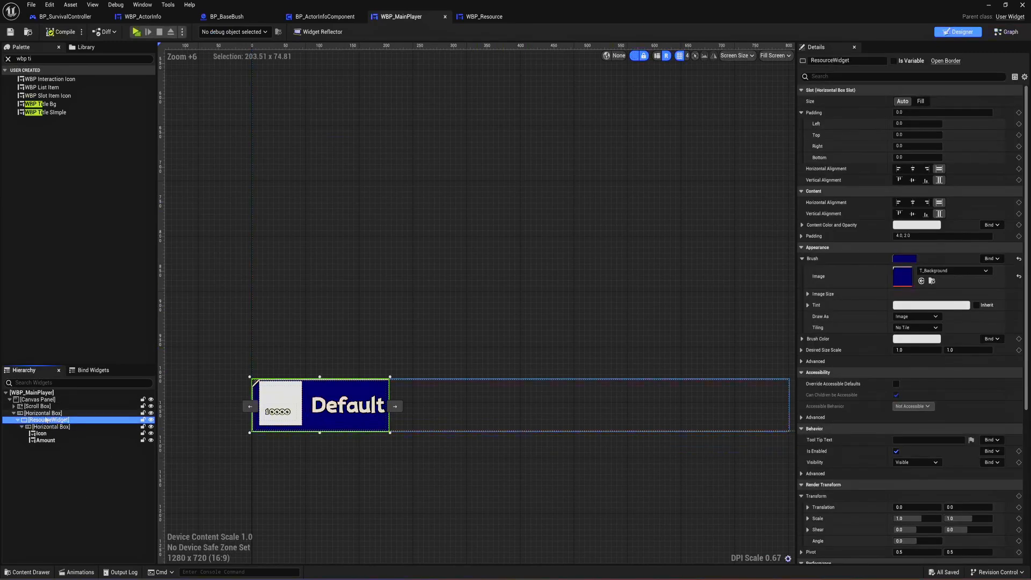
key("Delete")
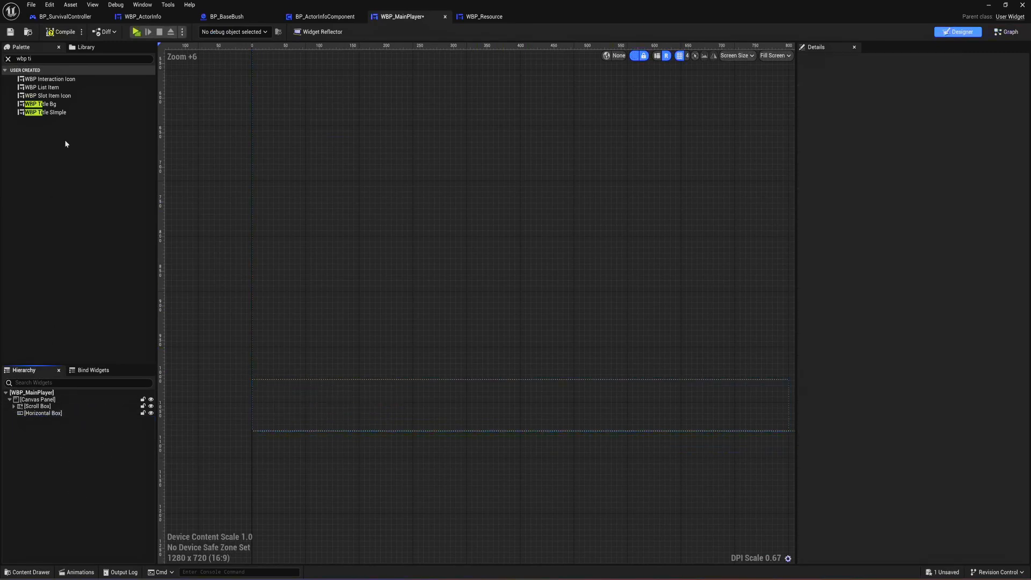
- Find the WBP Resource widget, add it to WBP_MainPlayer's Horizontal Box, and save the blueprint
double_click(44, 59)
type("wbp re")
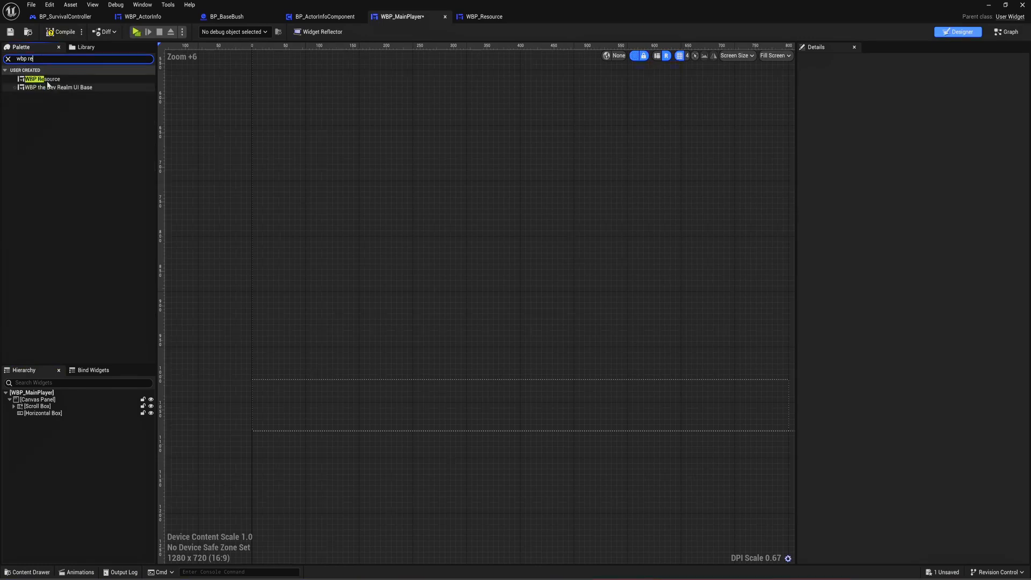
left_click_drag(48, 85, 57, 419)
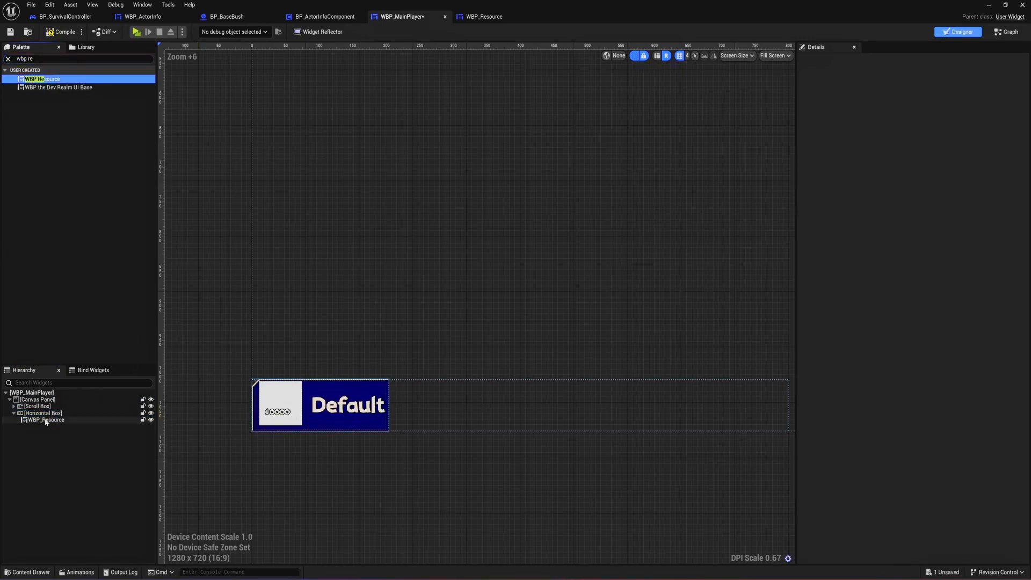
left_click(107, 420)
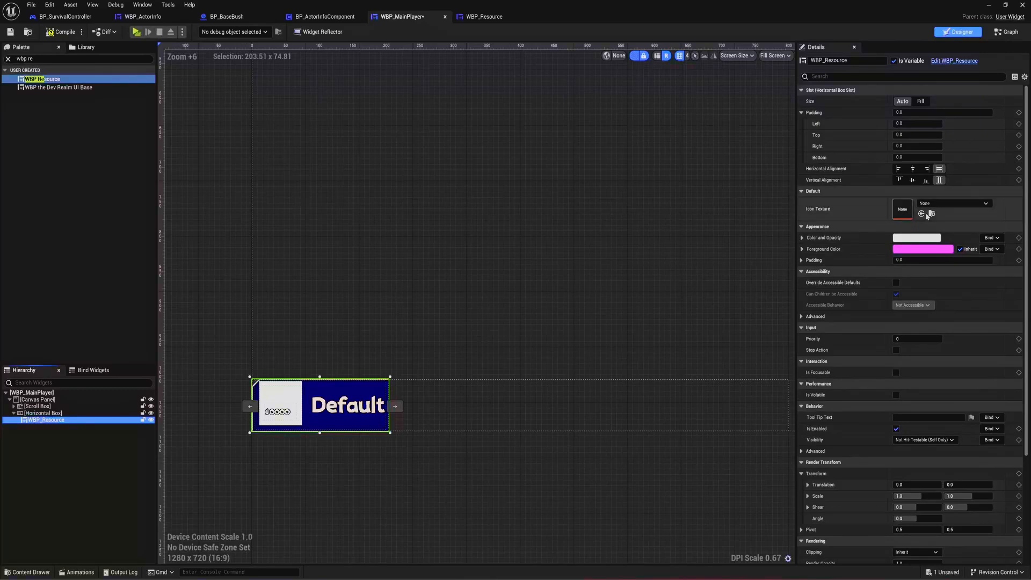
left_click(14, 32)
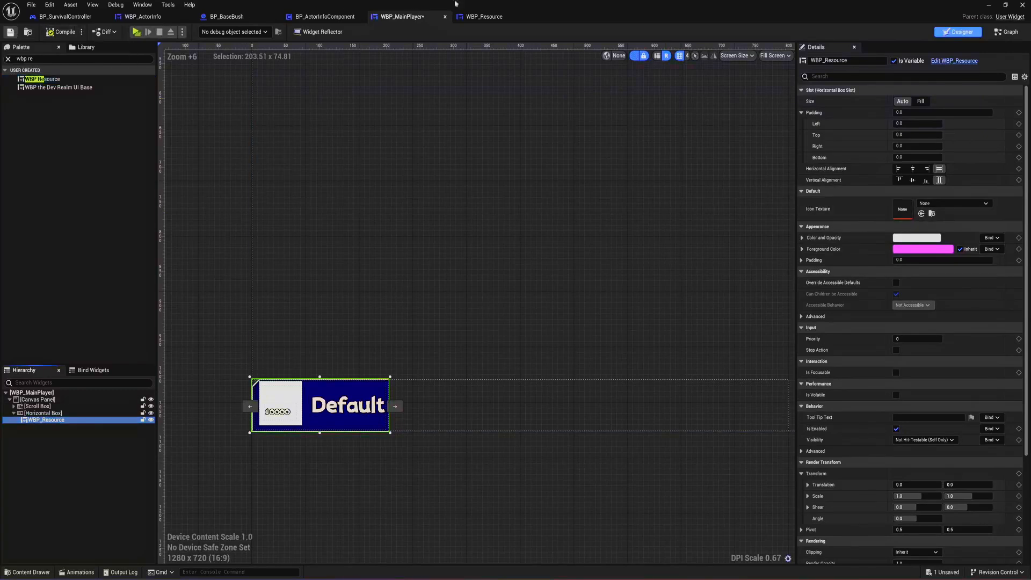
- Open the project's Content/TheDevRealmUI/Texture/Icons folder to look over the available icon textures
left_click(989, 5)
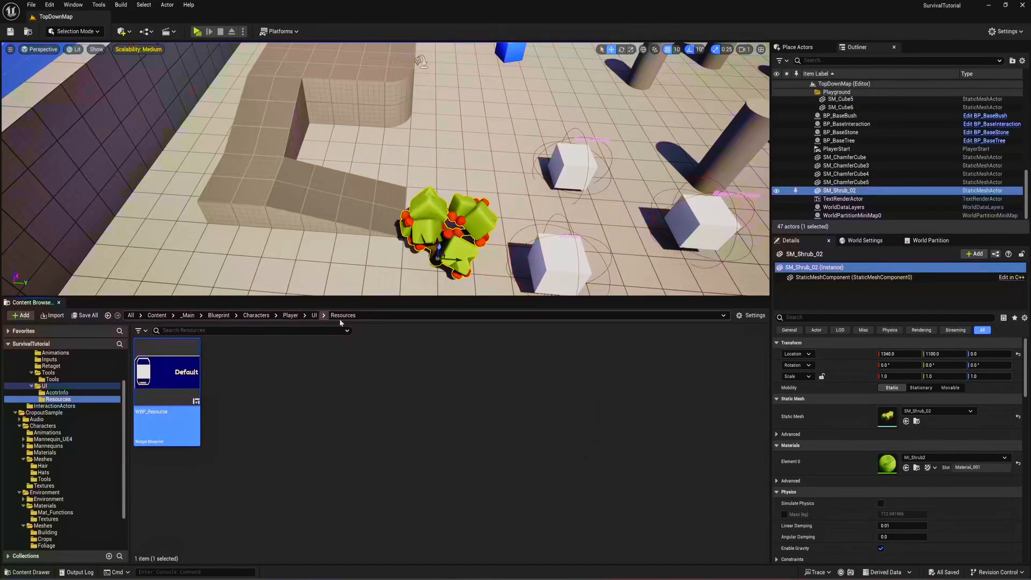
scroll(70, 465, "down", 1)
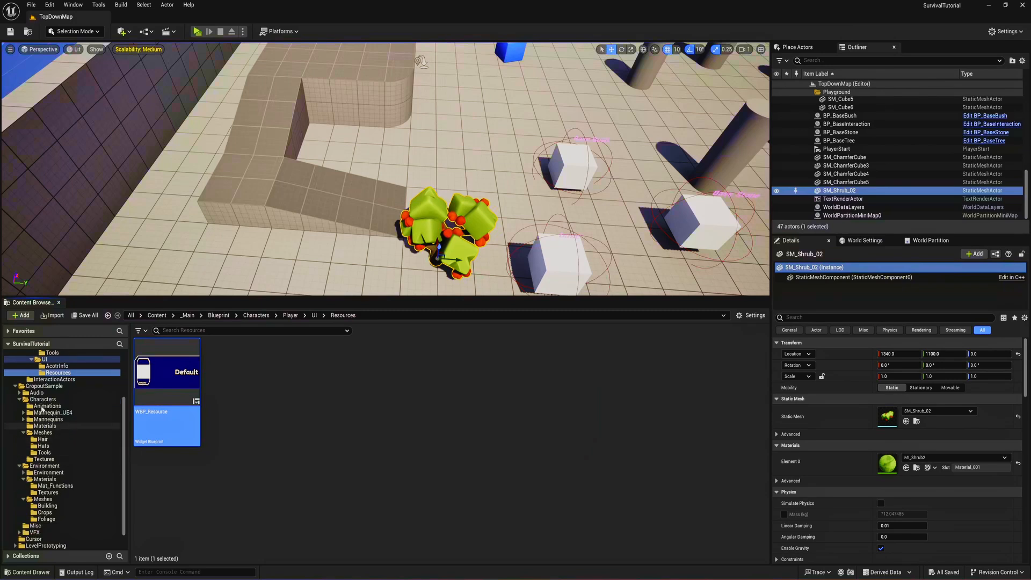
left_click(151, 316)
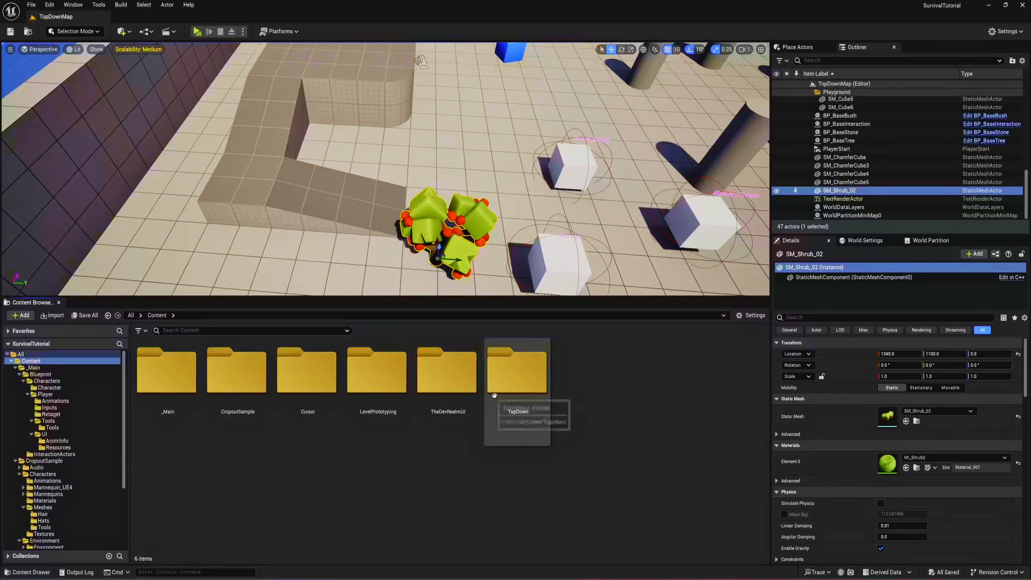
double_click(459, 378)
double_click(237, 373)
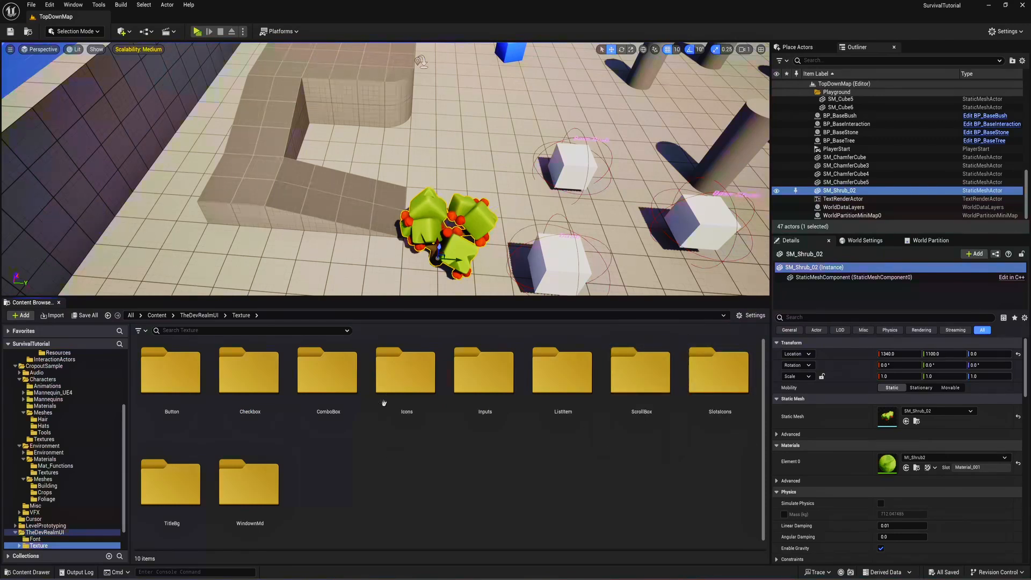
double_click(424, 382)
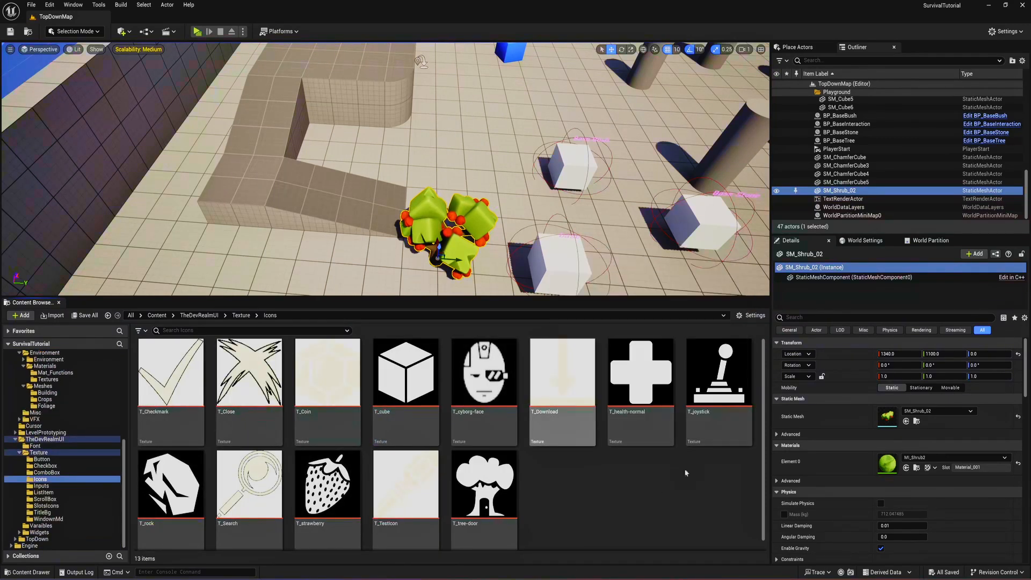
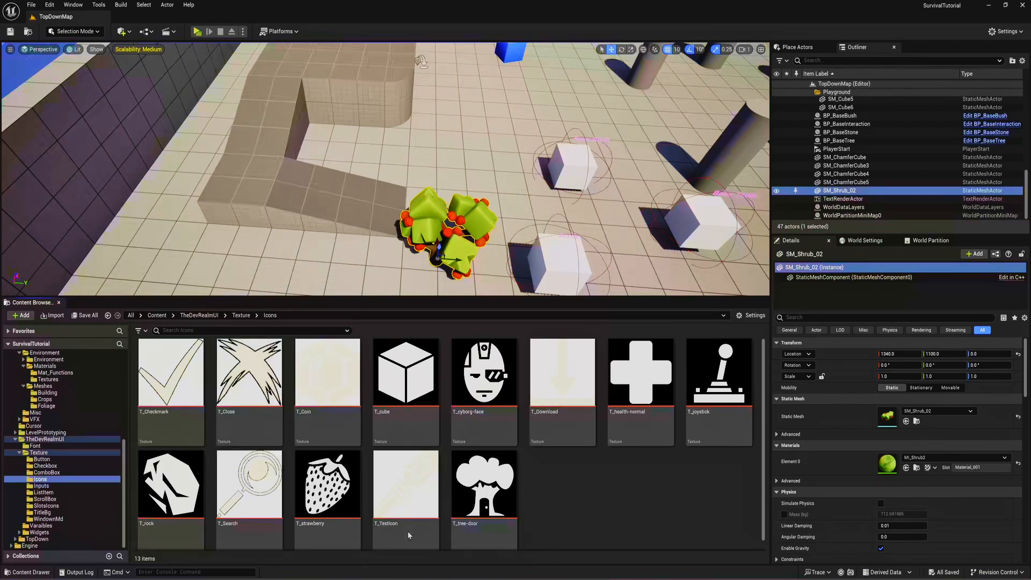
- Switch to Firefox and open game-icons.net
left_click(210, 572)
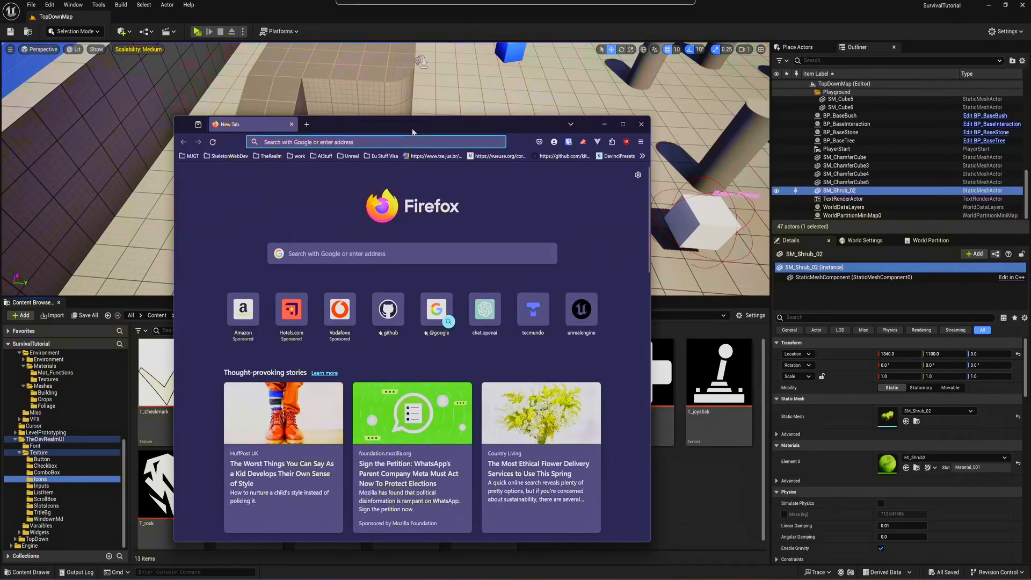
type("game")
key("Return")
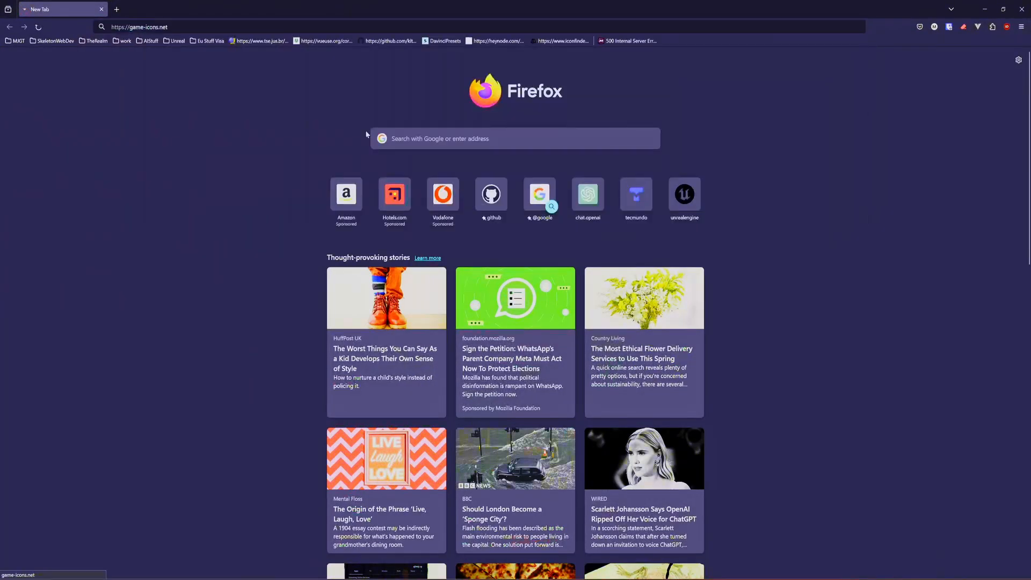
- Search the icon site for "stone" and download the Stone block icon as a PNG
left_click(657, 68)
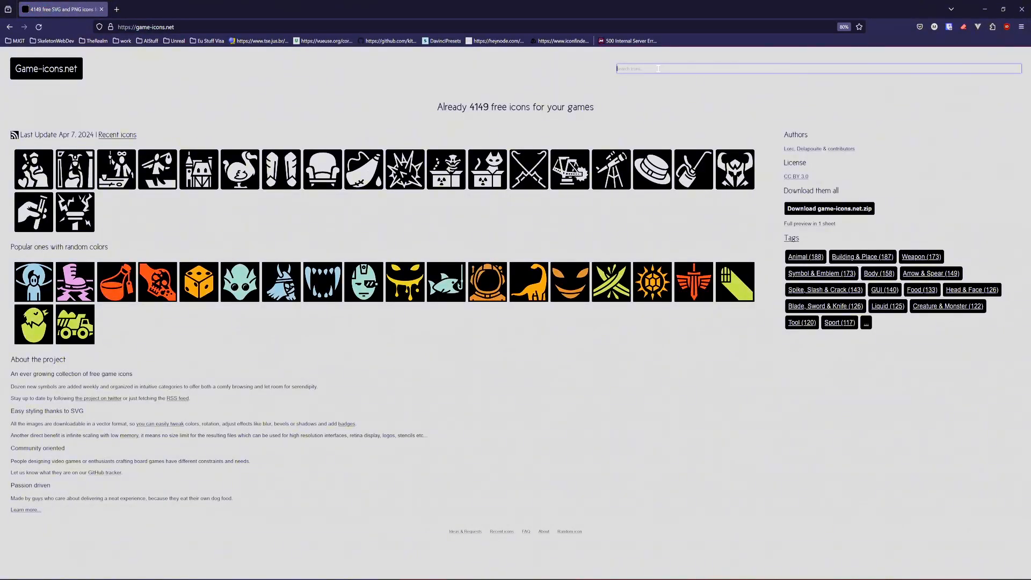
type("stone")
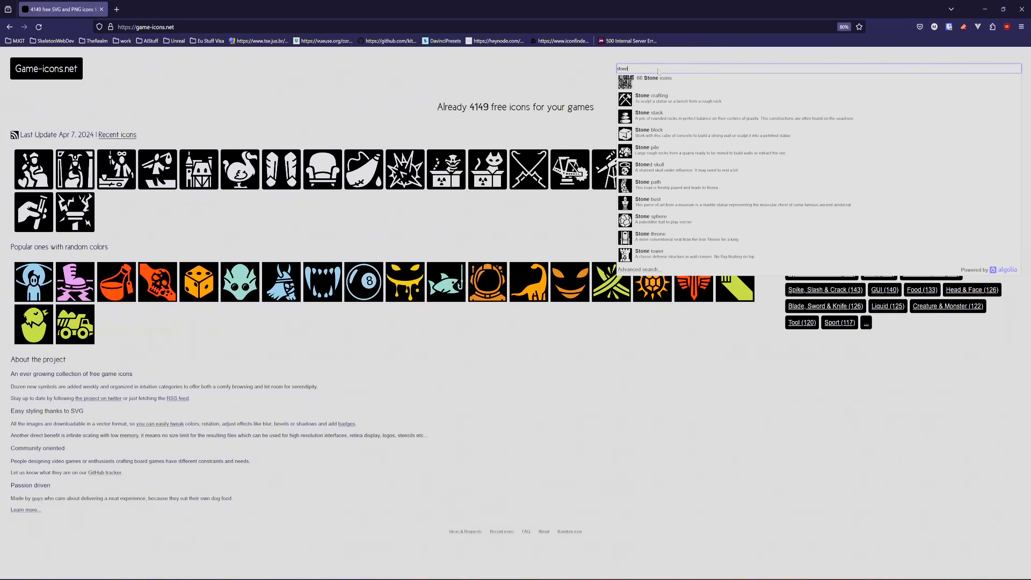
left_click(653, 139)
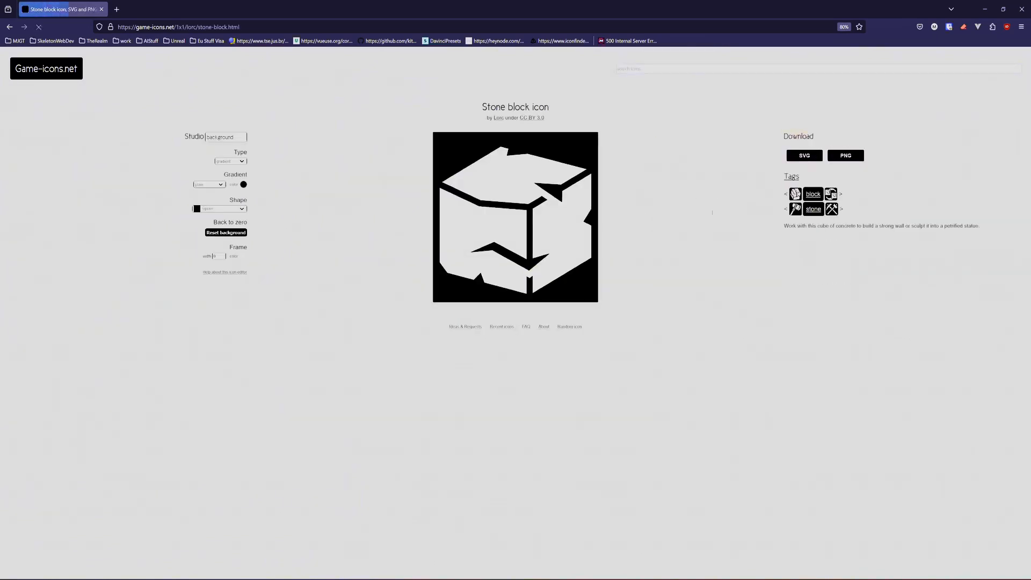
left_click(845, 156)
left_click(634, 68)
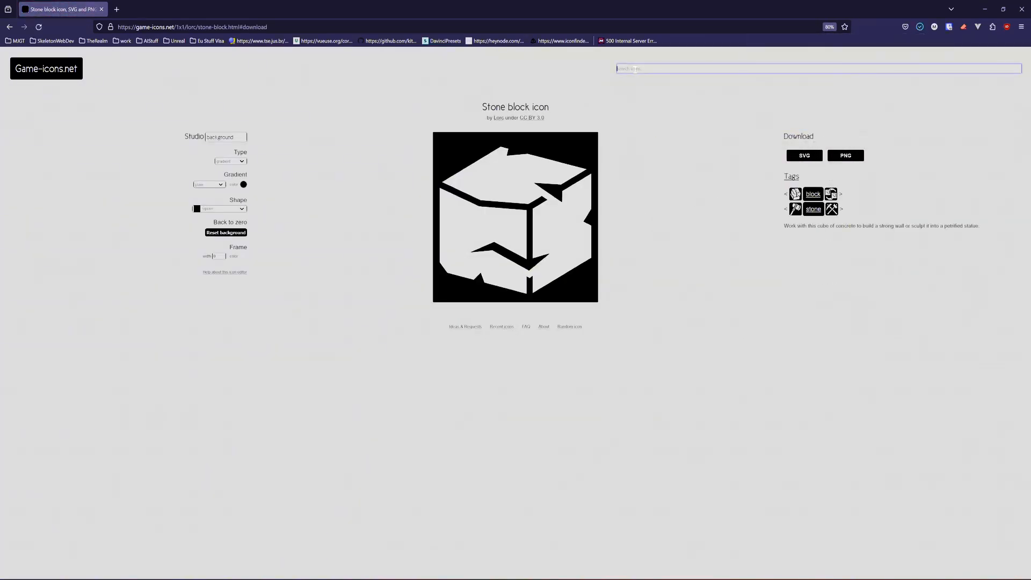
- Switch back to Unreal Editor and run the game in a preview window to check the resource widget on screen
mouse_move(245, 577)
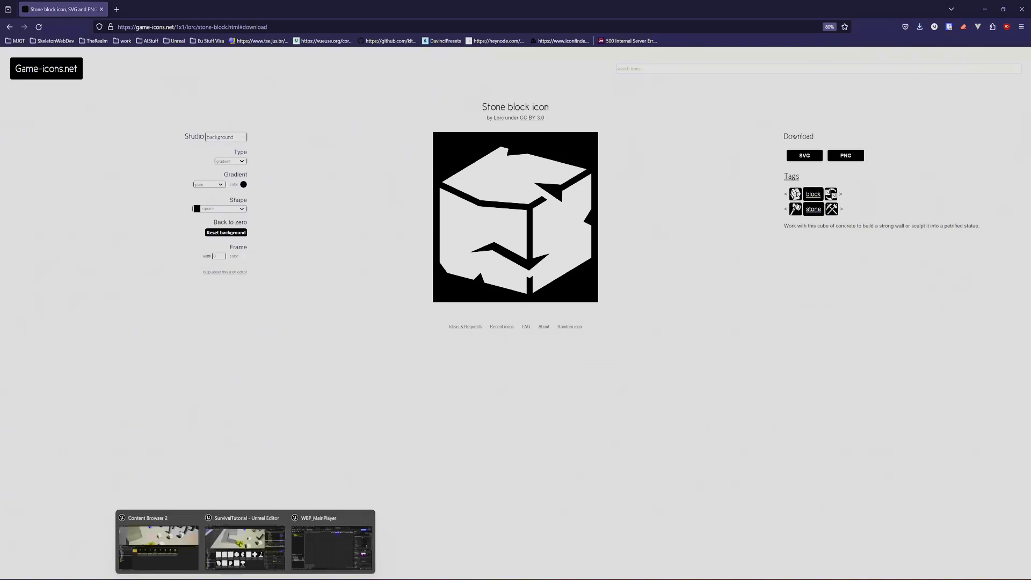
left_click(312, 540)
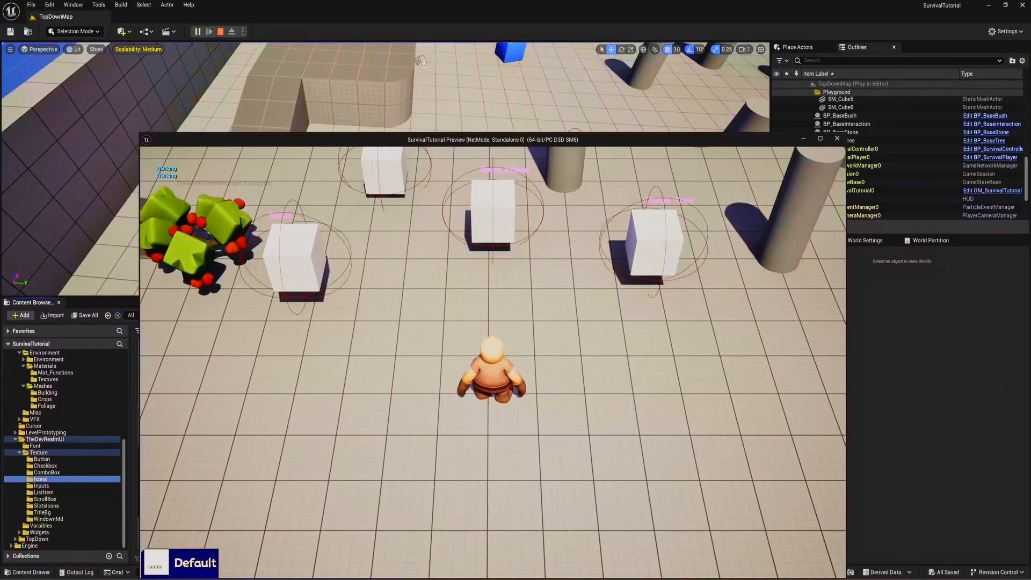
left_click_drag(351, 143, 361, 98)
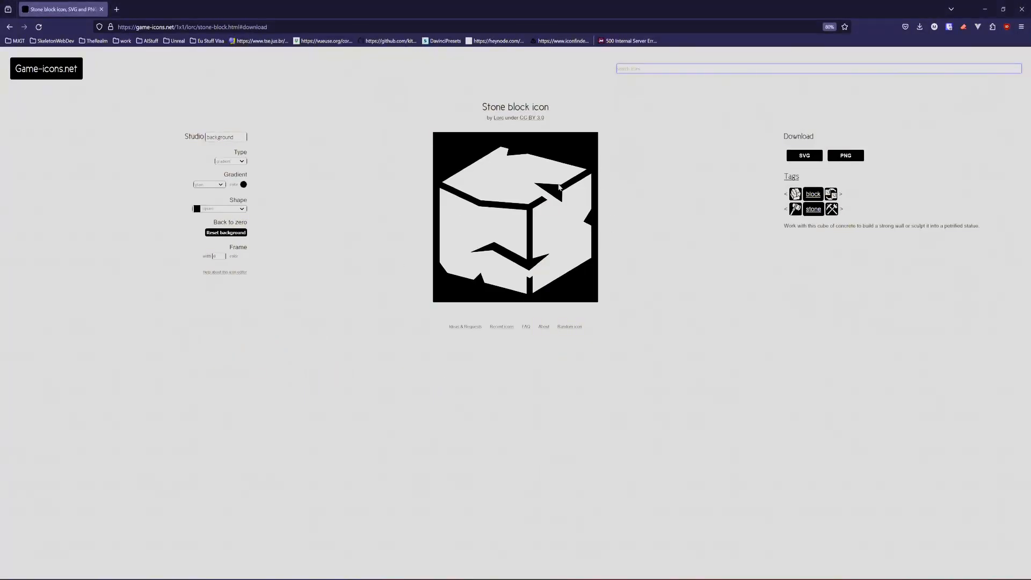
- Switch to File Explorer, open the Downloads folder and delete the stone-block.png file
left_click(217, 572)
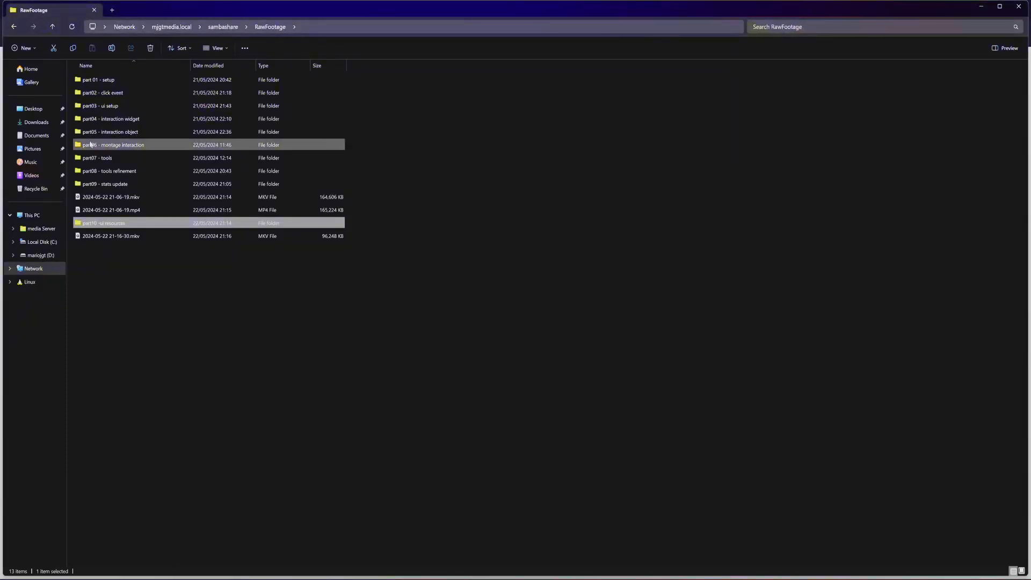
left_click(29, 123)
left_click(86, 93)
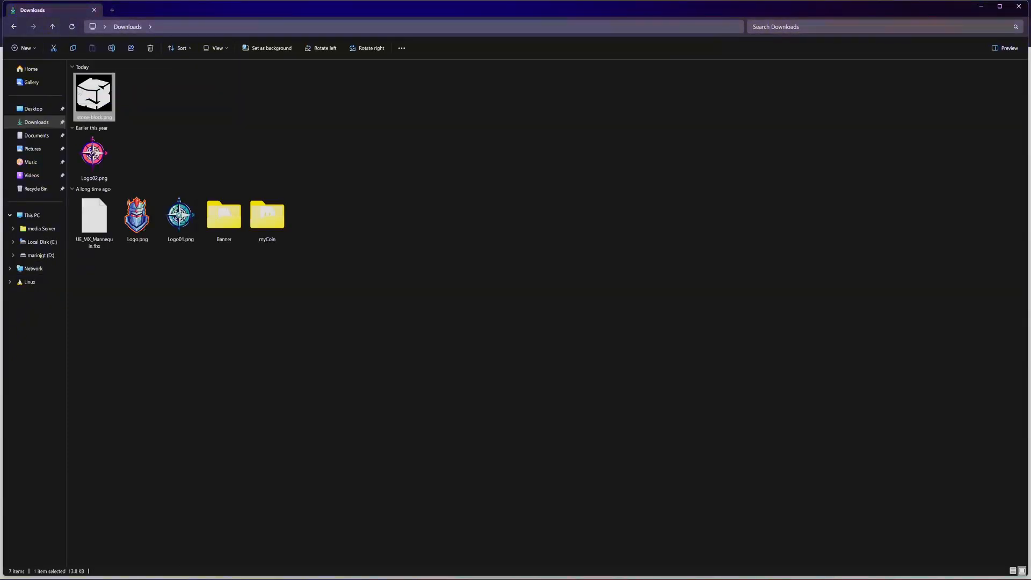
key("Delete")
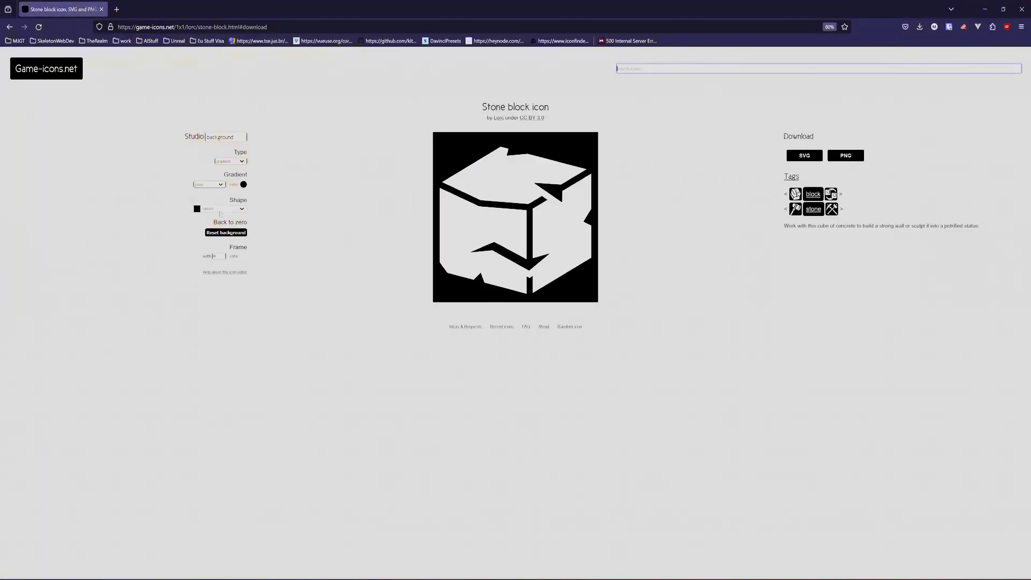
- Try a light grey background colour for the Stone block icon
left_click(220, 209)
left_click(243, 185)
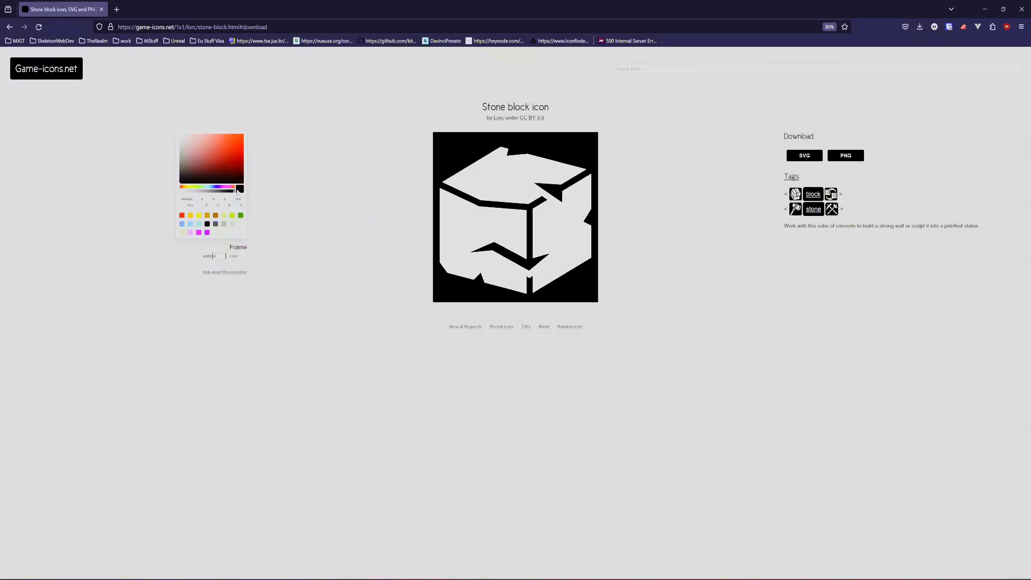
left_click(182, 150)
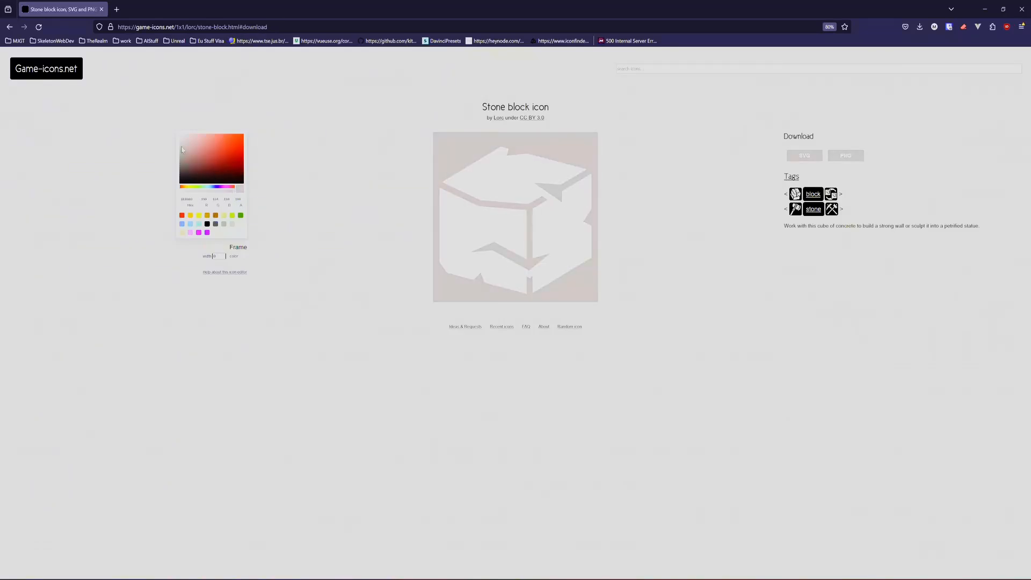
mouse_move(184, 149)
left_mouse_down()
mouse_move(181, 163)
mouse_move(265, 211)
left_mouse_up()
left_click(322, 297)
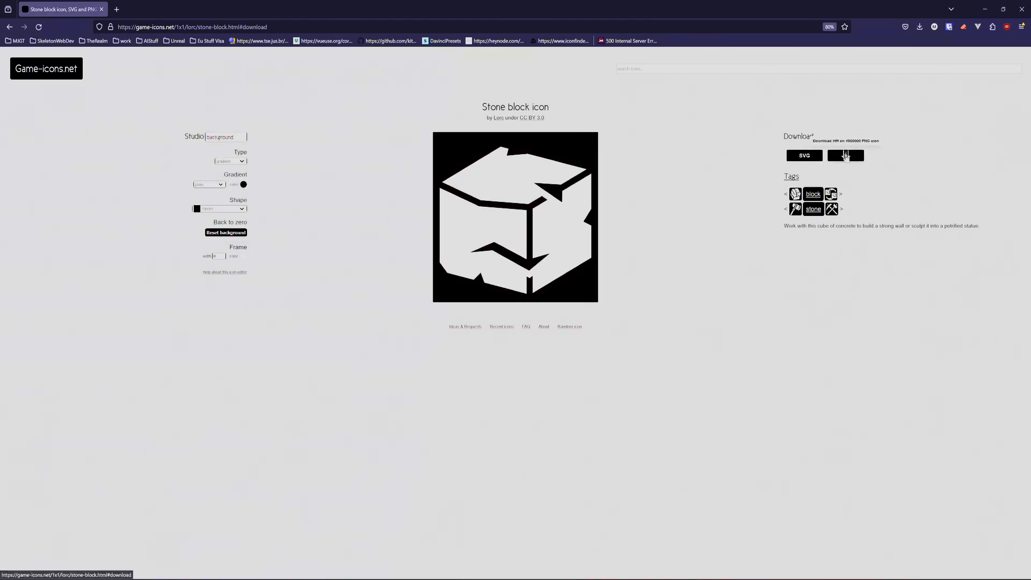
- Download the Stone block icon as a PNG, and search for "wood" to download the Wood beam icon as a PNG
left_click(845, 156)
left_click(634, 68)
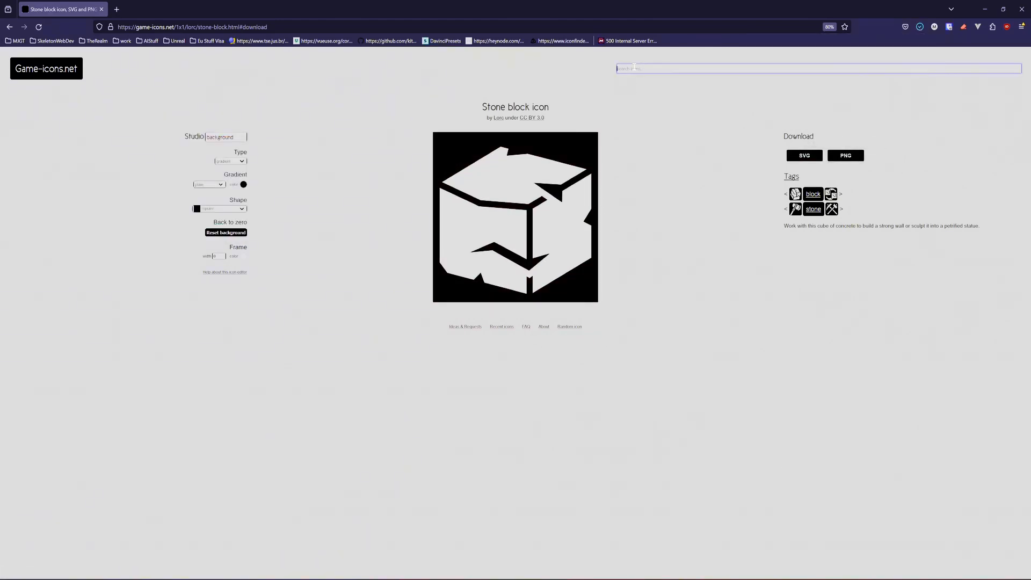
type("wood")
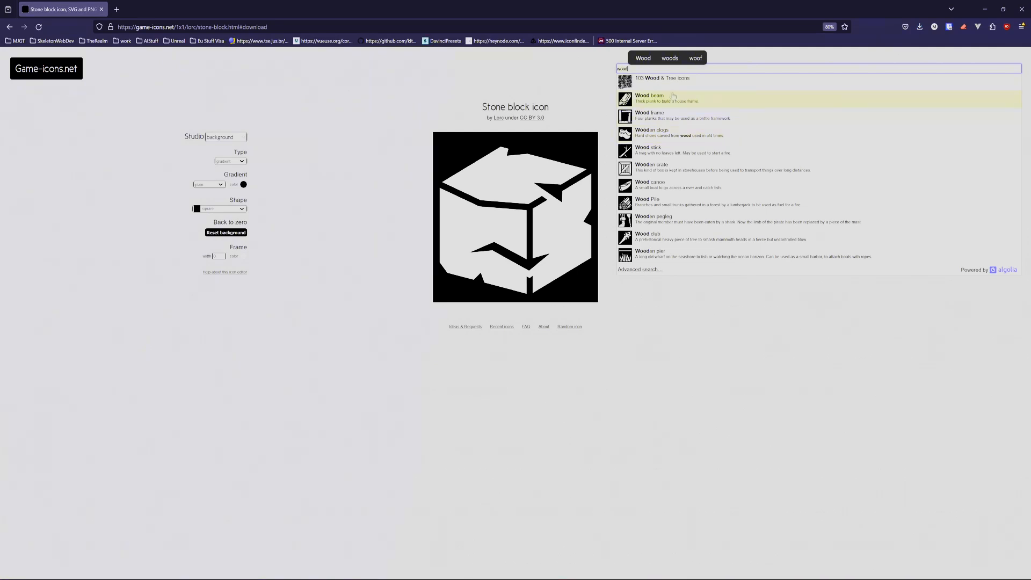
left_click(673, 96)
left_click(846, 156)
- Search the icon site for "berry" and download the Berries bowl icon as a PNG
left_click(634, 69)
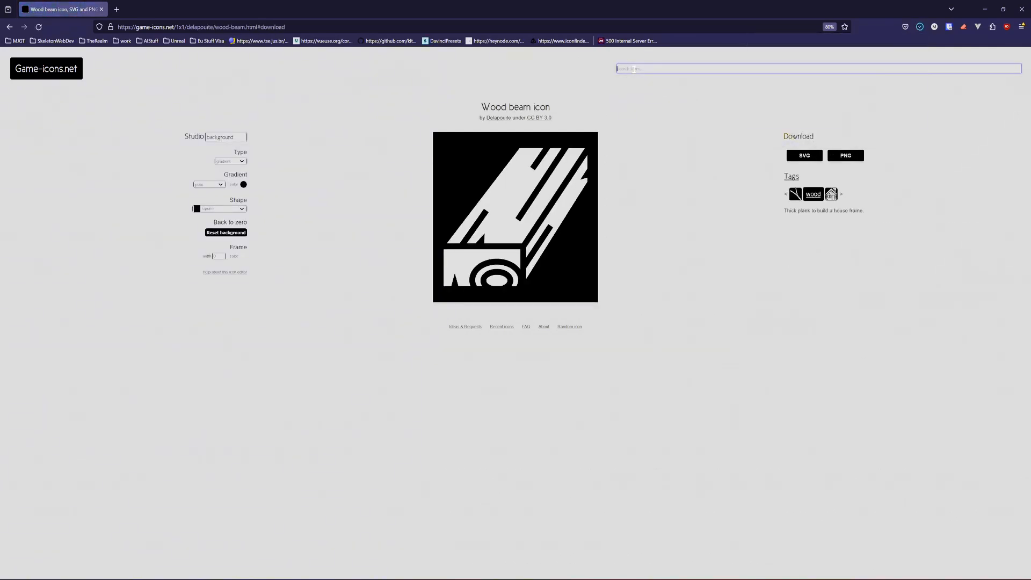
type("food")
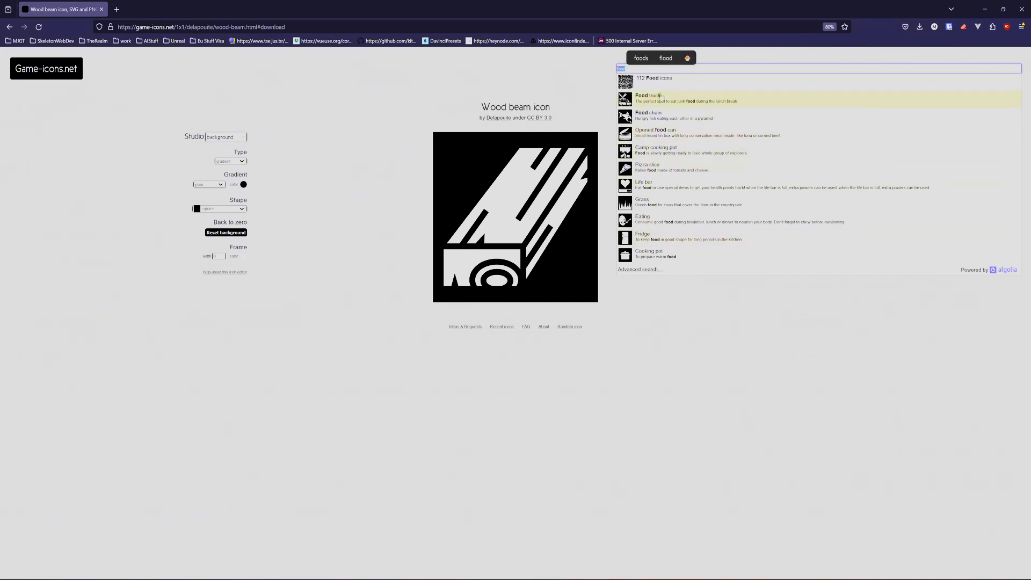
type("berry")
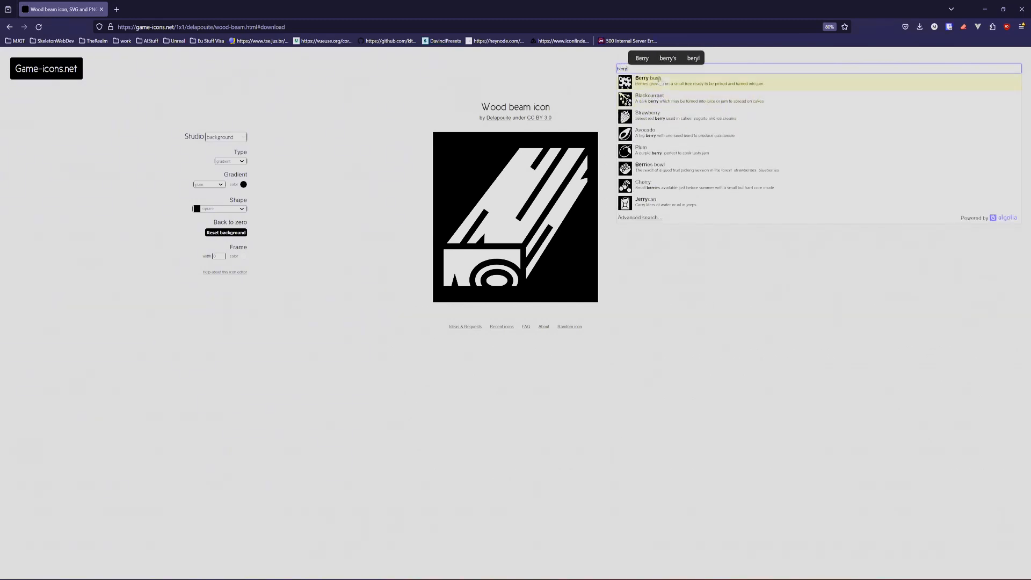
left_click(658, 170)
left_click(846, 155)
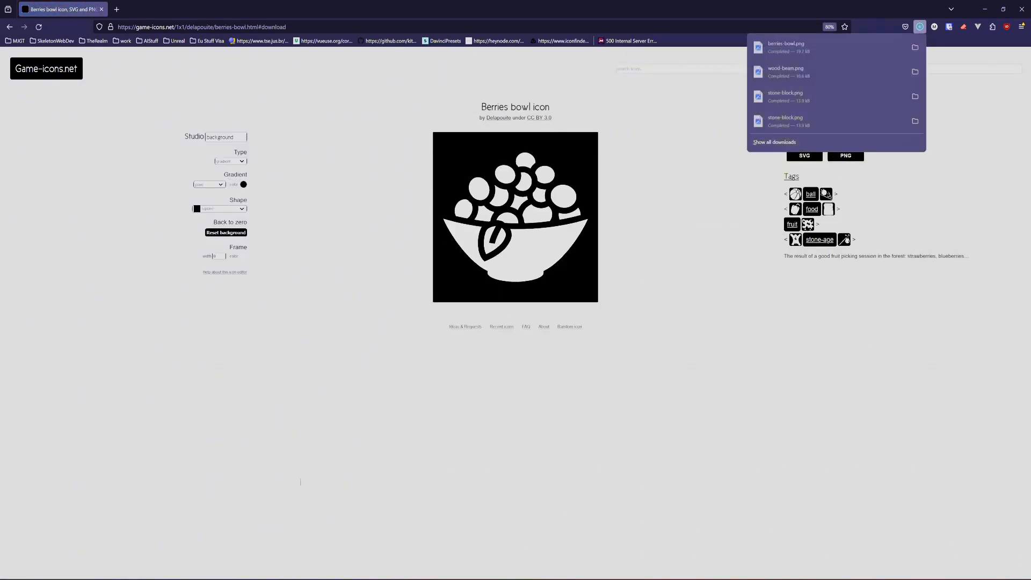
- In the Downloads folder, rename the three icon files to T_stone-block.png, T_wood-beam.png and T_berries-bowl.png
left_click(196, 569)
left_click(105, 115)
key("F2")
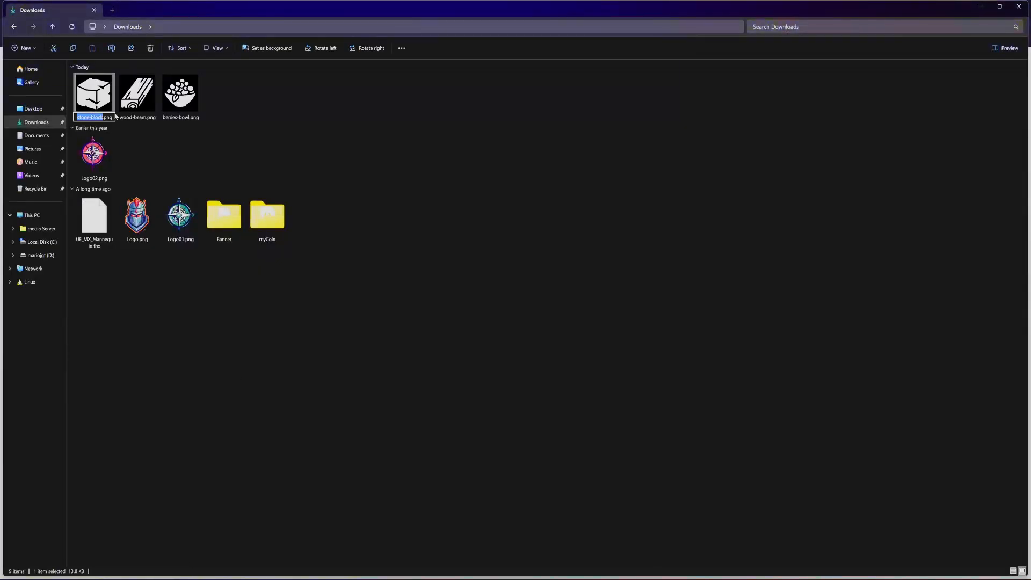
type("T_")
key("Tab")
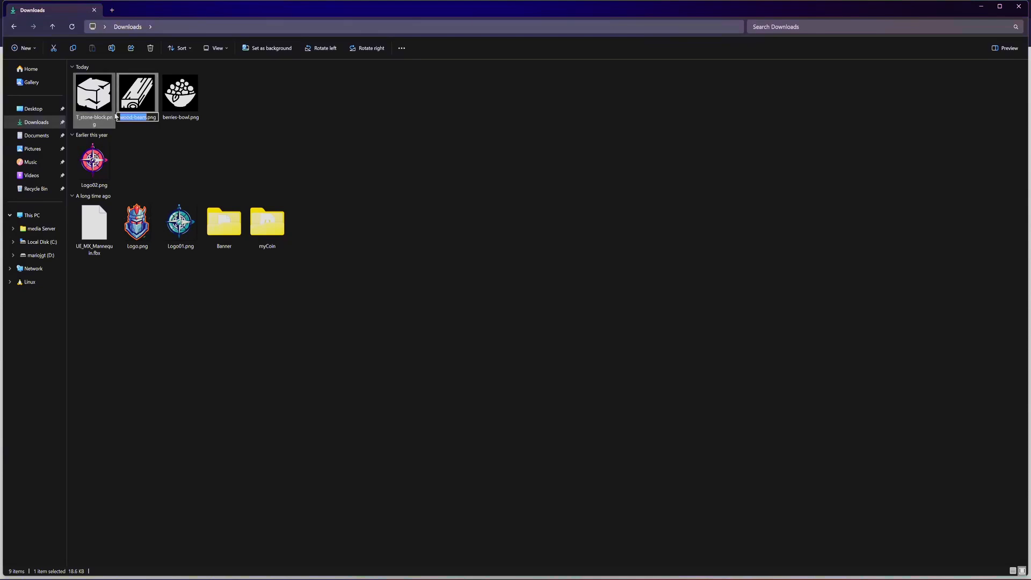
type("T_")
key("Tab")
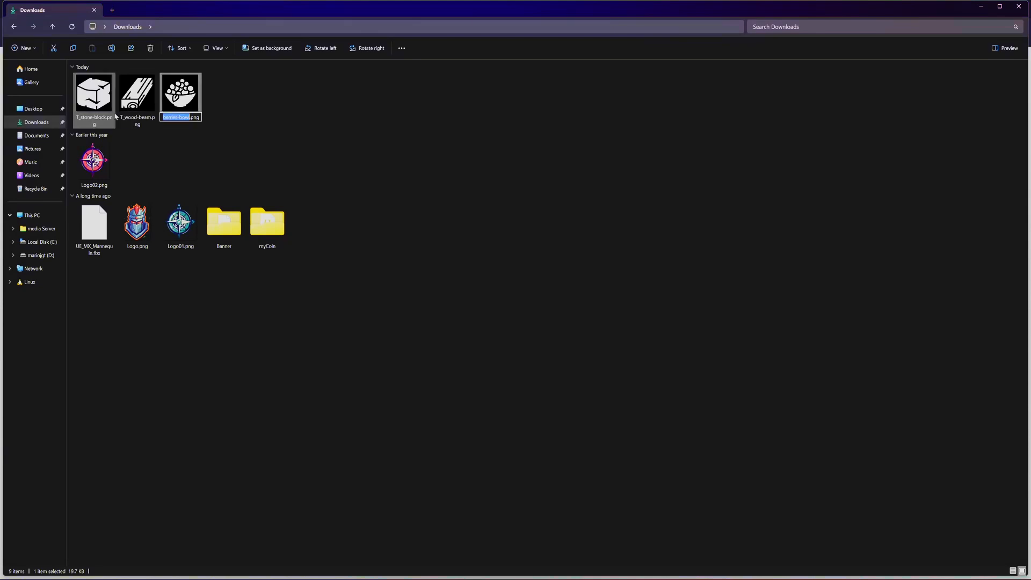
key("Return")
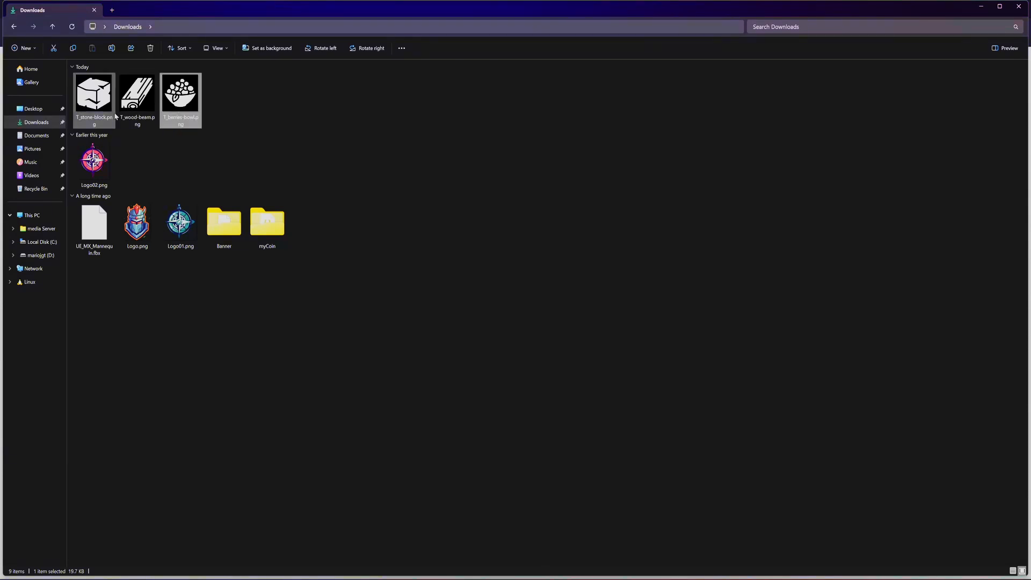
- Import the three T_ icon files into Unreal Editor's TheDevRealmUI/Texture/Icons folder and save the new textures
left_click_drag(237, 108, 105, 101)
left_click_drag(102, 100, 528, 252)
key("alt+Tab")
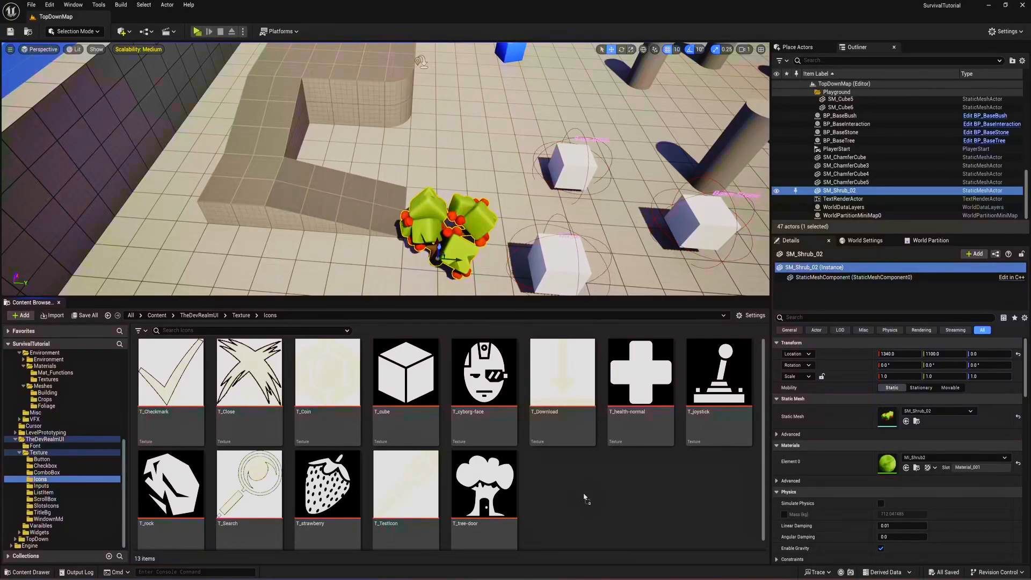
left_click_drag(585, 499, 585, 499)
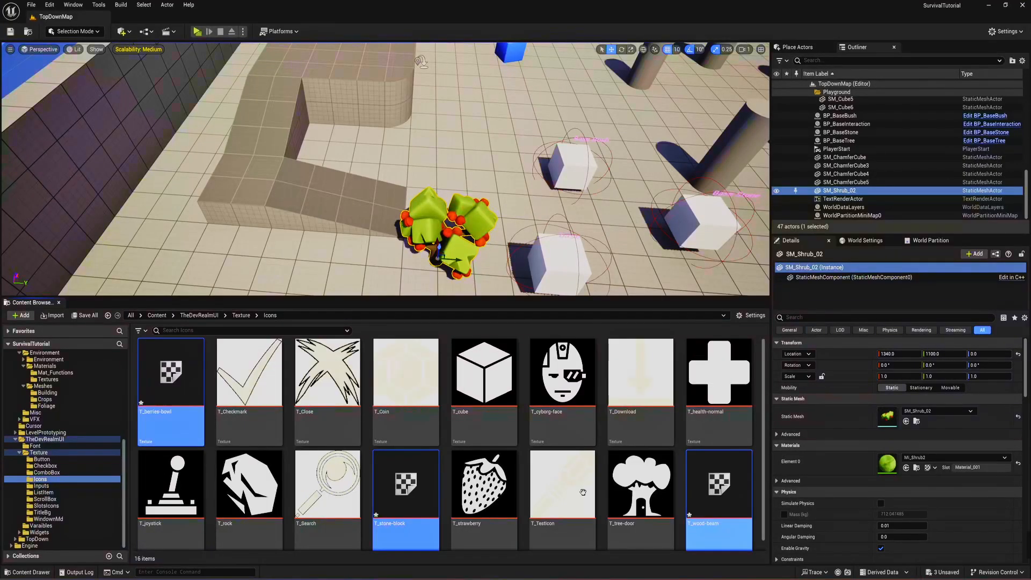
left_click(86, 316)
left_click(577, 387)
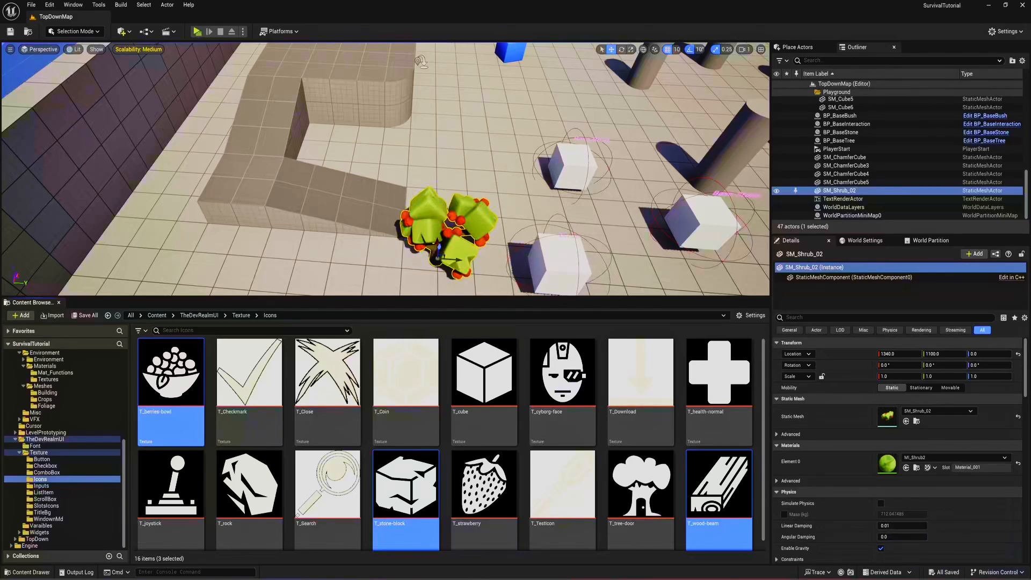
- Bring up the WBP_MainPlayer designer and rename the WBP_Resource widget in the Horizontal Box to WBP_ResourceFood
left_click_drag(1030, 59, 490, 51)
scroll(596, 246, "down", 9)
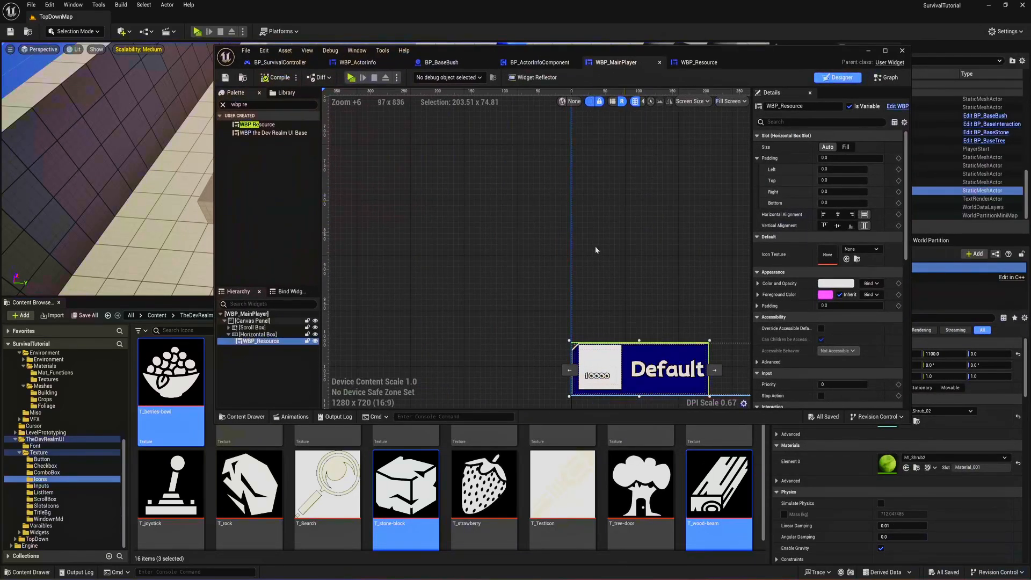
right_click_drag(624, 230, 552, 194)
left_click(267, 353)
left_click(260, 342)
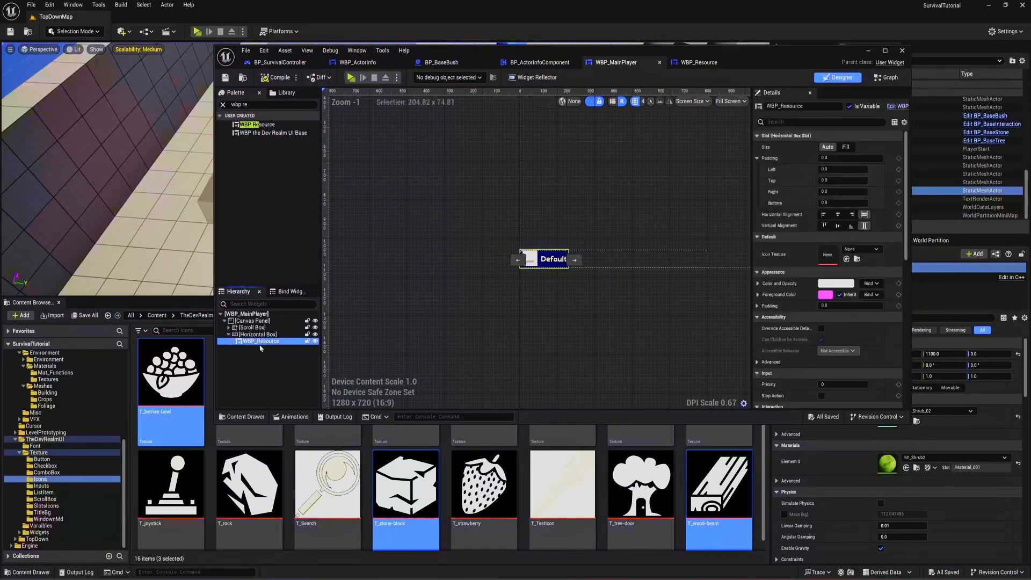
key("F2")
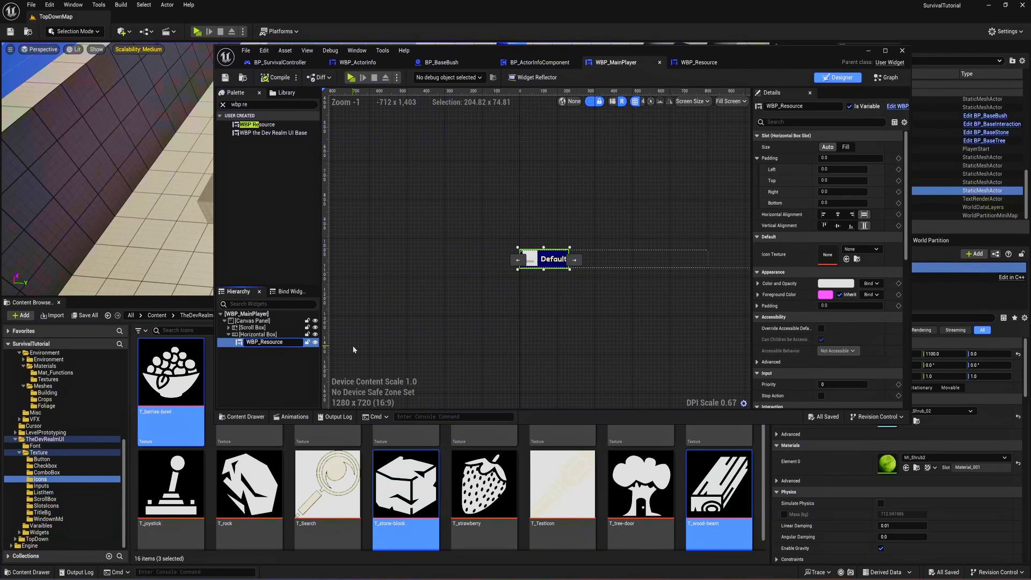
type("Food")
key("Return")
- Duplicate the WBP_ResourceFood widget in the Horizontal Box and strip the "Food_1" ending from the copy's name
key("ctrl+d")
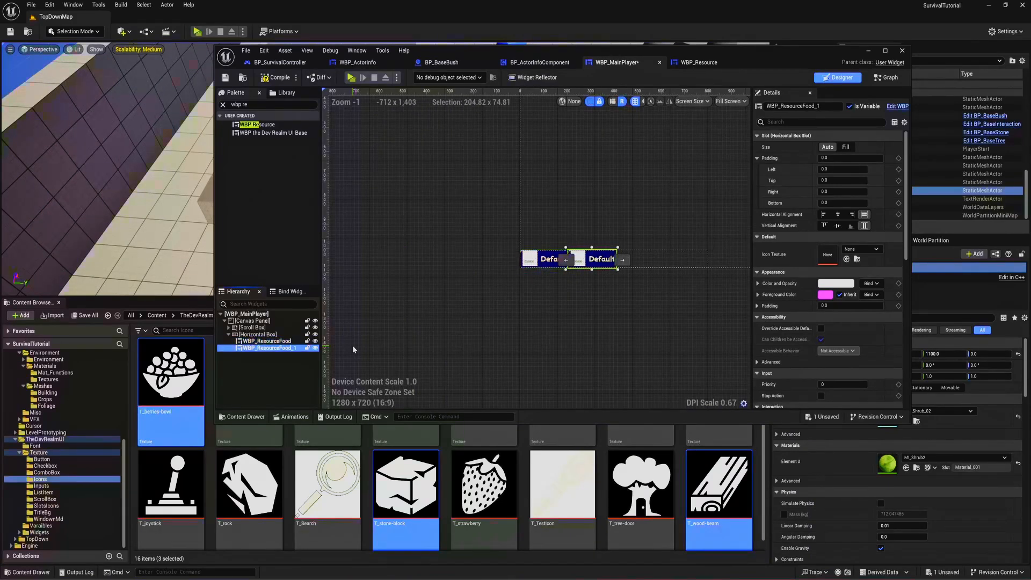
key("F2")
key("End")
key("BackSpace")
key("BackSpace")
key("BackSpace")
key("BackSpace")
key("BackSpace")
key("BackSpace")
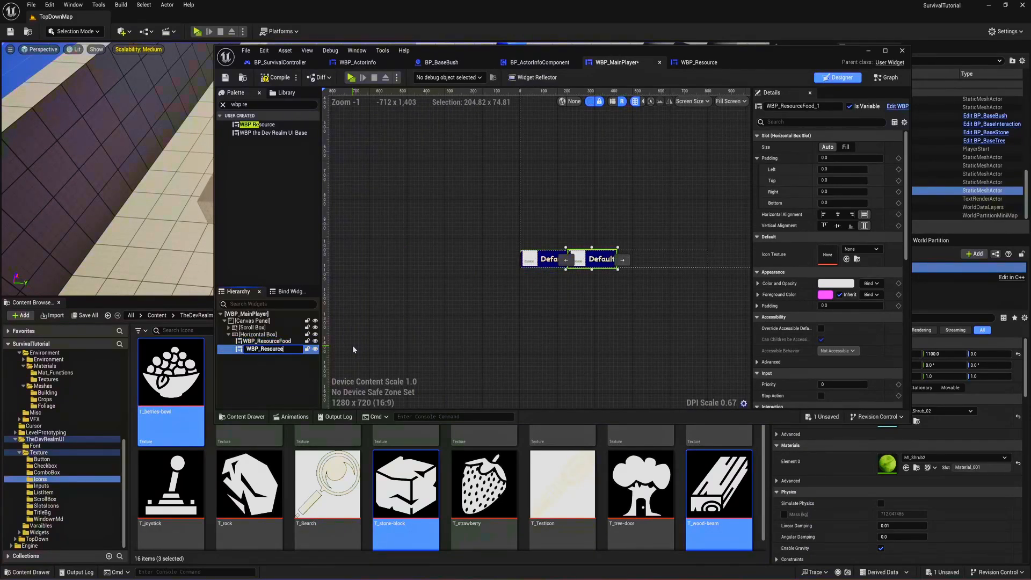
- Rename the duplicated resource widget WBP_ResourceStone, and duplicate it as WBP_ResourceWood within the Horizontal Box, saving the result
type("Stone")
key("Return")
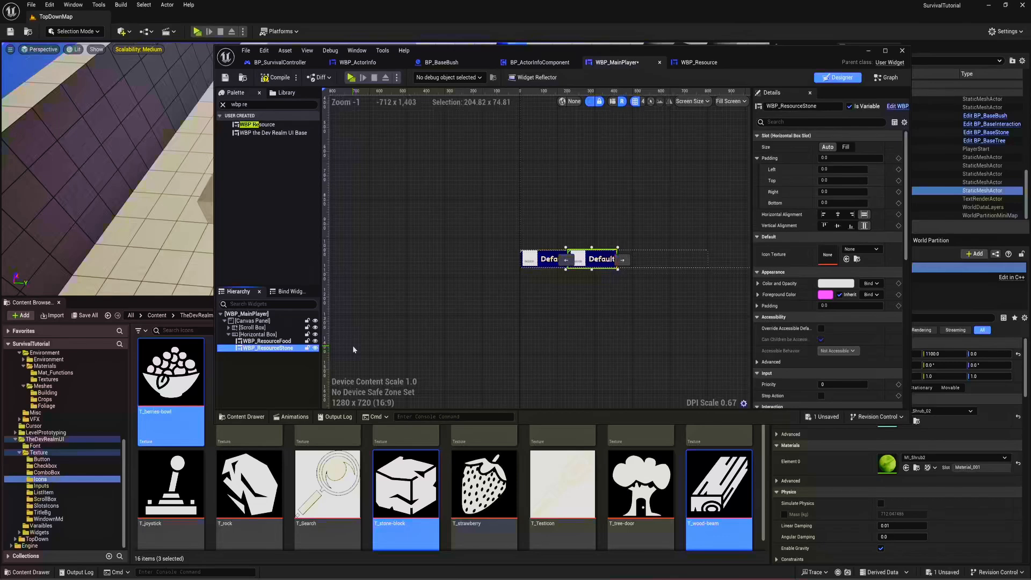
key("ctrl+d")
key("F2")
key("End")
key("BackSpace")
key("BackSpace")
key("BackSpace")
key("BackSpace")
key("BackSpace")
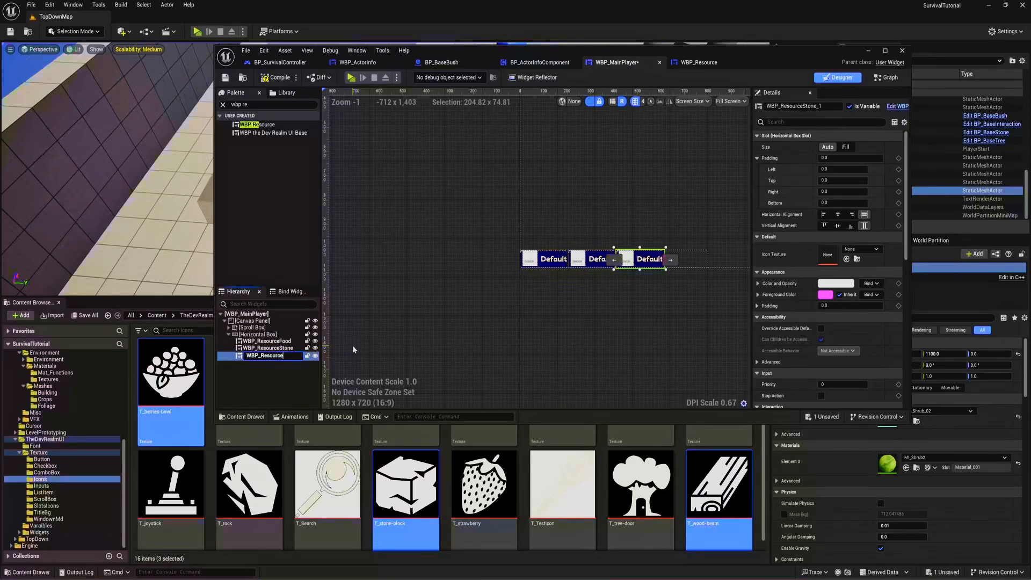
type("Wood")
key("Return")
key("ctrl+s")
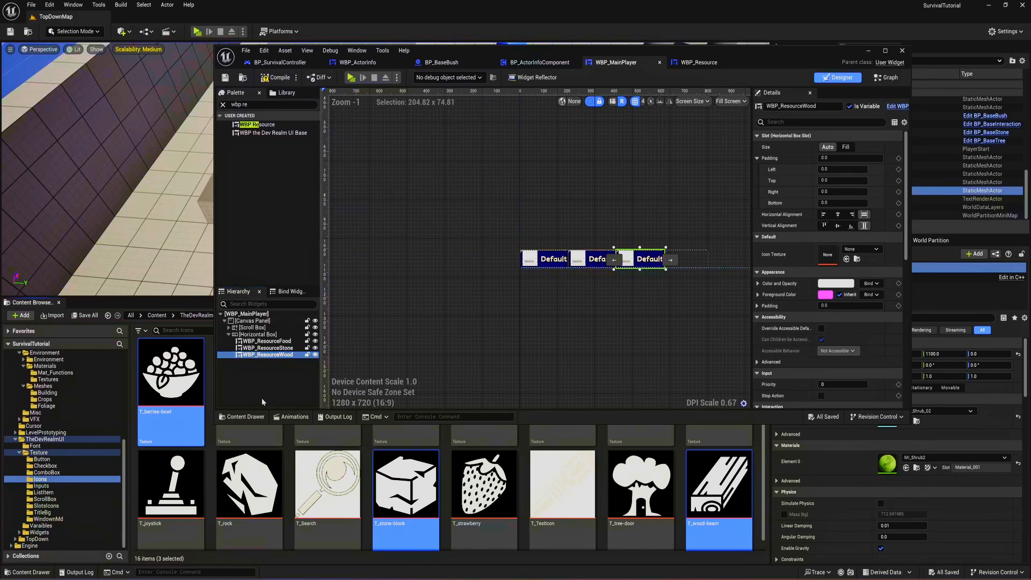
- Assign T_wood-beam as the Icon Texture of WBP_ResourceWood
left_click_drag(712, 497, 830, 253)
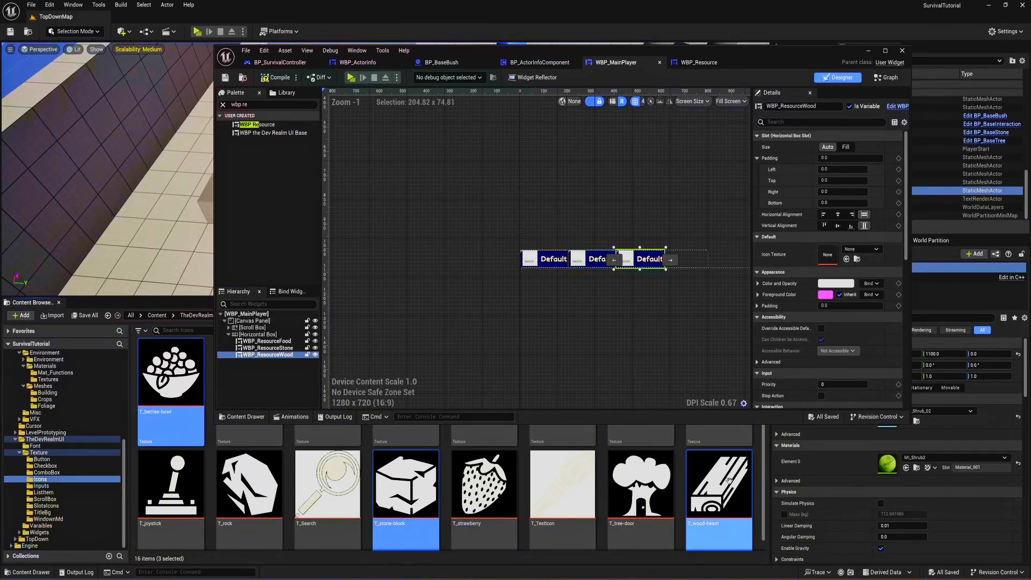
left_click_drag(729, 481, 832, 257)
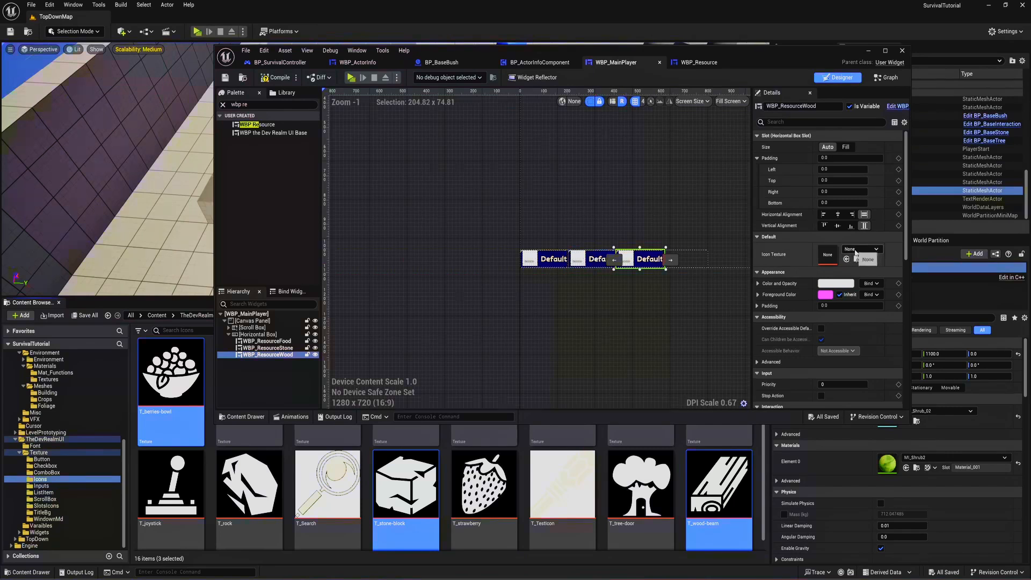
left_click(856, 251)
type("wood")
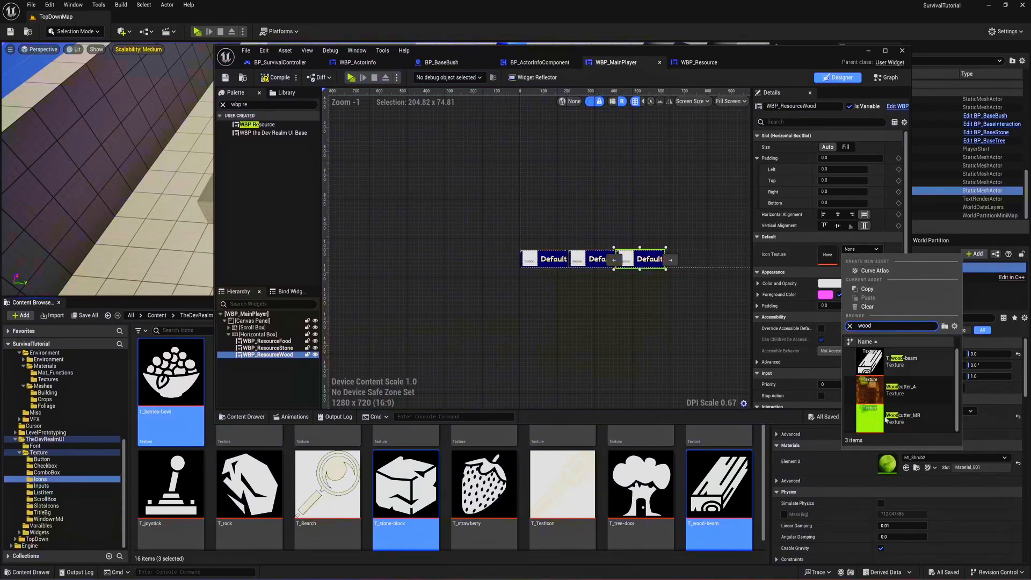
left_click(892, 361)
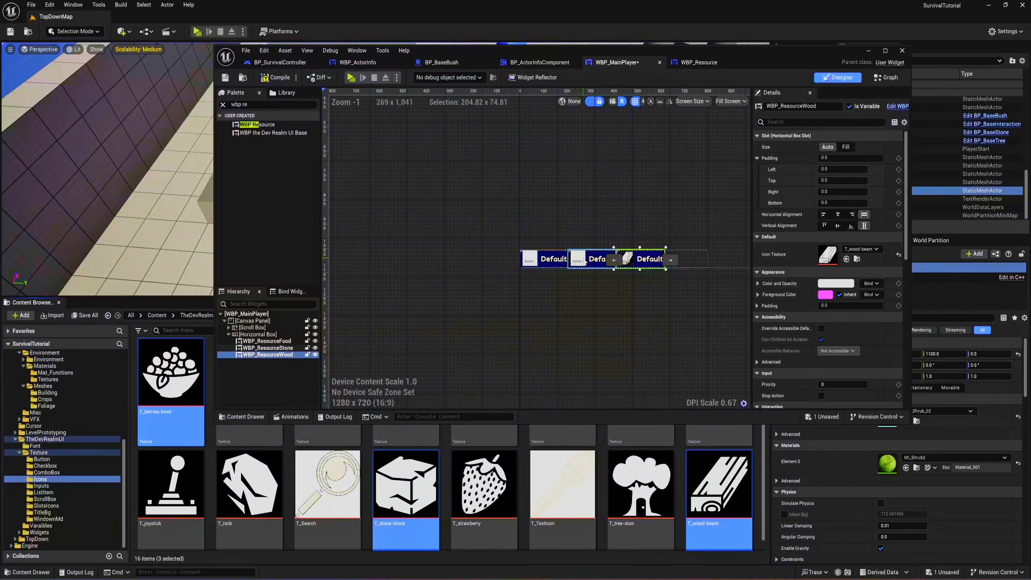
- Assign T_stone-block as the Icon Texture of WBP_ResourceStone
left_click(590, 259)
left_click(859, 249)
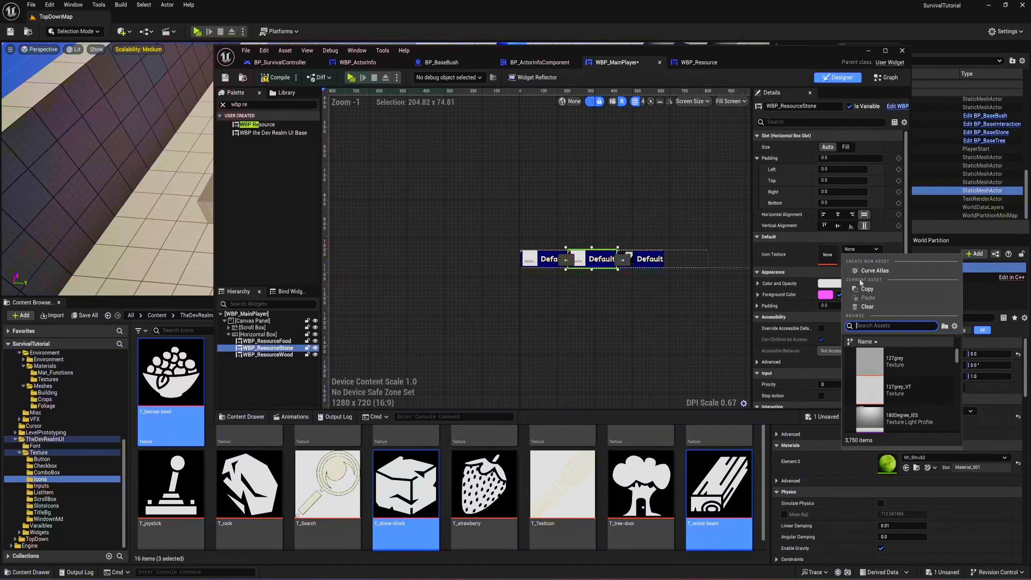
type("stone")
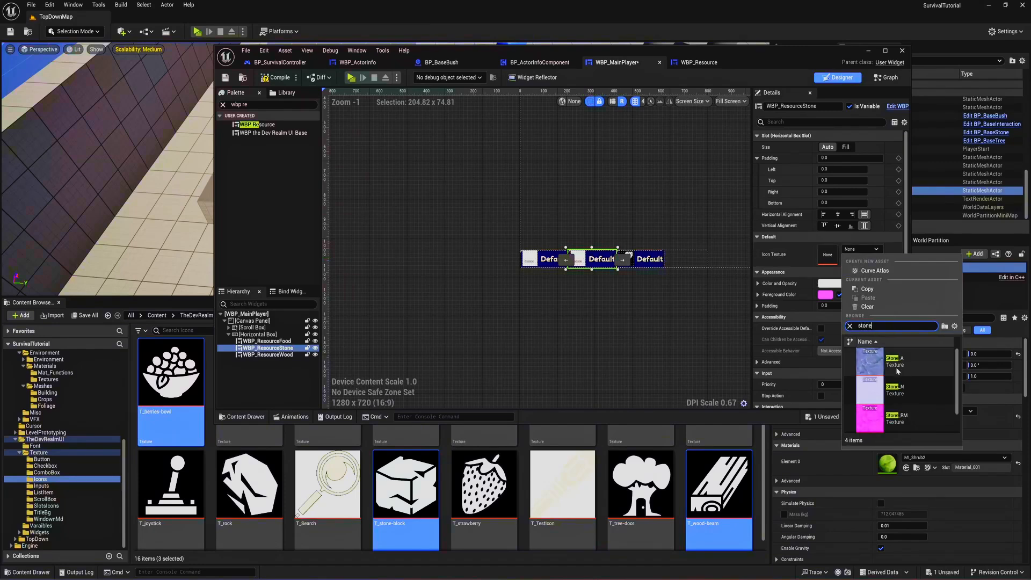
left_click(920, 423)
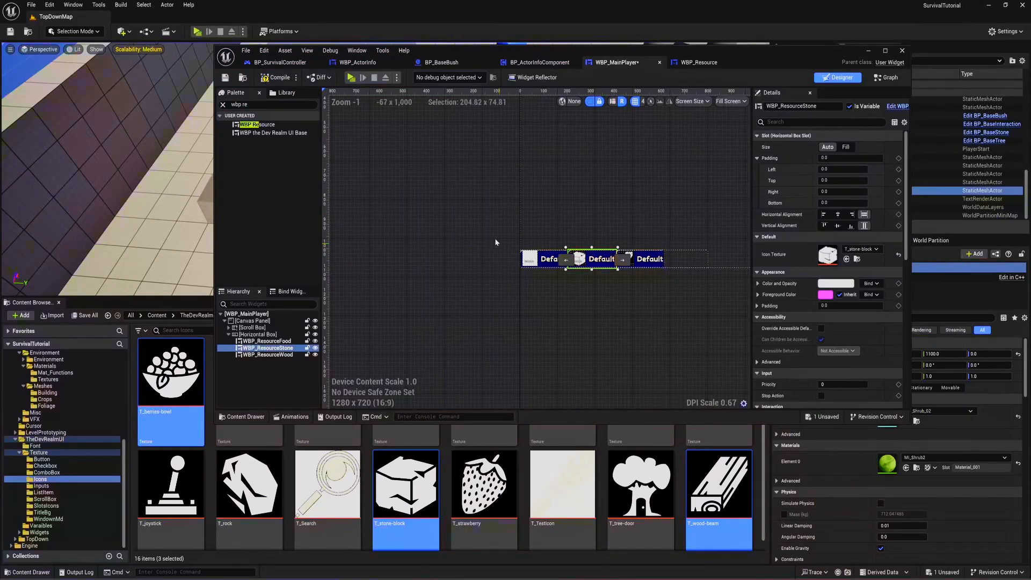
- Assign the T_berries-bowl texture as the icon of WBP_ResourceFood and save the widget blueprint
left_click(547, 259)
left_click(857, 249)
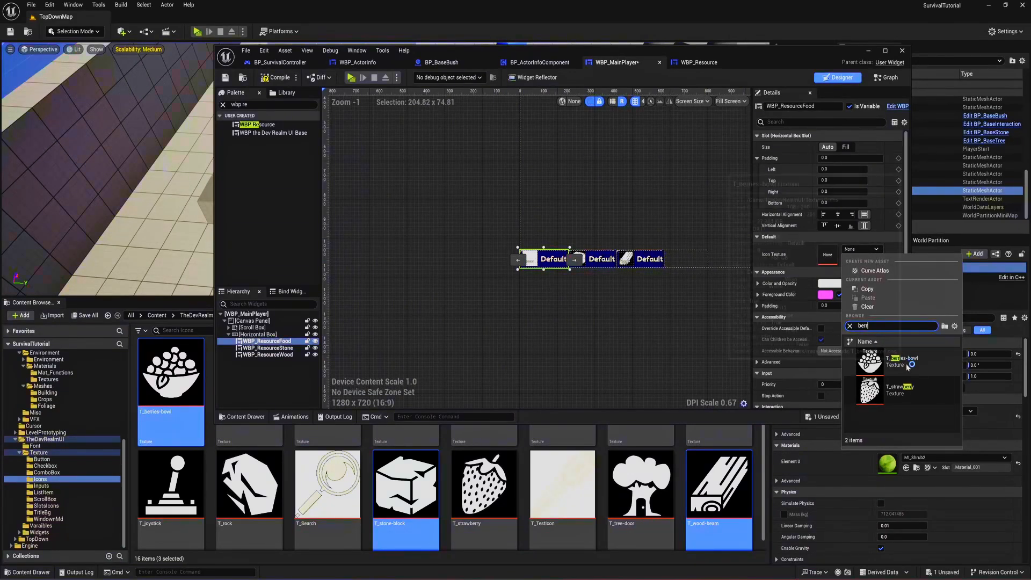
left_click(897, 361)
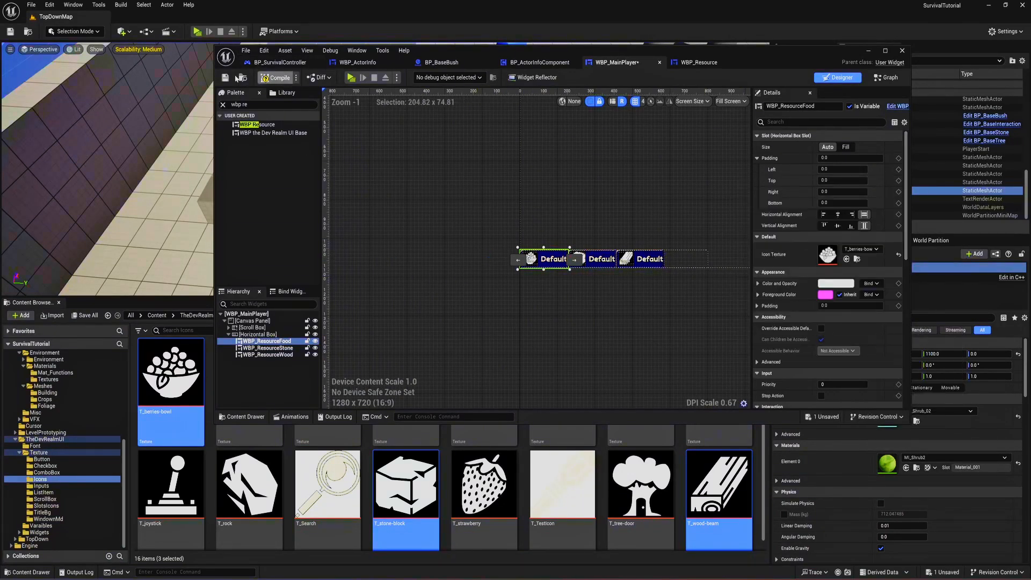
key("ctrl+s")
- Maximize the widget editor window and run a game preview to check the three resource icons on screen
double_click(743, 60)
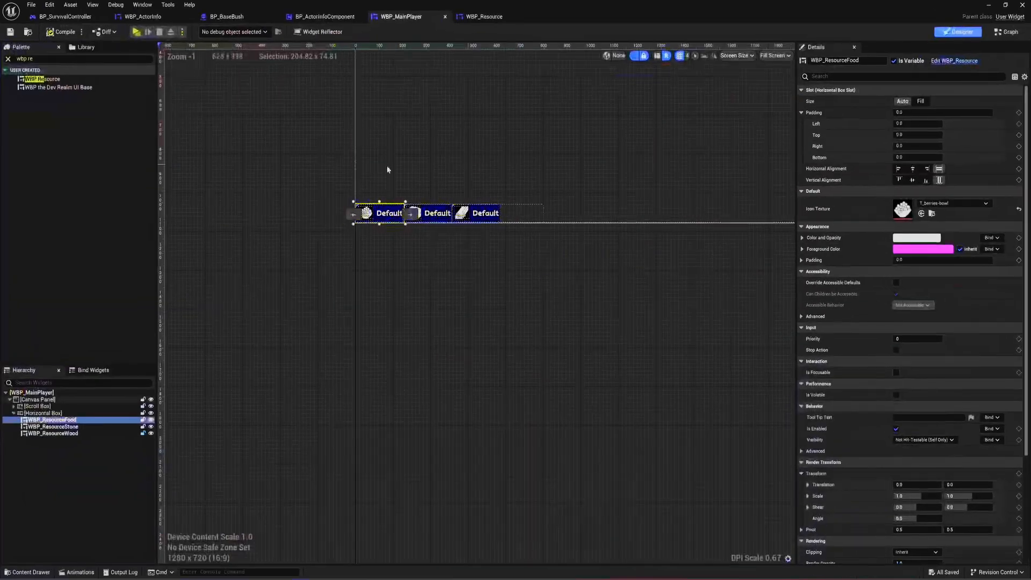
key("alt+p")
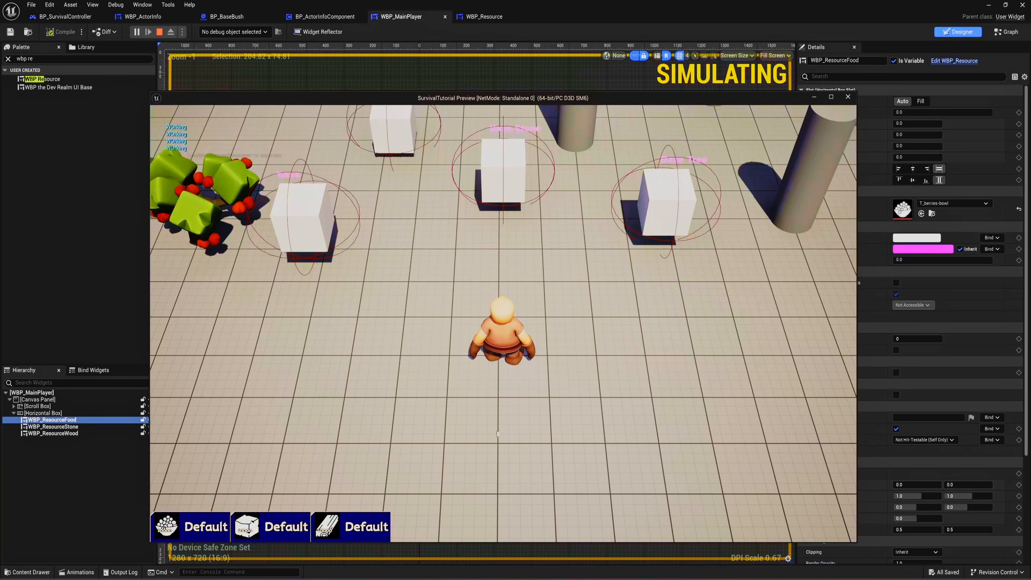
key("Escape")
- Set the left padding of WBP_ResourceStone to 10
scroll(472, 265, "up", 6)
left_click(475, 252)
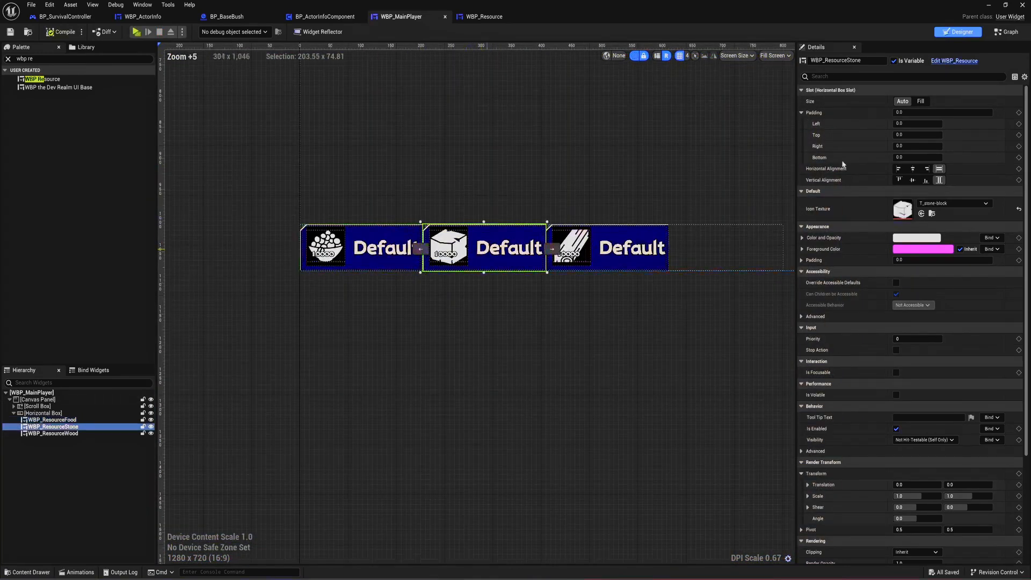
left_click(903, 123)
type("10")
key("Return")
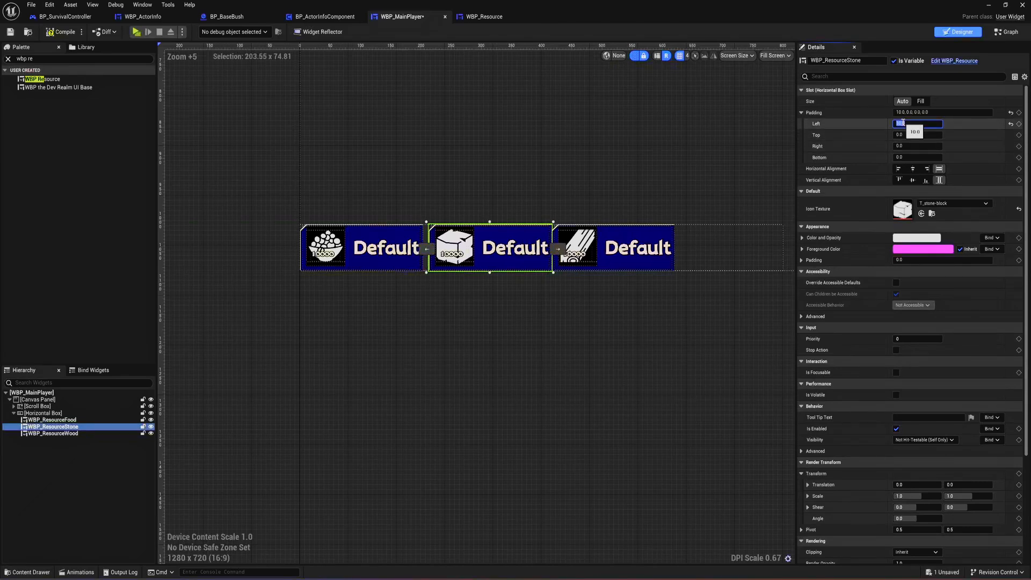
- Try a left padding of 20 on WBP_ResourceWood, settle on 10, and check the saved spacing in a game preview
left_click(633, 240)
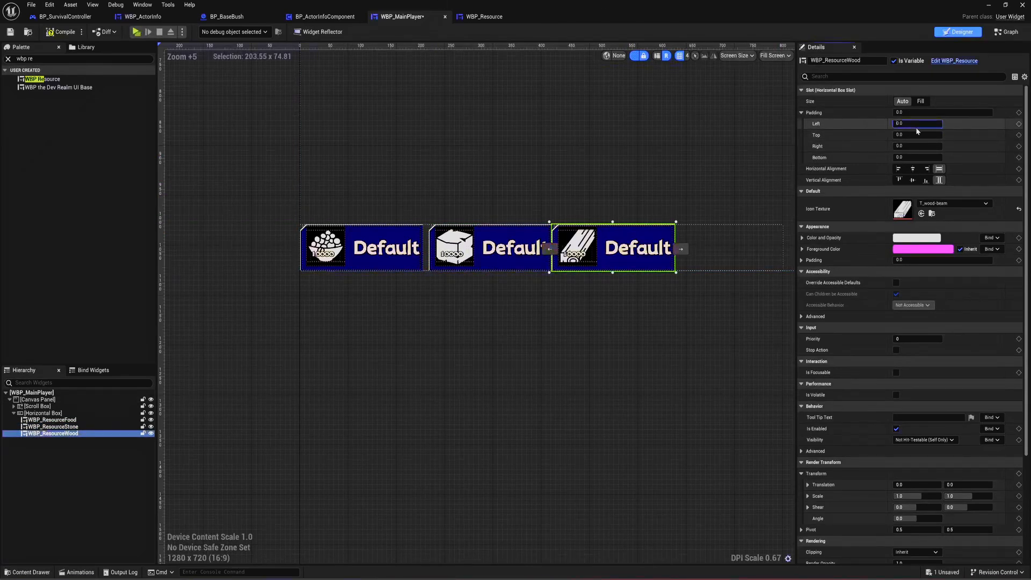
type("20")
key("Return")
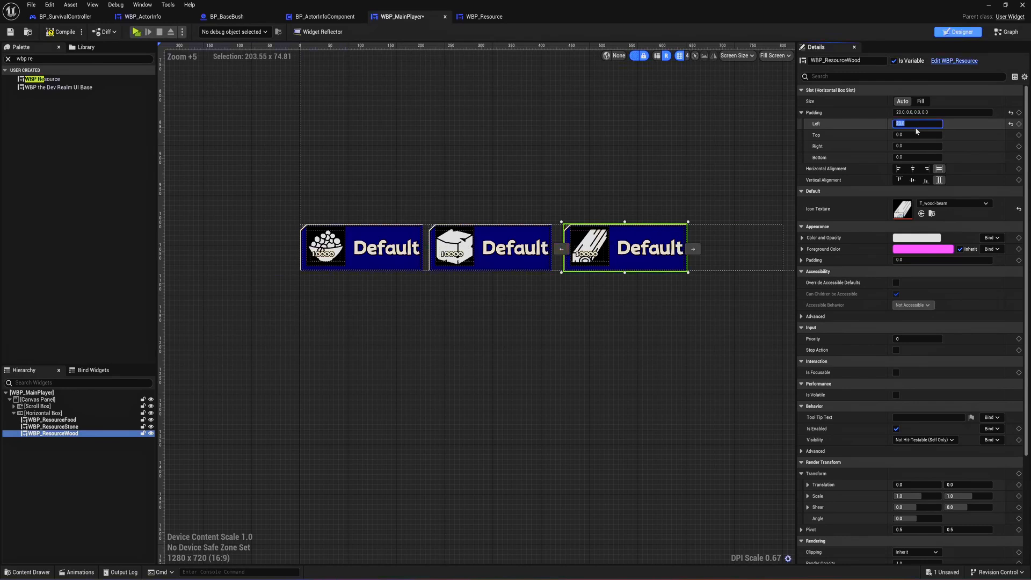
type("10")
key("Return")
key("ctrl+s")
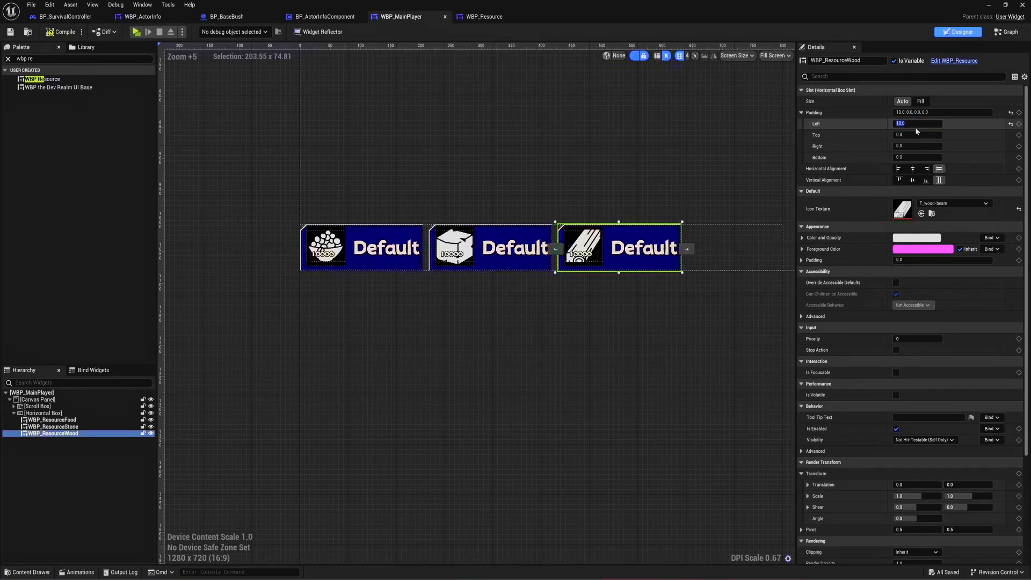
key("alt+p")
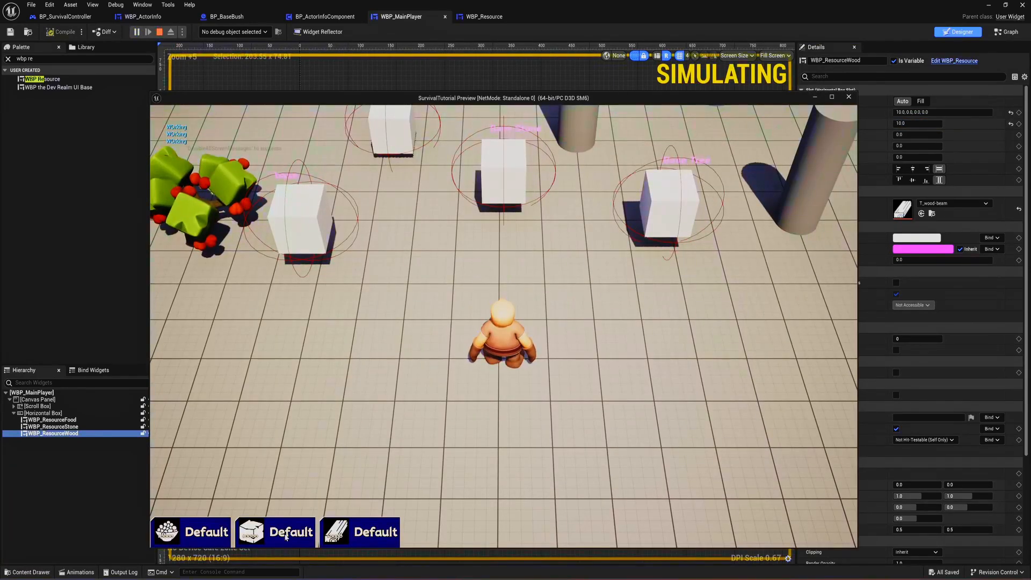
key("Escape")
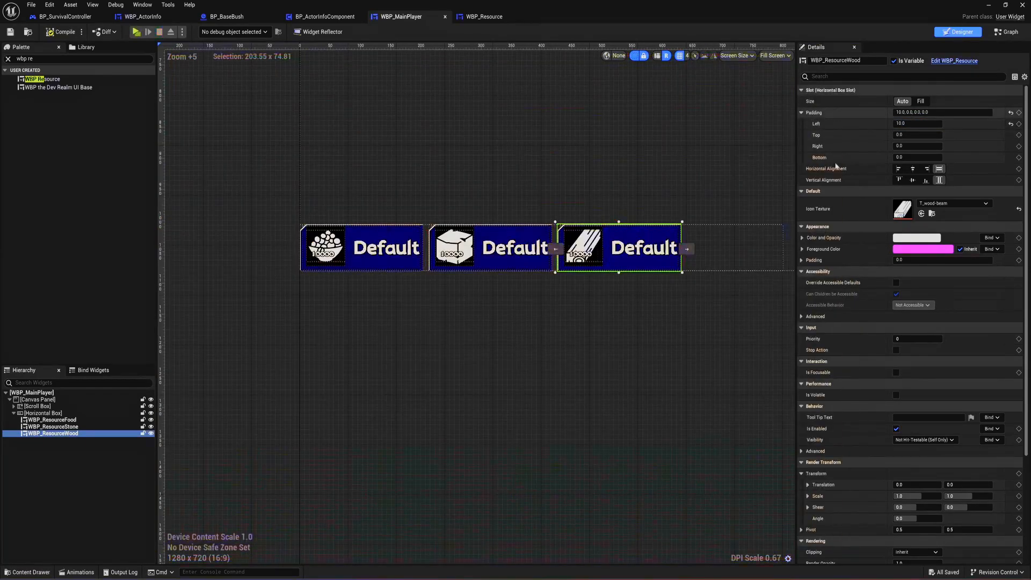
- In WBP_Resource, enable Hide Border and Hide Qty on the Icon, compile, and check the result in a game preview
left_click(482, 18)
left_click(961, 32)
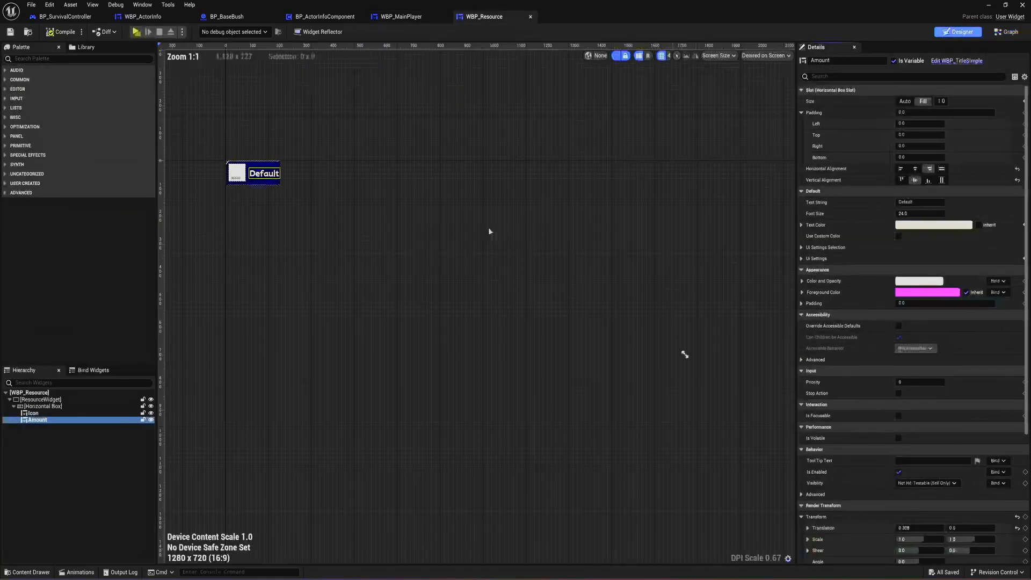
scroll(331, 207, "up", 7)
left_click(433, 218)
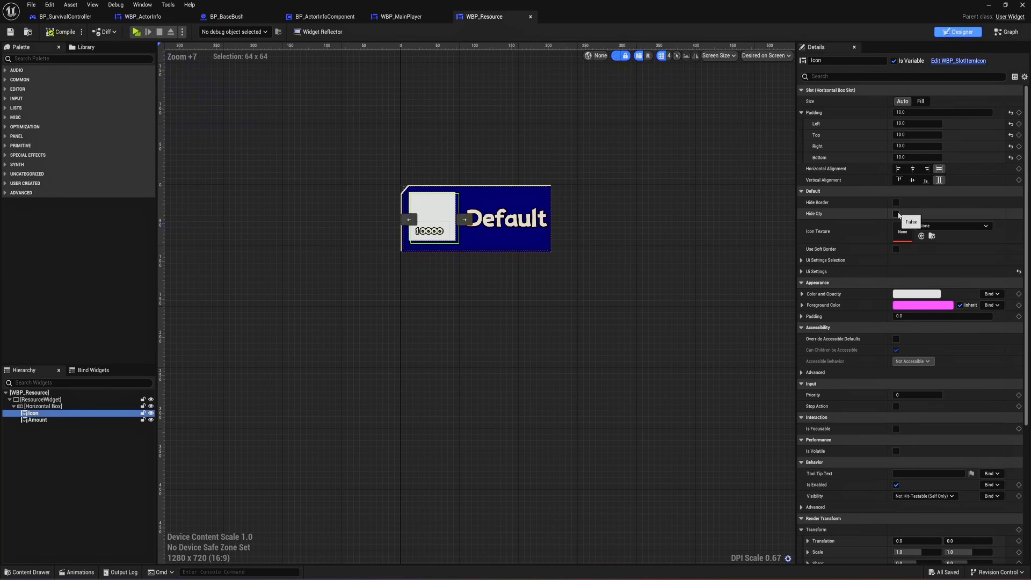
left_click(896, 213)
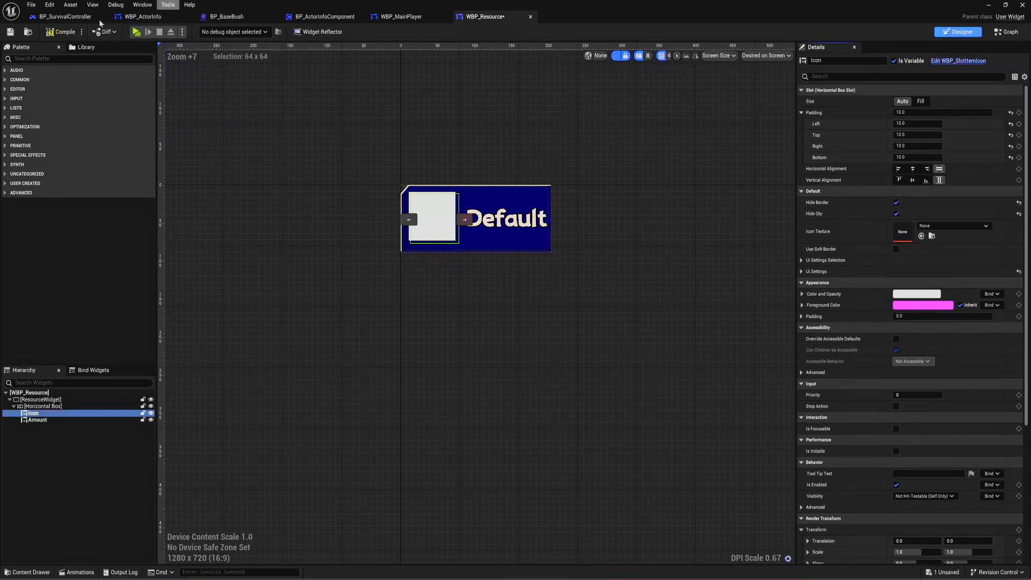
left_click(60, 31)
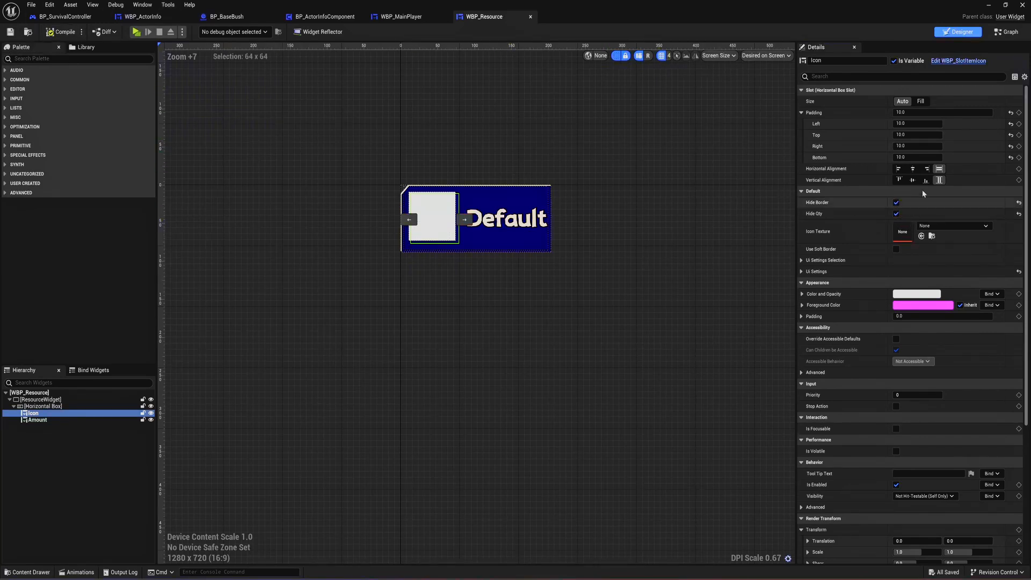
key("alt+p")
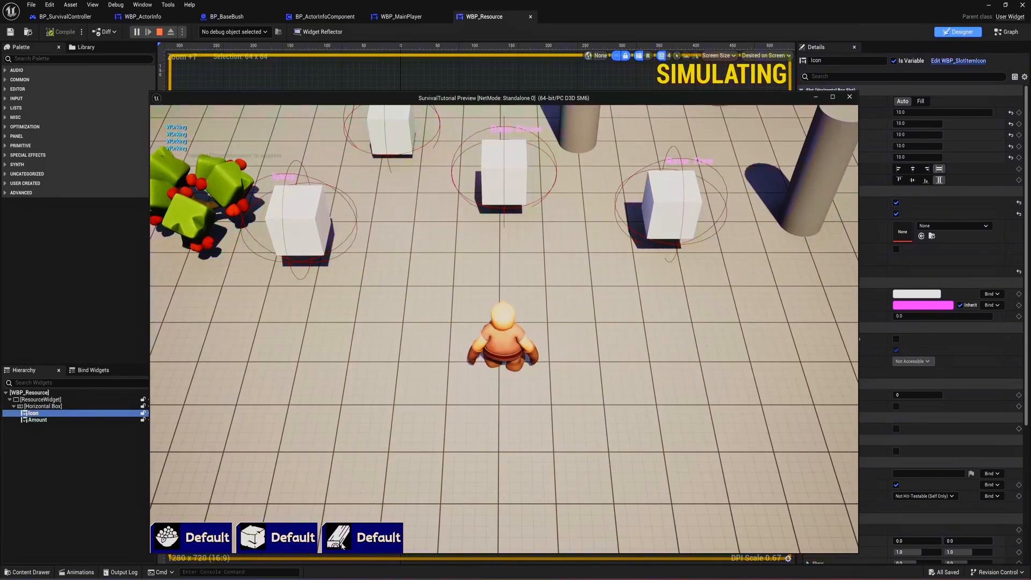
key("Escape")
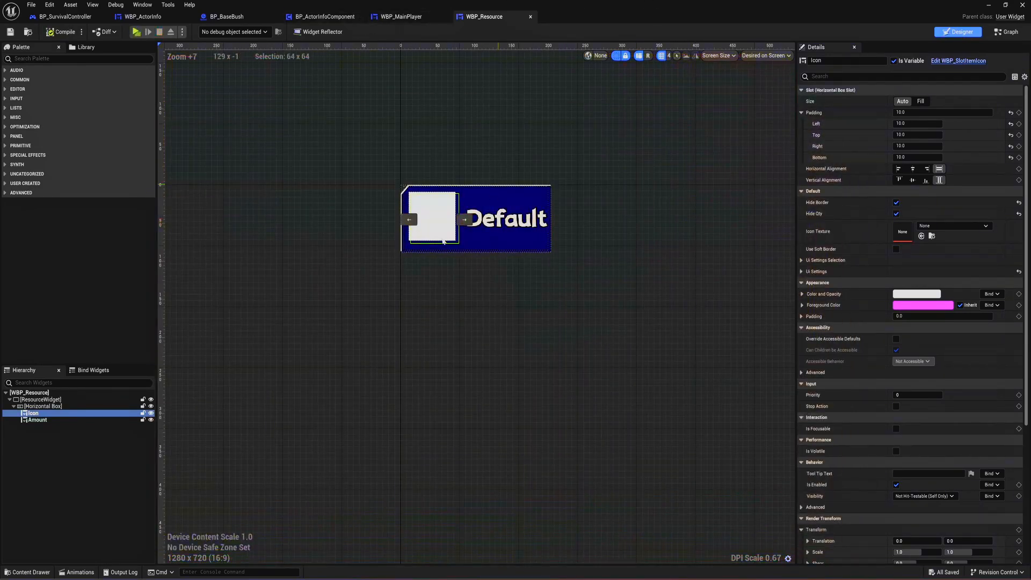
- Set the Text String of the Amount text in WBP_Resource to 10
left_click(485, 226)
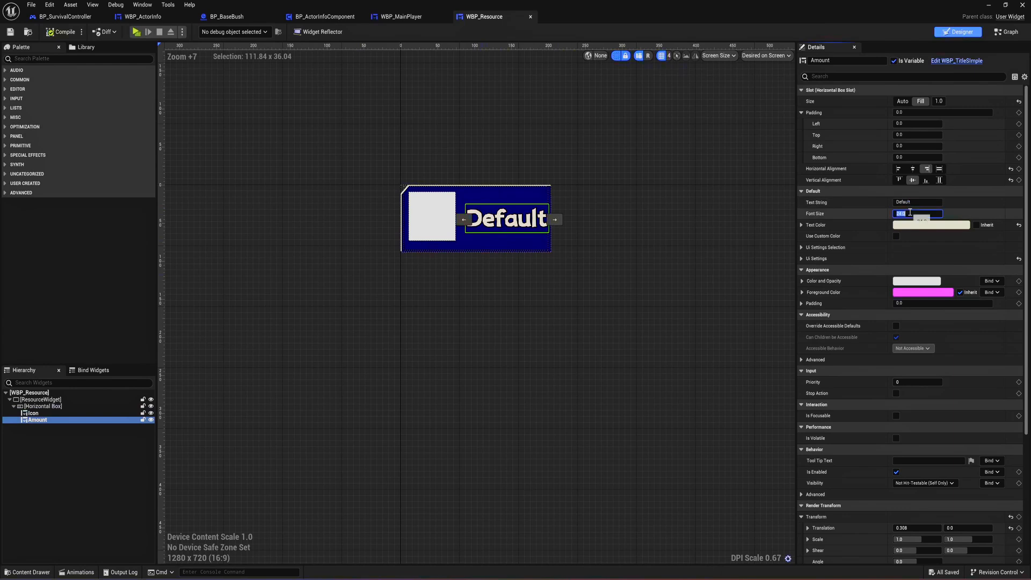
left_click(914, 204)
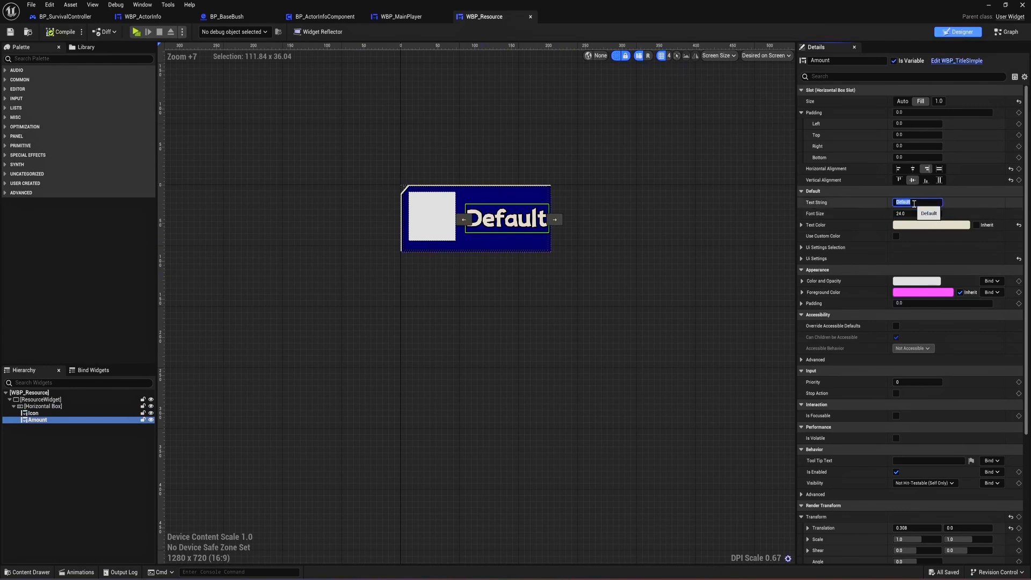
type("10")
key("Return")
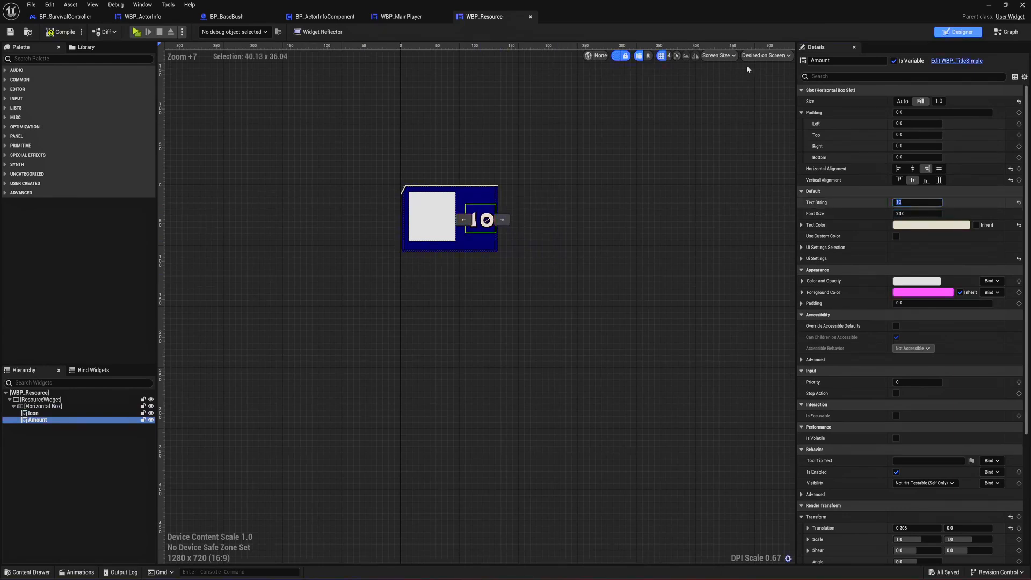
- Run a game preview and move the character around the stone, tree and berry bush to check the resource display during play
key("alt+p")
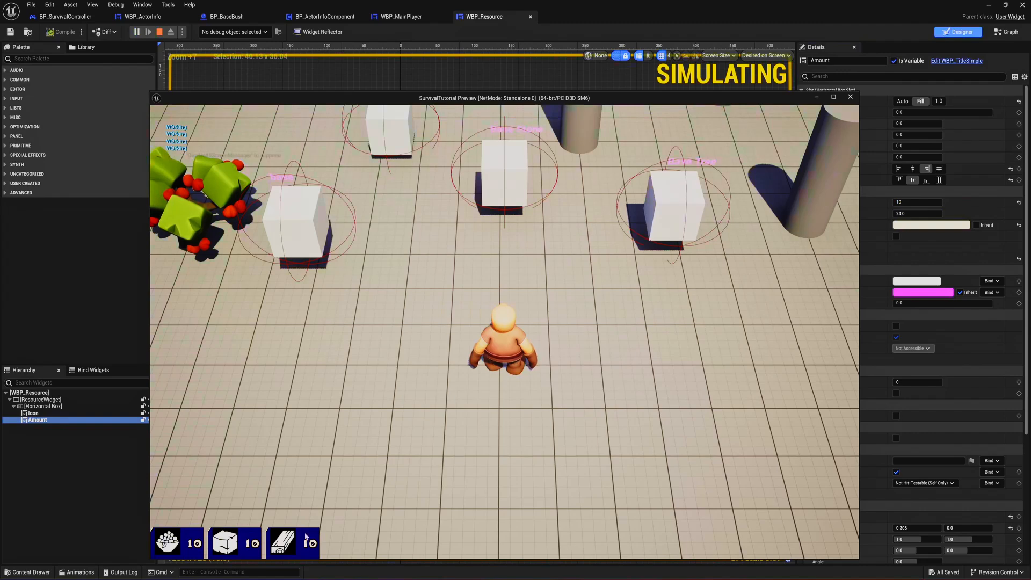
left_click(417, 240)
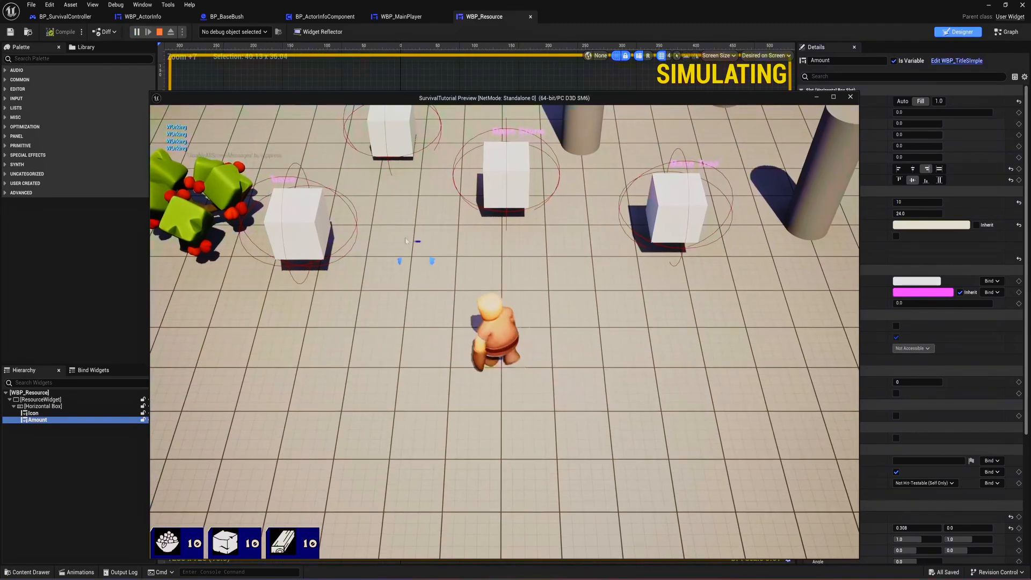
left_click(531, 251)
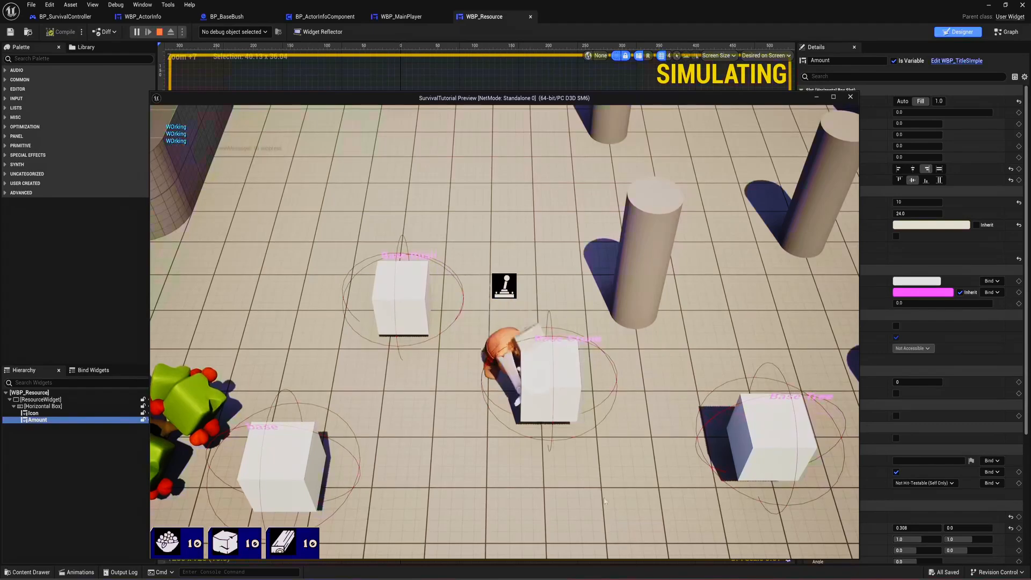
left_click(594, 483)
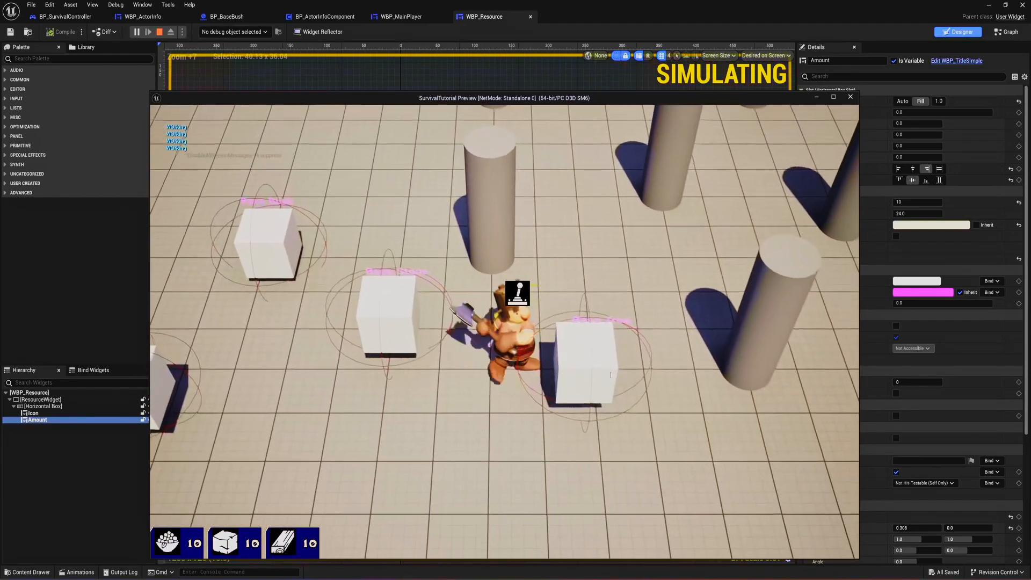
left_click(301, 278)
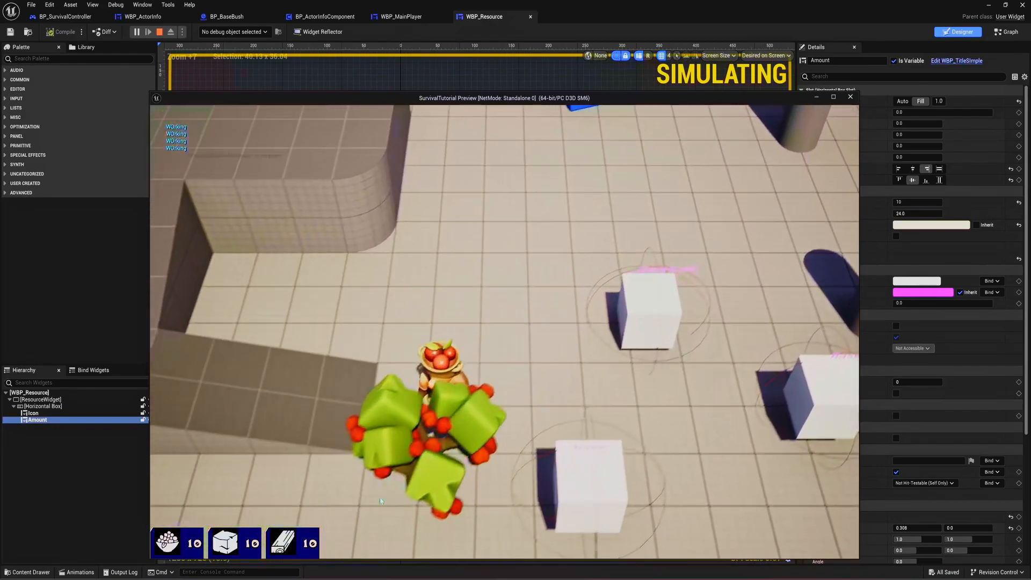
- Close the game preview and WBP_Resource, and bring up the Start the ui section in BP_SurvivalController's event graph
key("Escape")
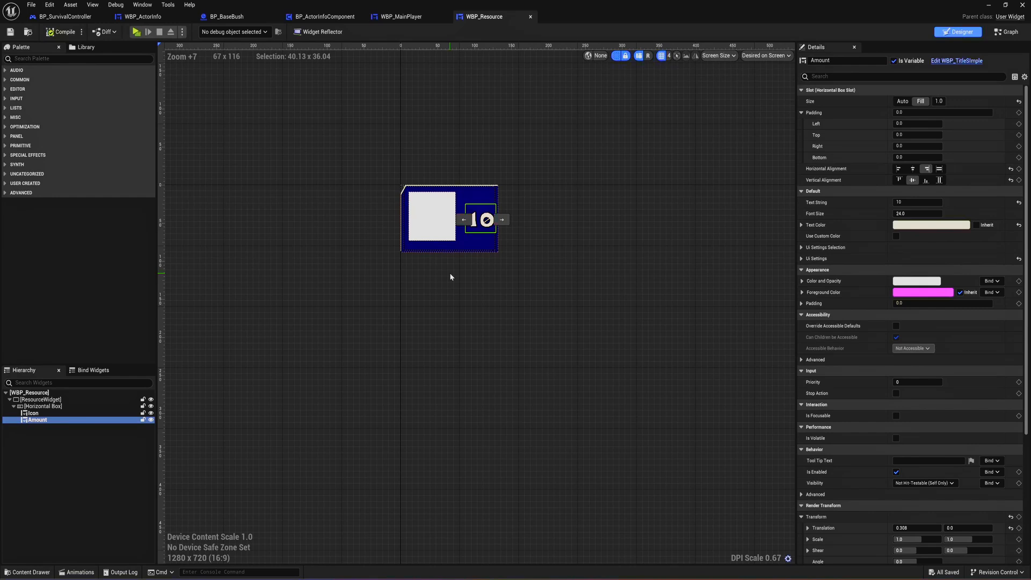
left_click(532, 17)
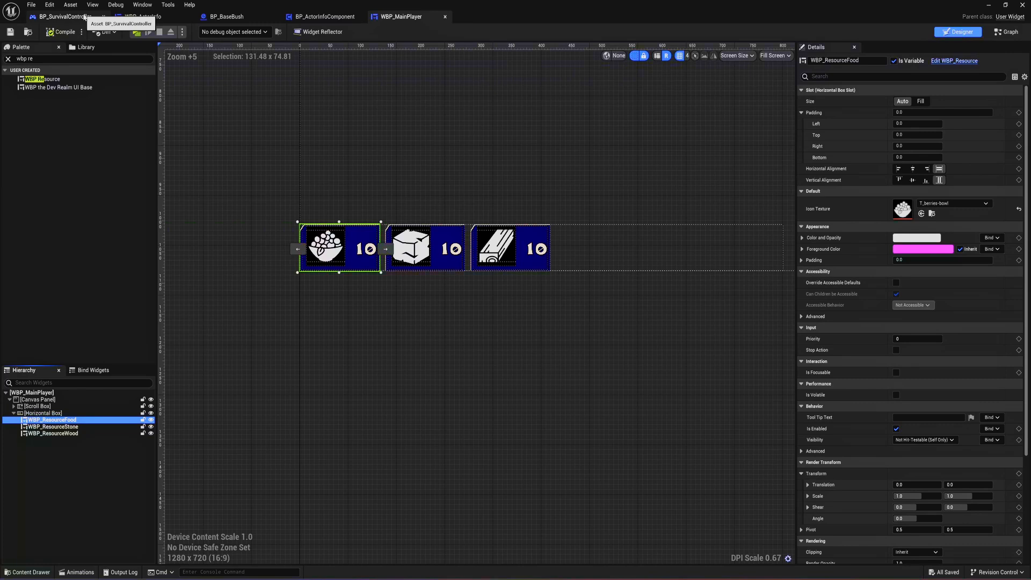
left_click(85, 17)
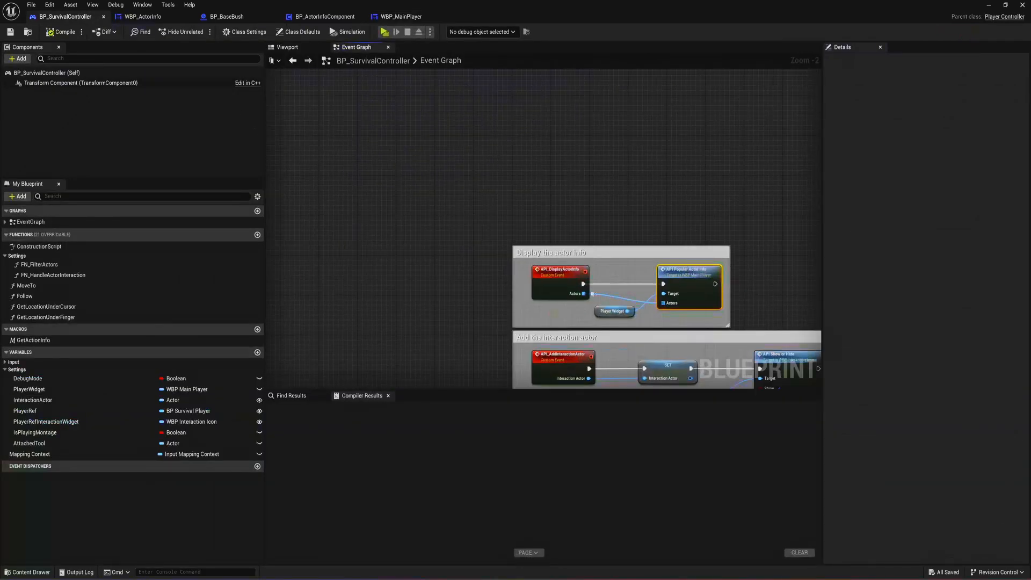
right_click_drag(508, 258, 671, 163)
scroll(506, 251, "up", 9)
right_click_drag(451, 247, 718, 247)
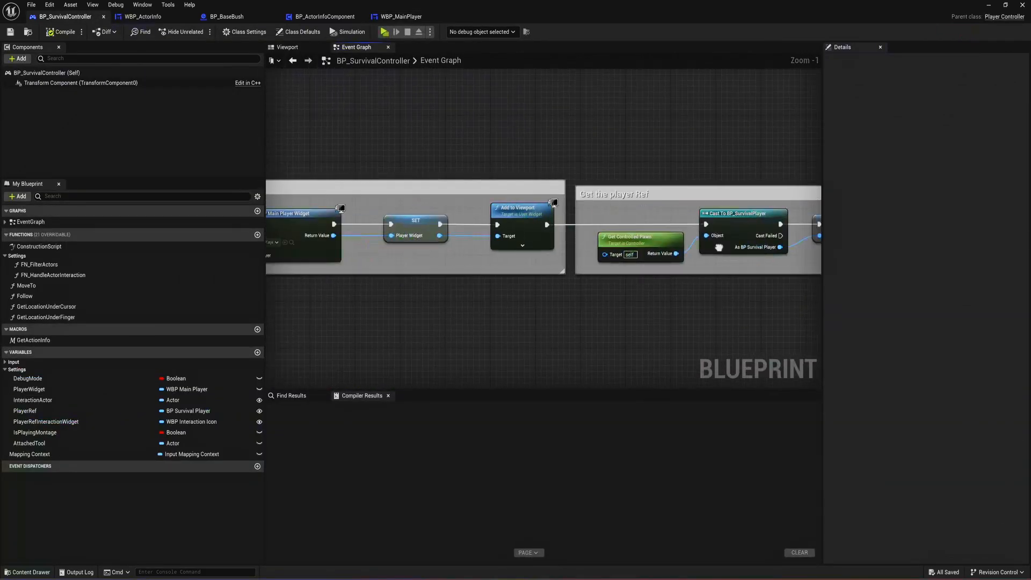
right_click_drag(516, 252, 651, 235)
right_click_drag(499, 204, 579, 196)
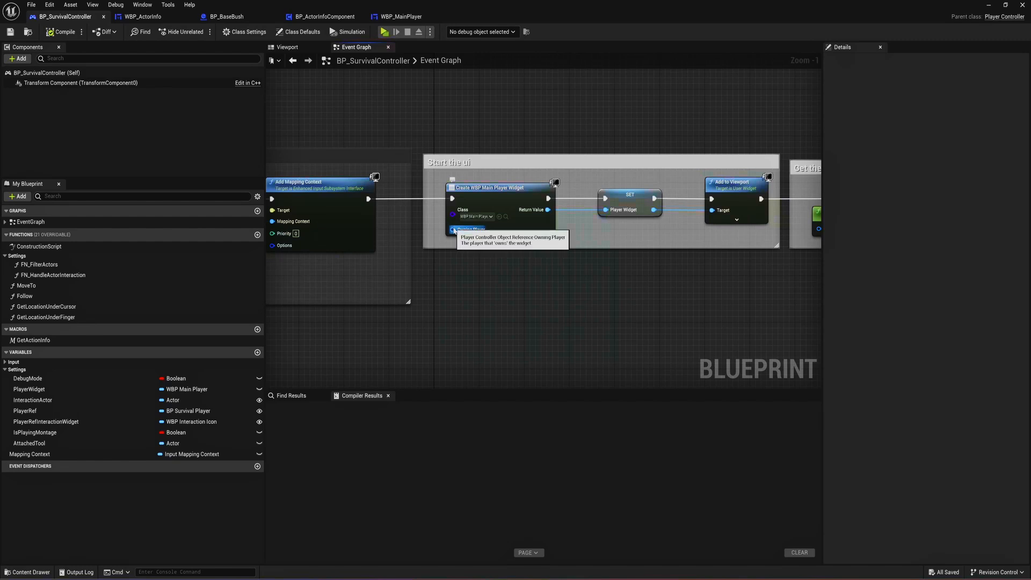
left_click_drag(453, 231, 383, 267)
type("self")
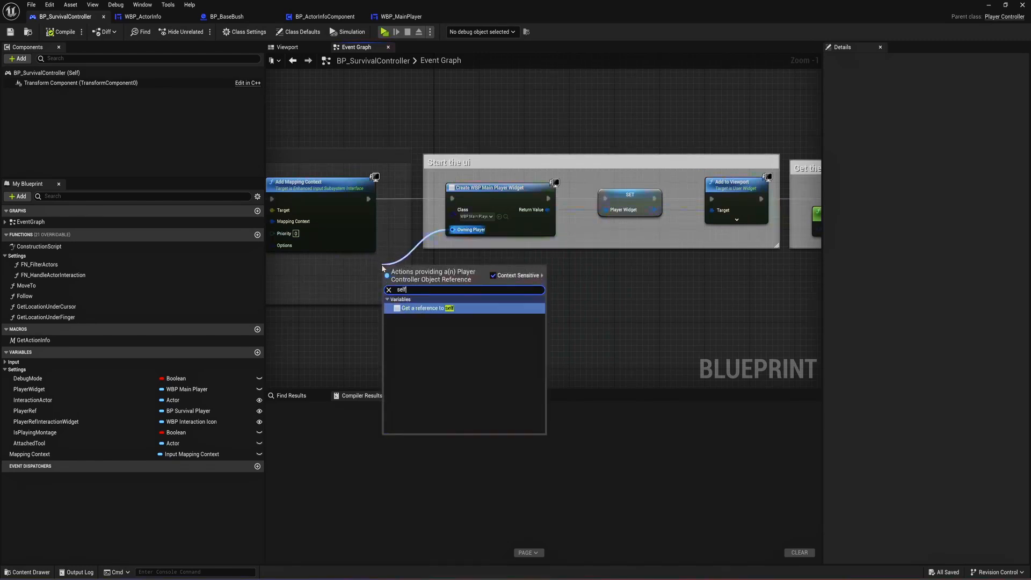
left_click(664, 308)
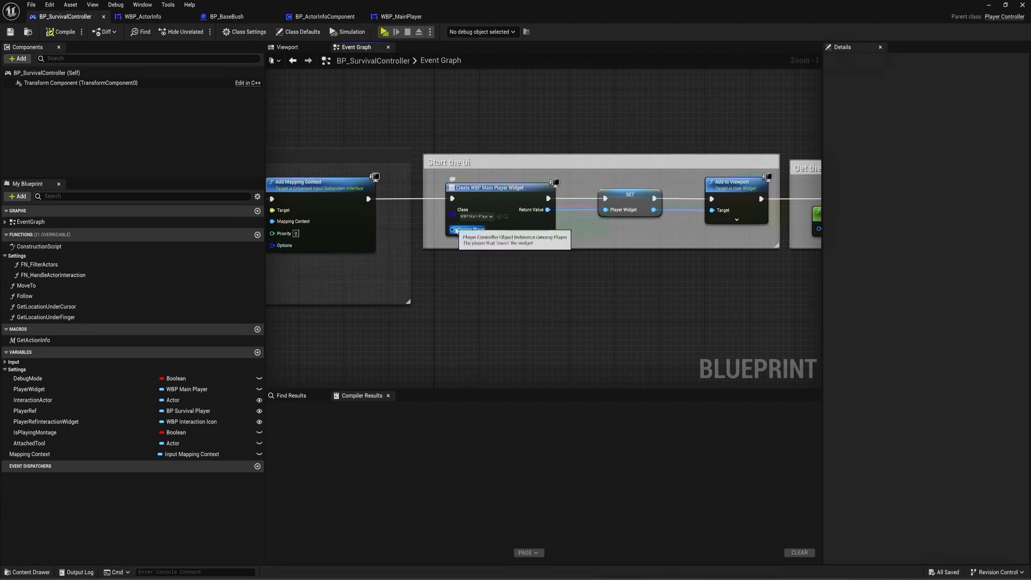
- Connect a Self reference to Owning Player on the Create WBP Main Player Widget node, then compile and save BP_SurvivalController
left_click_drag(452, 229, 412, 235)
type("self")
key("Return")
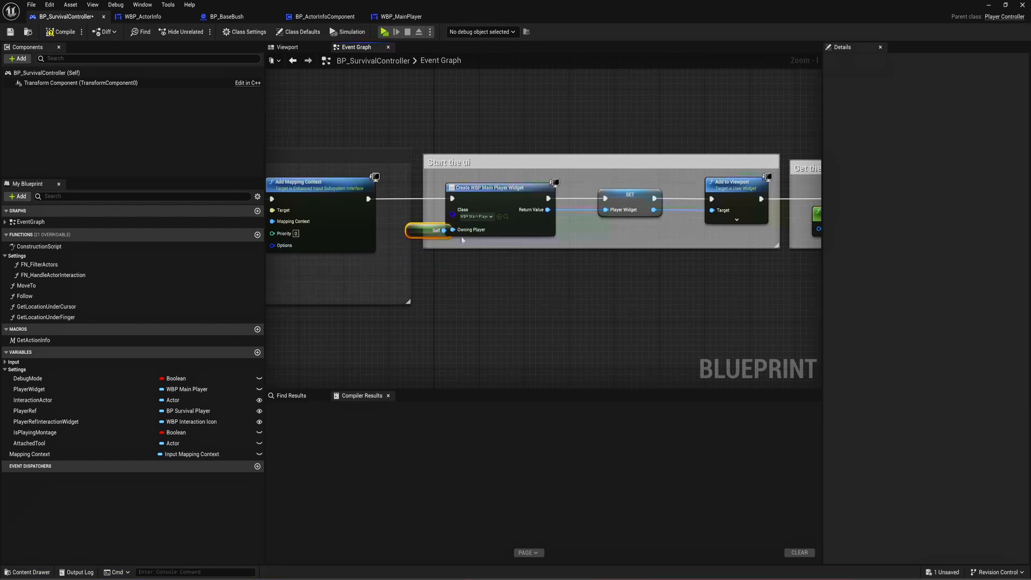
left_click(61, 32)
left_click(10, 32)
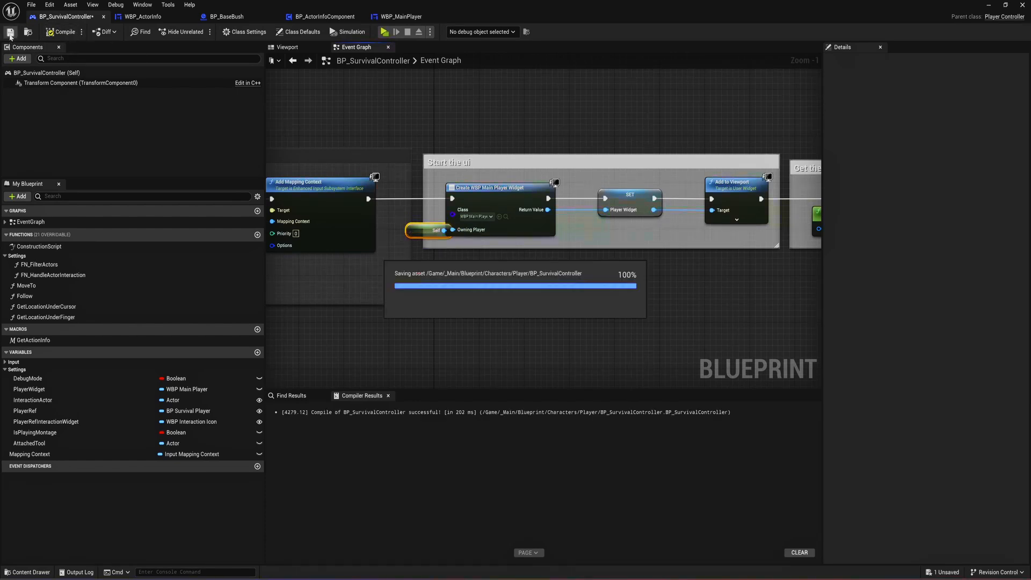
- Open the event graph of WBP_MainPlayer at the disabled default event nodes
left_click(402, 17)
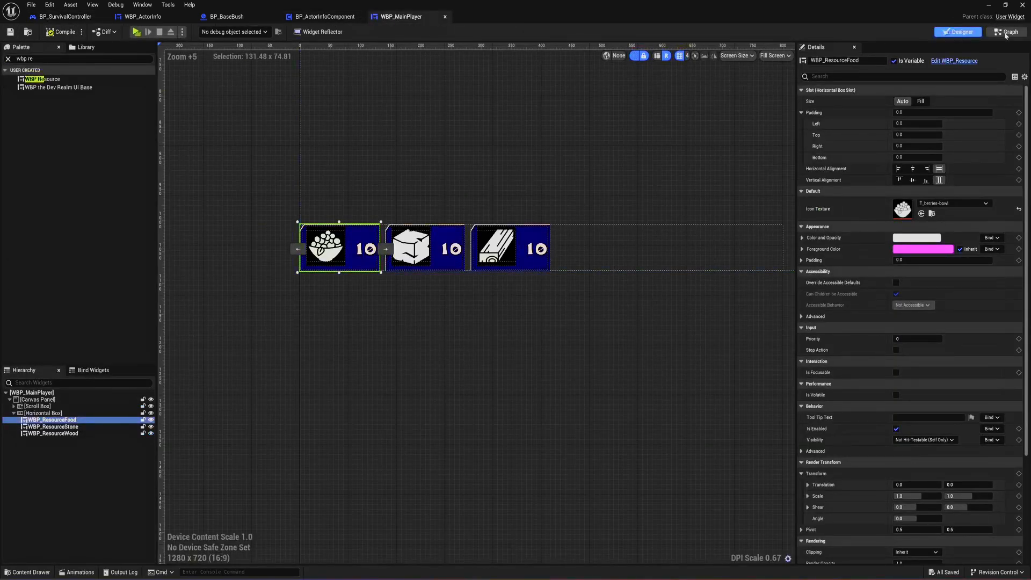
left_click(1007, 32)
right_click_drag(519, 135, 472, 247)
scroll(449, 241, "down", 9)
scroll(470, 247, "up", 10)
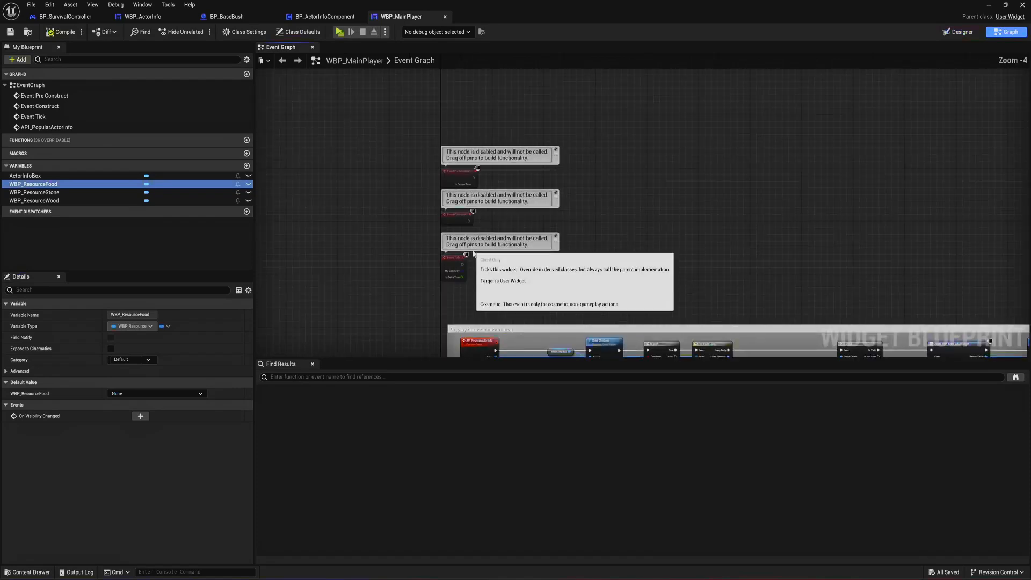
right_click_drag(504, 166, 487, 211)
right_click_drag(562, 200, 498, 216)
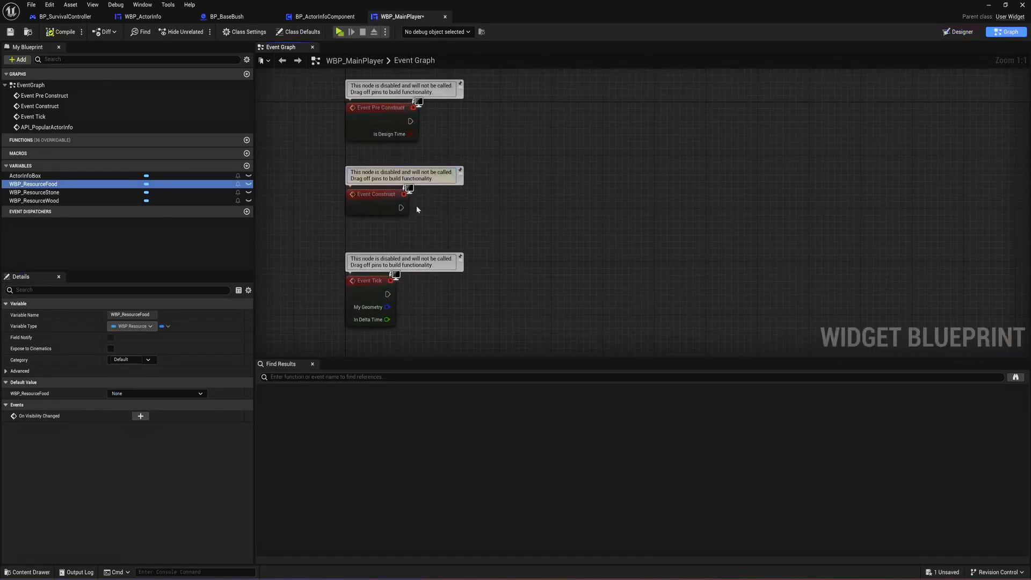
right_click_drag(408, 224, 406, 230)
type("get ")
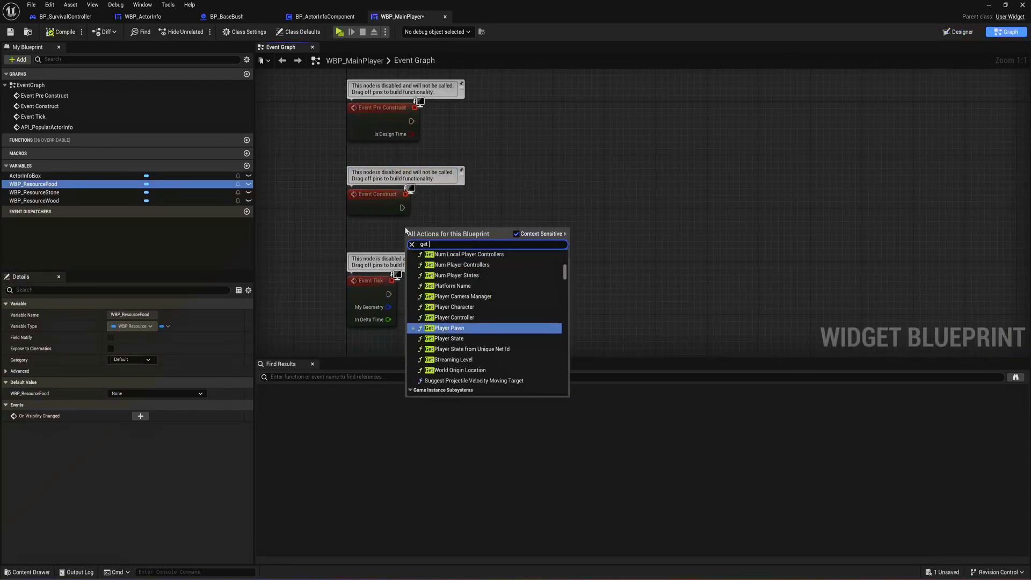
type("wo")
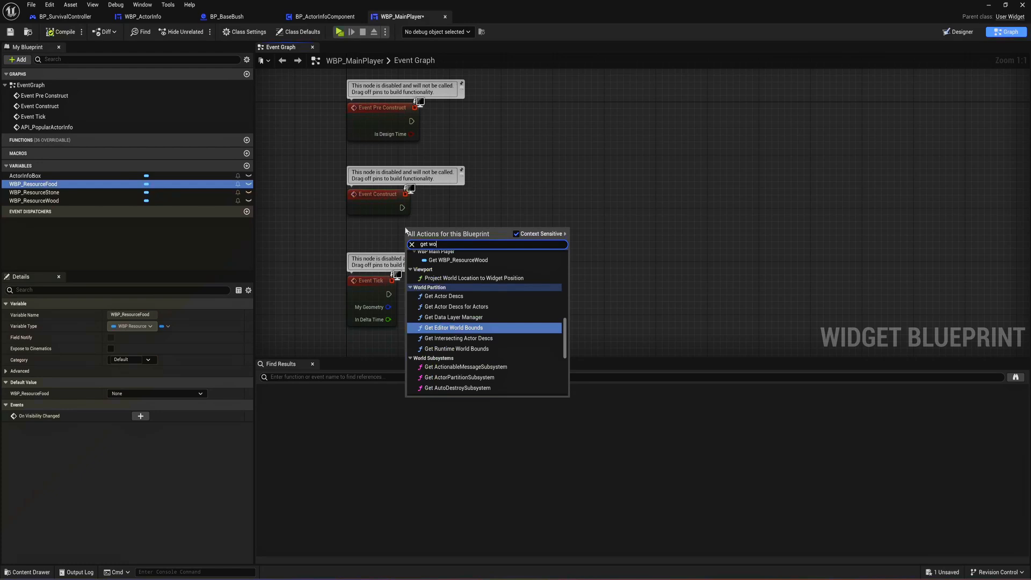
left_click(325, 17)
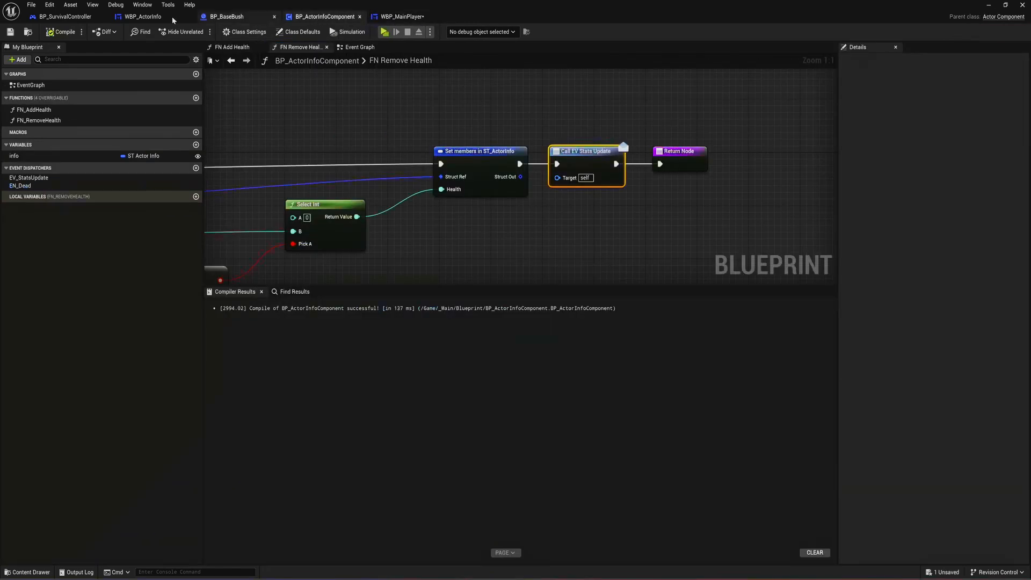
left_click(65, 17)
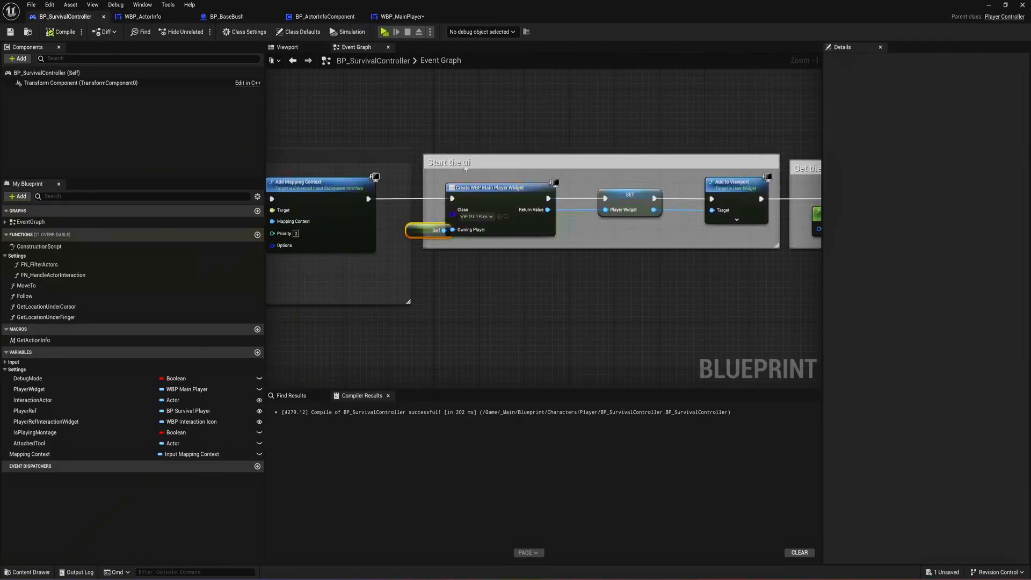
scroll(473, 252, "up", 1)
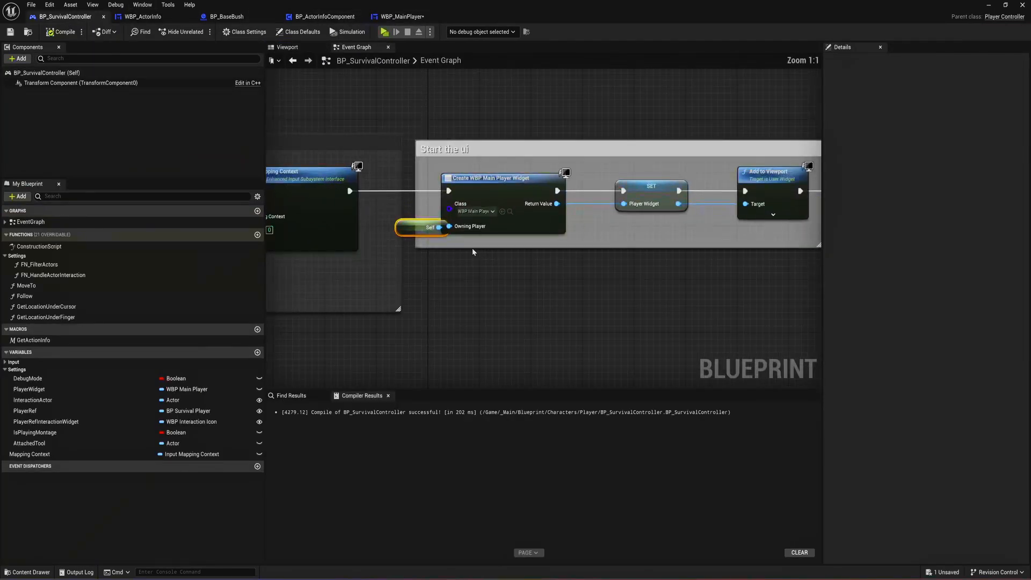
left_click(393, 15)
right_click(449, 232)
type("g")
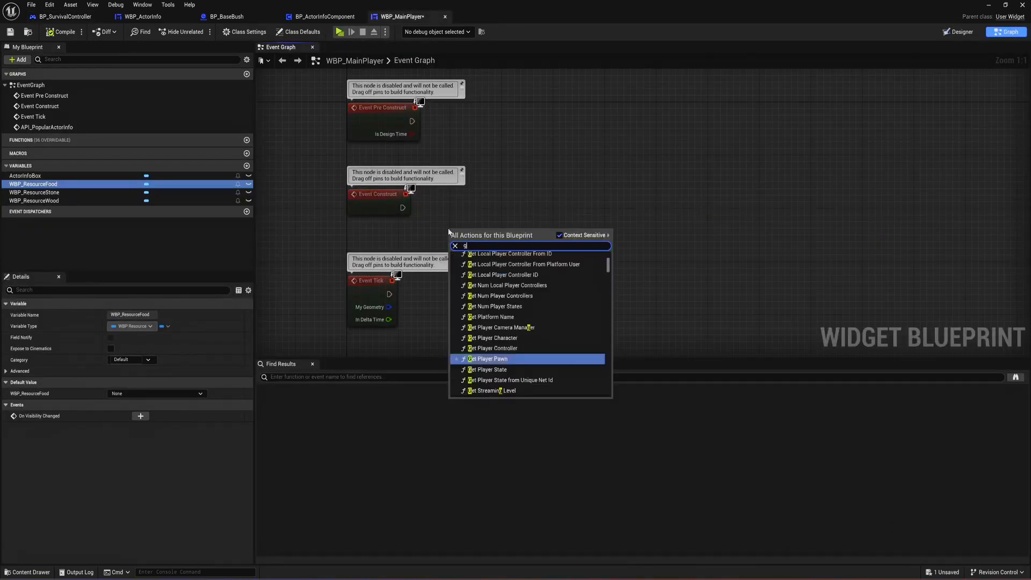
type("et owing")
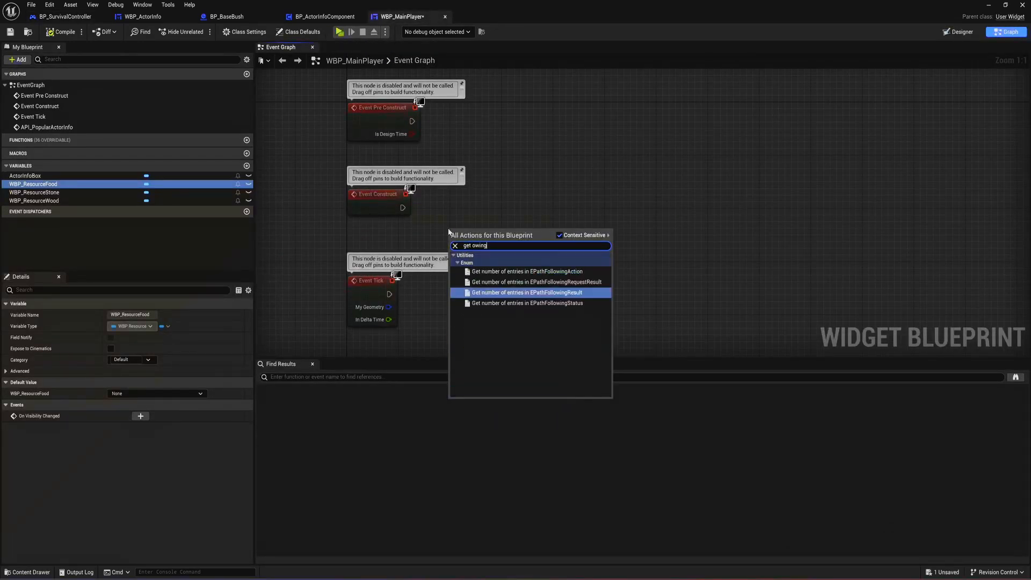
key("BackSpace")
key("BackSpace")
key("BackSpace")
key("BackSpace")
key("BackSpace")
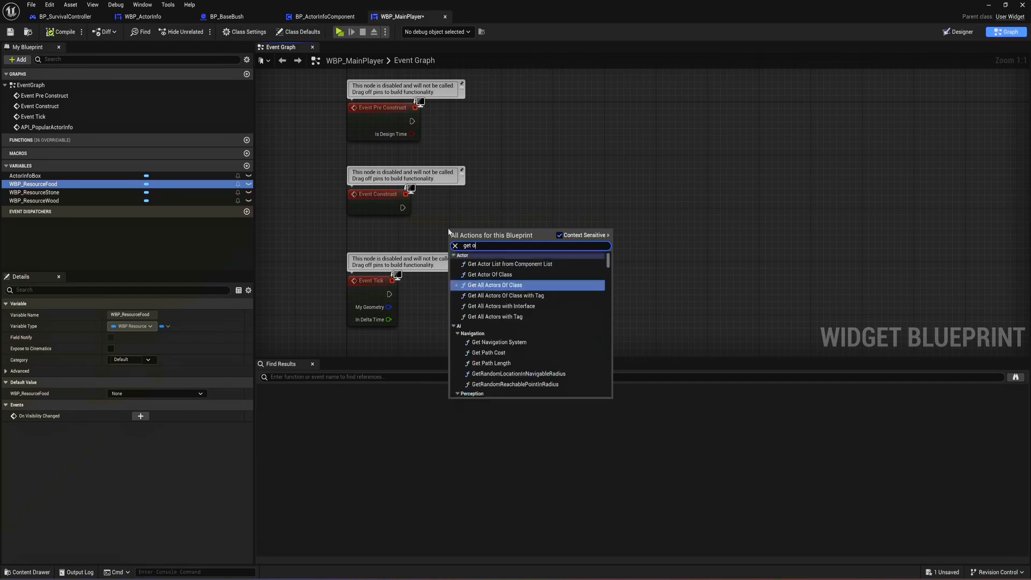
type("player")
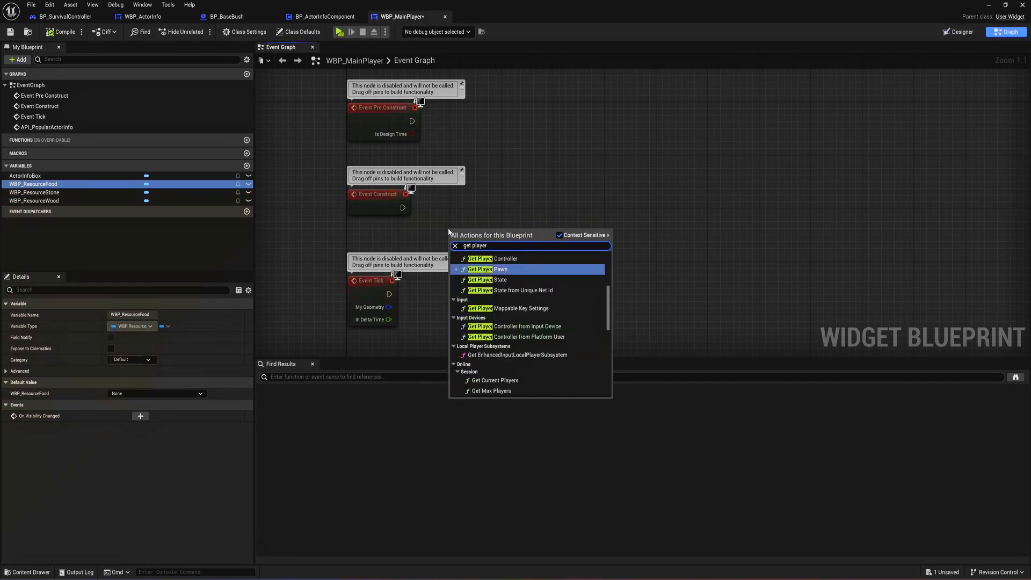
left_click(489, 258)
key("Delete")
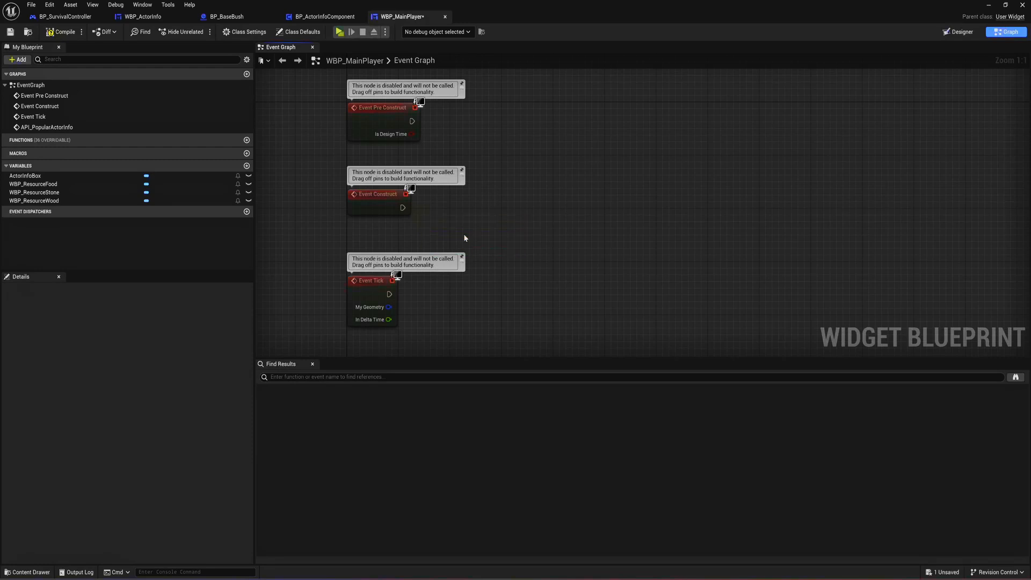
- Add a Get Owning Player node to WBP_MainPlayer's event graph and place it under Event Construct
right_click(509, 216)
type("get ow")
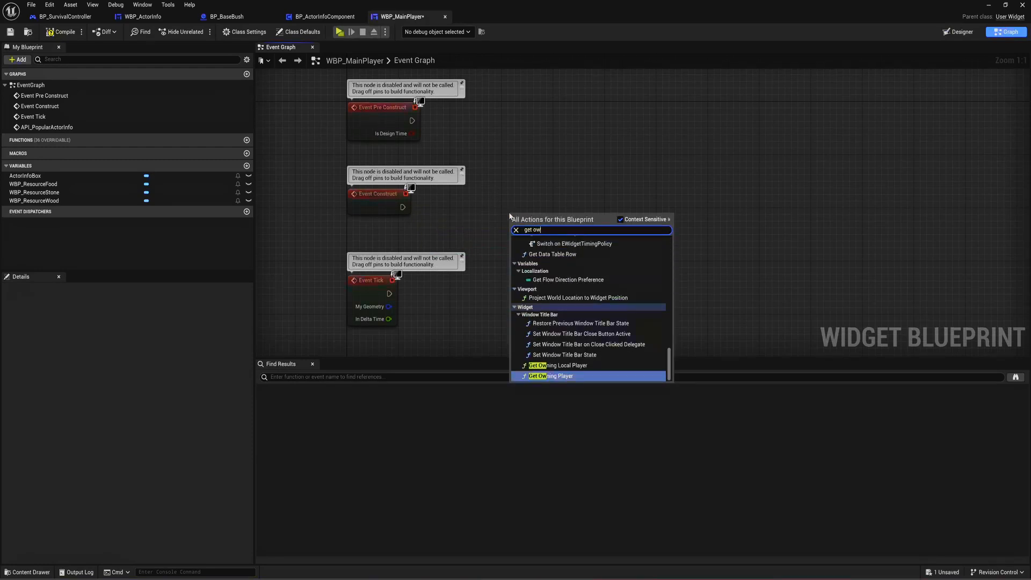
key("Return")
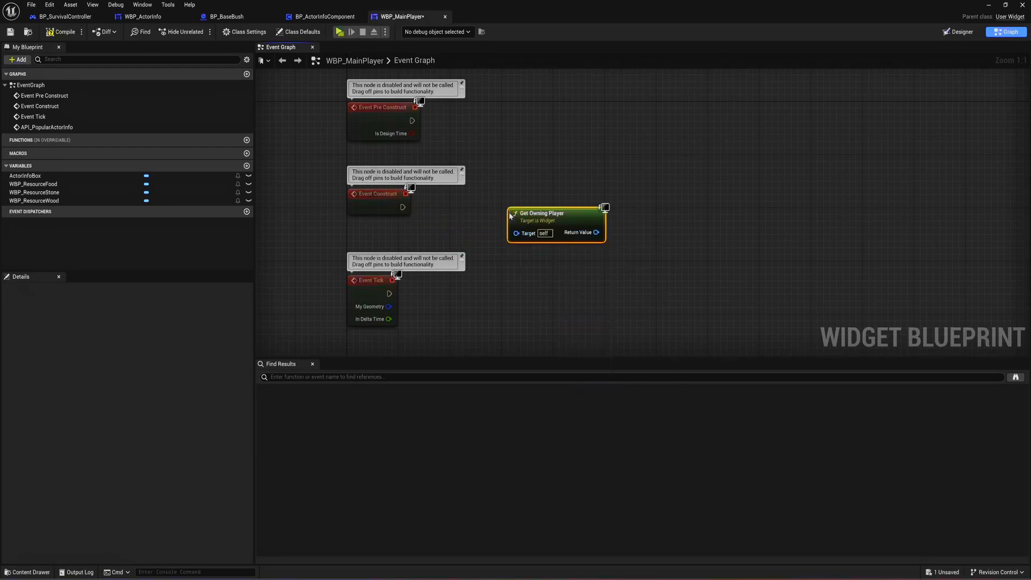
left_click_drag(540, 222, 415, 235)
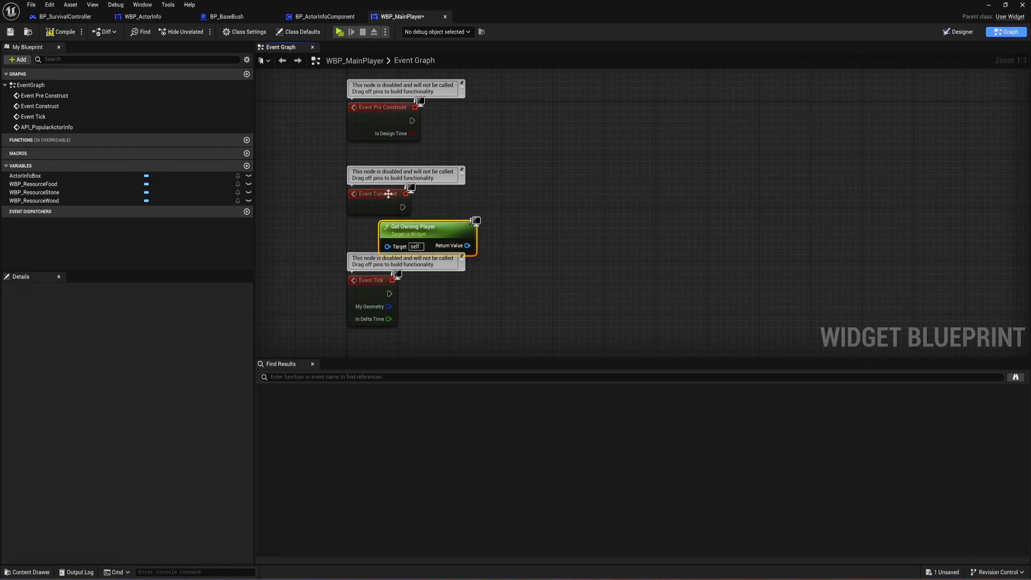
- Delete the unused Event Pre Construct and Event Tick nodes and move Get Owning Player clear below Event Construct
left_click(376, 123)
key("Delete")
left_click(356, 314)
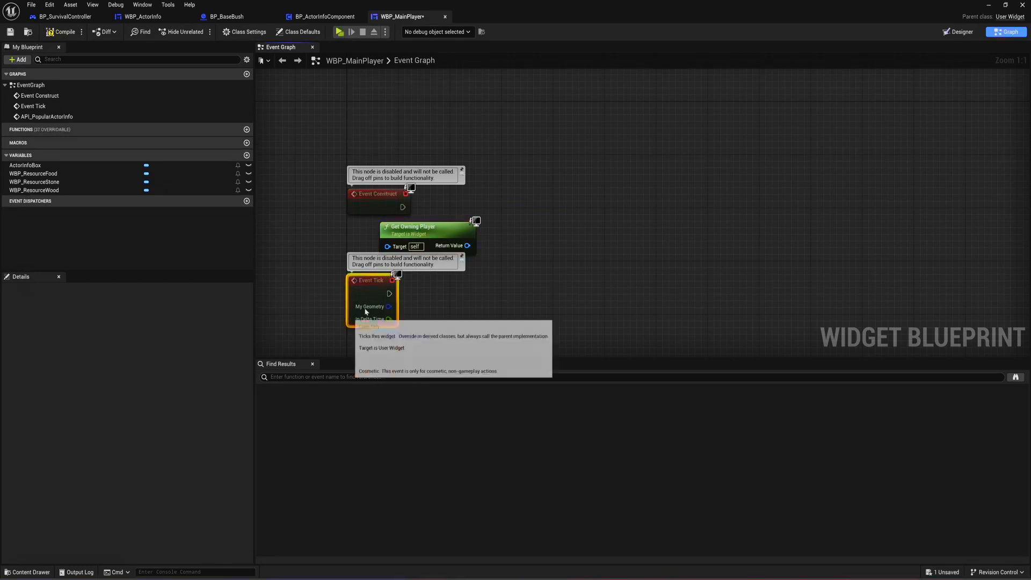
key("Delete")
left_click_drag(409, 243, 367, 250)
- Cast the Get Owning Player return value to BP_SurvivalController and run the cast from Event Construct
left_click_drag(428, 260, 483, 231)
type("cast to")
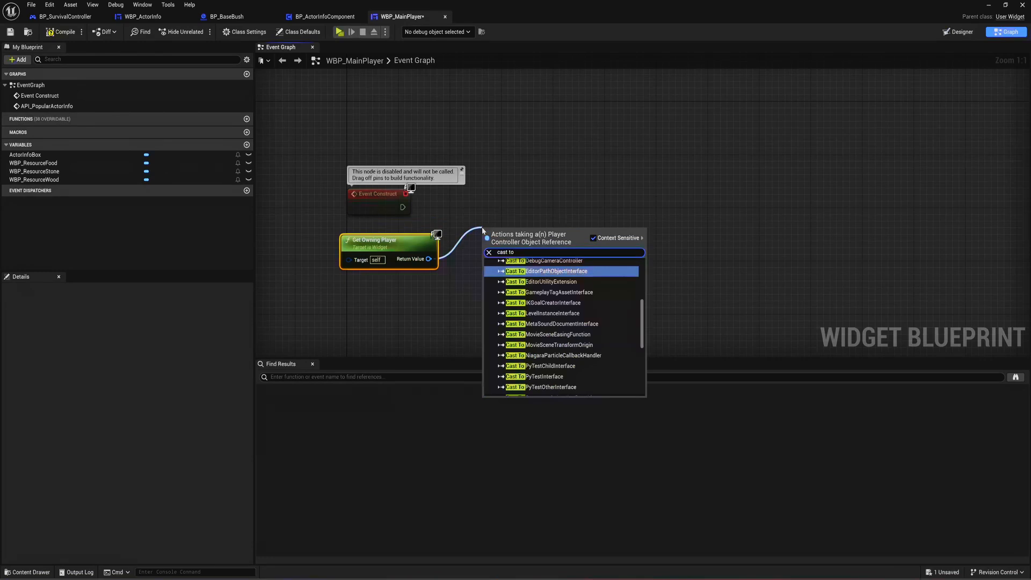
type(" surviva")
key("Return")
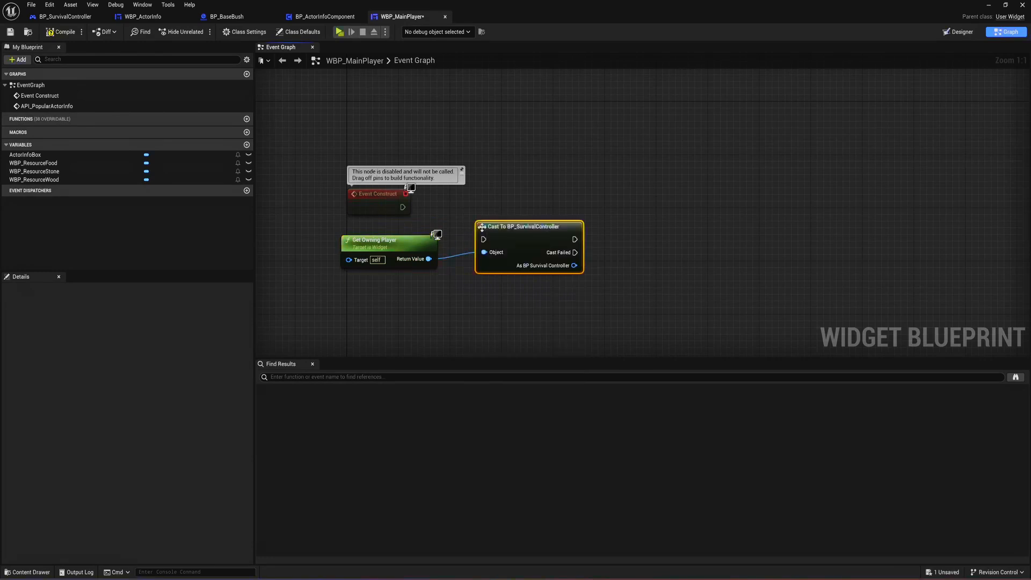
left_click_drag(406, 208, 518, 214)
- Promote the cast's As BP Survival Controller output to a variable named PlayerControllerRef and straighten the node row
left_click_drag(575, 238, 617, 237)
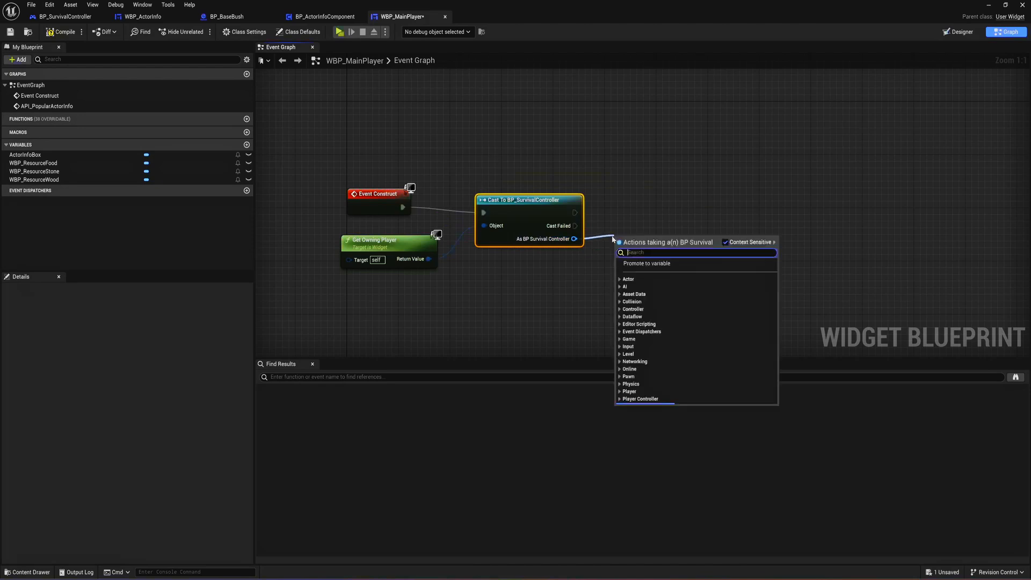
left_click(674, 270)
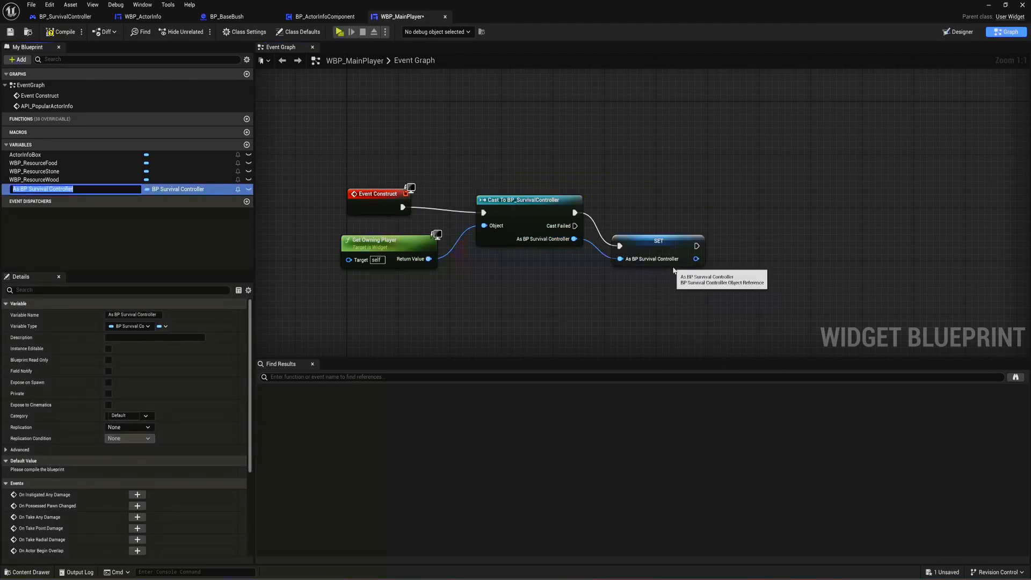
type("PlayerControllerRef")
key("Return")
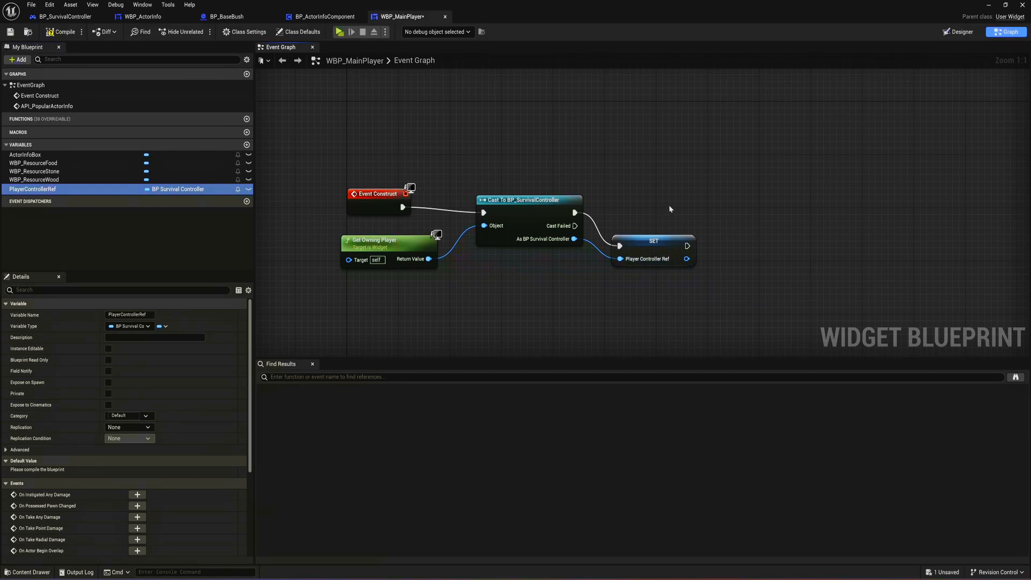
left_click_drag(542, 211, 542, 204)
- Add a Print String after the Player Controller Ref SET node and feed the reference into its In String
left_click_drag(635, 249, 778, 188)
type("pri")
key("Return")
left_click(707, 224)
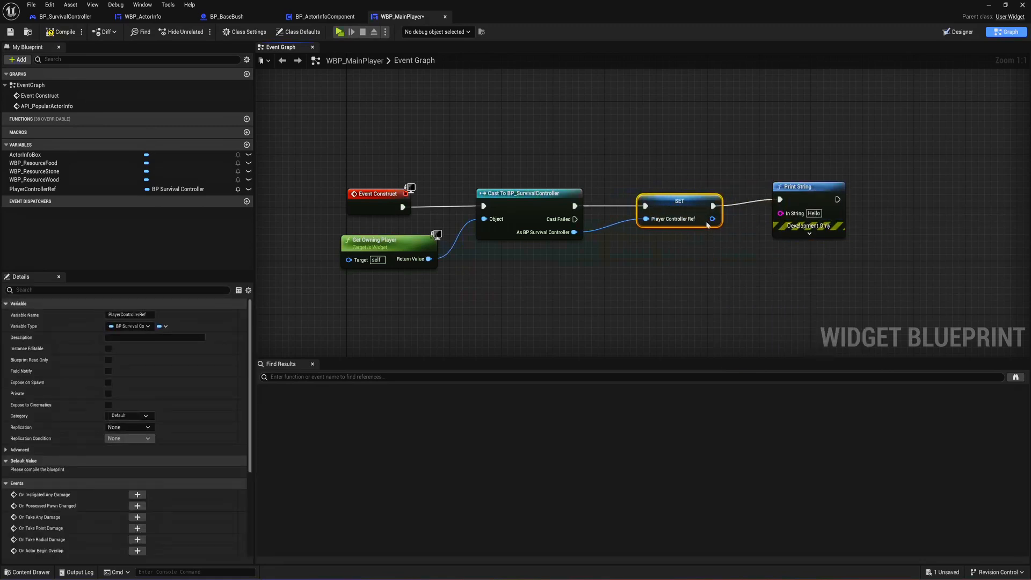
left_click_drag(712, 219, 783, 213)
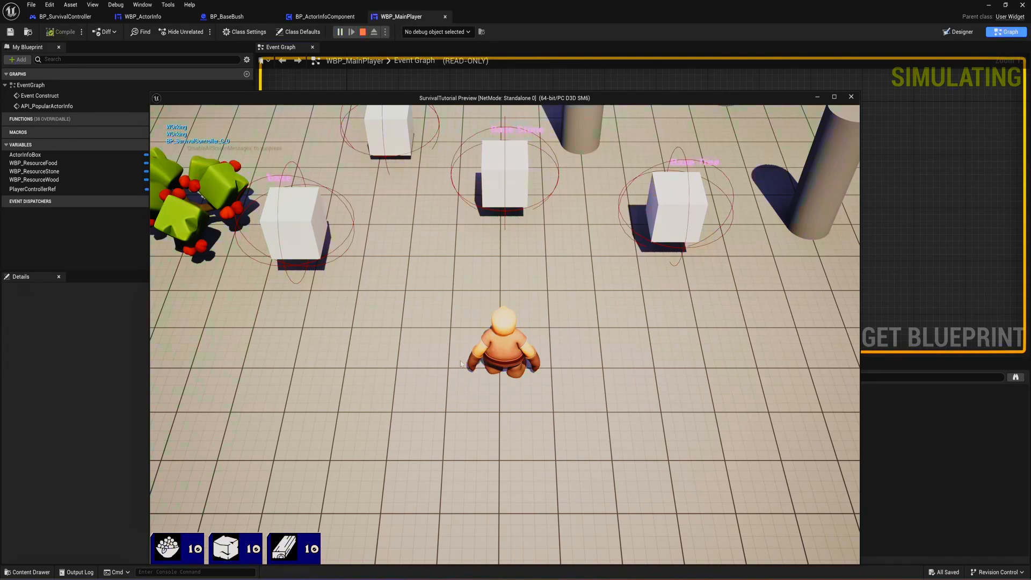
- Check the printed controller reference in the game preview, stop the preview, and delete the Print String nodes
left_click(450, 351)
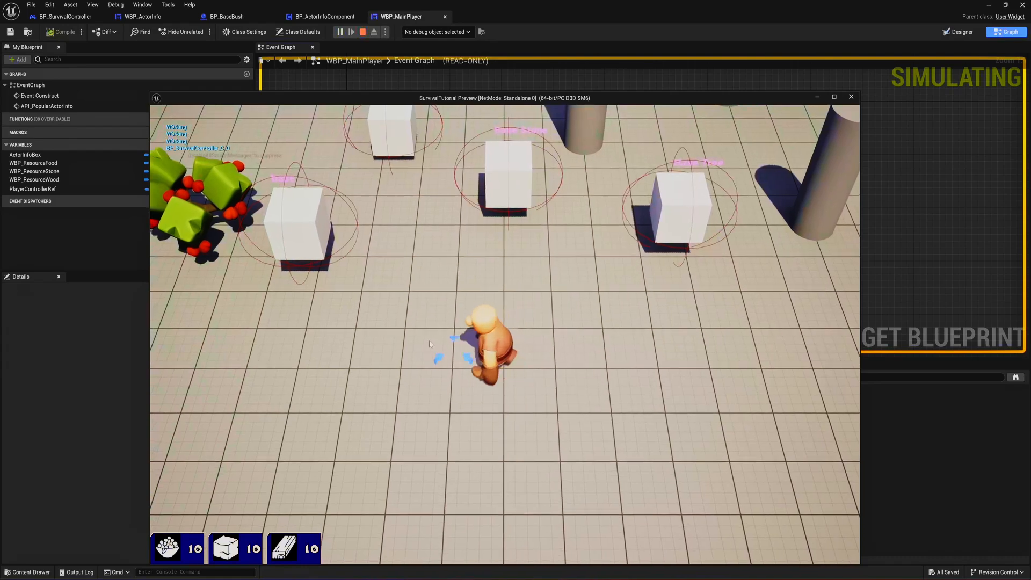
key("Escape")
left_click_drag(857, 120, 744, 253)
key("Delete")
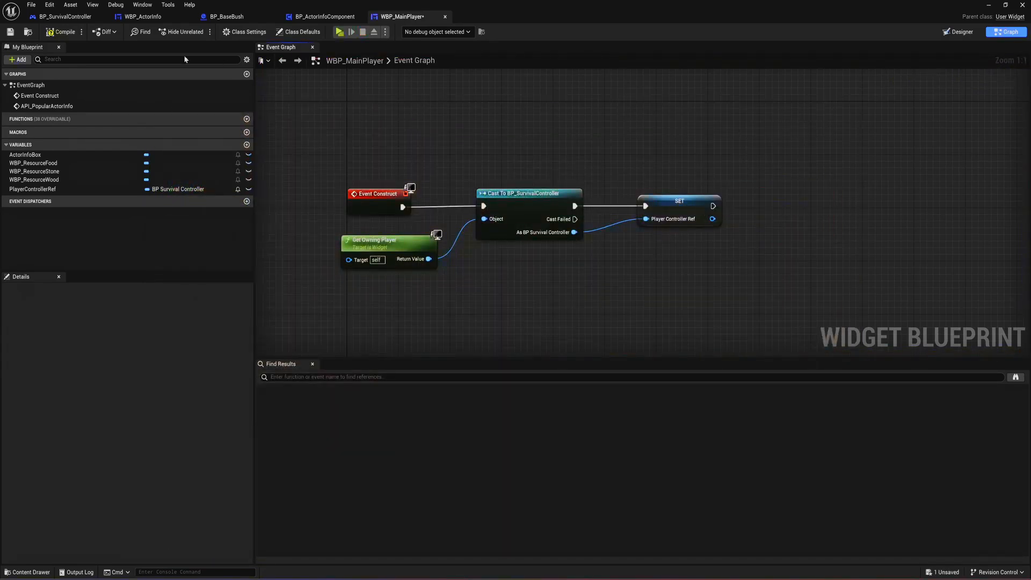
- Compile WBP_MainPlayer, move the Event Construct node group down closer to the actor information comment block, and save the widget
left_click(61, 32)
left_click(10, 31)
scroll(768, 224, "down", 12)
right_click_drag(801, 318, 614, 290)
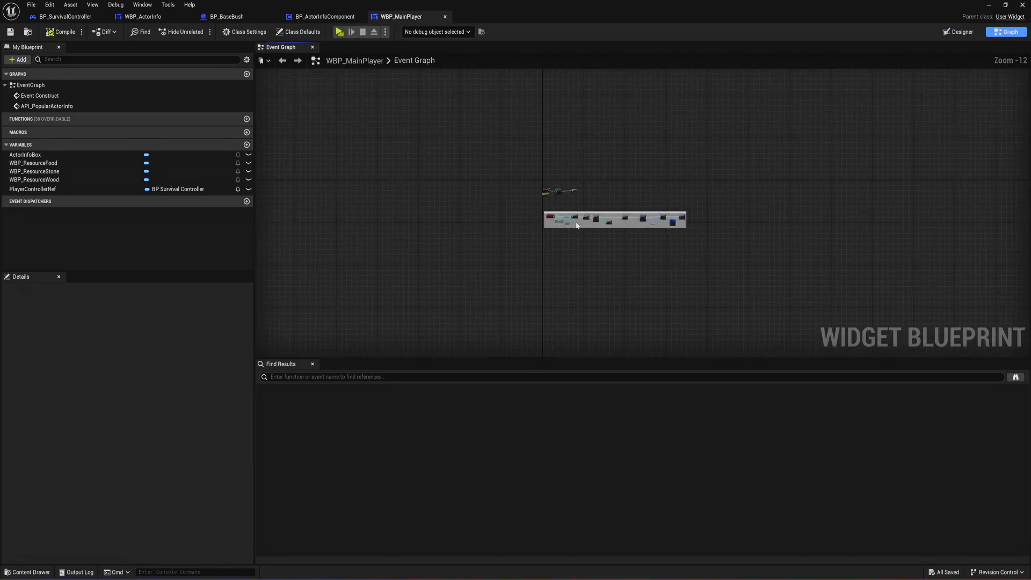
scroll(565, 223, "up", 9)
right_click_drag(571, 148, 594, 272)
left_click_drag(705, 186, 302, 102)
left_click_drag(511, 132, 531, 186)
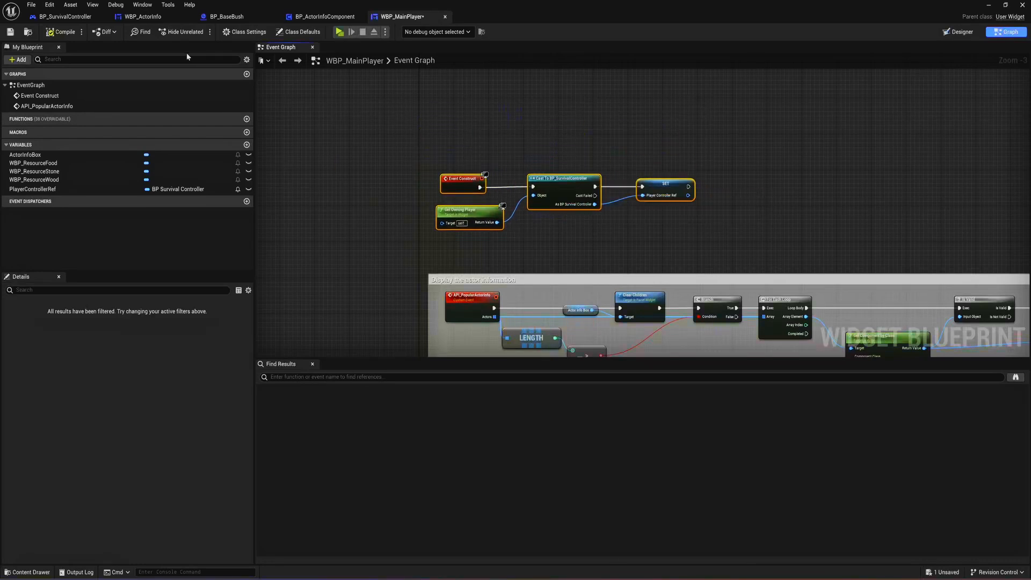
left_click(10, 32)
- Open the ST_ActorInfo structure from the Blueprint folder and collapse its action member's settings
left_click(322, 17)
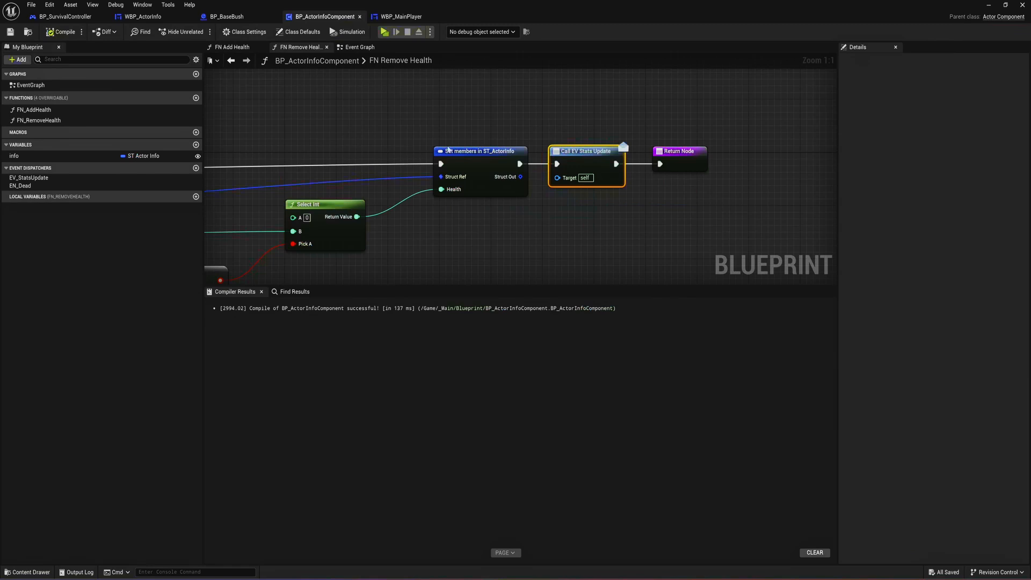
left_click_drag(529, 10, 810, 214)
left_click(481, 238)
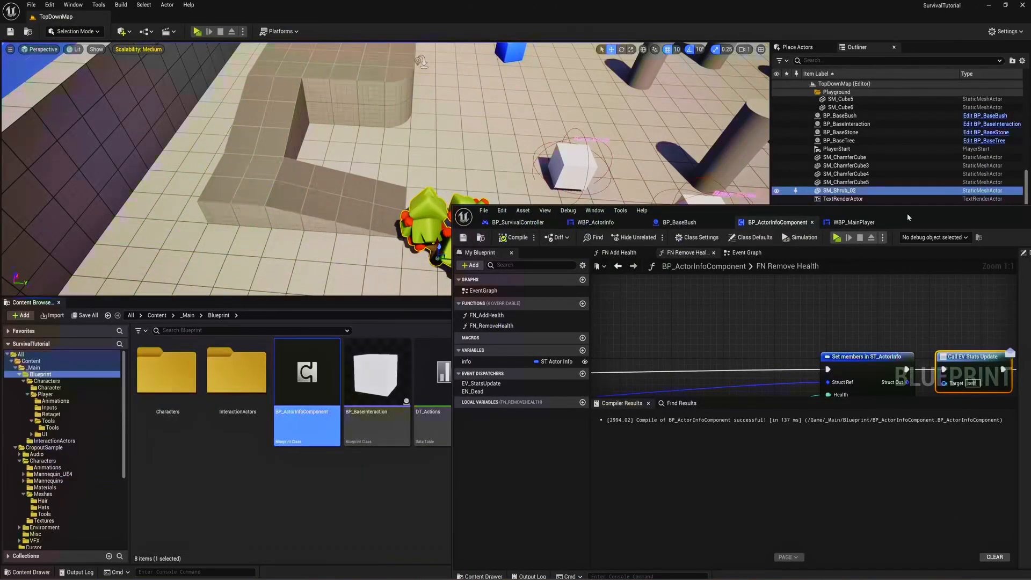
left_click_drag(909, 218, 1030, 292)
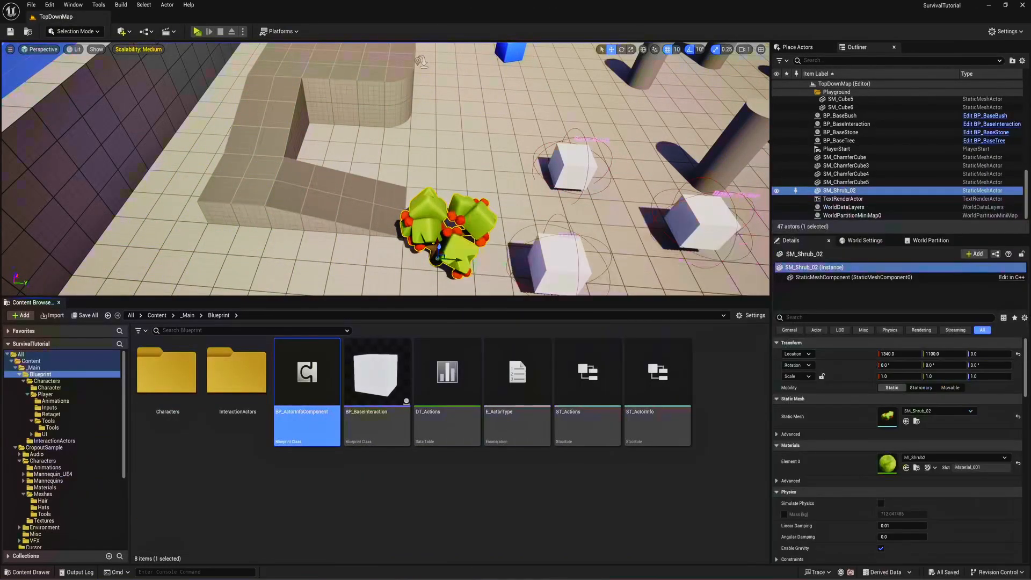
left_click(636, 385)
left_click_drag(1030, 192, 702, 201)
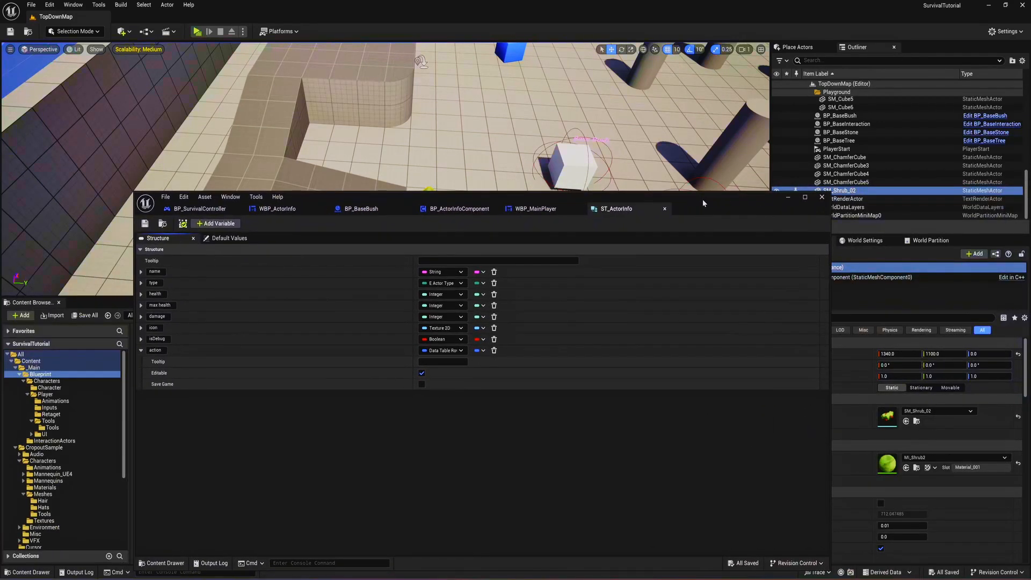
double_click(702, 199)
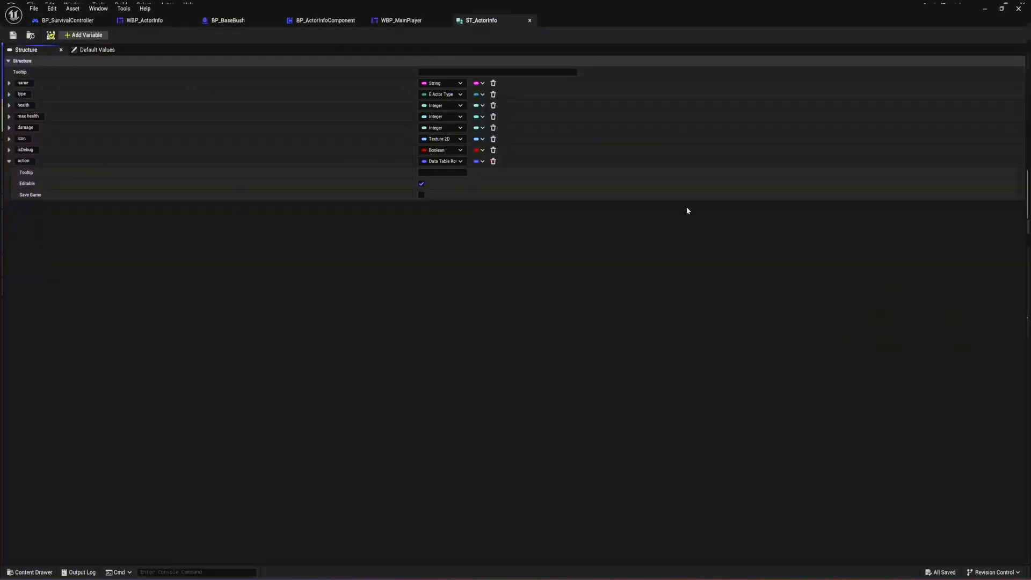
left_click(6, 158)
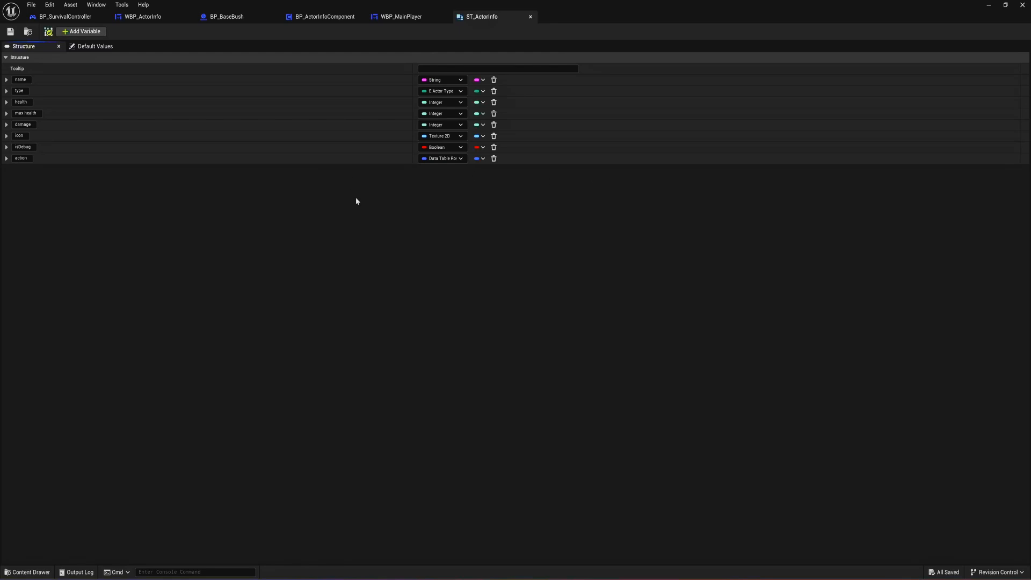
- Add three member variables to ST_ActorInfo and name the first one resource_food
left_click(70, 33)
left_click(70, 33)
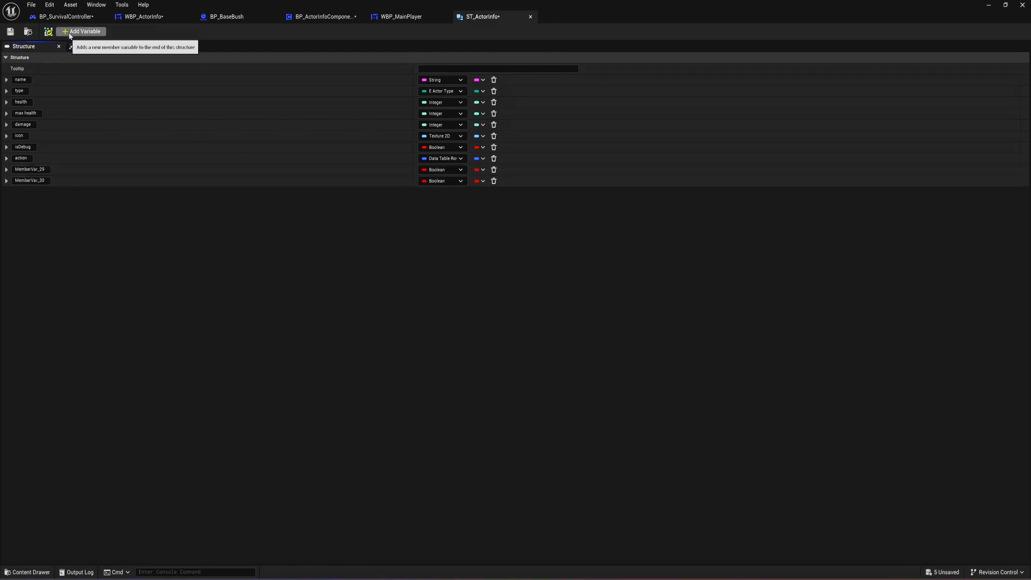
left_click(69, 34)
double_click(29, 169)
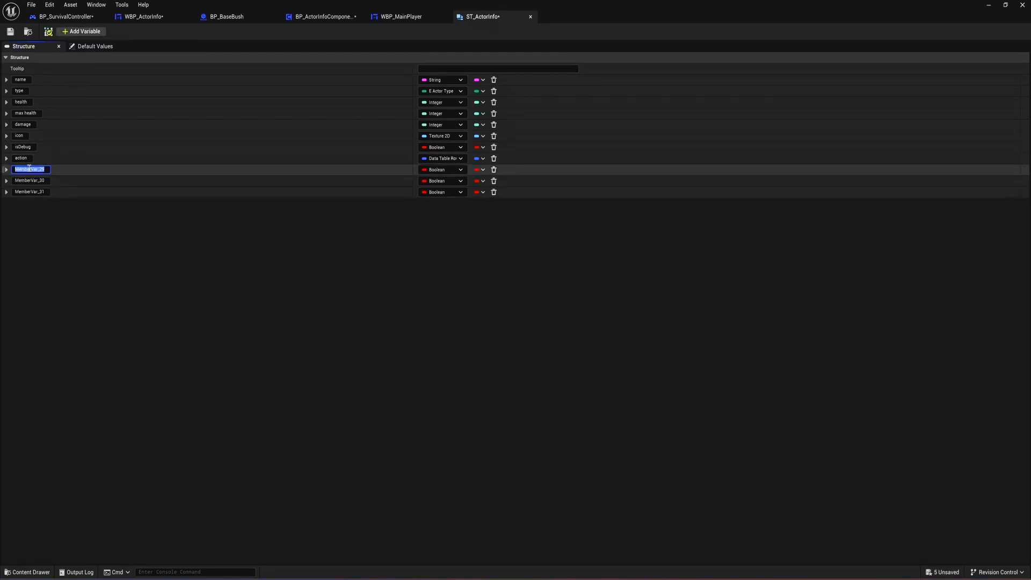
type("re")
type("res")
type("ource_food")
key("Return")
- Rename the second new structure member resource_wood and the third resource_stone
double_click(37, 181)
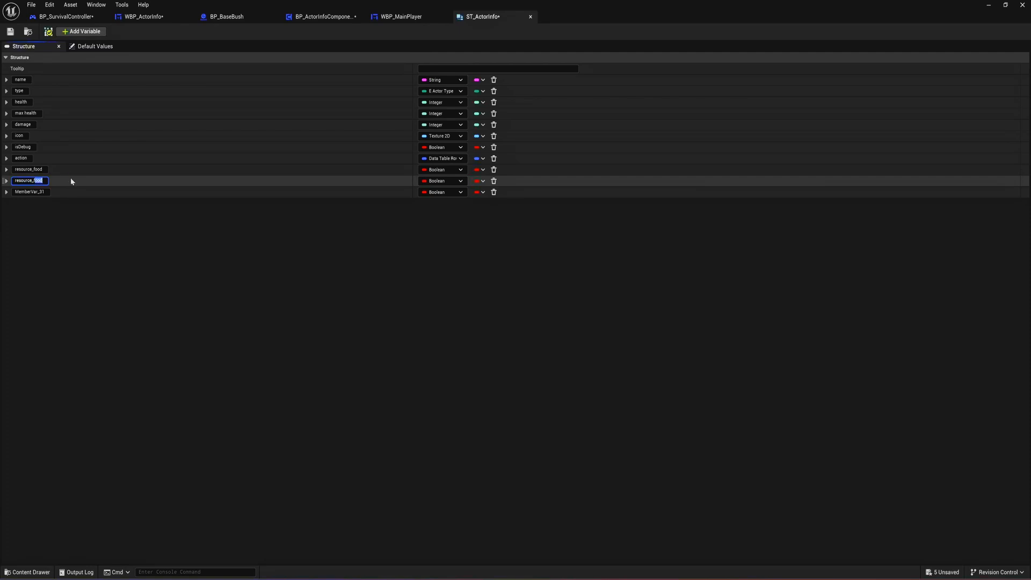
type("od")
key("Return")
double_click(30, 192)
type("resource_food")
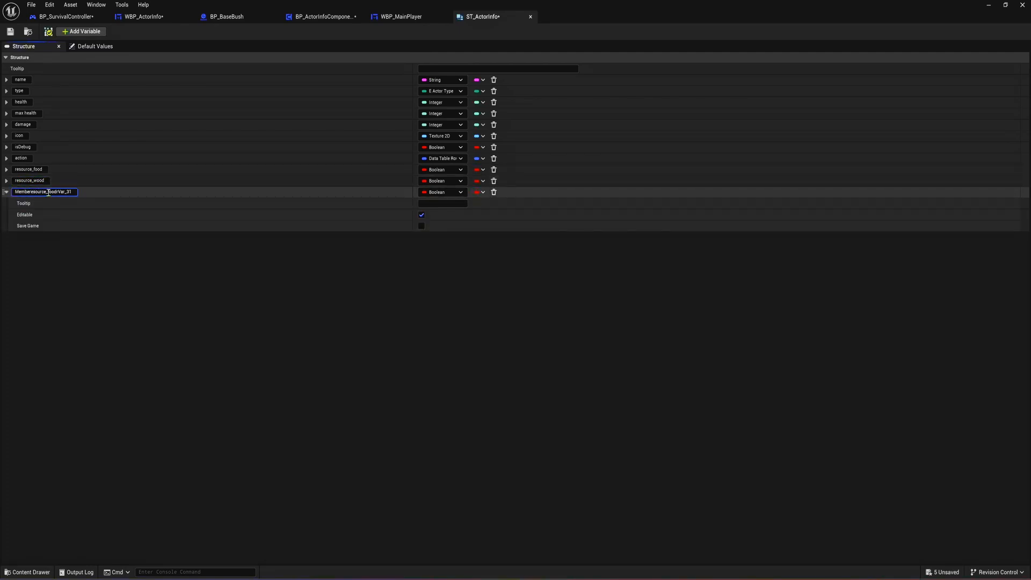
key("ctrl+a")
type("resource_food")
type("stone")
key("Return")
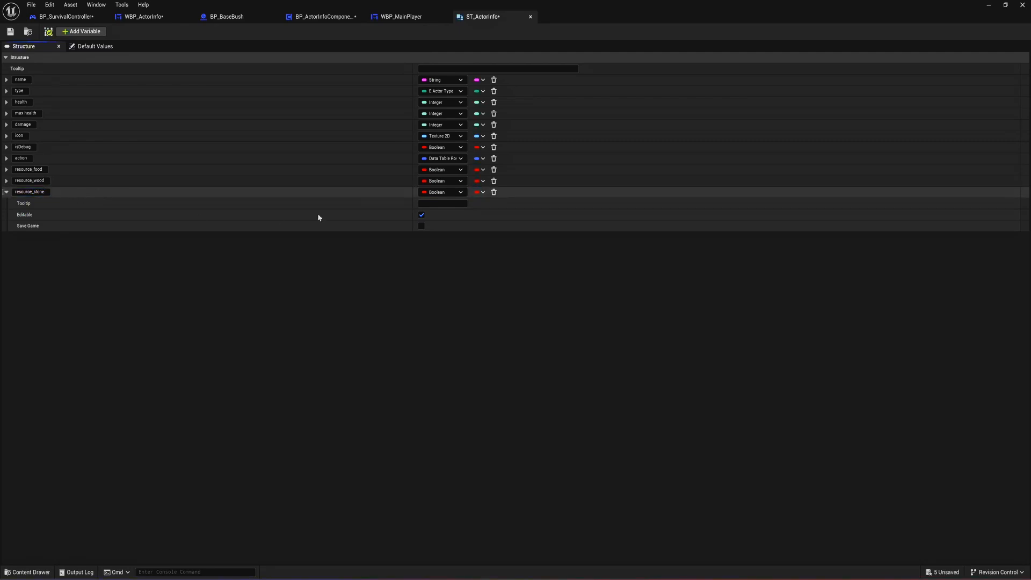
- Set the type of resource_food, resource_wood and resource_stone to Integer and save all modified assets
left_click(438, 170)
left_click(443, 212)
left_click(437, 182)
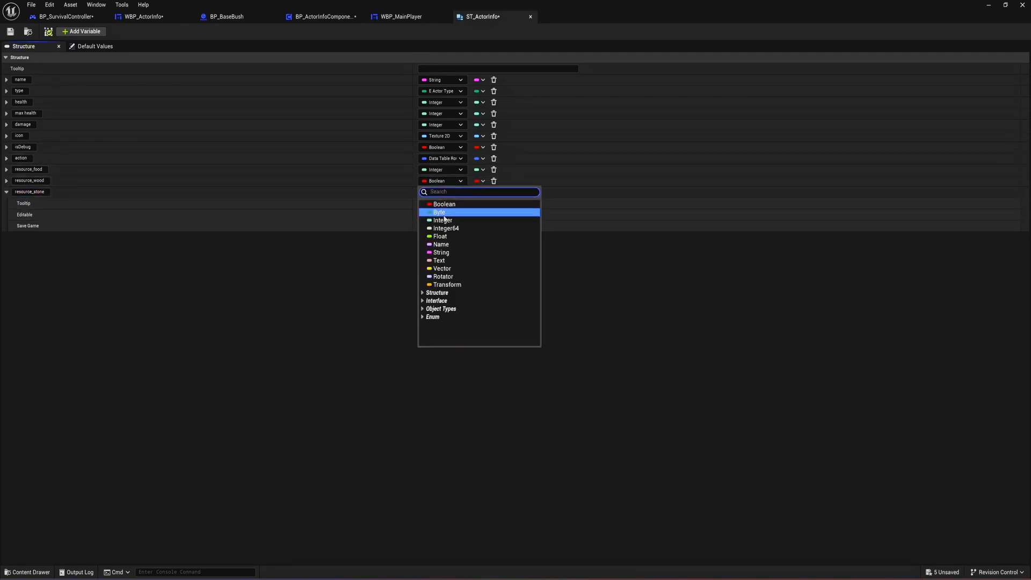
left_click(443, 220)
left_click(437, 192)
left_click(443, 231)
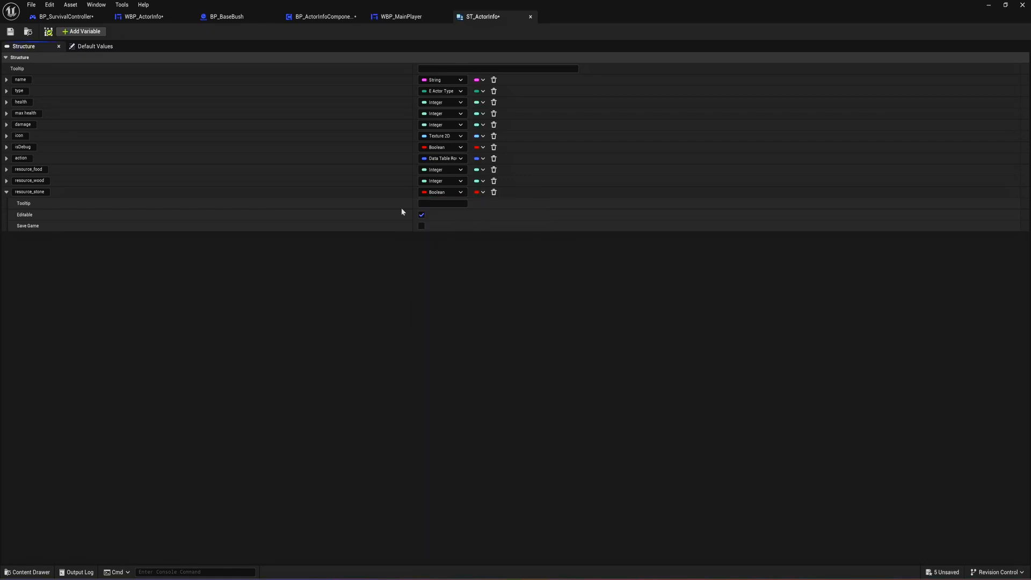
left_click(10, 32)
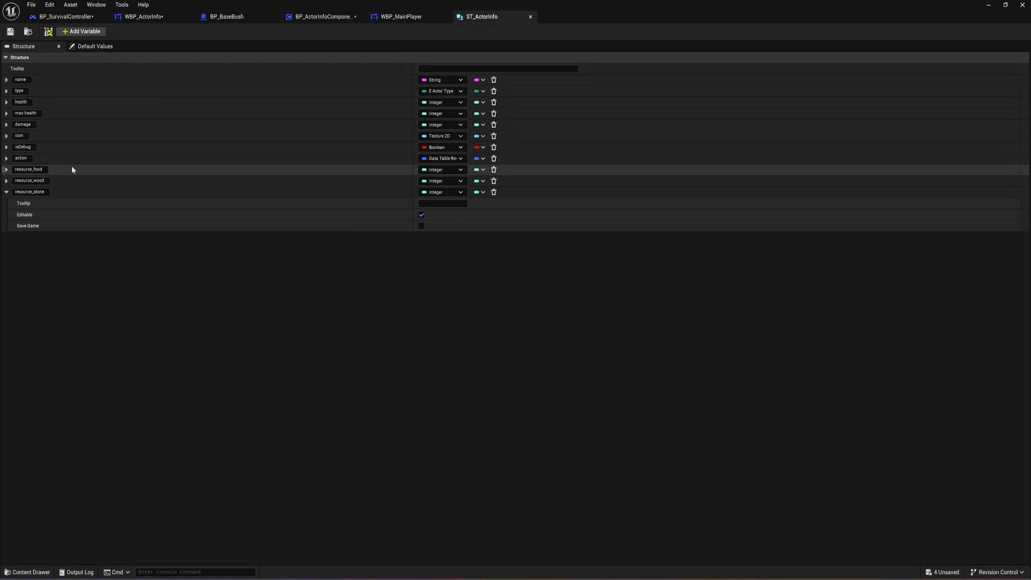
left_click_drag(580, 4, 620, 464)
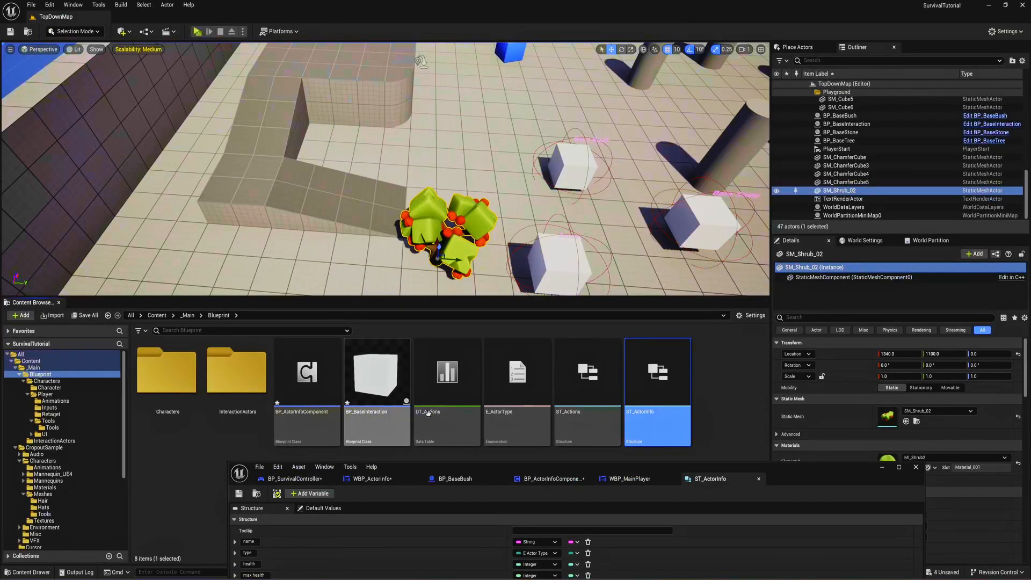
double_click(648, 463)
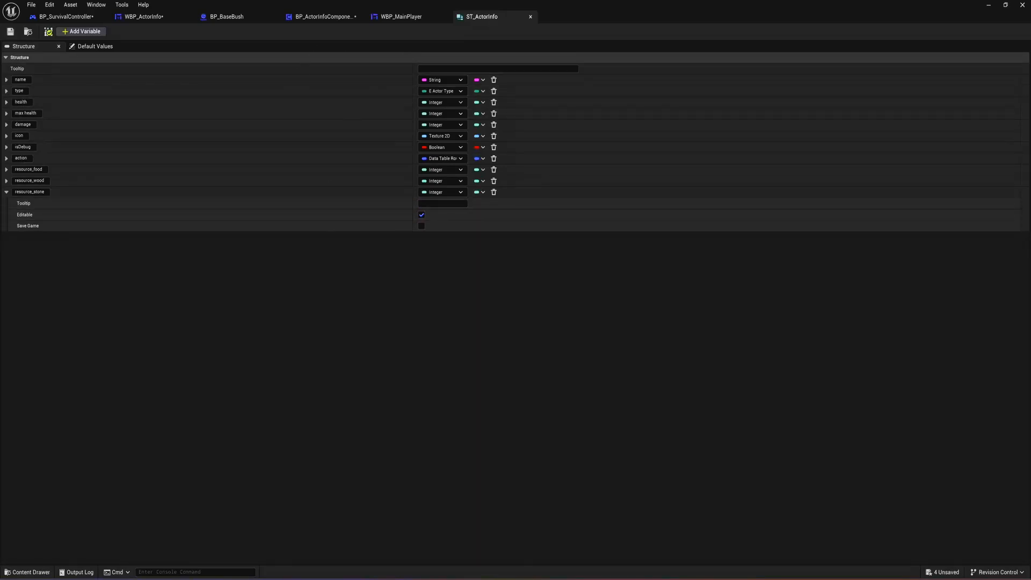
key("ctrl+shift+s")
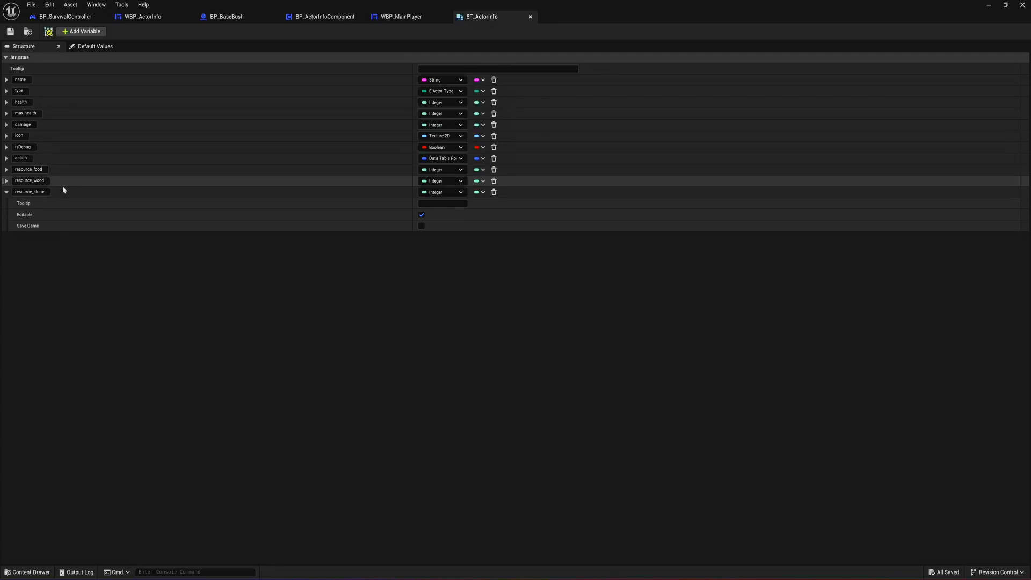
left_click(6, 193)
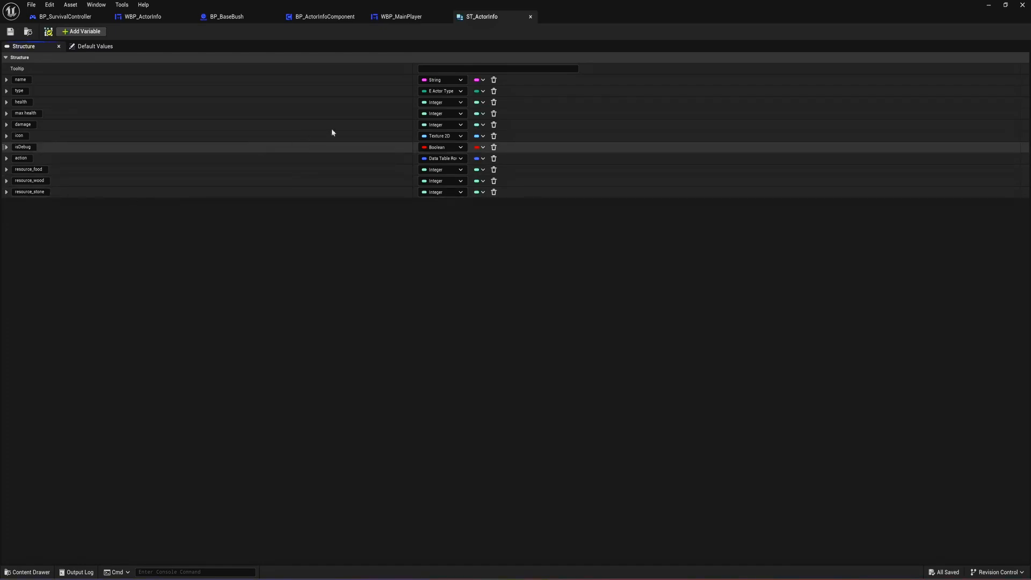
- Inspect the structure's type member, the E_ActorType enumeration and the BP_BaseInteraction blueprint, and return to ST_ActorInfo
left_click(6, 91)
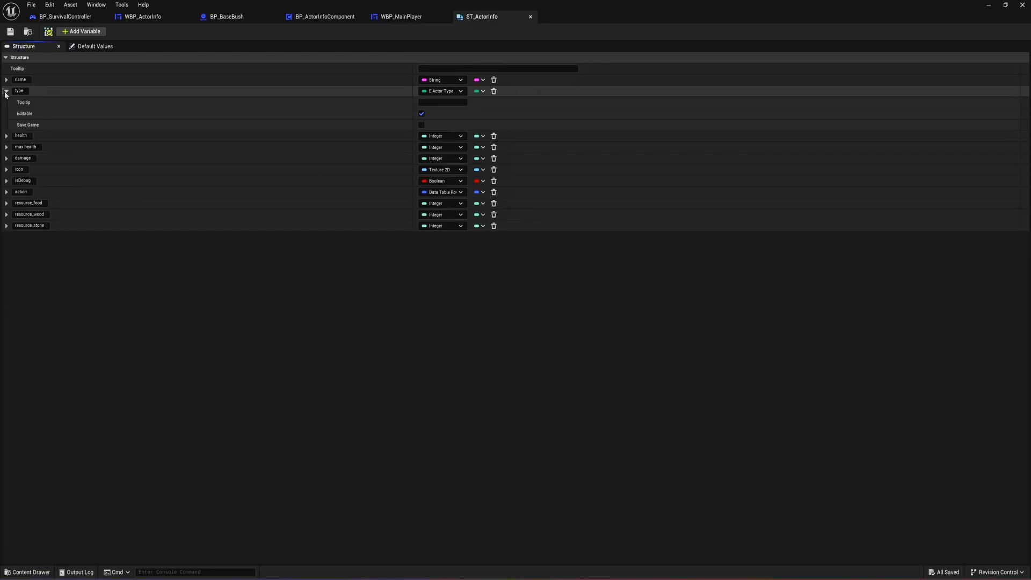
left_click_drag(612, 3, 589, 472)
double_click(518, 381)
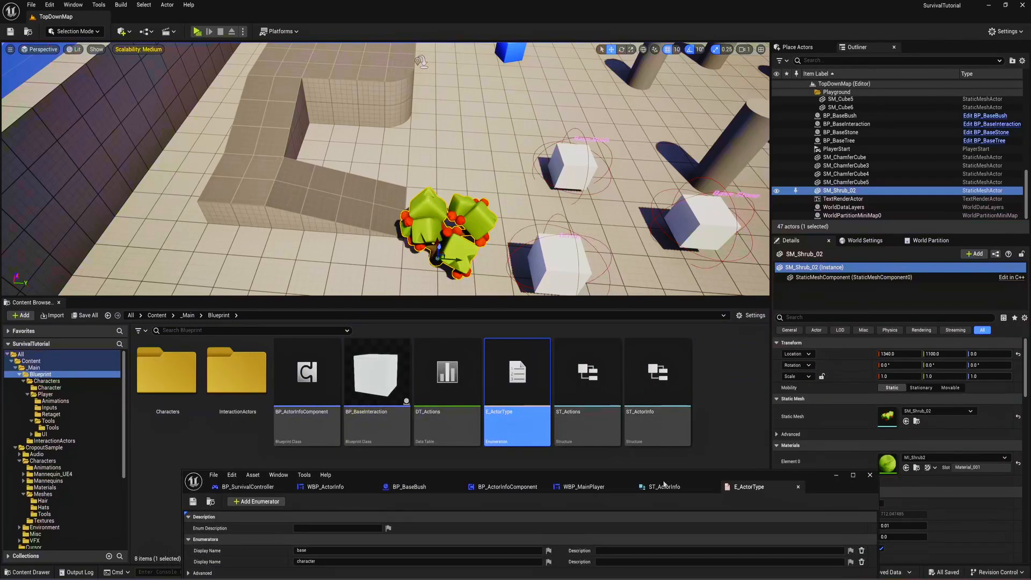
left_click(797, 488)
key("Left")
key("Left")
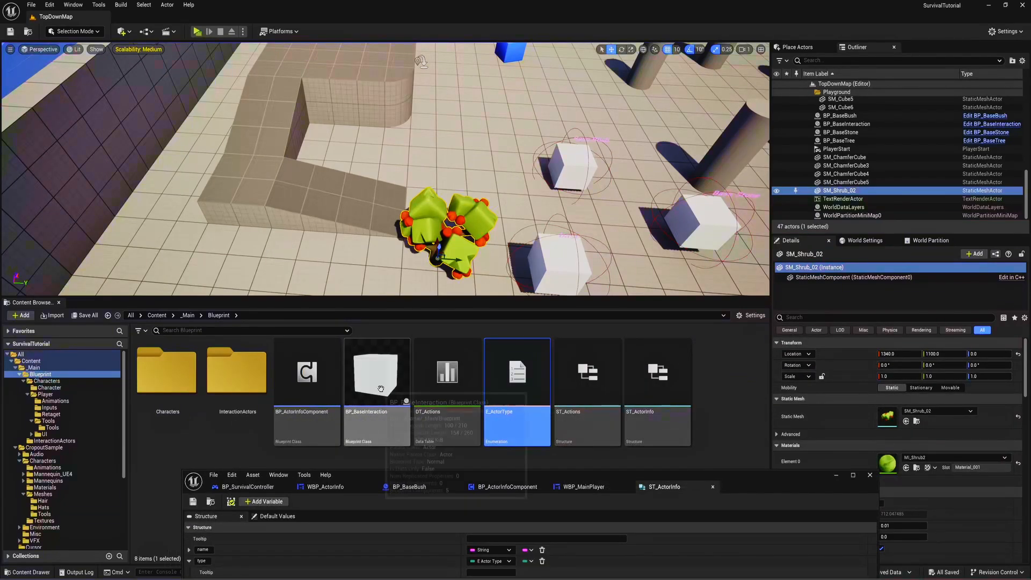
key("Return")
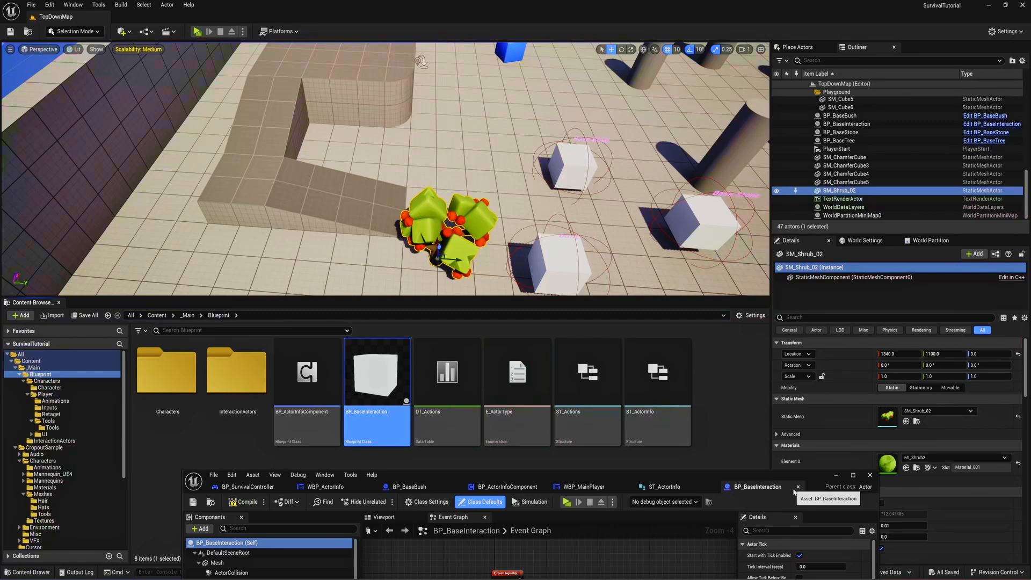
left_click(798, 486)
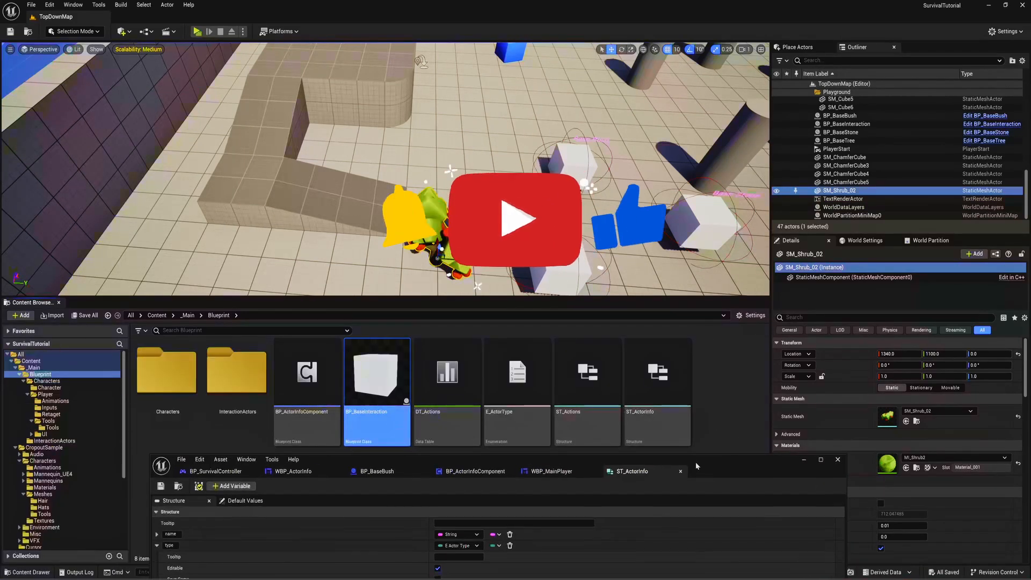
double_click(697, 464)
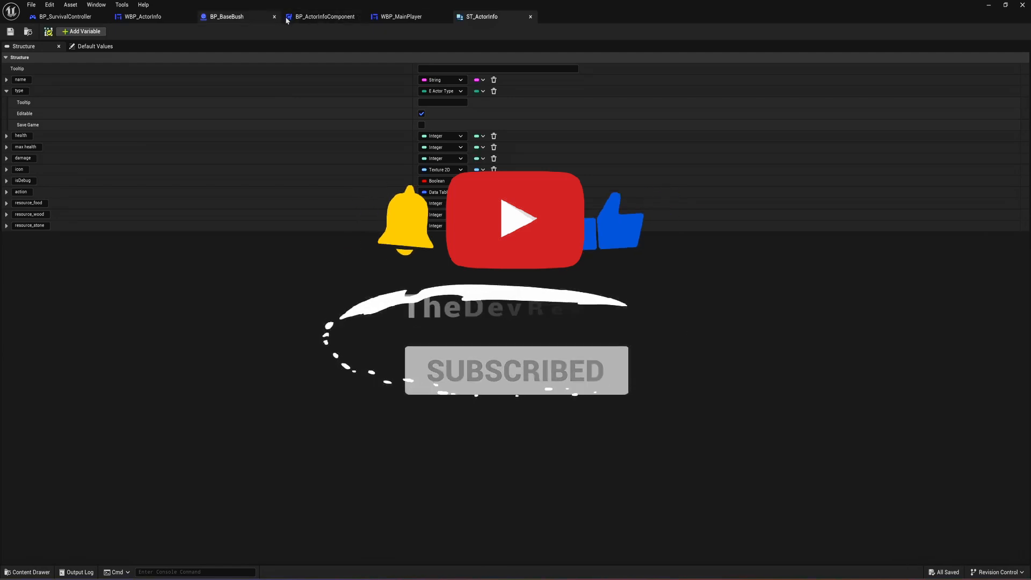
- Compile BP_ActorInfoComponent and add two functions named FN_AddResource and FN_RemoveResource
left_click(324, 17)
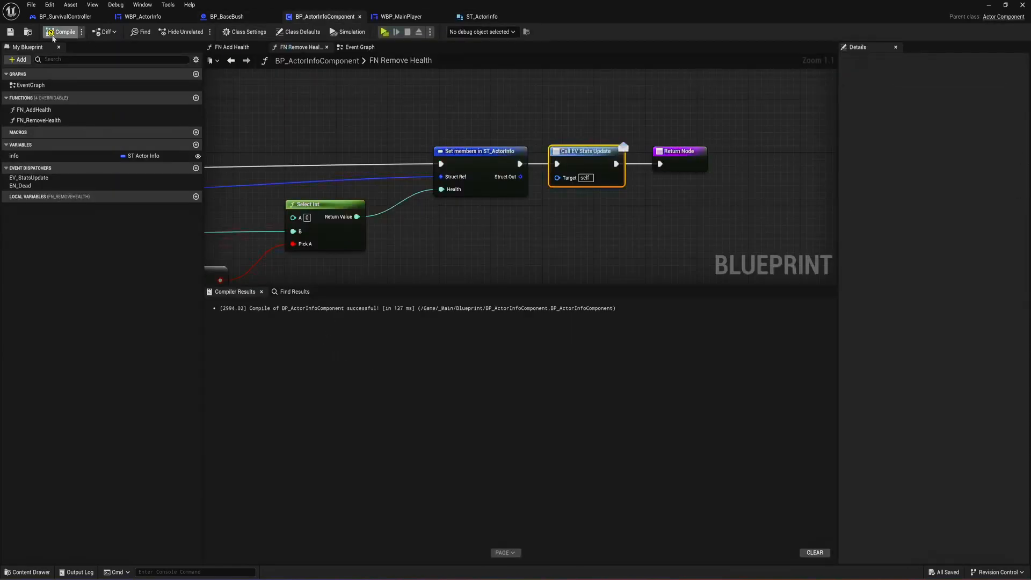
left_click(60, 32)
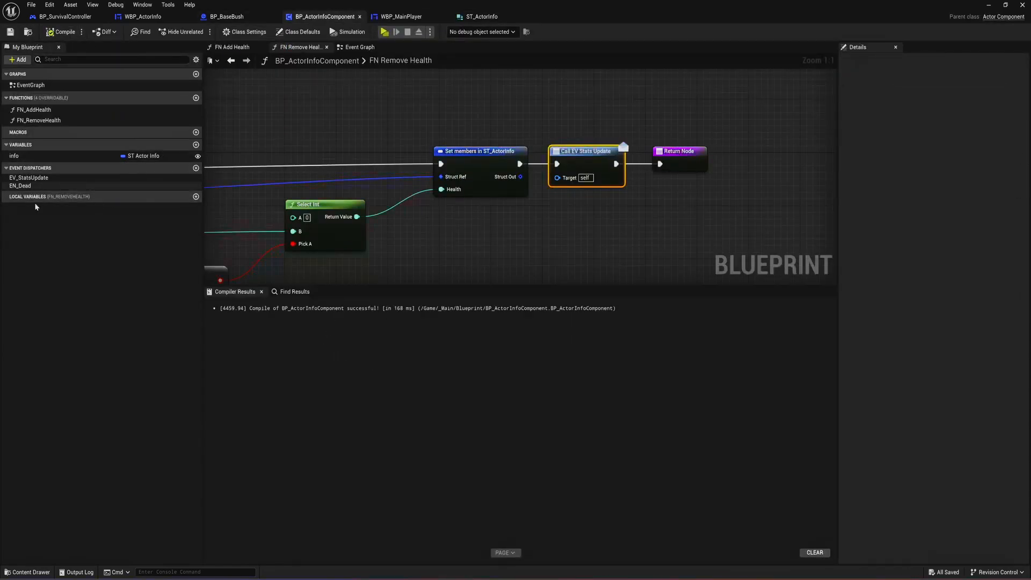
left_click(196, 98)
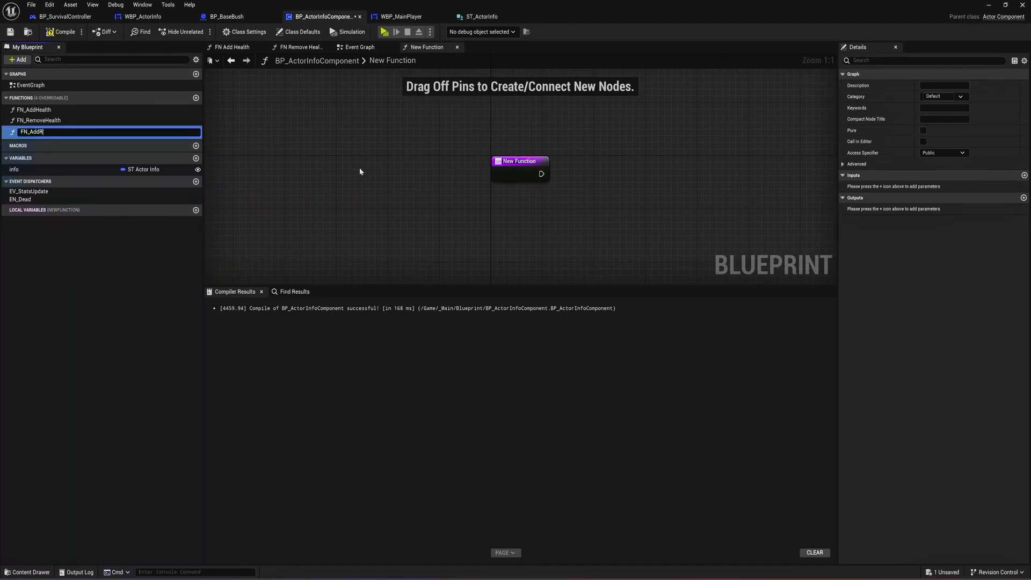
type("FN_AddResource")
key("Return")
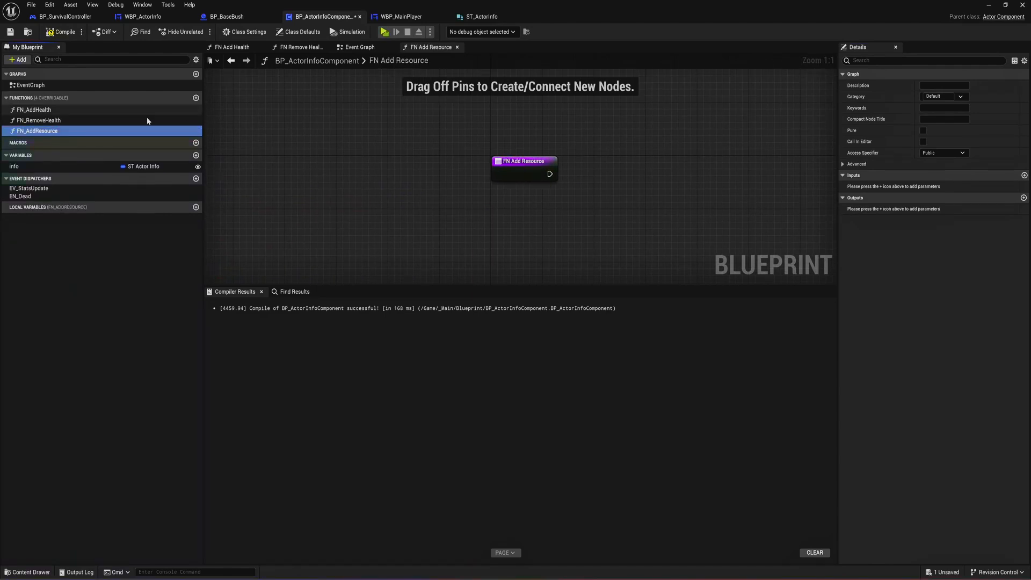
left_click(195, 98)
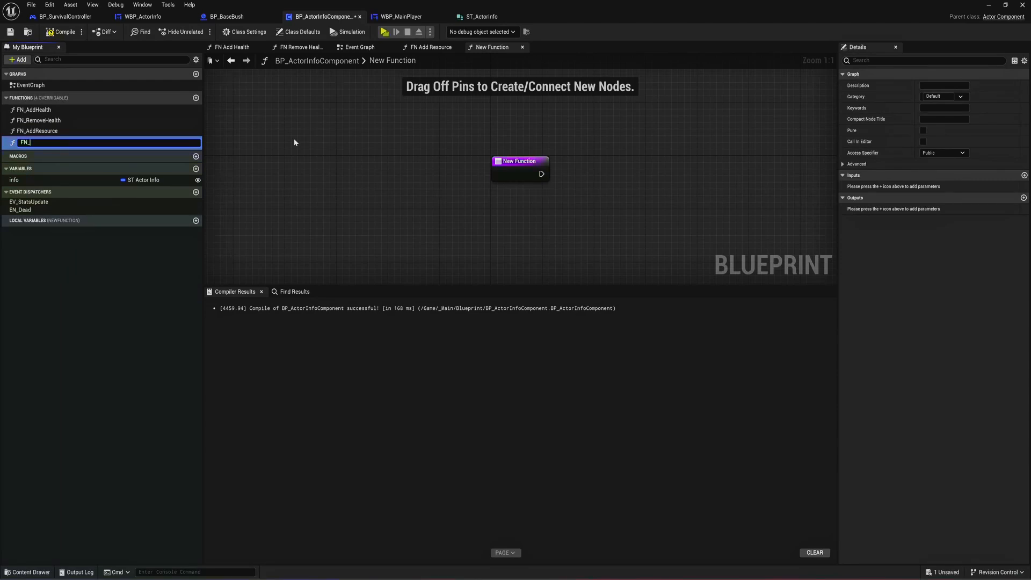
type("FN_RemoveResource")
key("Return")
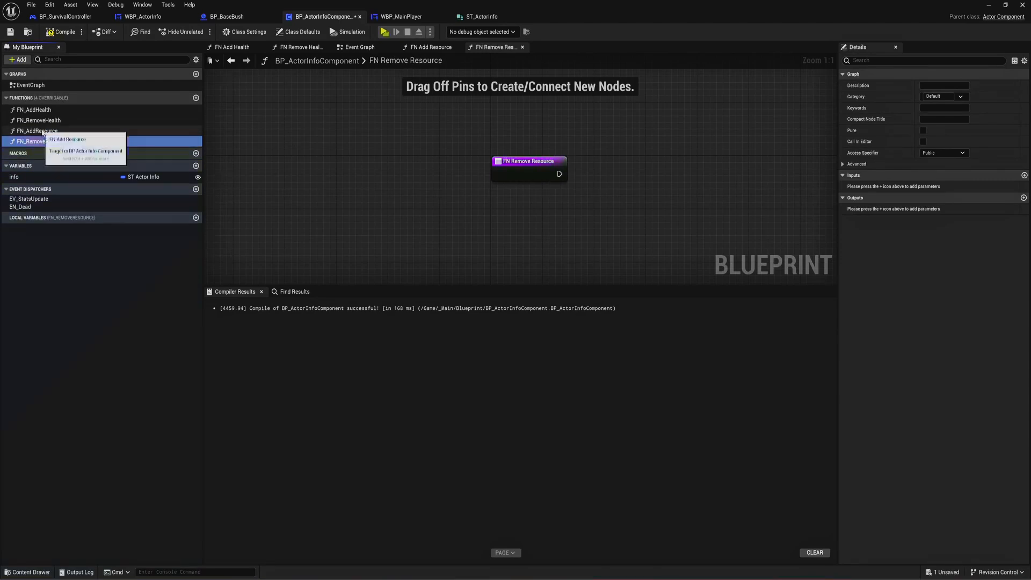
- Place a getter for the info variable in the FN_RemoveResource graph and connect it to a Break ST_ActorInfo node
left_click_drag(78, 175, 620, 230)
left_click(558, 248)
type("bre")
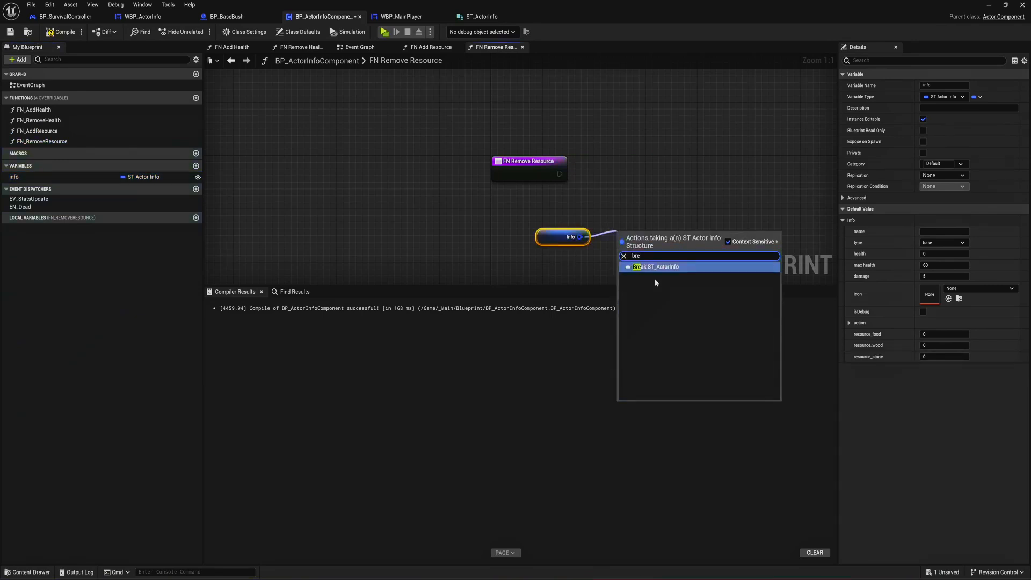
key("Return")
right_click_drag(716, 237, 579, 181)
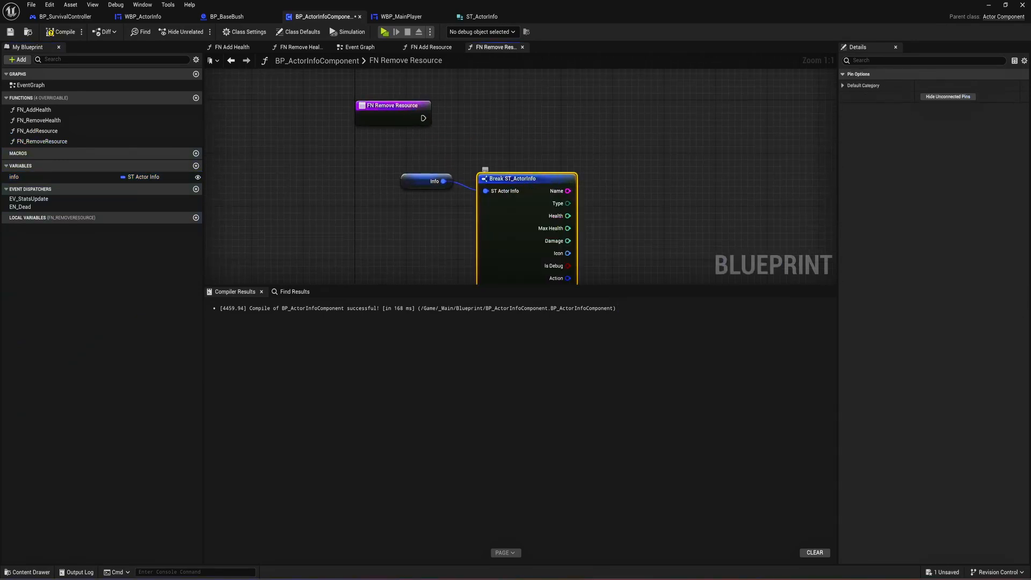
right_click_drag(670, 245, 608, 173)
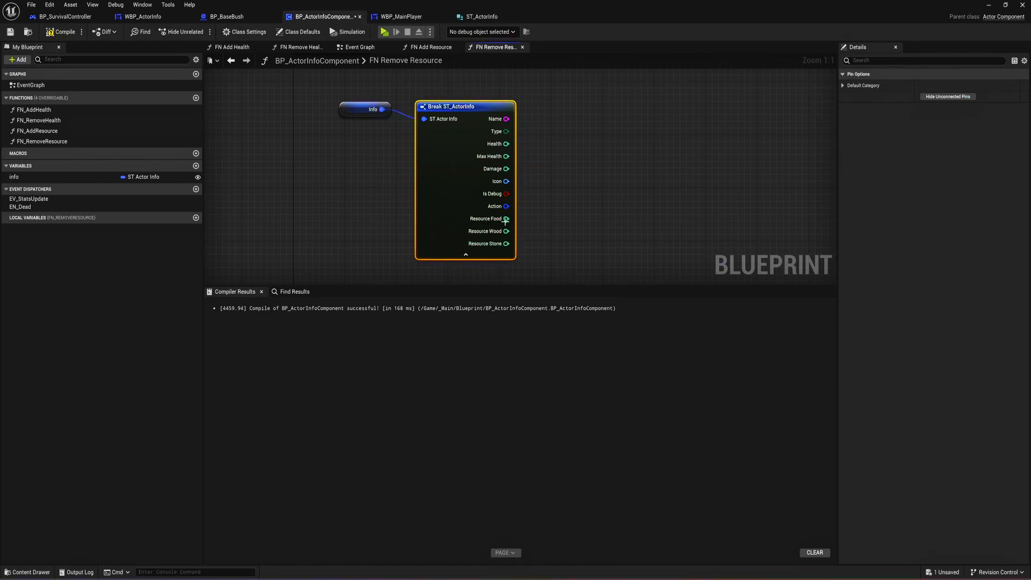
- Position the info getter and Break ST_ActorInfo nodes beneath the FN Remove Resource entry node, straighten their connection and compile
left_click_drag(505, 220, 612, 232)
right_click_drag(579, 149, 679, 227)
left_click_drag(675, 161, 473, 207)
key("q")
left_click_drag(542, 225, 400, 194)
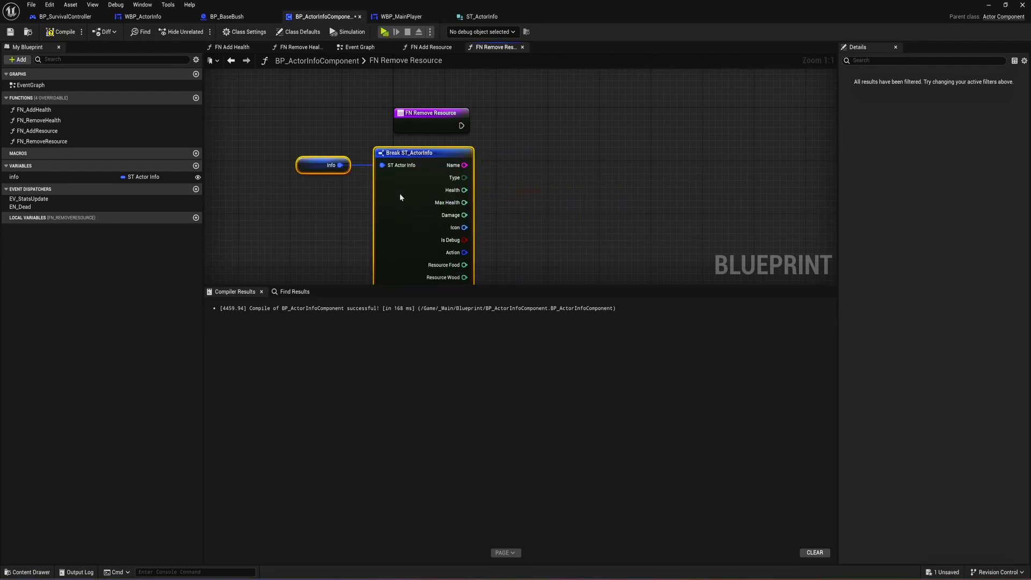
left_click_drag(307, 165, 328, 168)
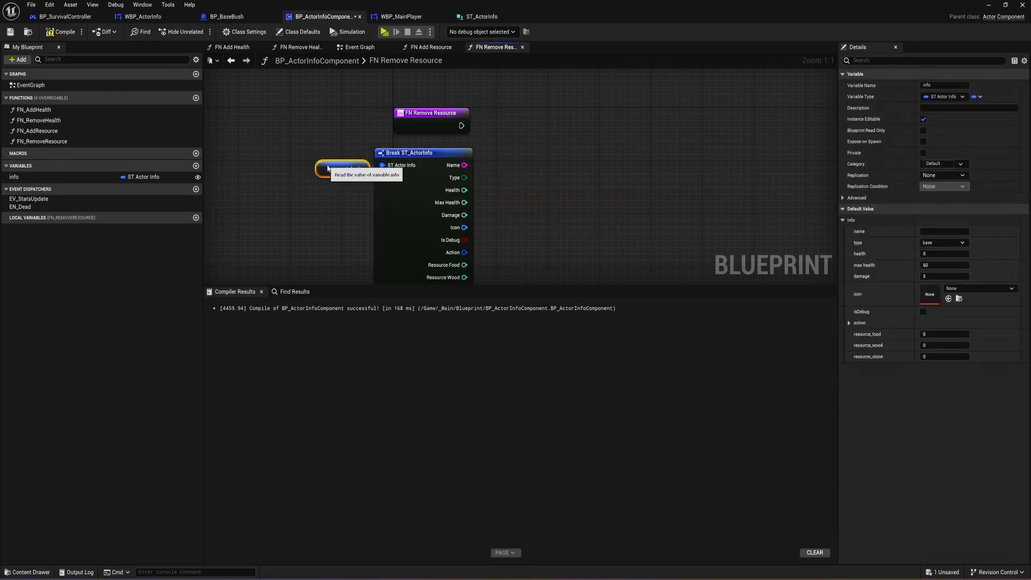
left_click_drag(617, 184, 322, 169)
key("q")
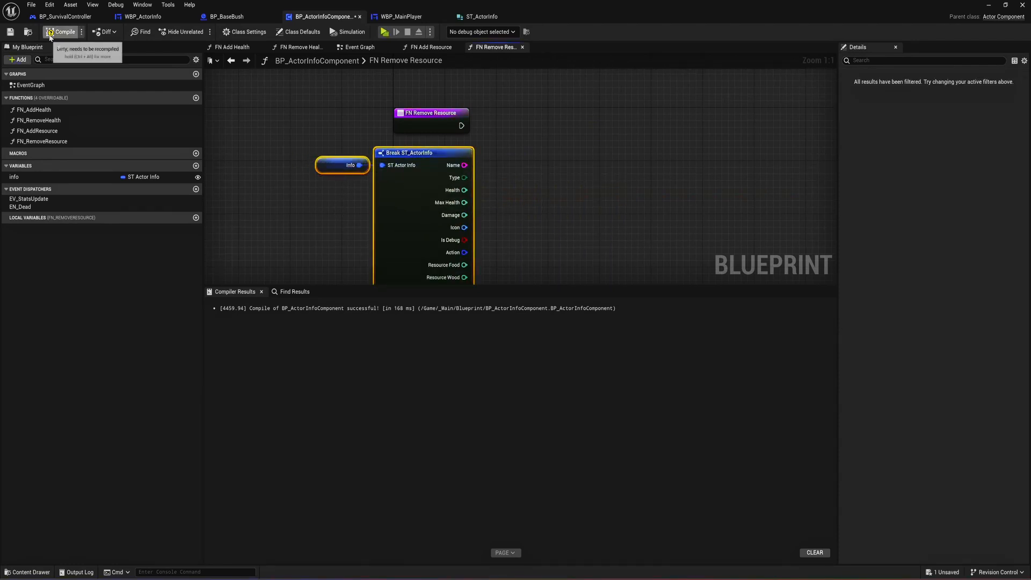
left_click(50, 36)
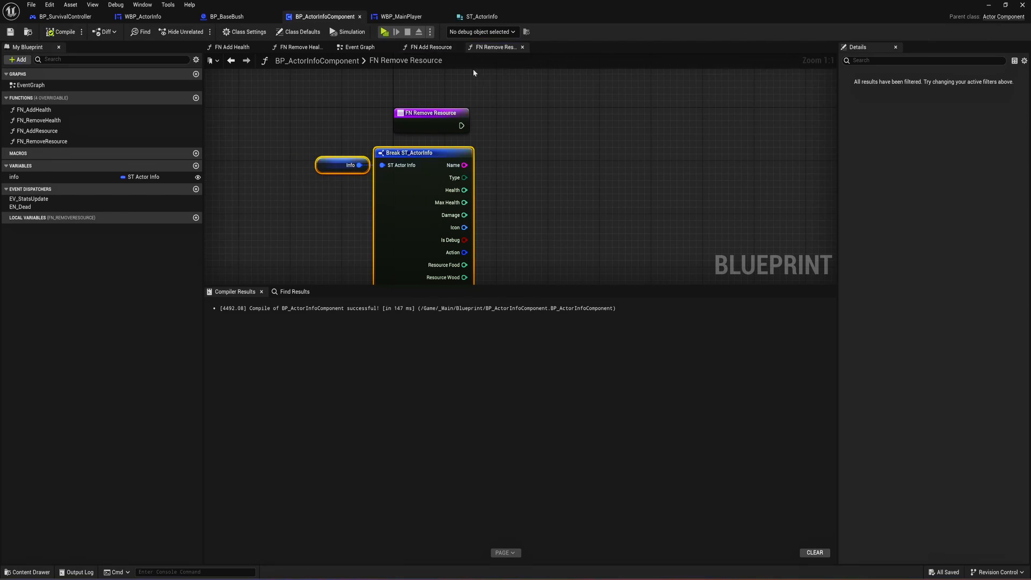
- Paste the info getter and Break ST_ActorInfo nodes into the FN_AddResource graph and place them beneath its entry node
left_click(429, 47)
key("ctrl+v")
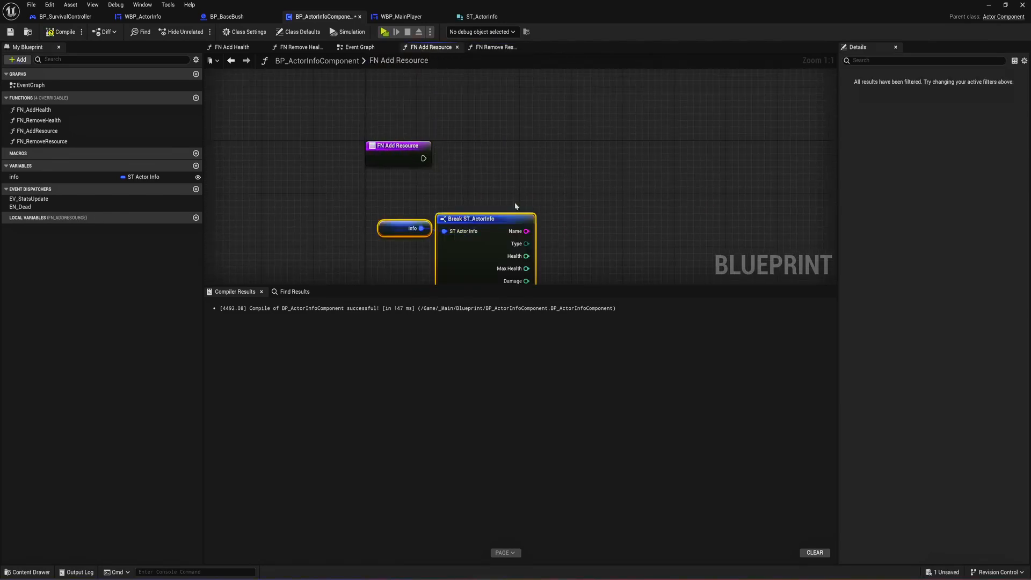
right_click_drag(515, 204, 519, 154)
left_click_drag(392, 155, 385, 213)
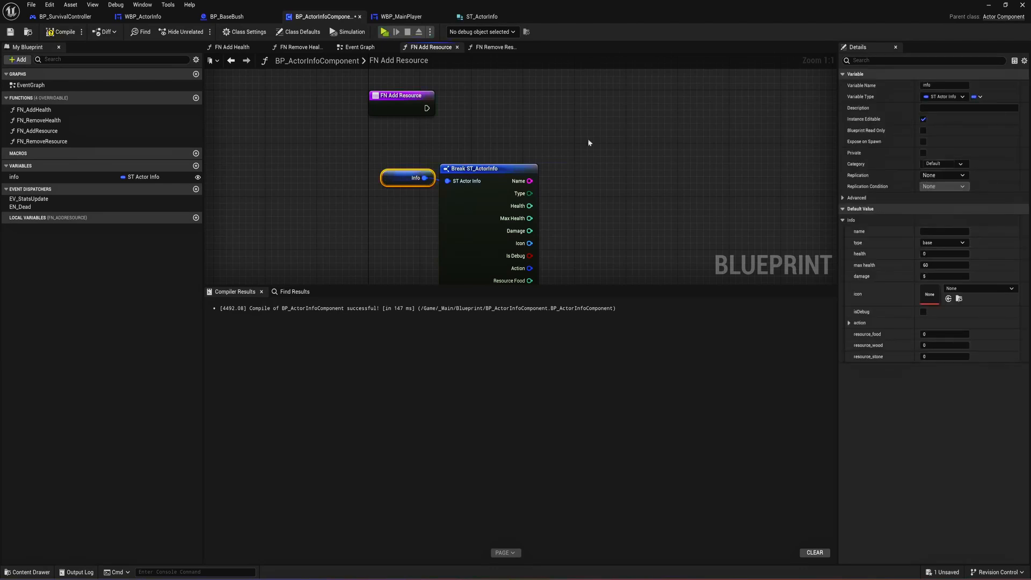
left_click_drag(589, 142, 394, 227)
left_click_drag(512, 225, 434, 186)
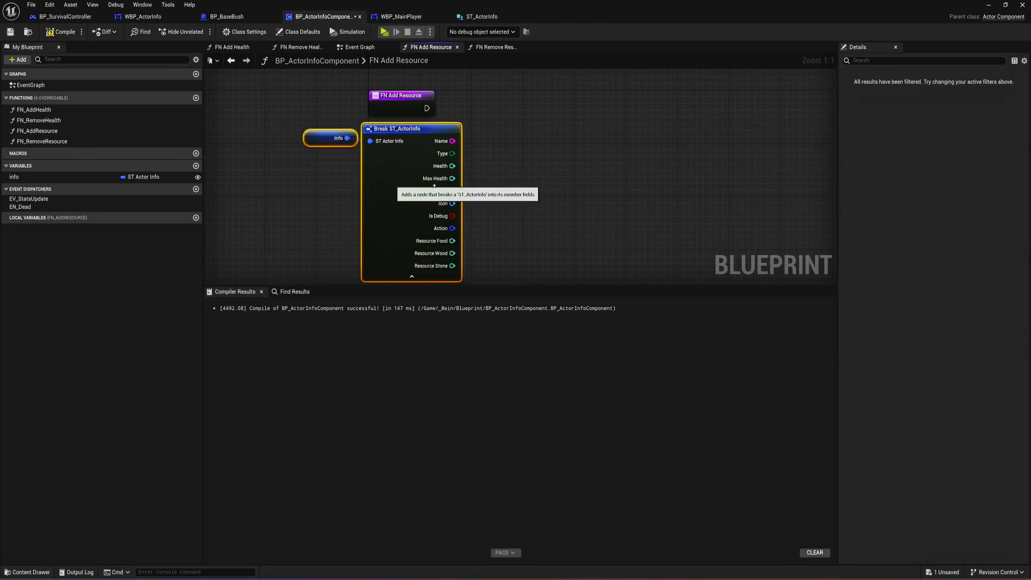
right_click_drag(499, 232, 486, 197)
left_click_drag(439, 206, 469, 212)
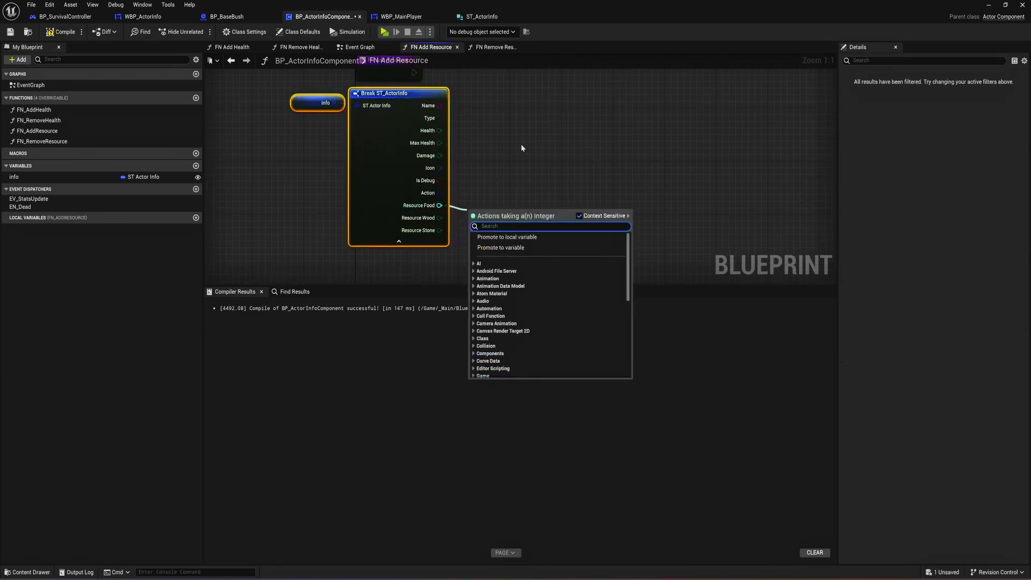
right_click_drag(521, 147, 524, 159)
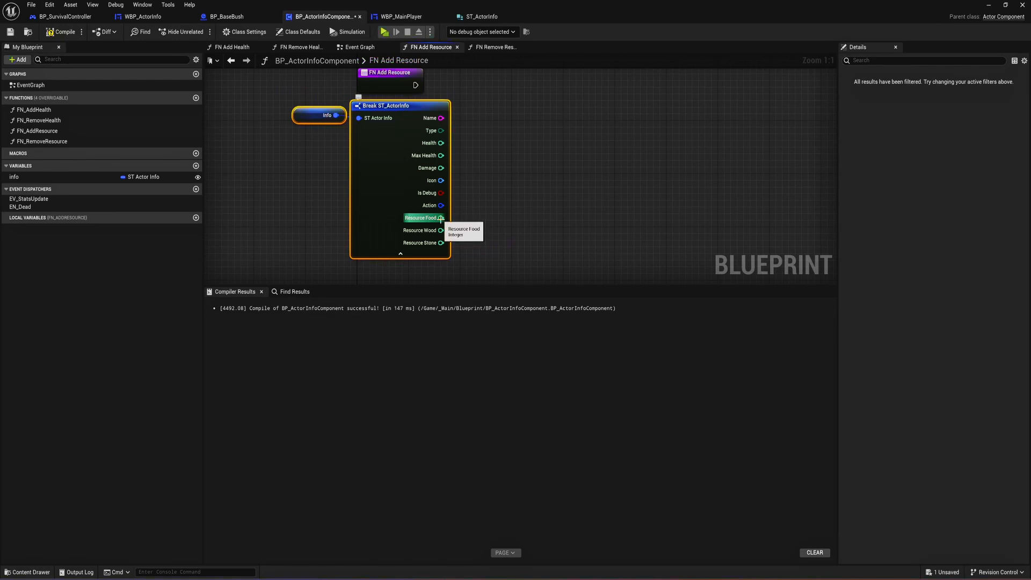
left_click_drag(441, 218, 461, 238)
left_click(532, 163)
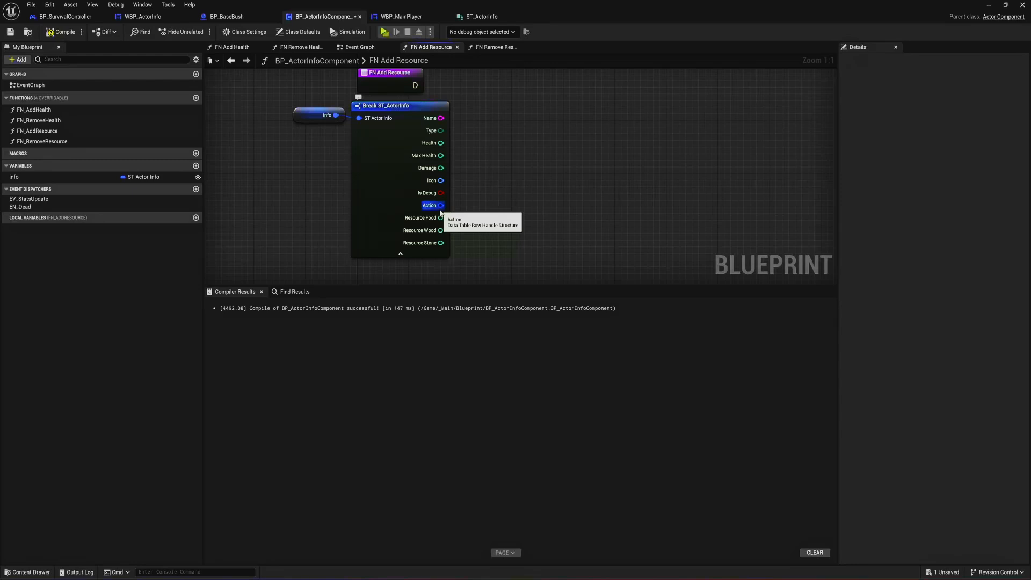
- Connect the Action output of Break ST_ActorInfo to a new Break DataTableRowHandle node
left_click_drag(440, 210, 507, 127)
type("bra")
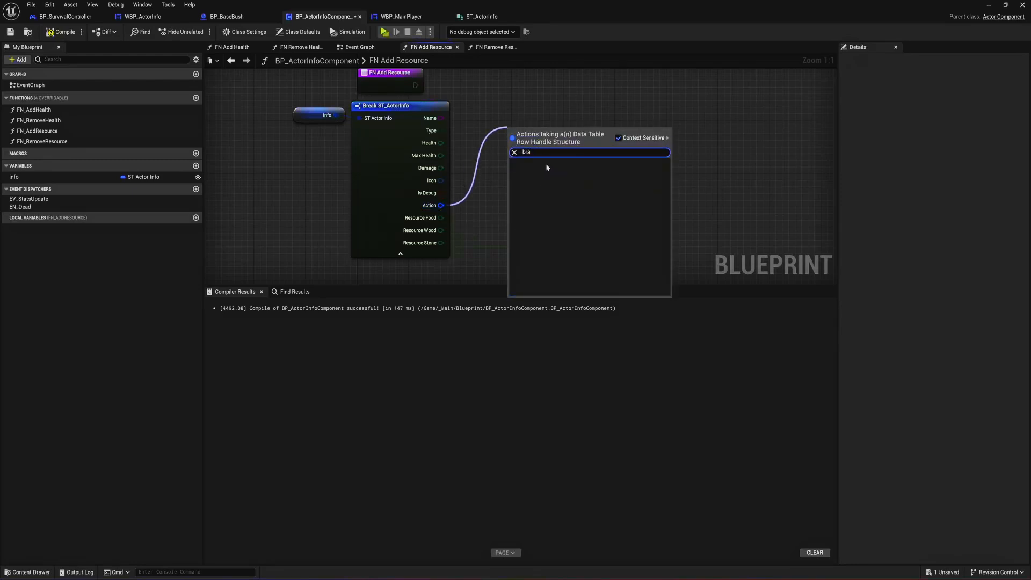
type("bre")
left_click(549, 164)
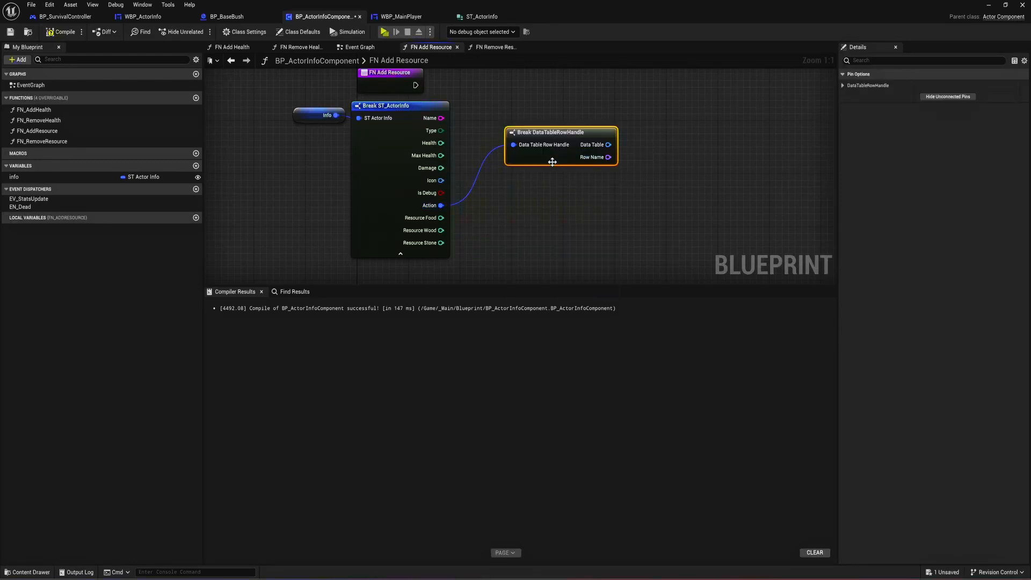
- Arrange the break nodes and the FN Add Resource entry node more compactly, and compile the blueprint
right_click_drag(531, 124, 511, 164)
left_click_drag(553, 240, 307, 150)
key("q")
left_click_drag(519, 234, 404, 187)
left_click(451, 229)
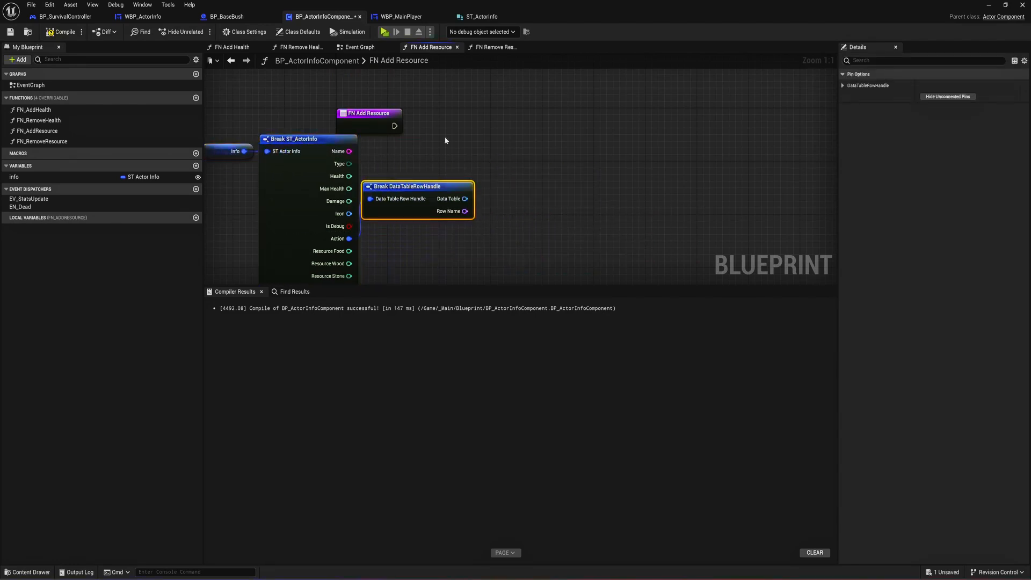
left_click(64, 32)
right_click_drag(441, 139, 468, 152)
left_click_drag(405, 141, 386, 133)
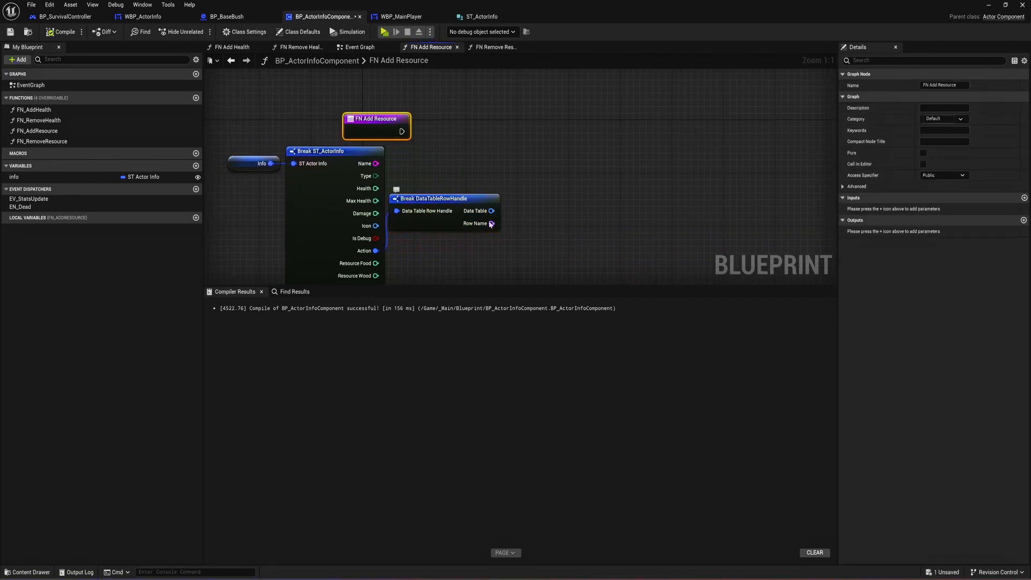
- Add a Switch on Name node fed by Row Name and connect the FN Add Resource entry execution to it
left_click_drag(491, 223, 511, 157)
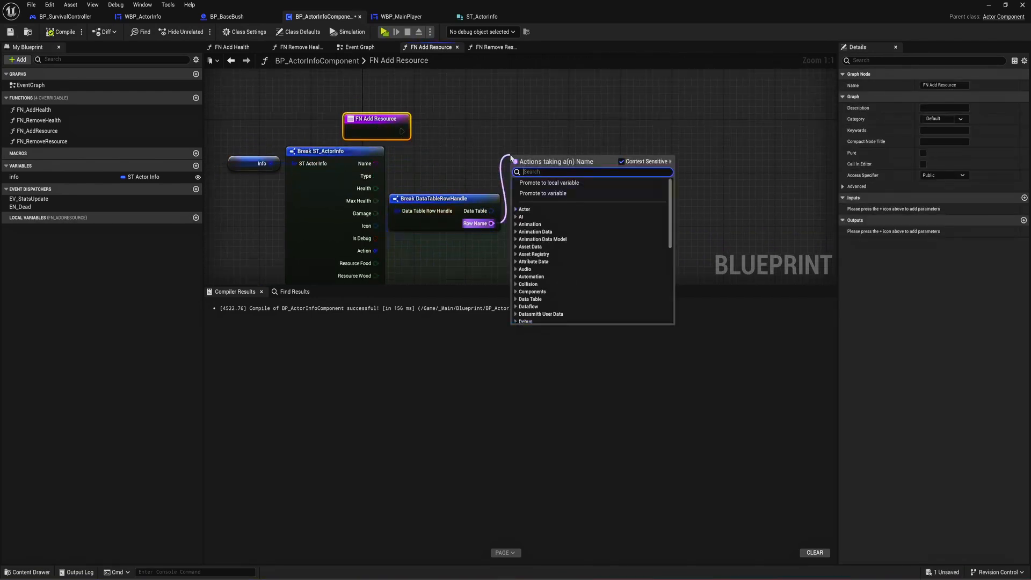
type("swt")
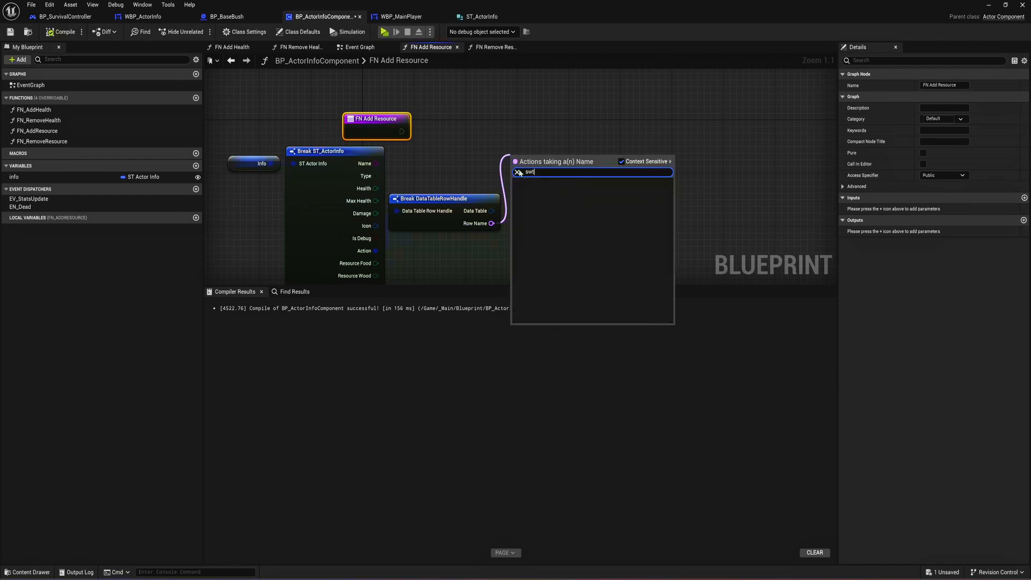
key("ctrl+a")
type("swt")
key("BackSpace")
type("i")
key("Return")
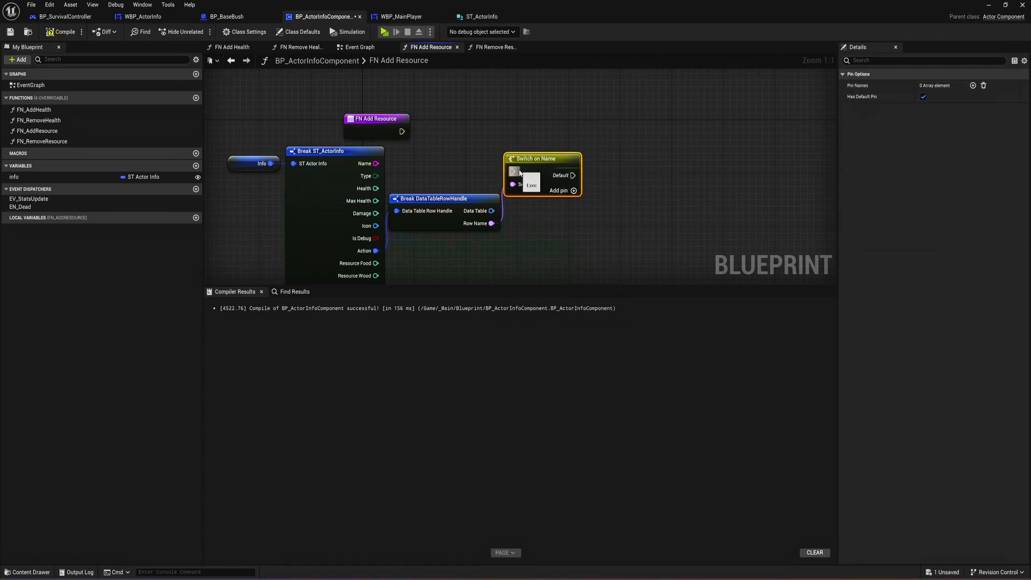
left_click_drag(402, 131, 571, 146)
- Add four case pins to the Switch on Name node, then compile and save BP_ActorInfoComponent
left_click(599, 152)
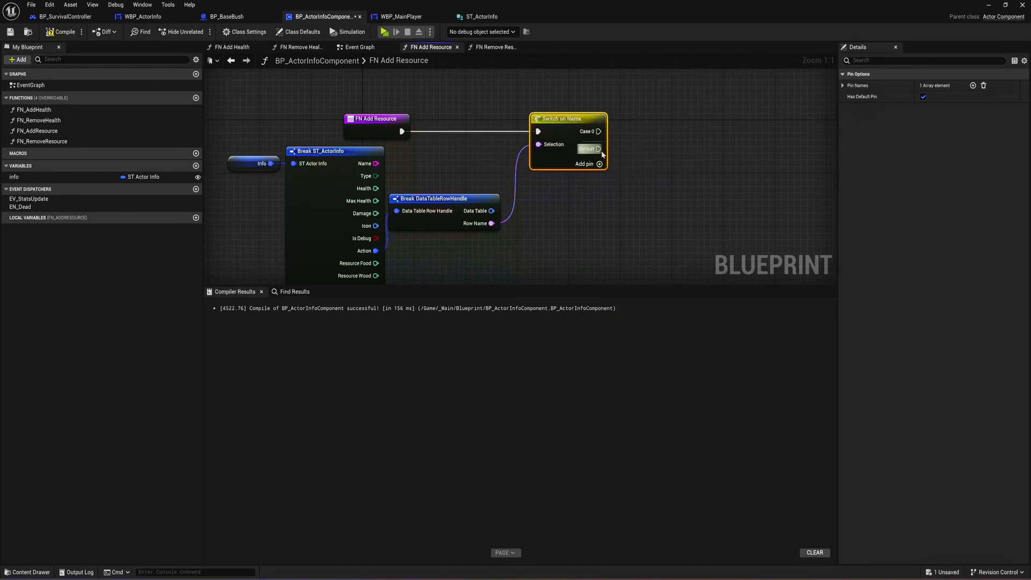
left_click(600, 165)
left_click(600, 178)
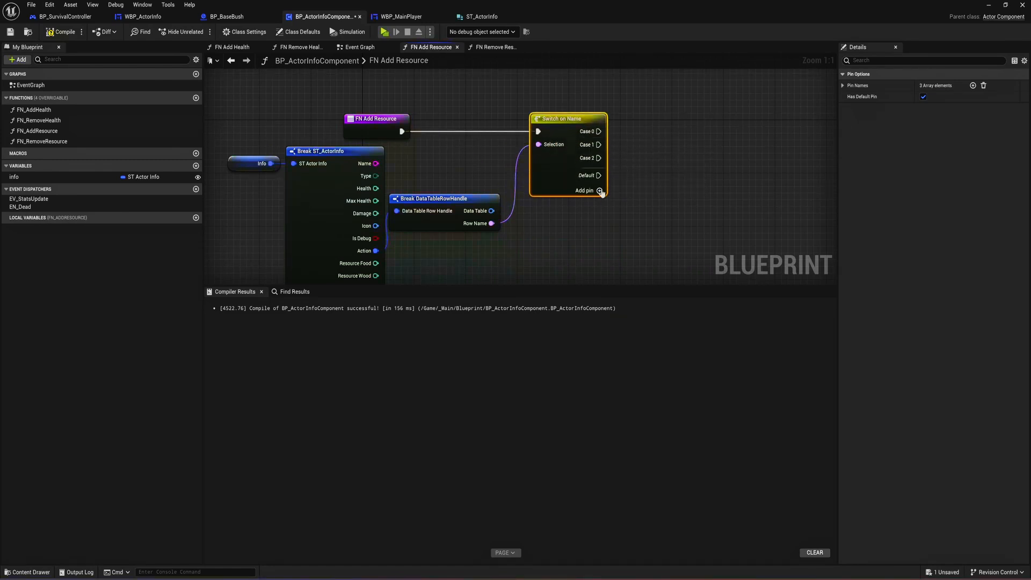
left_click(600, 190)
left_click_drag(542, 11, 643, 143)
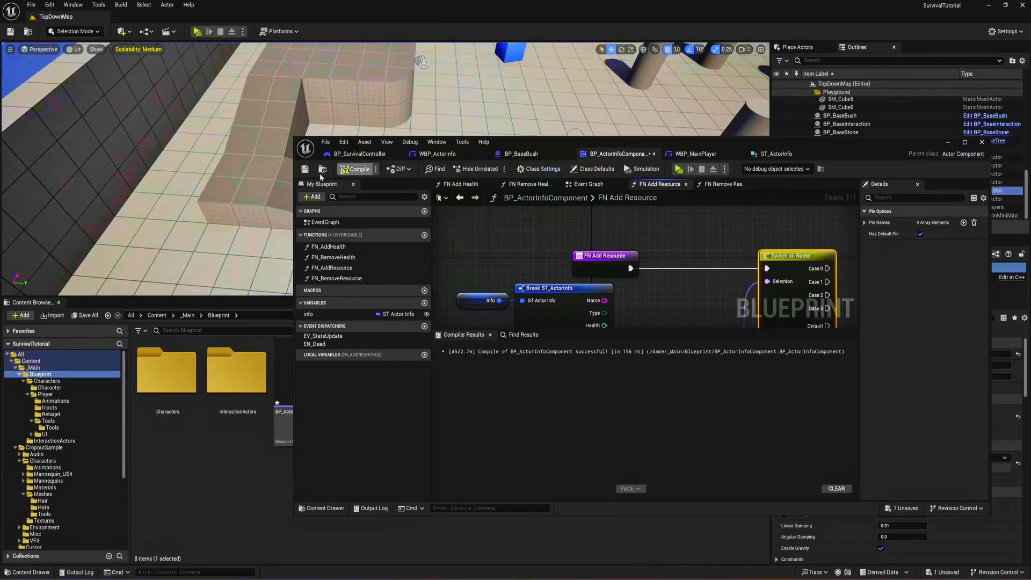
left_click(359, 168)
left_click(304, 169)
double_click(816, 143)
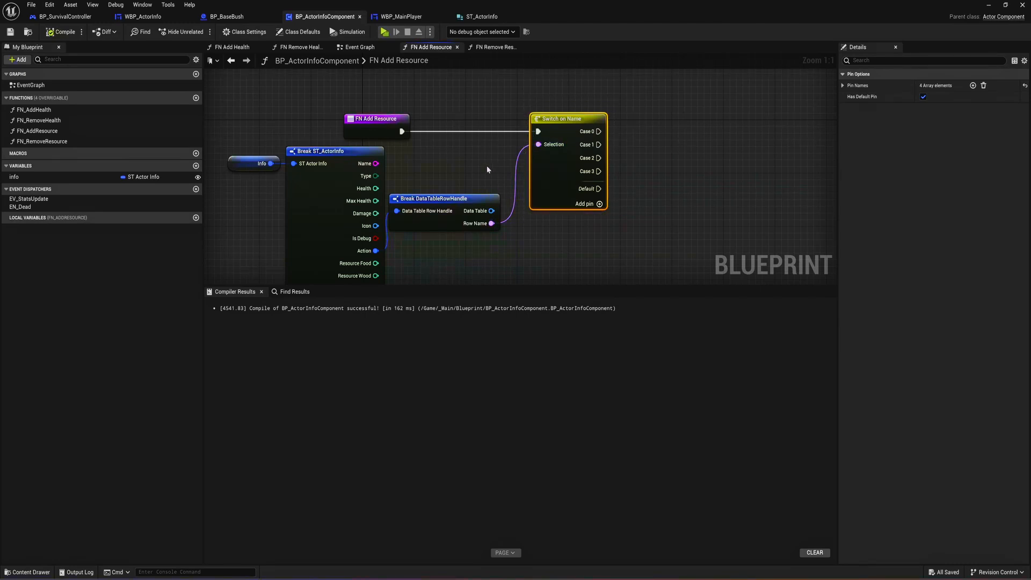
- Delete the Switch on Name node from FN_AddResource, then compile and save the blueprint
key("Delete")
left_click(60, 32)
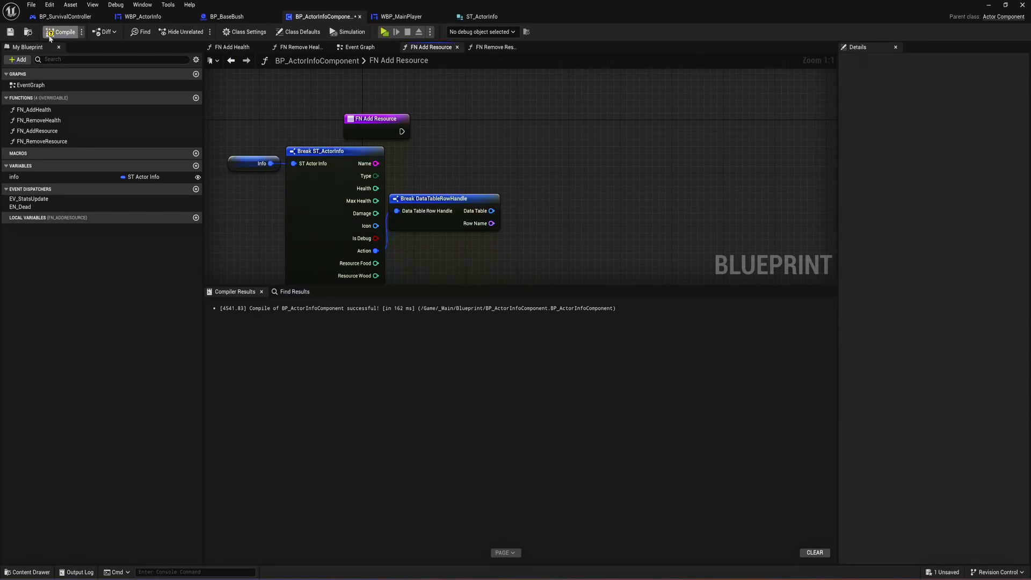
left_click(10, 32)
- Open the E_ActorType enumeration from the Blueprint folder and add three enumerators to it
left_click_drag(545, 105, 511, 218)
left_click_drag(659, 5, 632, 475)
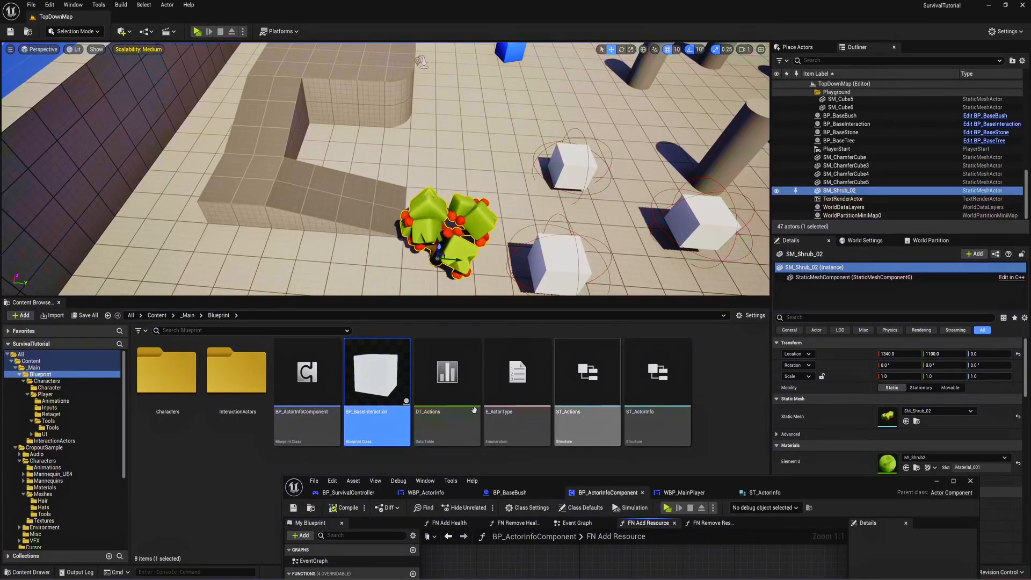
double_click(525, 410)
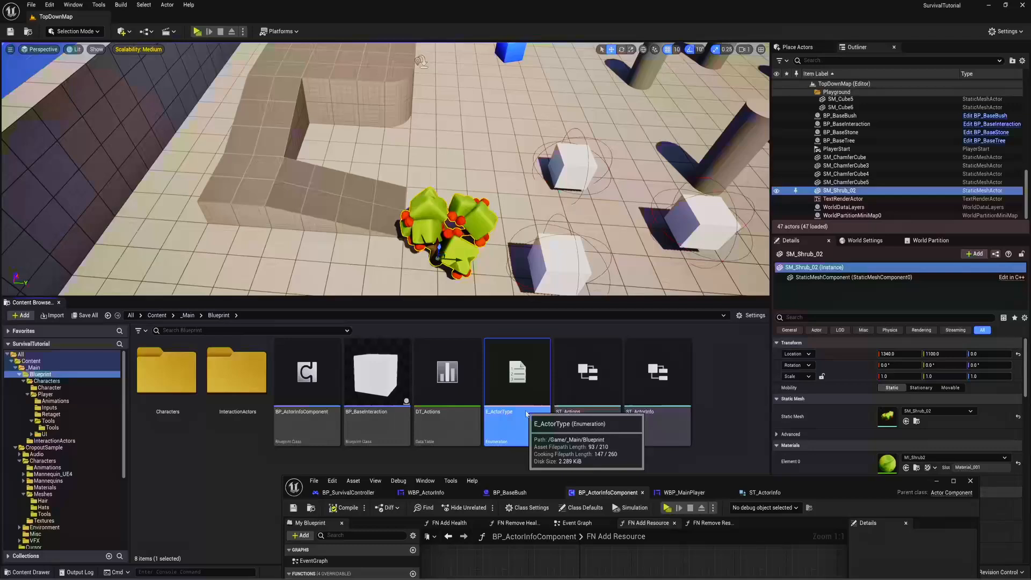
double_click(717, 480)
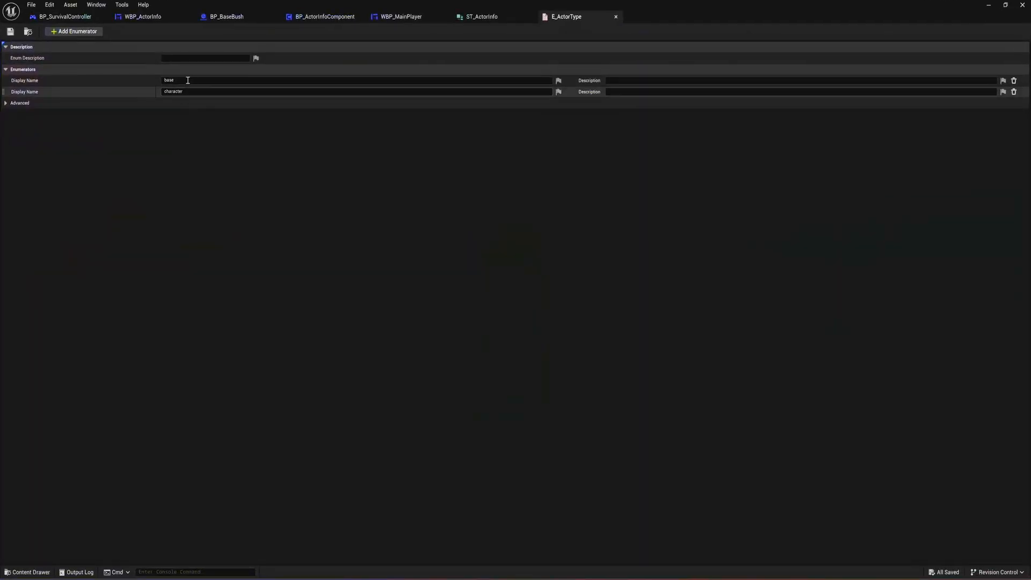
left_click(77, 32)
left_click(76, 33)
left_click(76, 33)
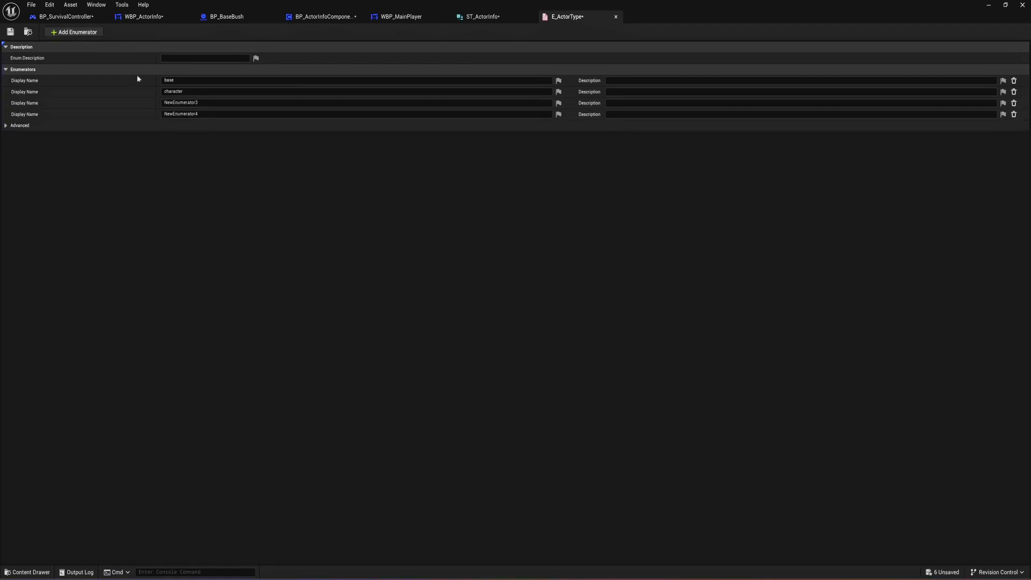
- Name the three new E_ActorType enumerators berry, tree and stone
left_click(196, 103)
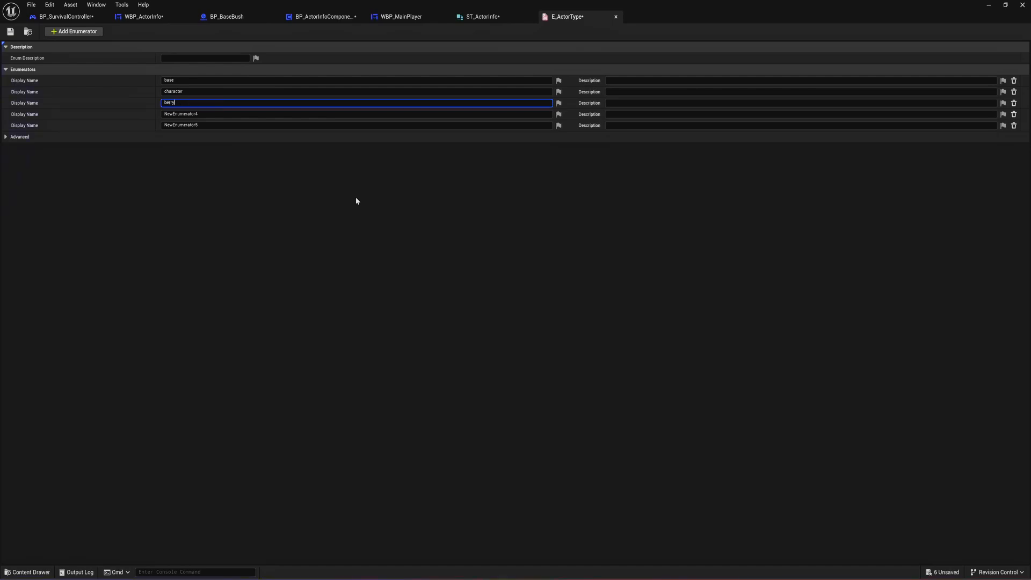
type("berry")
key("Return")
left_click(178, 114)
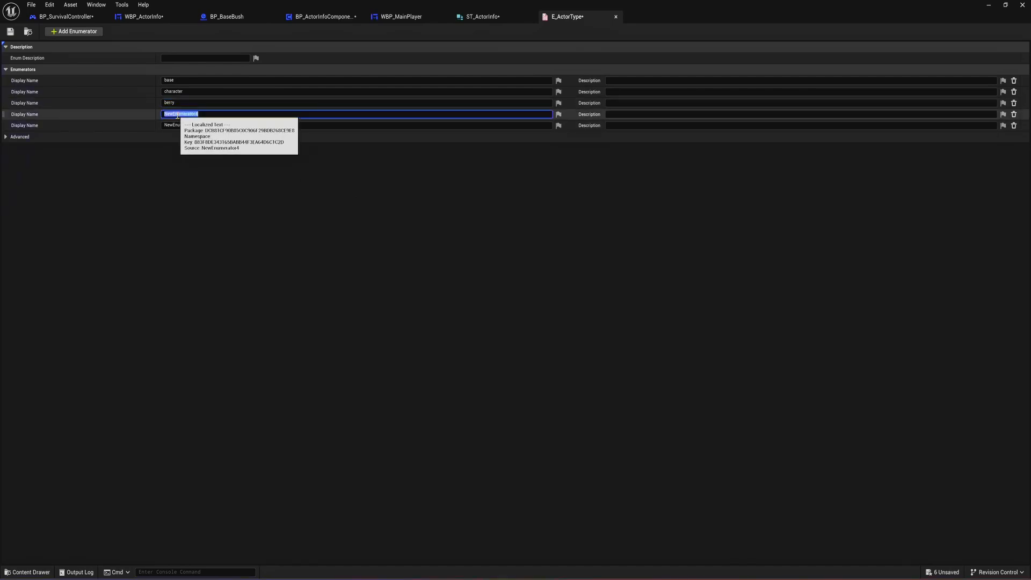
type("tree")
key("Return")
left_click(196, 125)
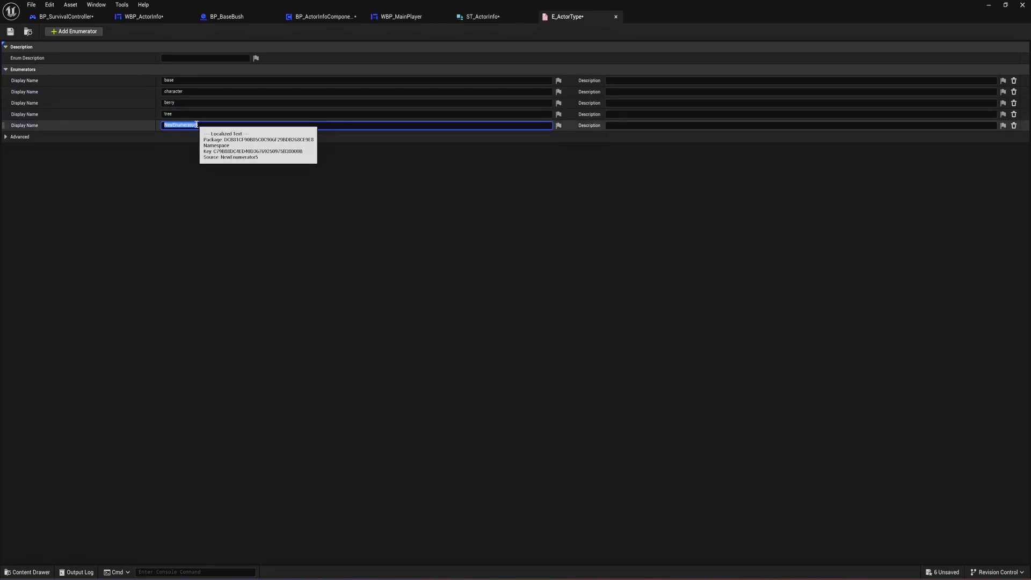
type("stone")
key("Return")
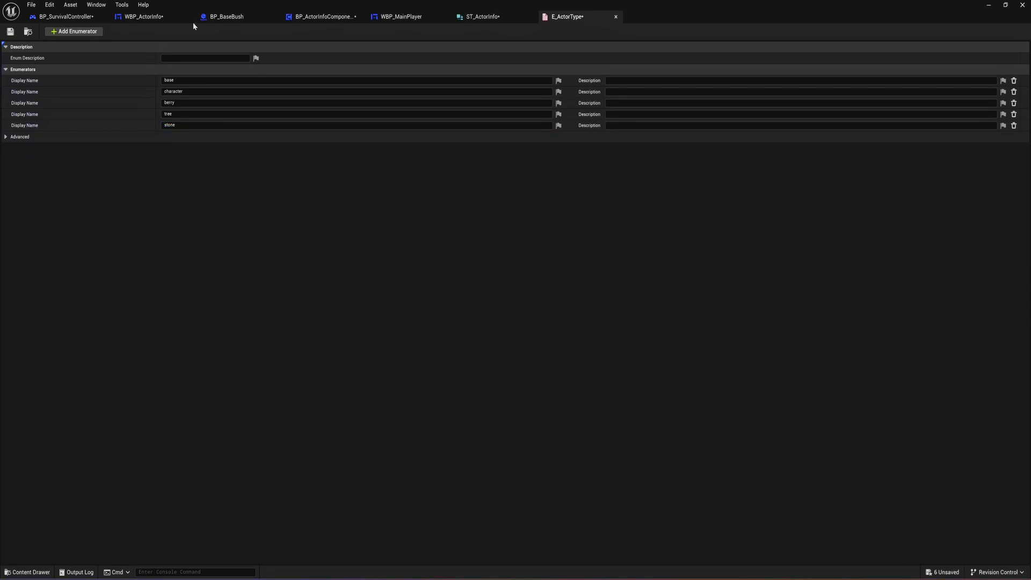
- Save all modified assets, including E_ActorType, ST_ActorInfo and the dependent blueprints
left_click_drag(591, 3, 625, 350)
left_click(85, 315)
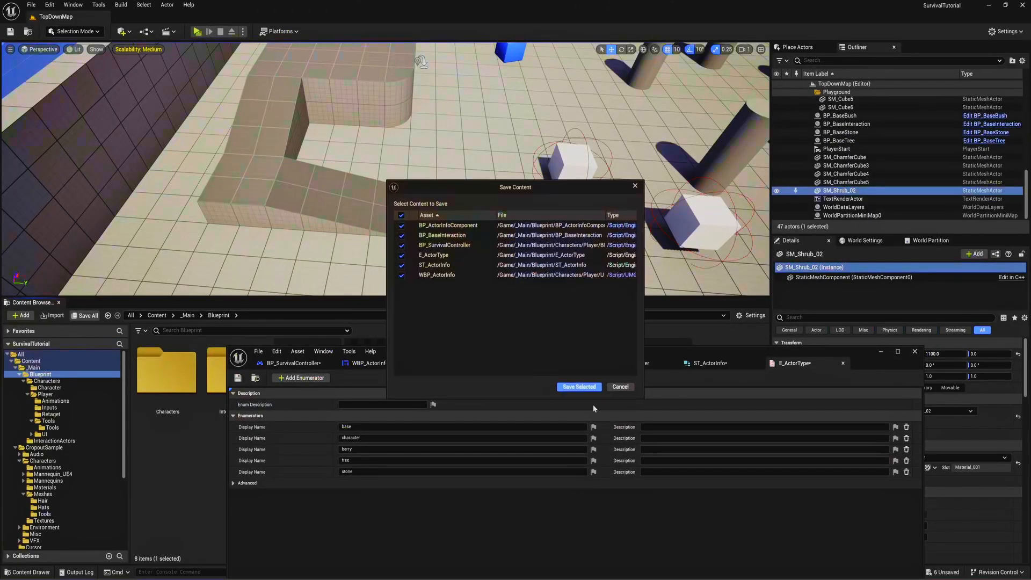
left_click(579, 386)
- Check the bush and a neighbouring interaction actor in the level, view WBP_MainPlayer, and return to the FN_AddResource graph
left_click(566, 177)
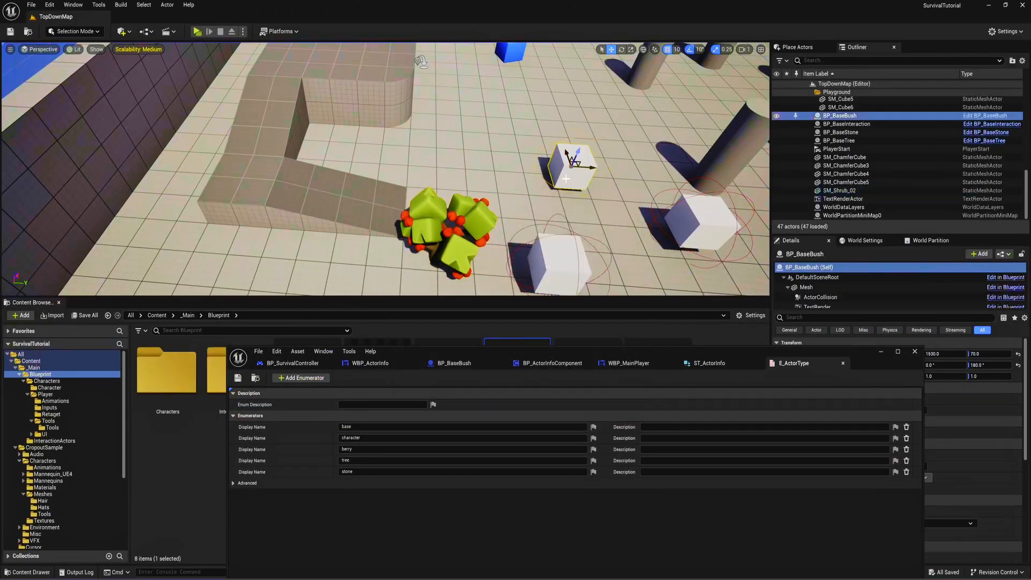
left_click(700, 235)
right_click_drag(701, 226, 720, 241)
double_click(663, 350)
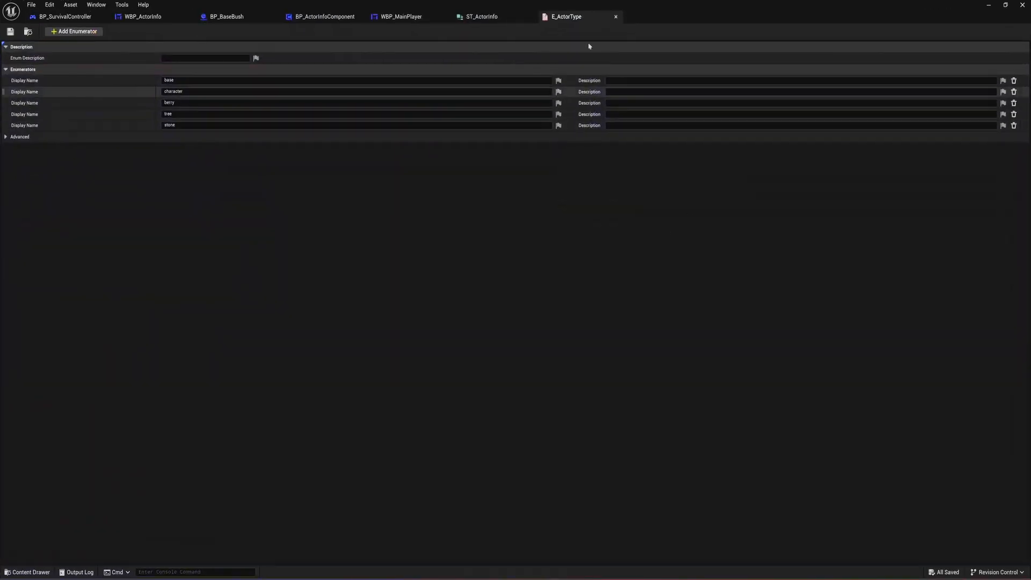
left_click(405, 16)
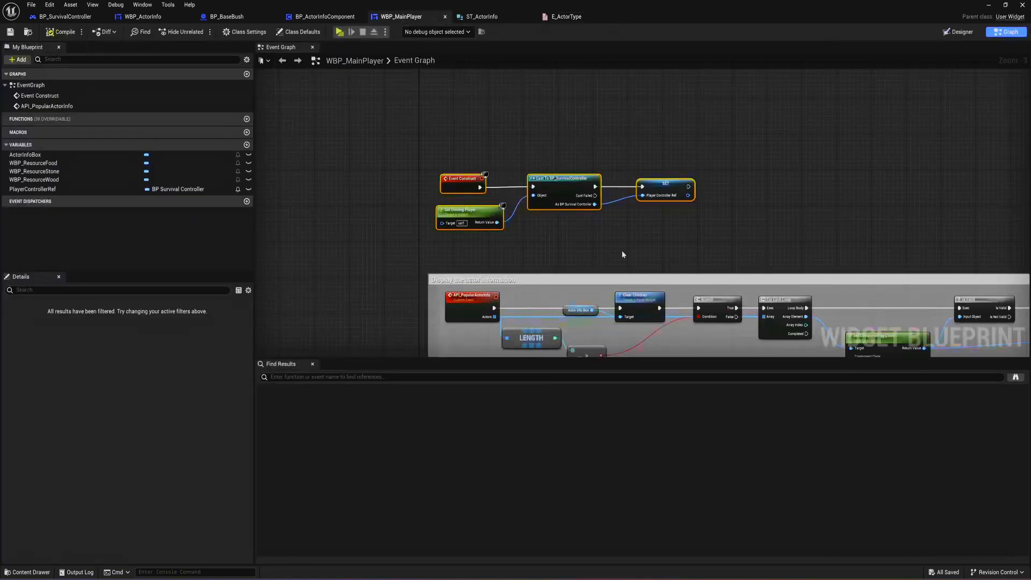
left_click(321, 18)
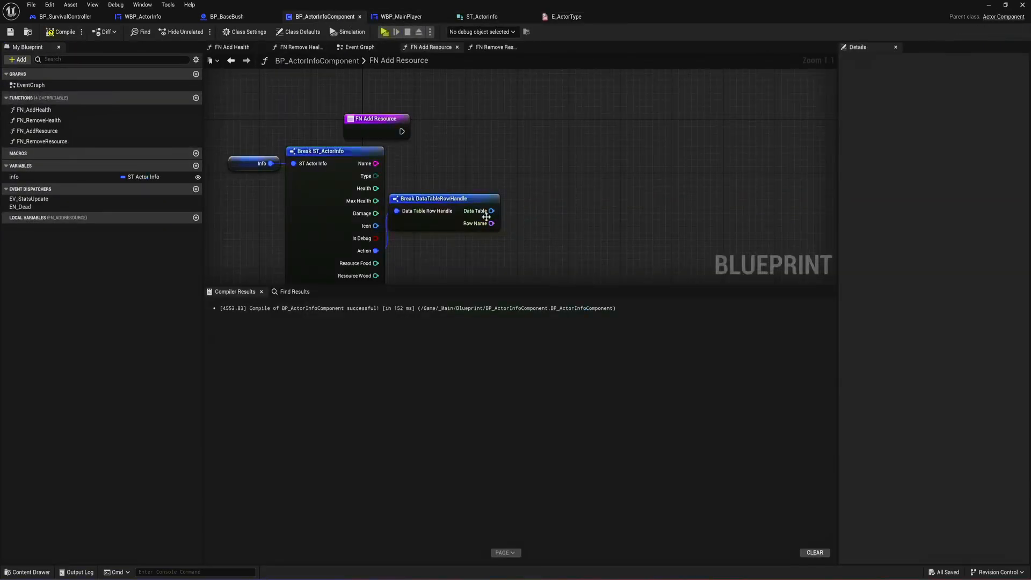
- Replace the Break DataTableRowHandle node with a Switch on E_ActorType fed by the Type output, and compile and save the blueprint
left_click(400, 199)
key("Delete")
left_click_drag(376, 176, 449, 166)
left_click(518, 207)
left_click_drag(472, 201, 564, 185)
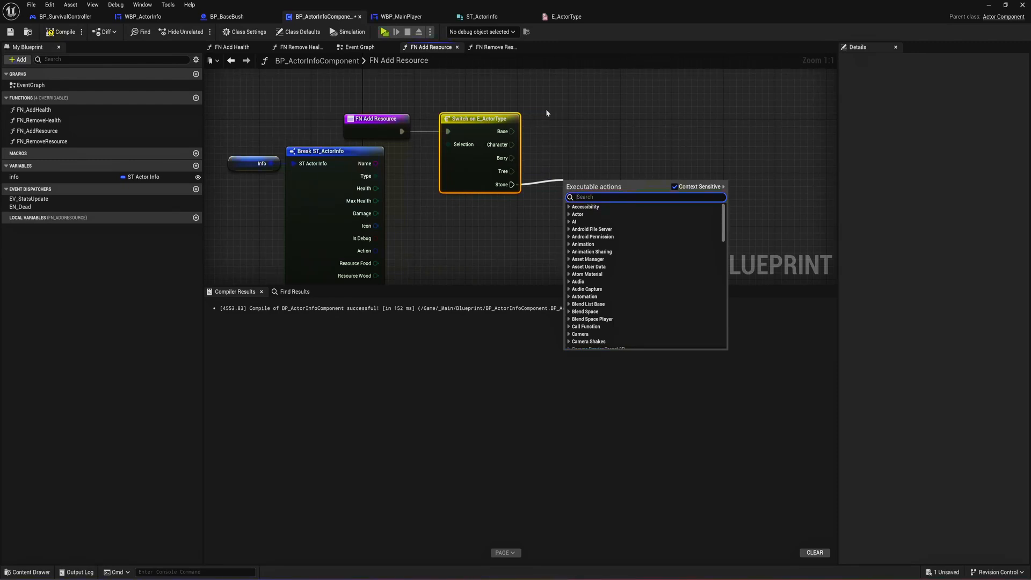
left_click(61, 32)
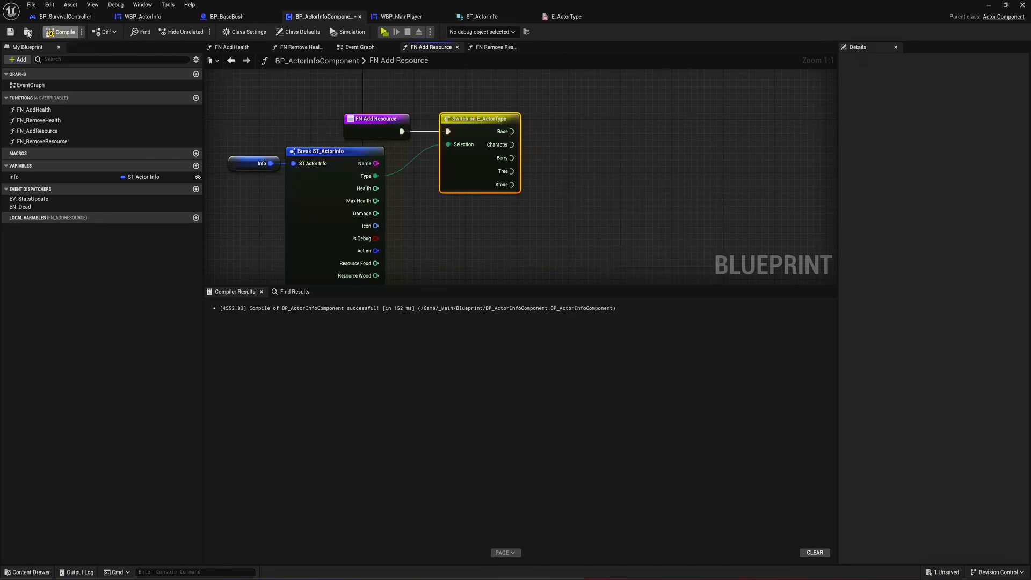
left_click(10, 31)
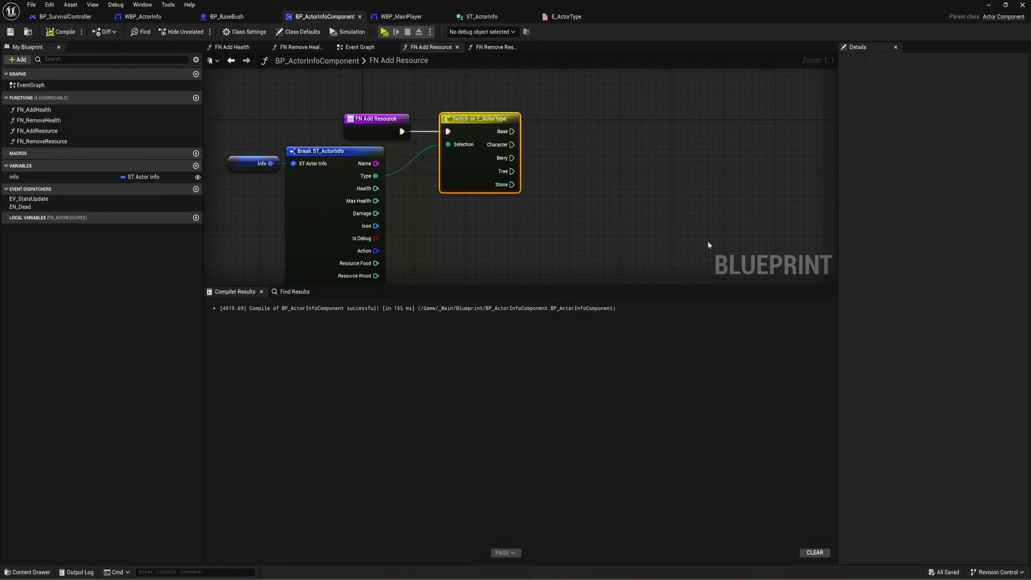
- In E_ActorType, rename the berry enumerator to food resource and the tree enumerator to wood resource
left_click(578, 17)
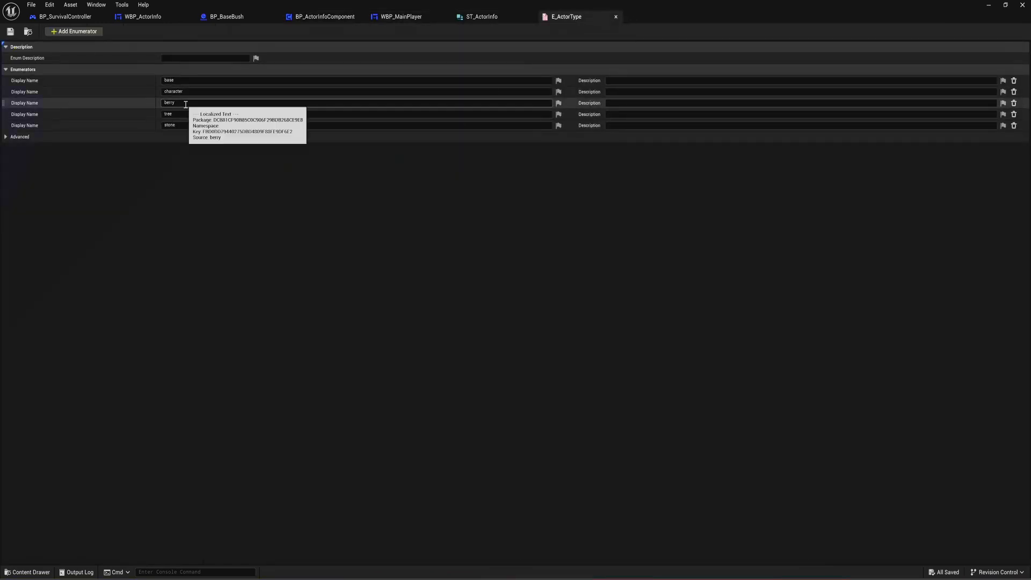
left_click(230, 102)
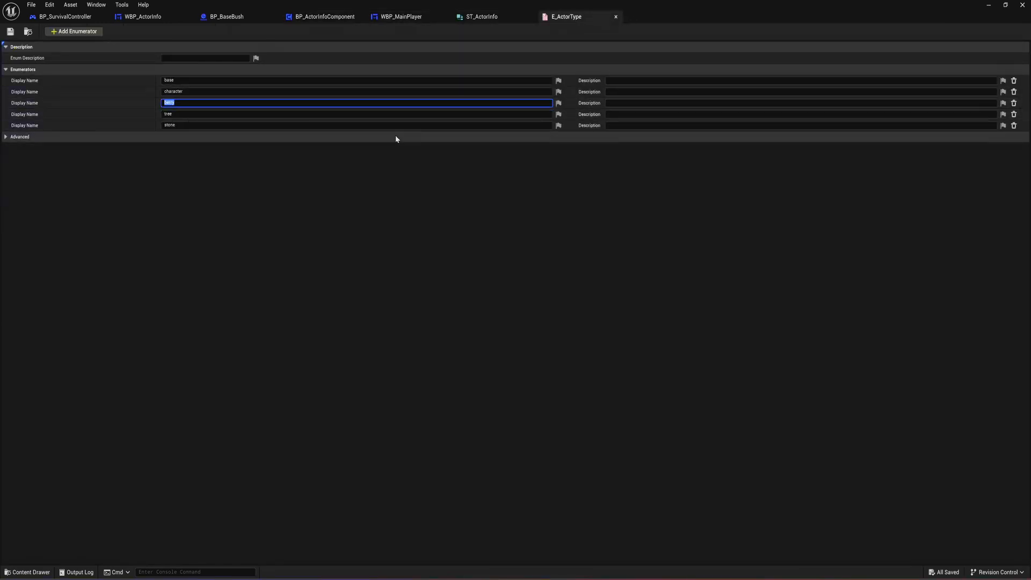
type("food resource")
key("Return")
left_click(187, 114)
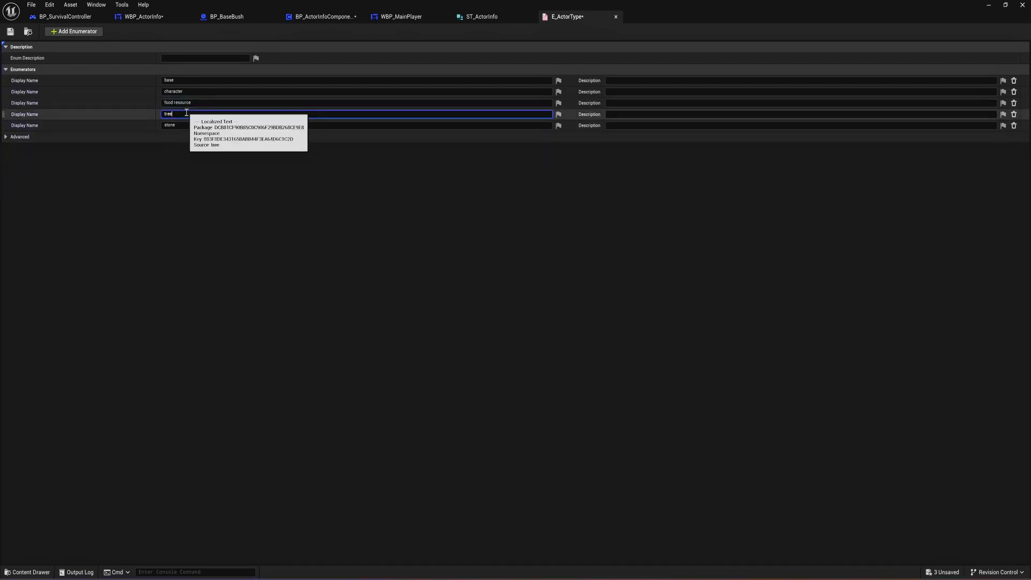
double_click(187, 114)
type("wood resou")
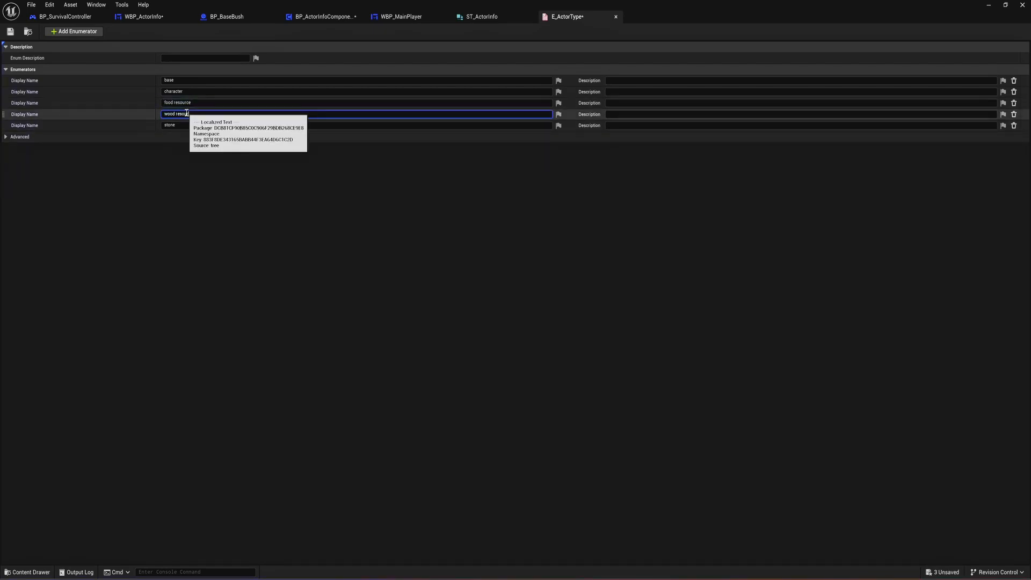
type("rce")
key("Return")
- Rename the stone enumerator to stone resource and save E_ActorType
left_click(176, 125)
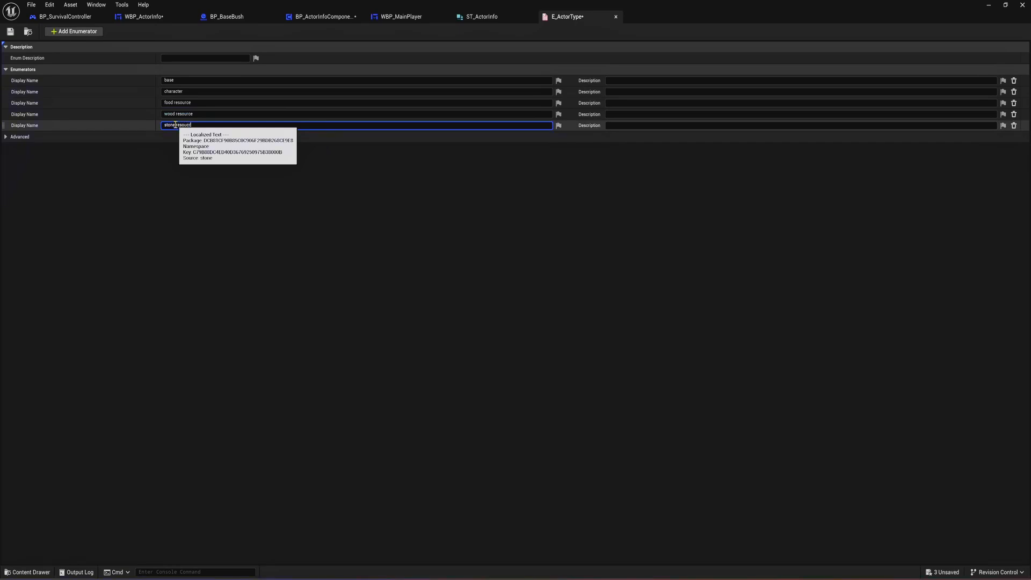
double_click(183, 126)
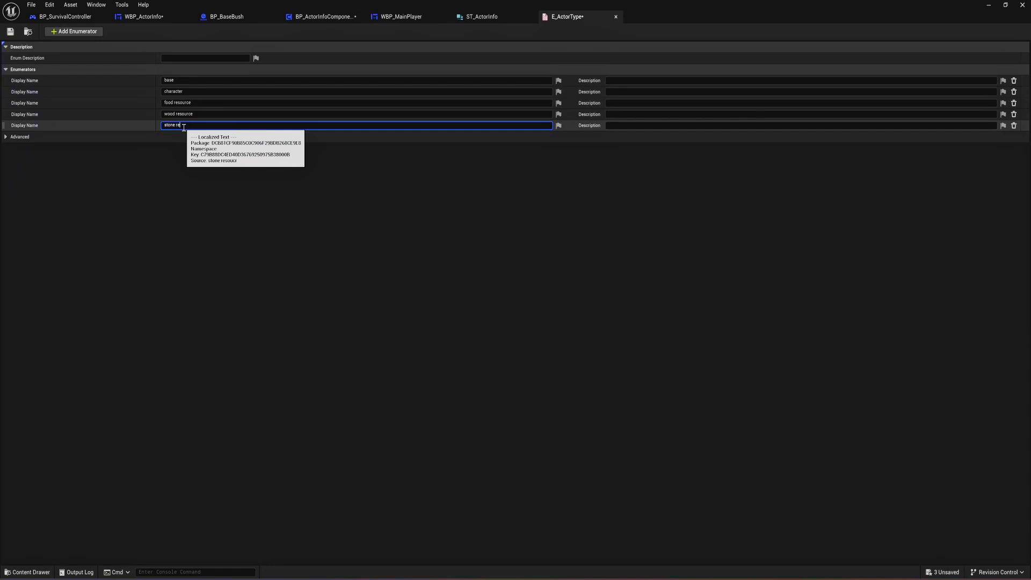
type("resource")
key("Return")
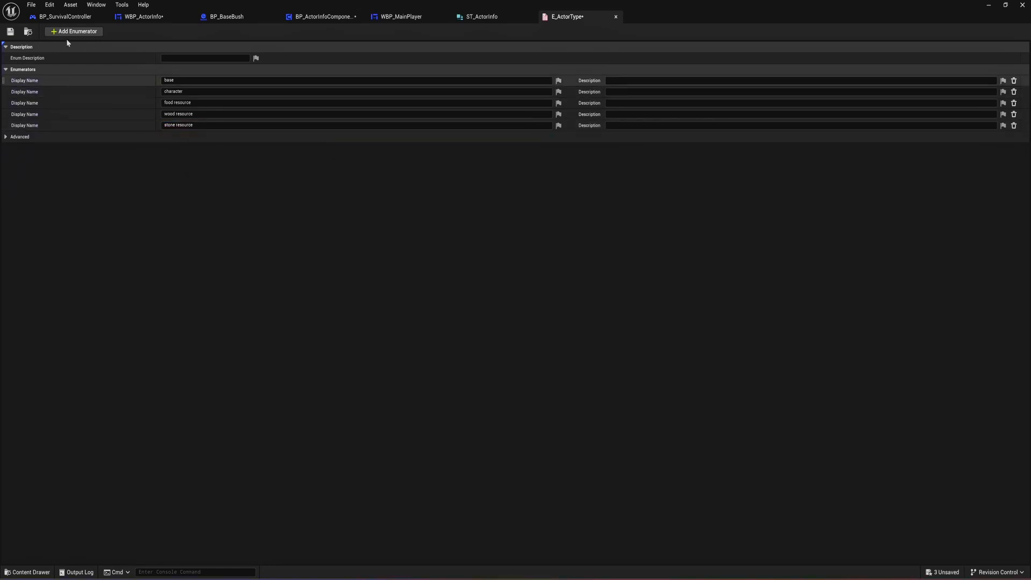
left_click(10, 31)
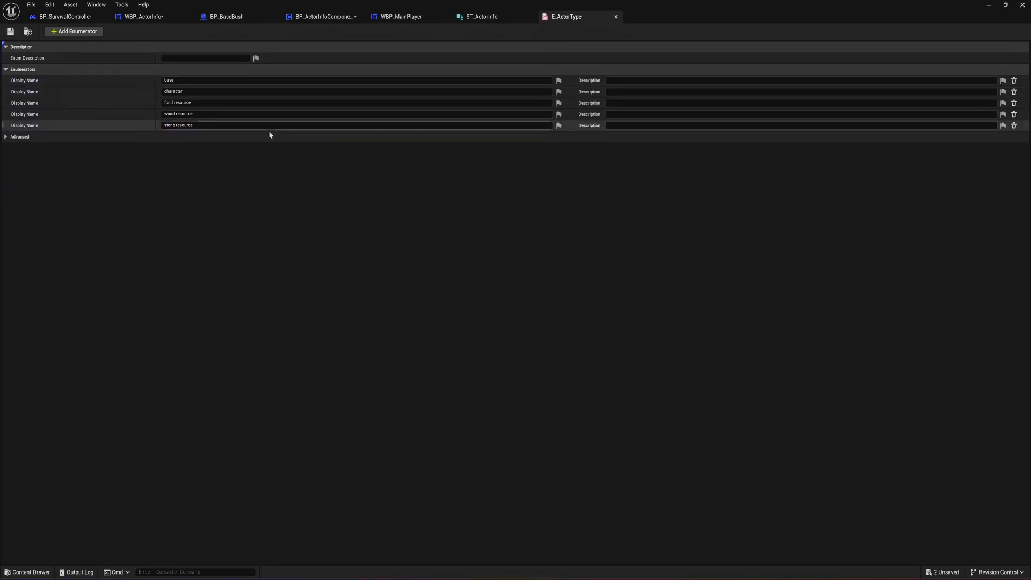
- Glance at the ST_ActorInfo structure and recompile BP_ActorInfoComponent with the renamed enumerators
left_click(492, 16)
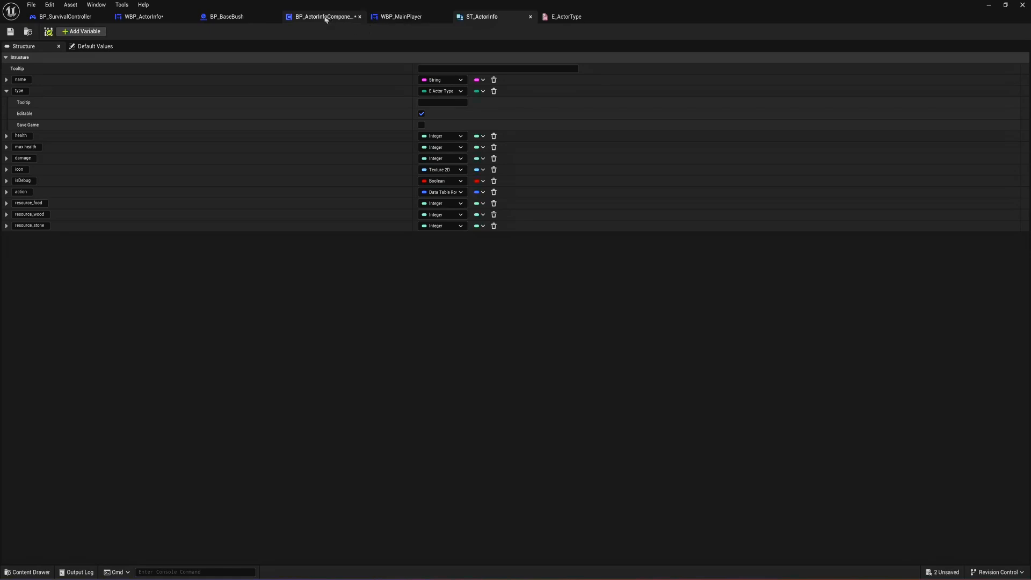
left_click(324, 16)
left_click(60, 36)
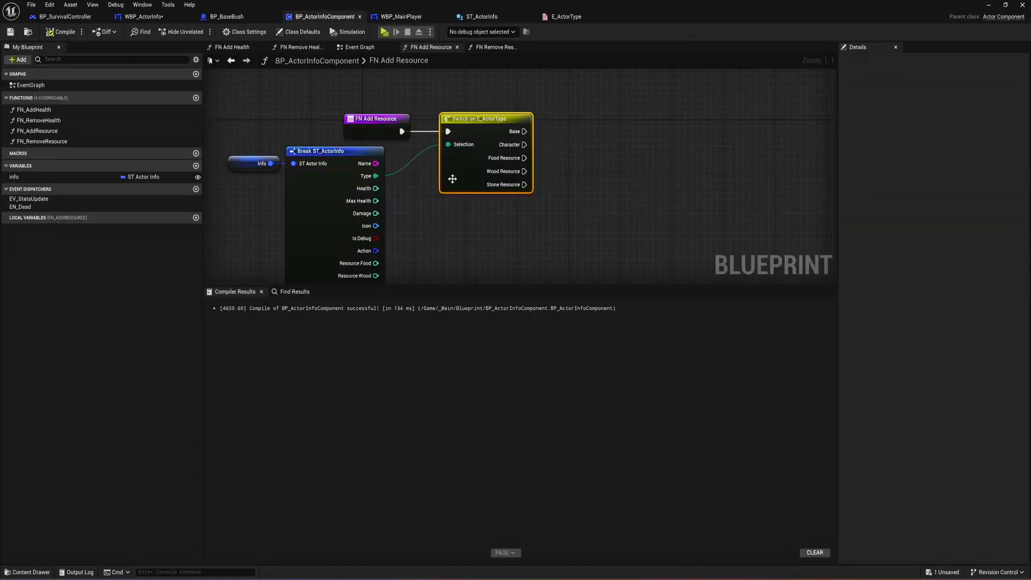
- Promote the Resource Food output of Break ST_ActorInfo to a local variable named CurrentResource
right_click_drag(586, 169, 529, 152)
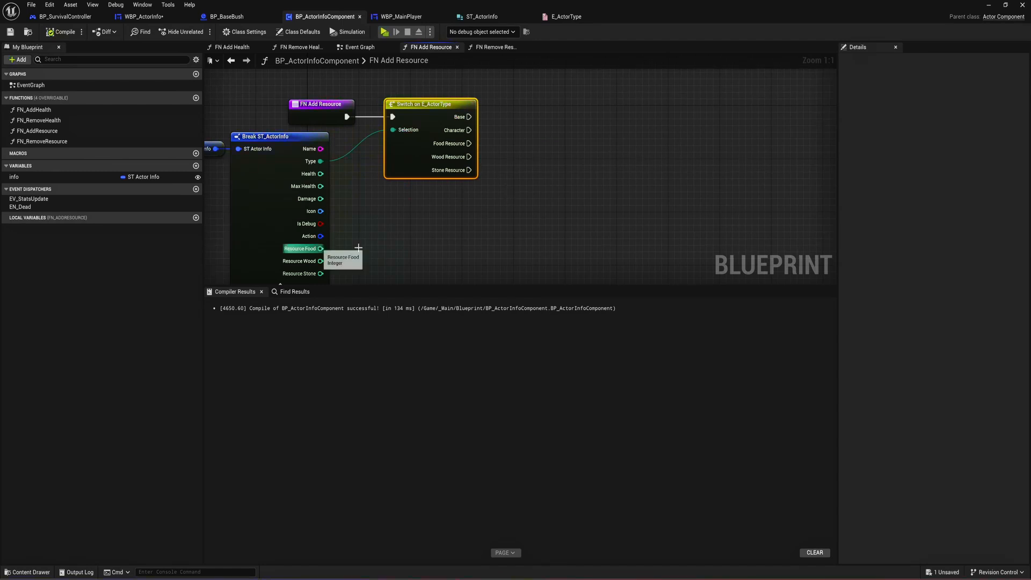
left_click_drag(321, 249, 431, 239)
left_click(466, 267)
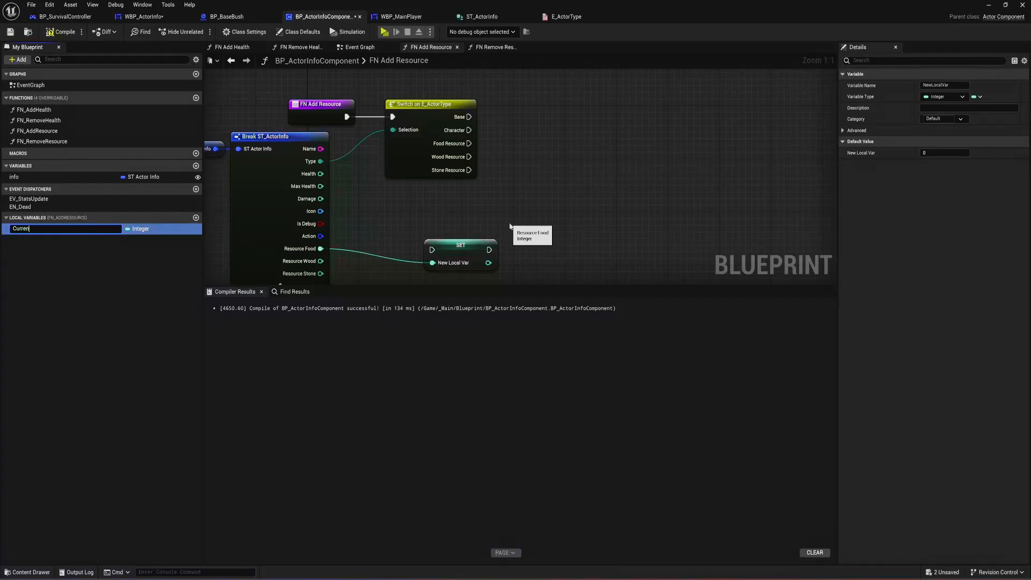
type("CurrentResource")
key("Return")
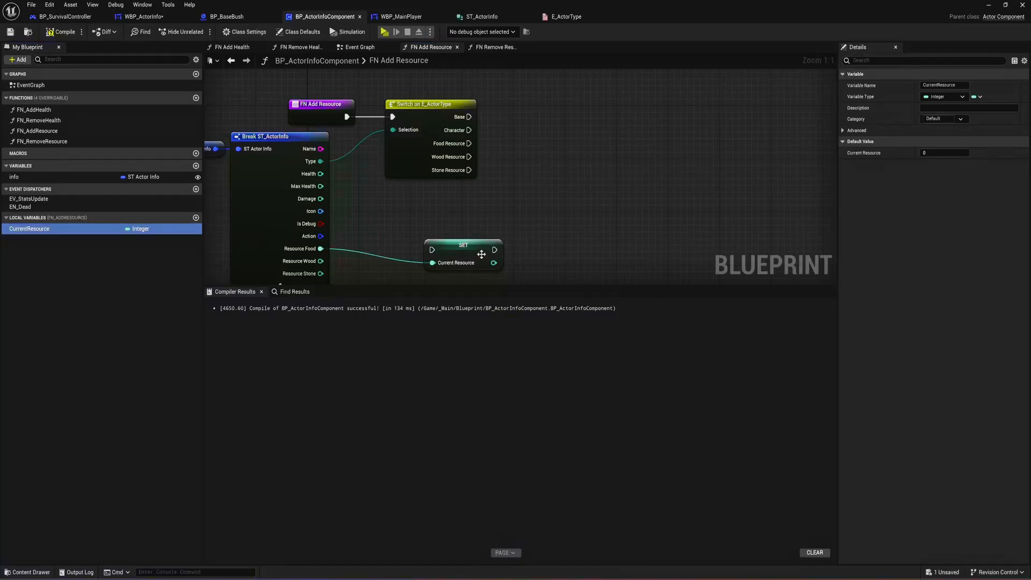
- Move the Set CurrentResource node aside, feed it from a new Select node, and set the Select index type to E Actor Type
left_click_drag(440, 267, 597, 204)
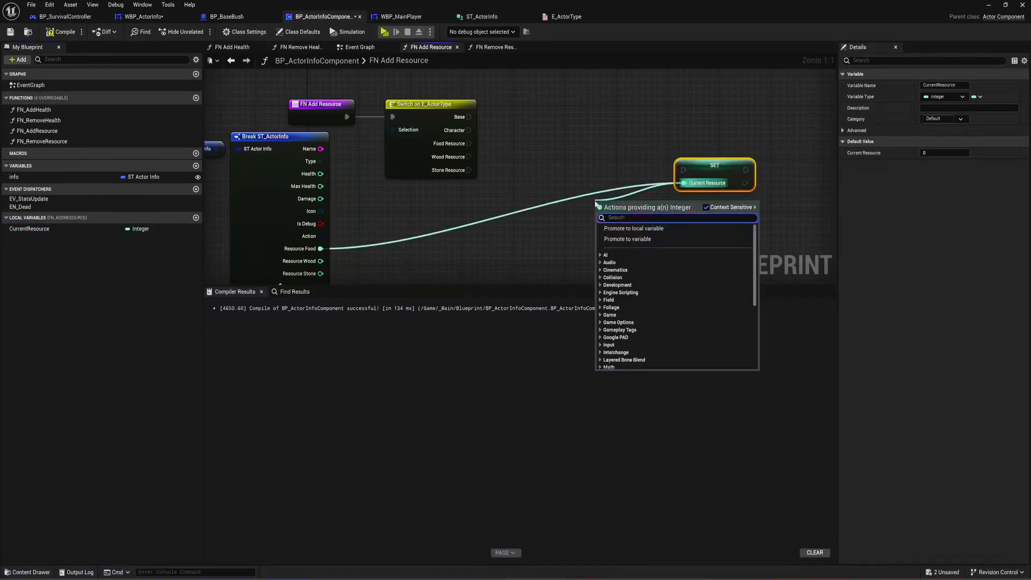
type("selec")
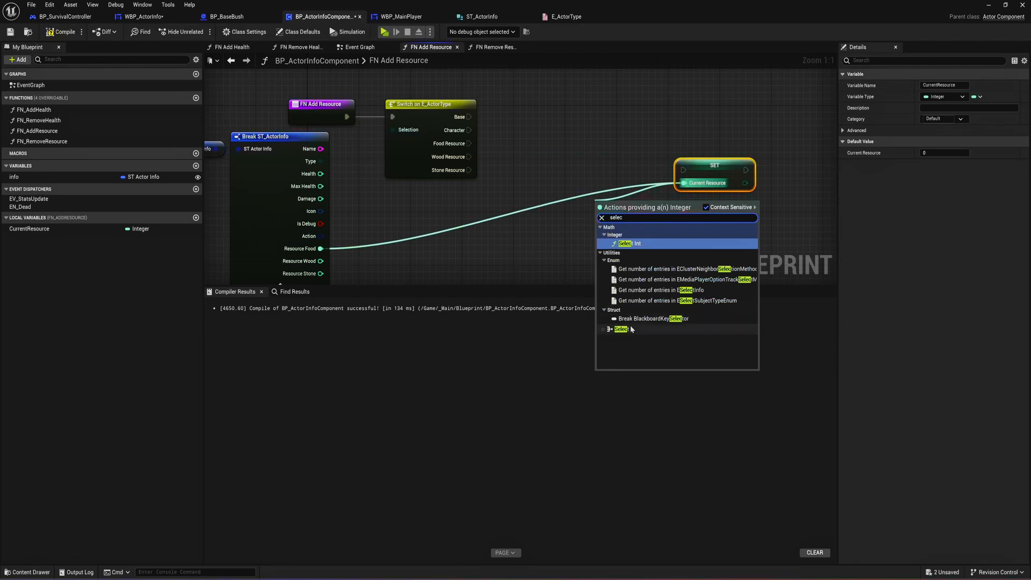
left_click(622, 329)
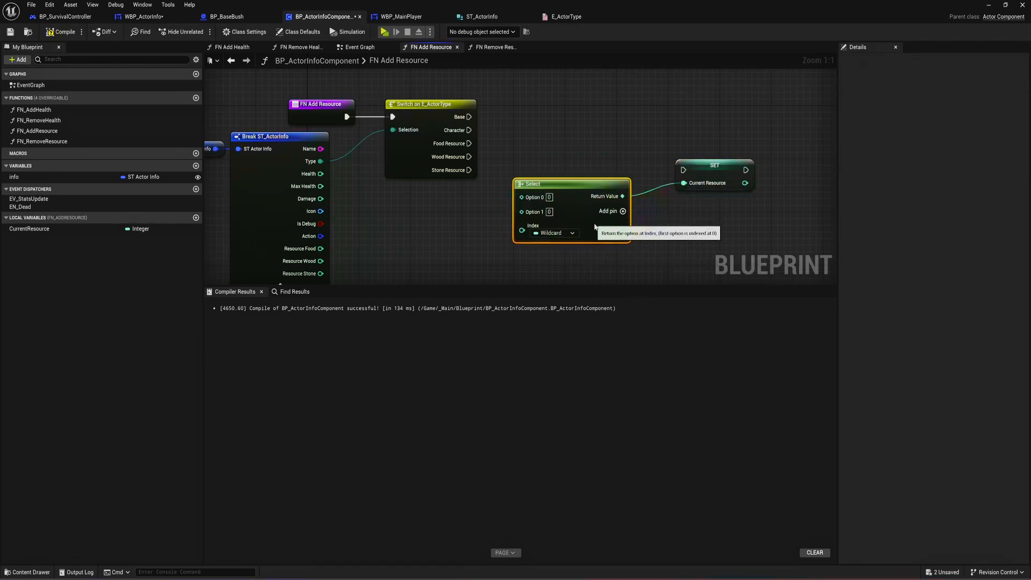
left_click_drag(590, 223, 590, 230)
left_click(556, 240)
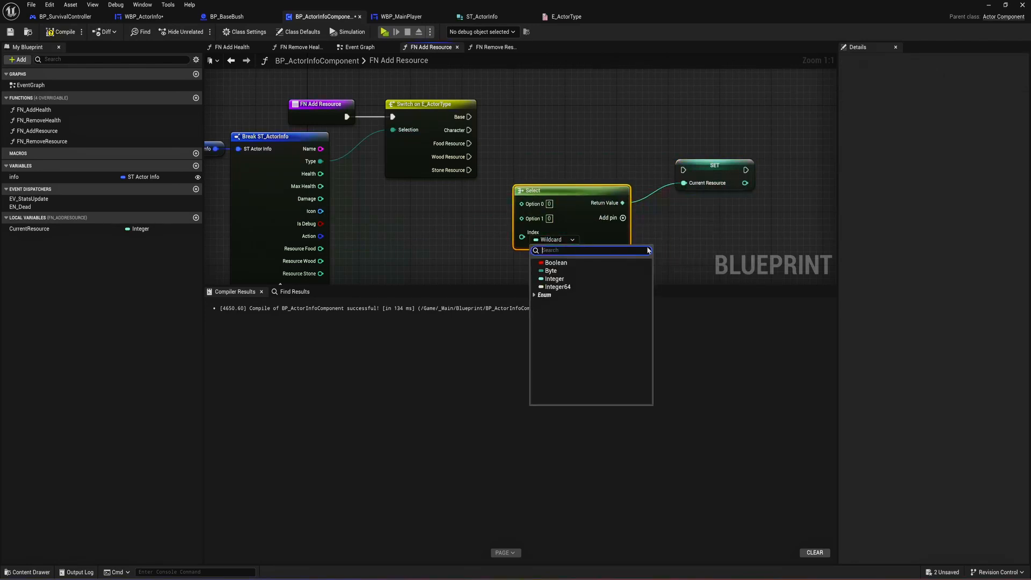
type("actor type")
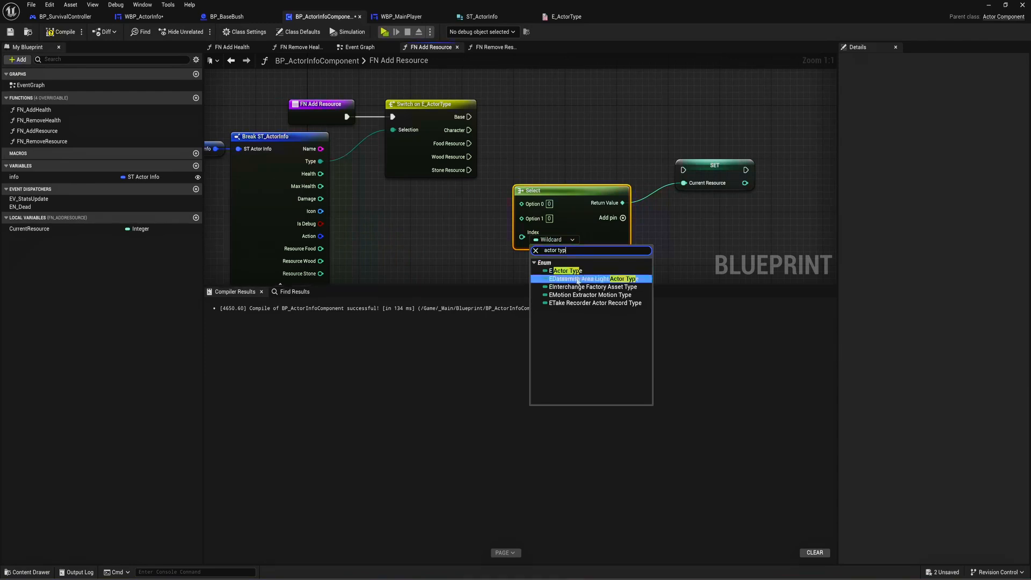
left_click(578, 271)
right_click_drag(595, 188, 587, 136)
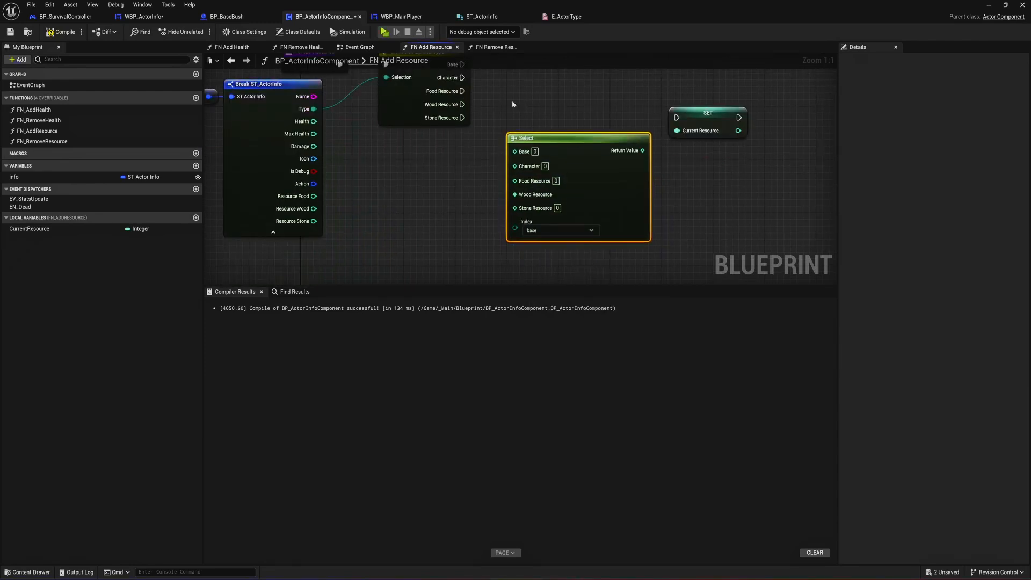
- Delete the Switch on E_ActorType node and wire Type into the Select index and its Return Value into Current Resource
left_click(408, 108)
key("Delete")
left_click_drag(313, 109, 531, 223)
left_click_drag(593, 198, 573, 165)
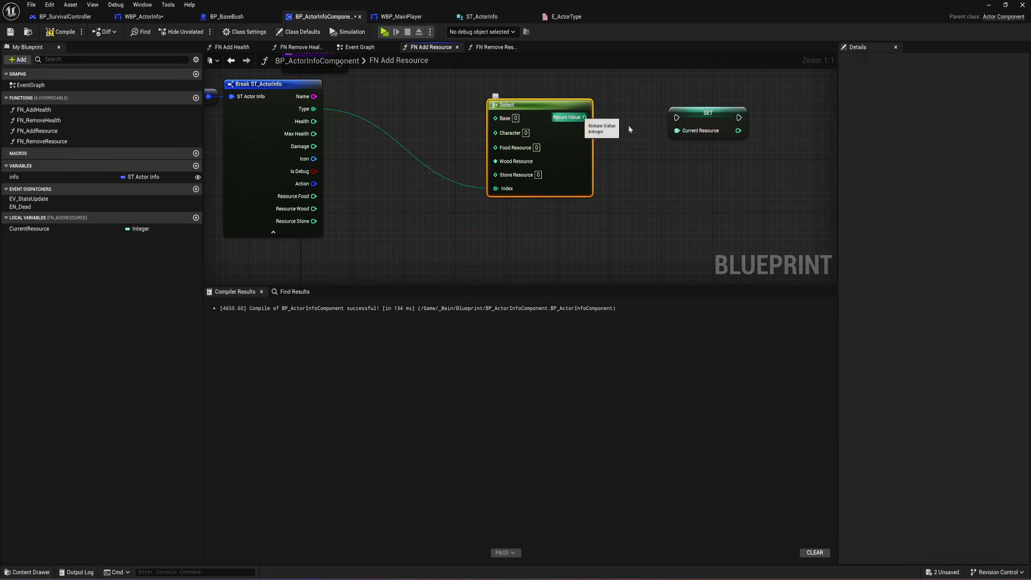
left_click_drag(584, 117, 677, 130)
- Connect the FN Add Resource entry node's execution output to the Set CurrentResource node and align that node with it
left_click(708, 114)
right_click_drag(368, 54, 482, 160)
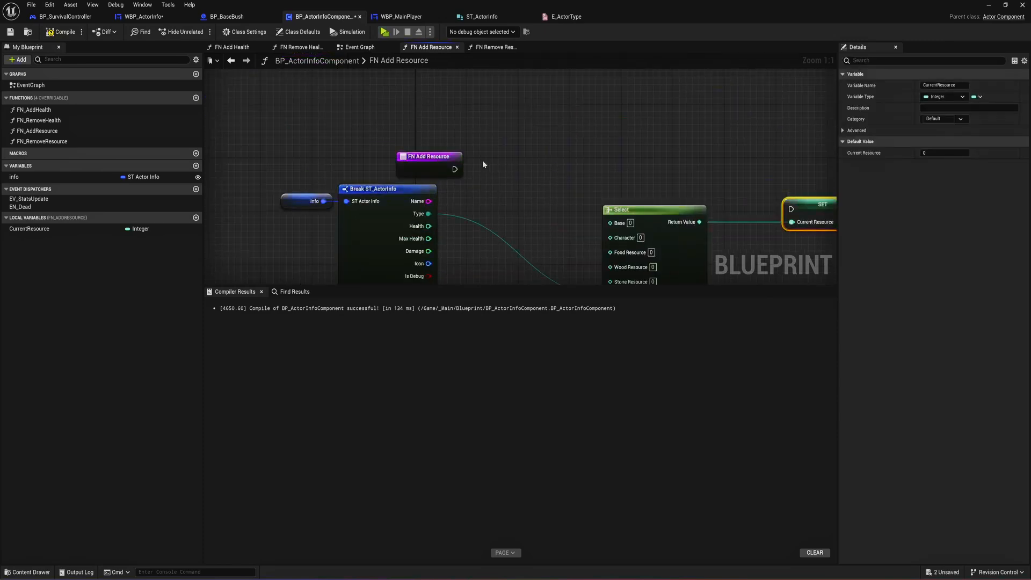
left_click_drag(453, 170, 809, 176)
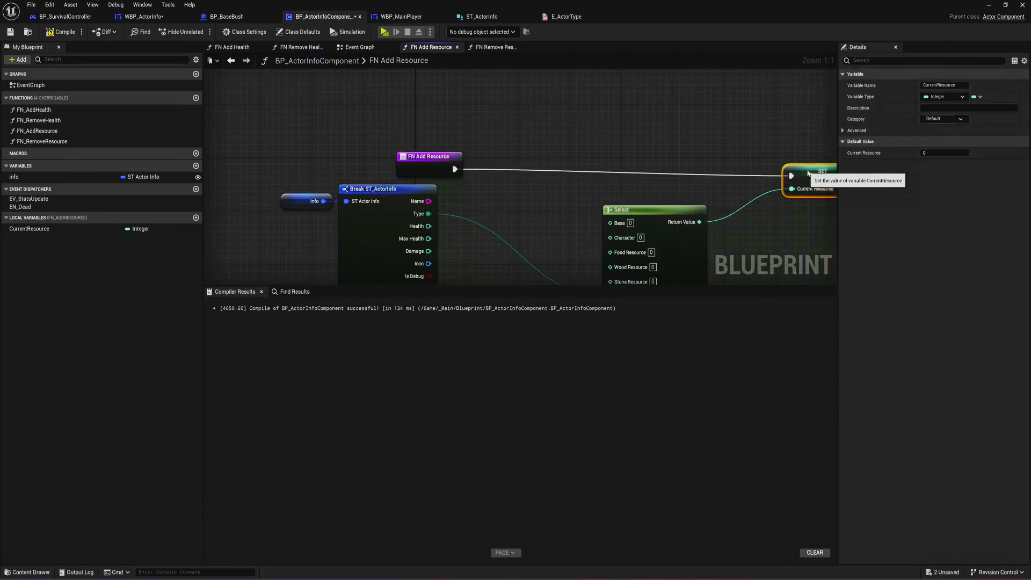
- Connect Resource Food, Resource Wood and Resource Stone to the matching Select options and compile the blueprint
right_click_drag(685, 191, 634, 127)
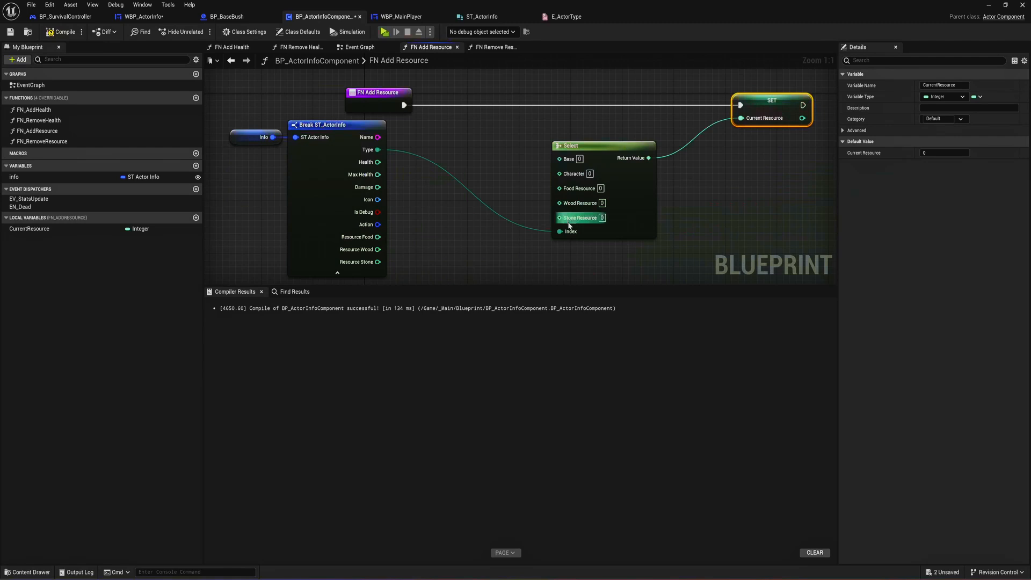
left_click_drag(560, 189, 378, 236)
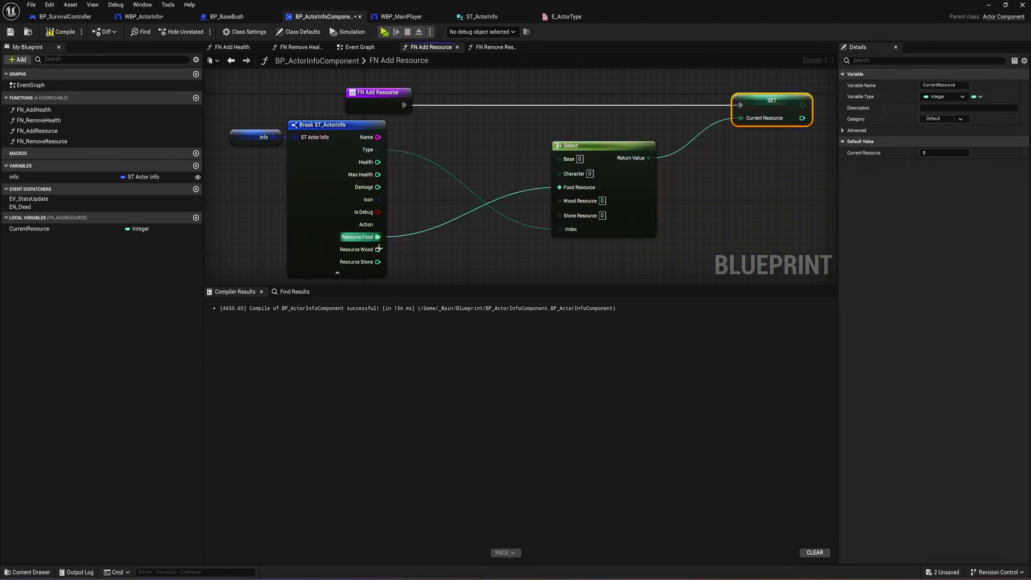
left_click_drag(559, 201, 378, 250)
left_click_drag(559, 213, 378, 262)
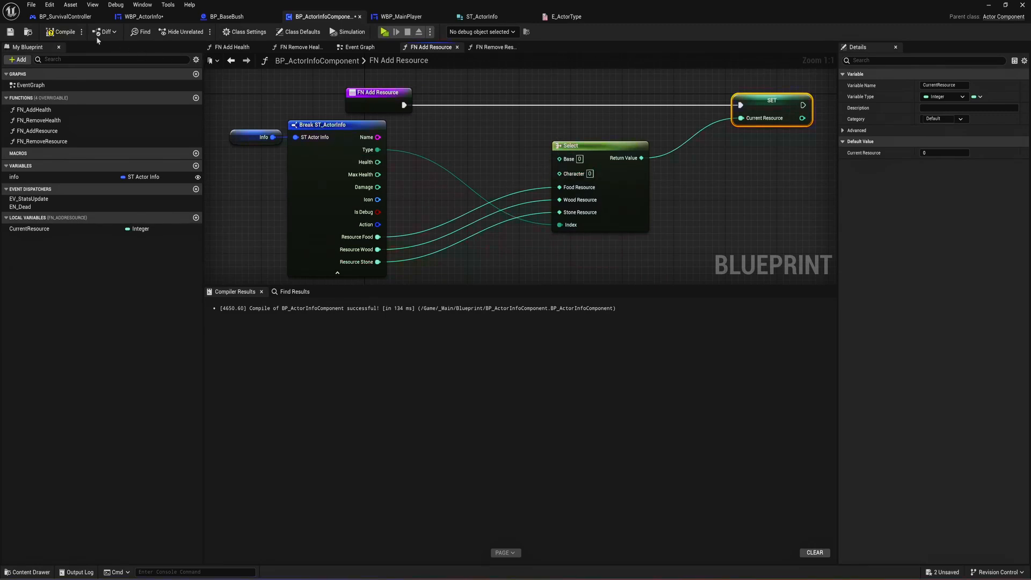
left_click(60, 32)
- Move the Set CurrentResource node closer to the Select node
right_click_drag(723, 145, 647, 166)
left_click_drag(613, 136, 576, 136)
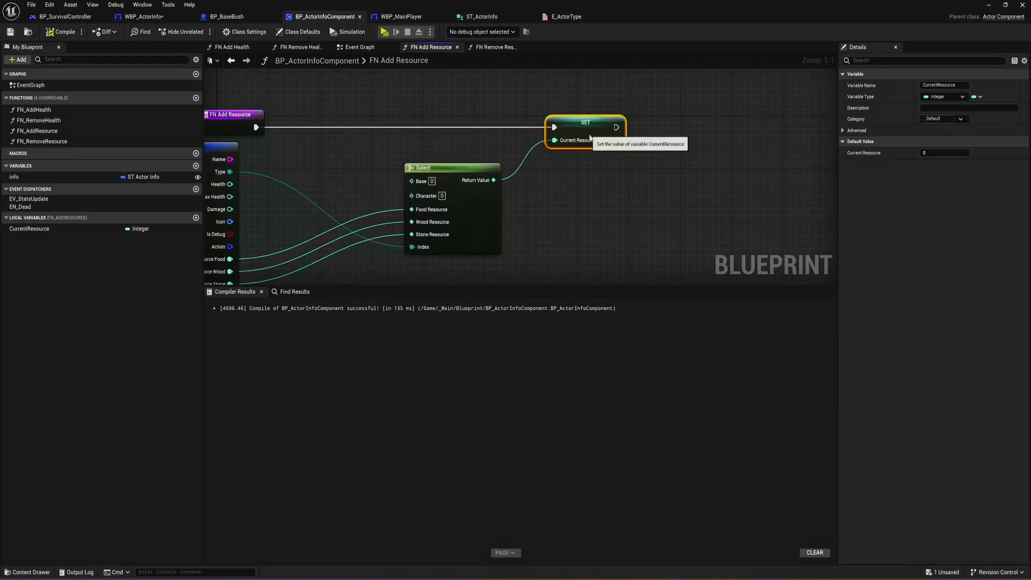
right_click_drag(641, 150, 686, 122)
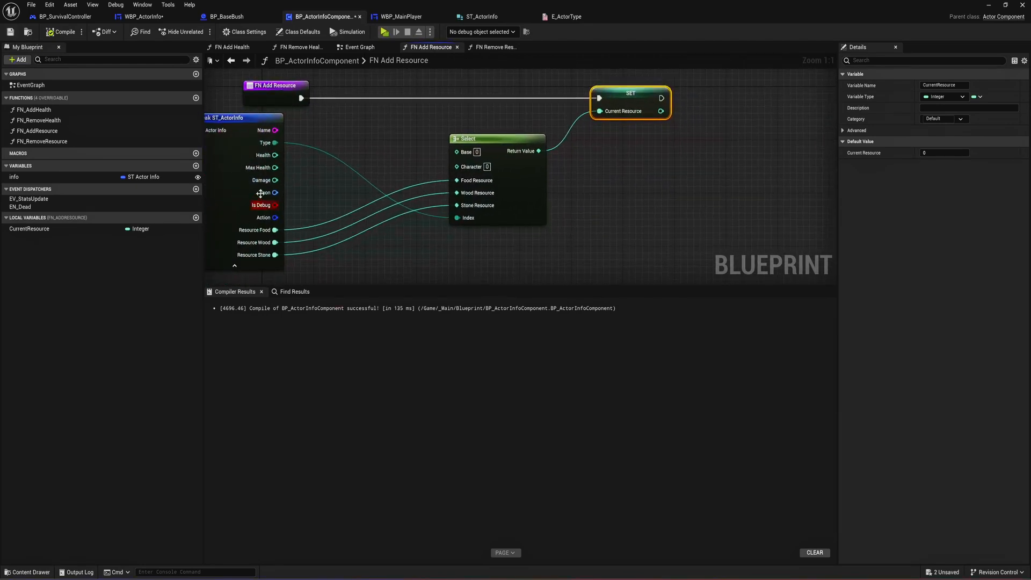
right_click_drag(242, 172, 350, 181)
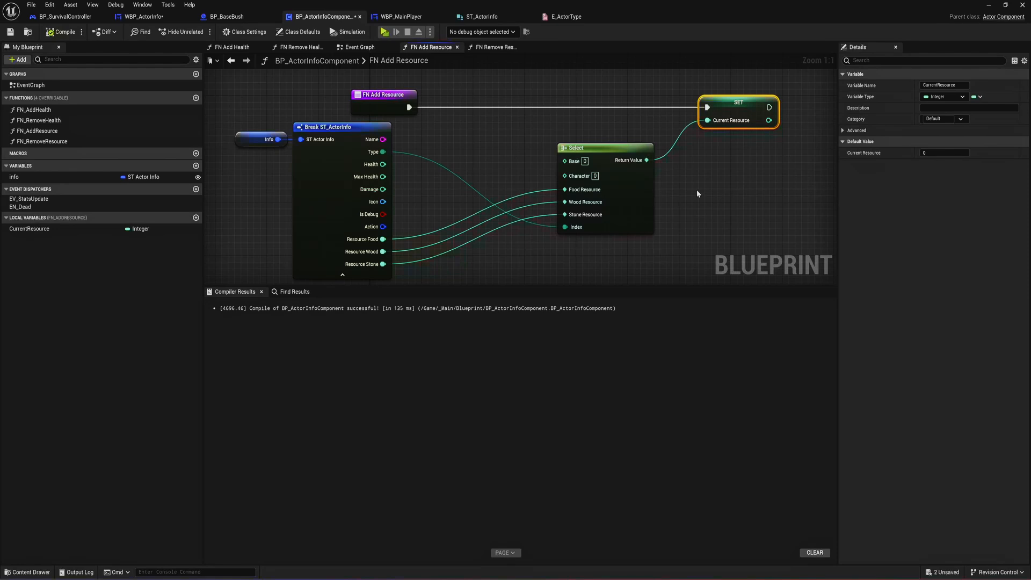
right_click_drag(697, 193, 623, 174)
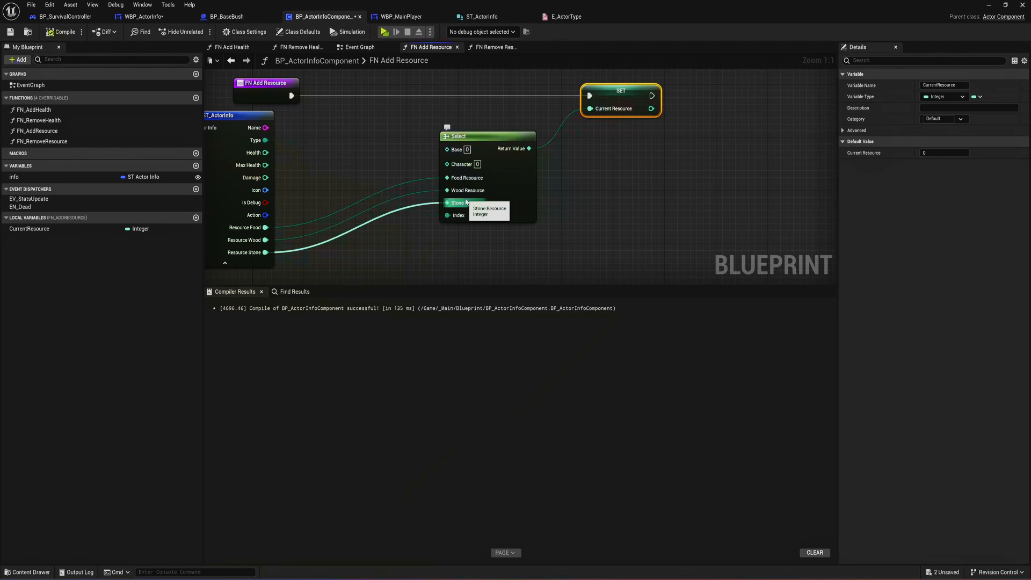
left_click_drag(561, 242, 222, 117)
right_click_drag(571, 173, 473, 183)
left_click(599, 166)
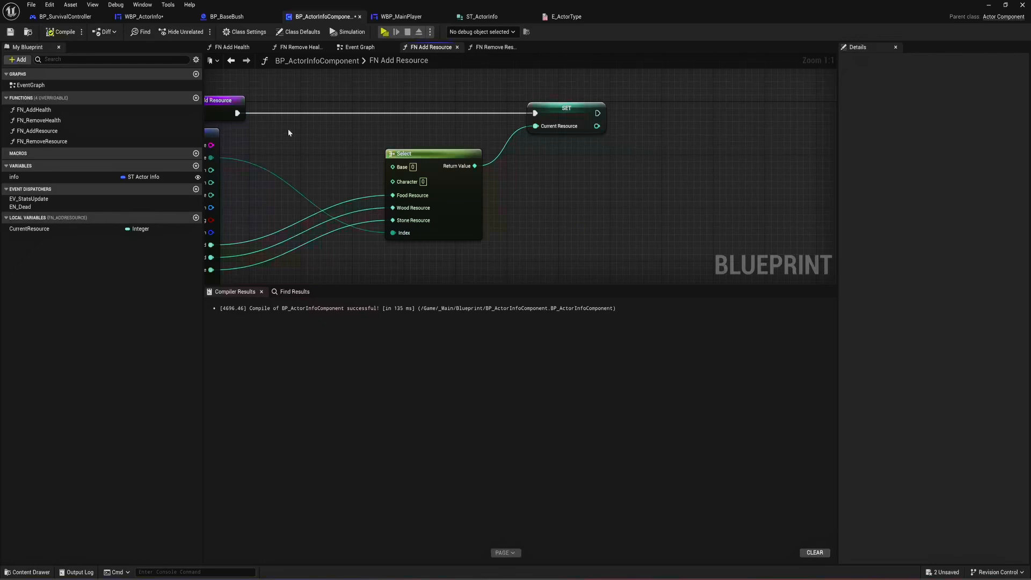
- Add an Integer input named amount to the FN Add Resource function
right_click_drag(288, 129, 415, 155)
left_click(357, 142)
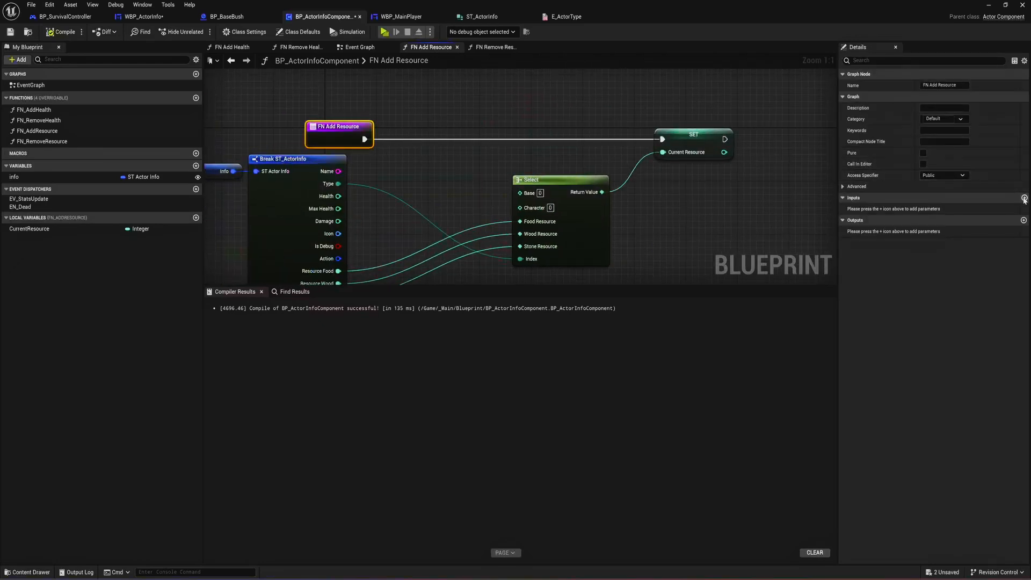
left_click(1024, 197)
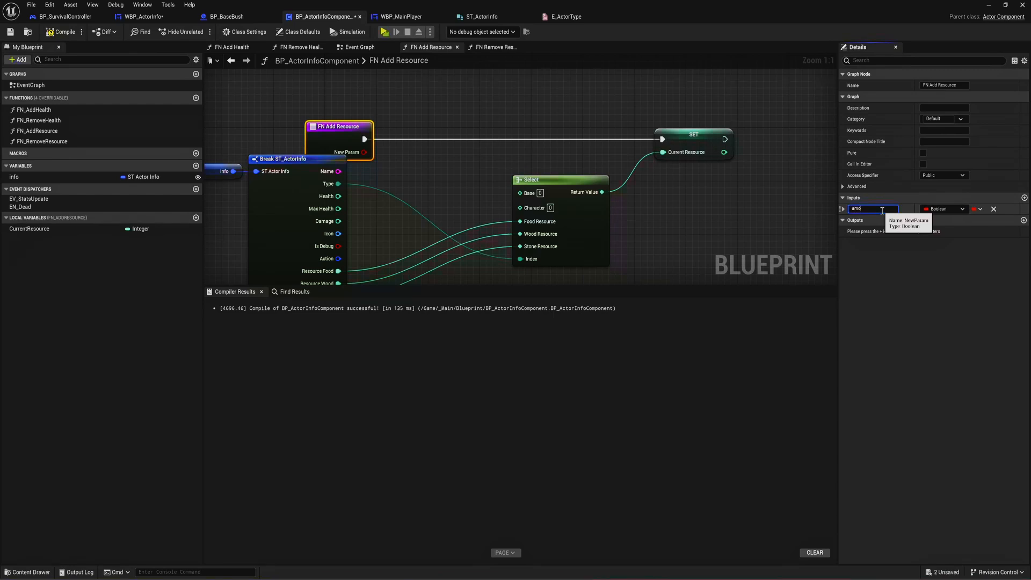
type("amount")
key("Return")
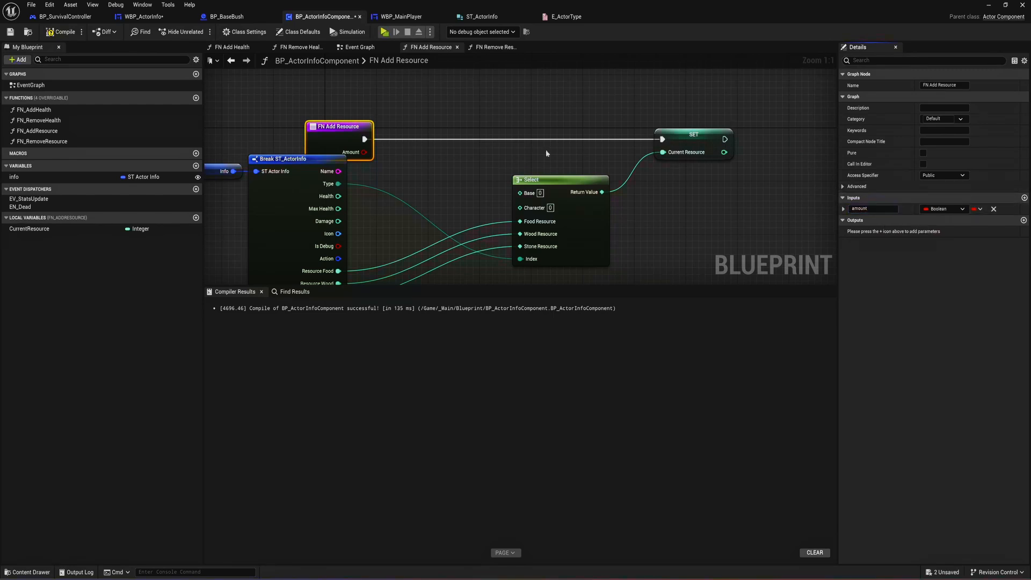
left_click(957, 209)
left_click(945, 252)
- Reposition the FN Add Resource entry node and line up the Set CurrentResource node with it
right_click_drag(497, 114, 565, 133)
left_click_drag(400, 153, 349, 147)
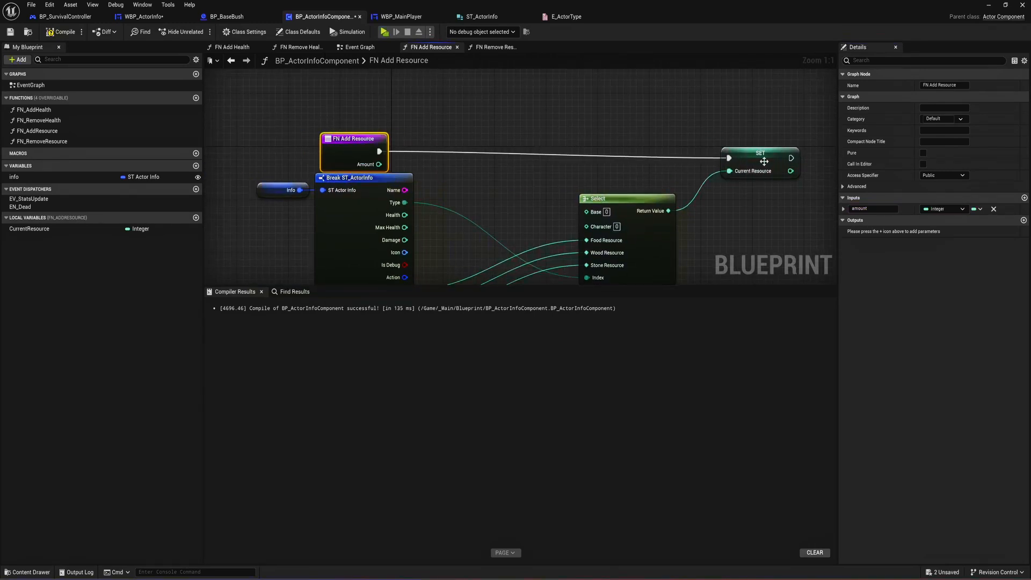
left_click_drag(764, 161, 771, 154)
- Promote Amount to a local variable named AddinValue and wire its Set node between the function entry and Set CurrentResource
left_click_drag(379, 164, 477, 161)
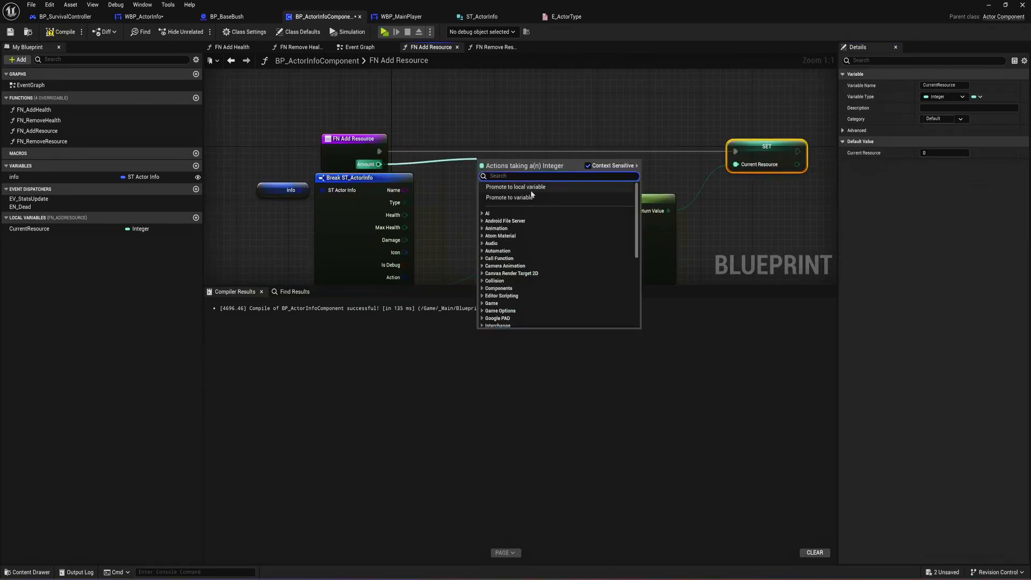
left_click(528, 187)
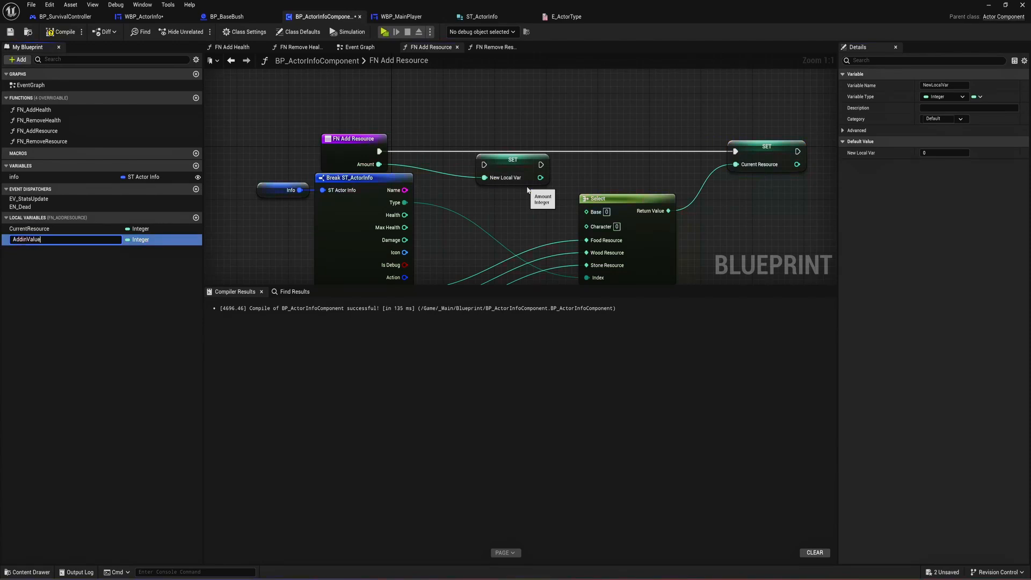
type("AddinValue")
key("Return")
left_click_drag(379, 152, 564, 153, "ctrl")
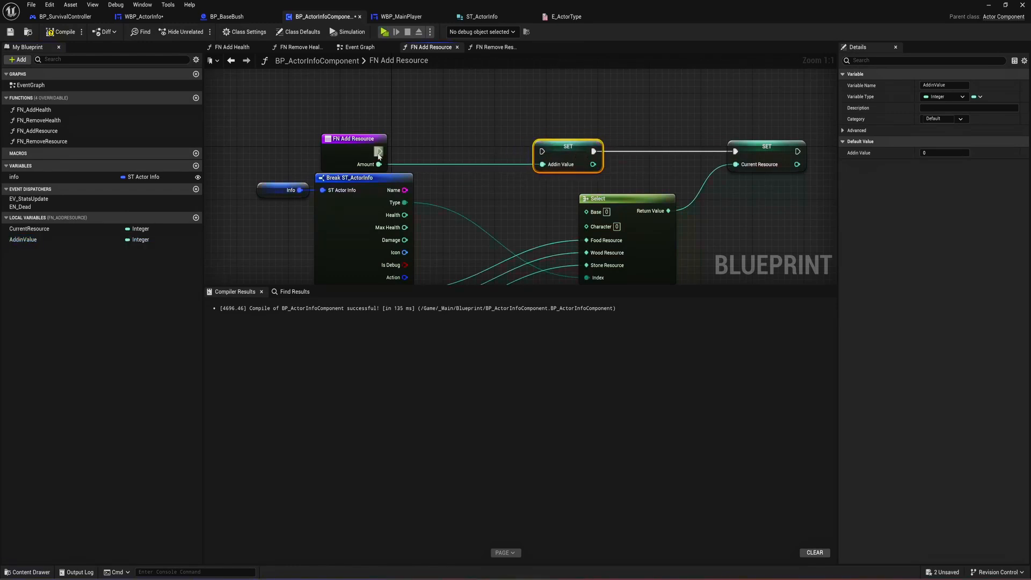
left_click_drag(378, 152, 542, 151)
- Rename the AddinValue local variable to Add Value, then compile and save the blueprint
left_click(948, 84)
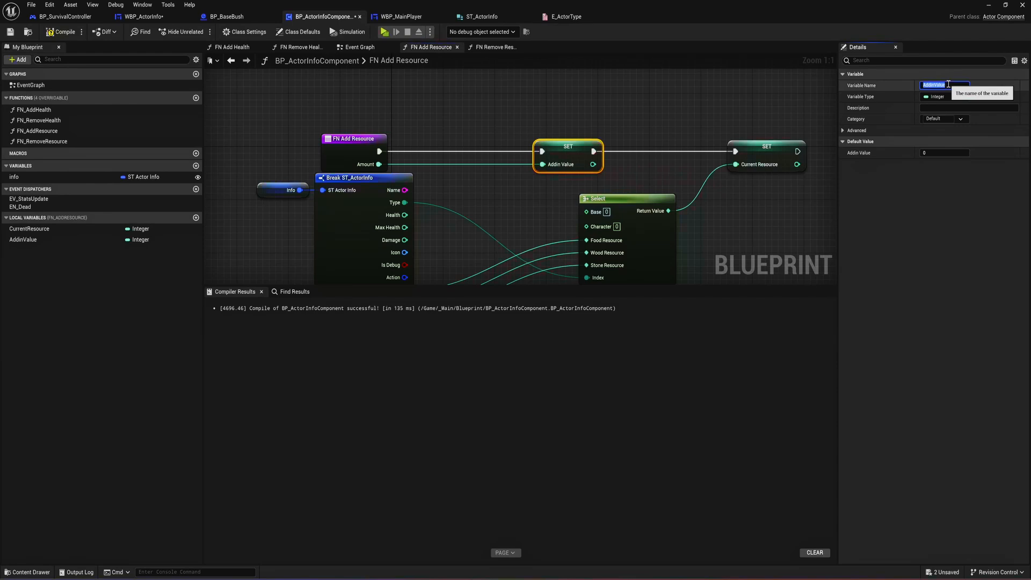
type("Add Value")
key("Return")
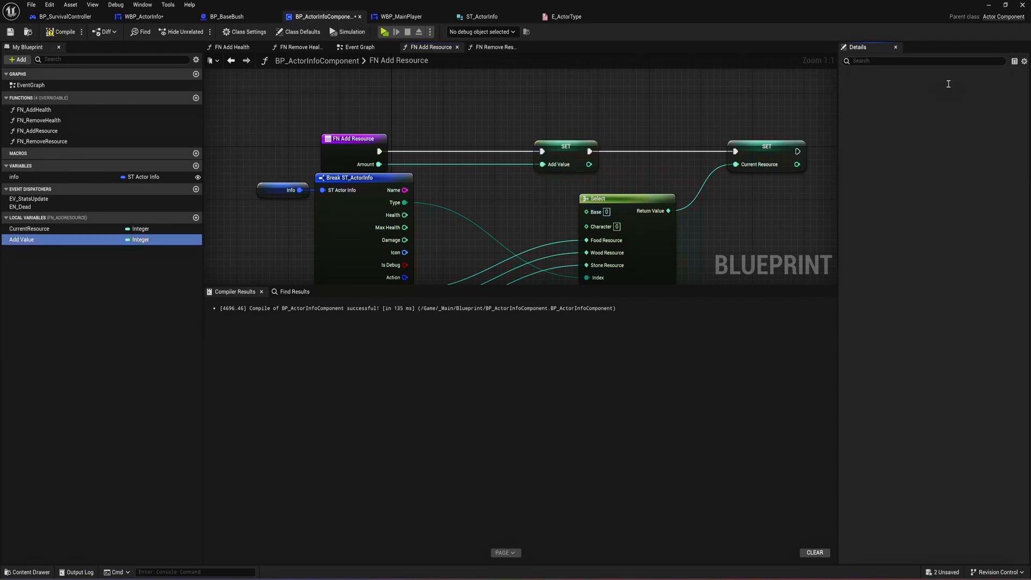
left_click(61, 32)
left_click(12, 32)
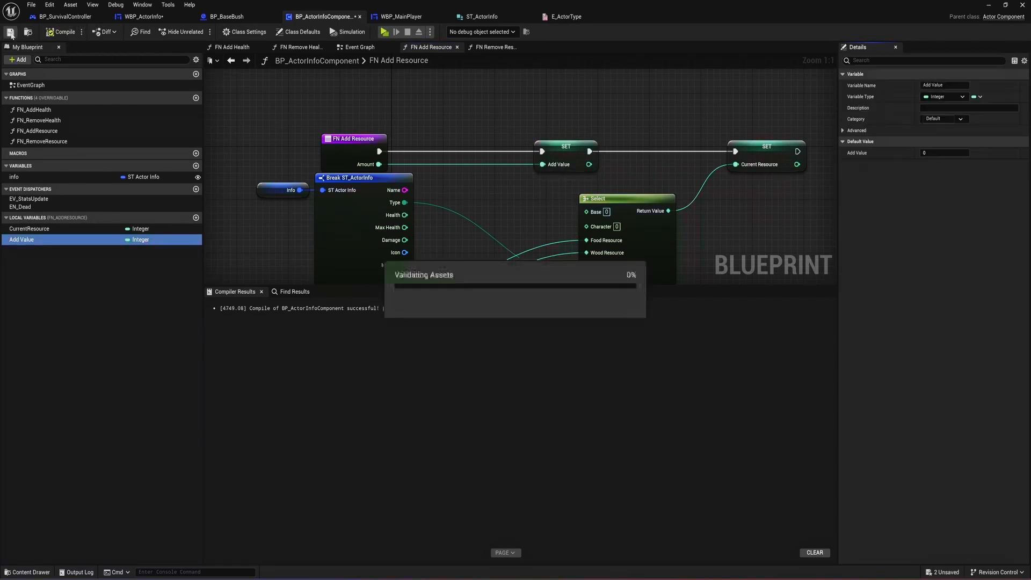
- Create an integer addition node fed by the Current Resource output of its Set node
right_click_drag(748, 180, 613, 140)
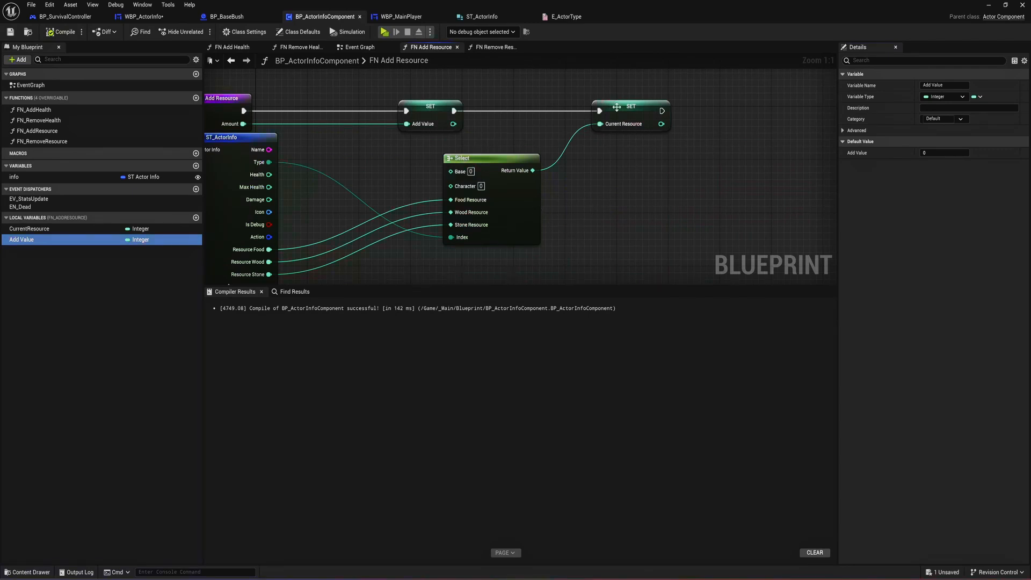
right_click_drag(675, 147, 529, 149)
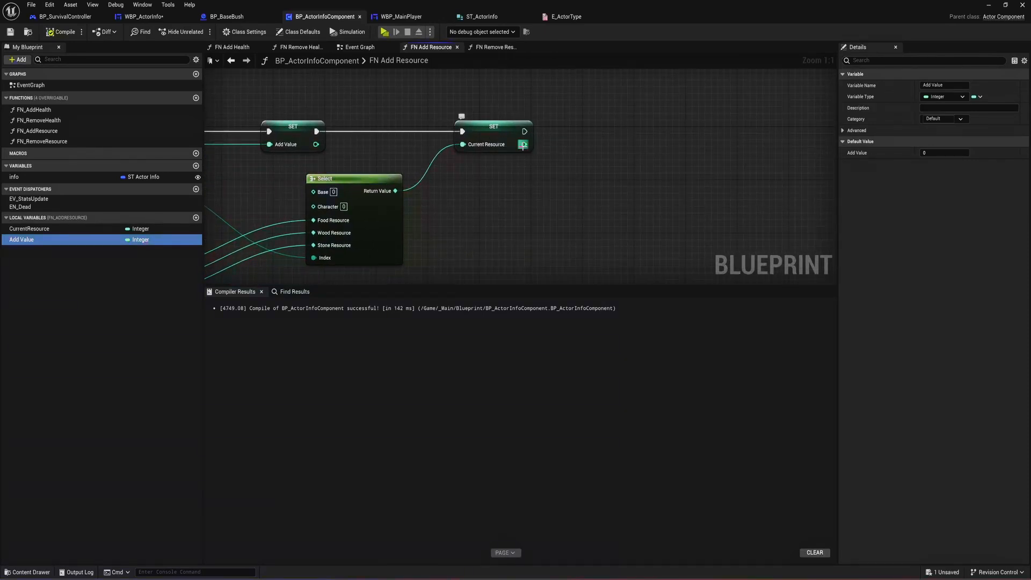
left_click_drag(523, 145, 540, 159)
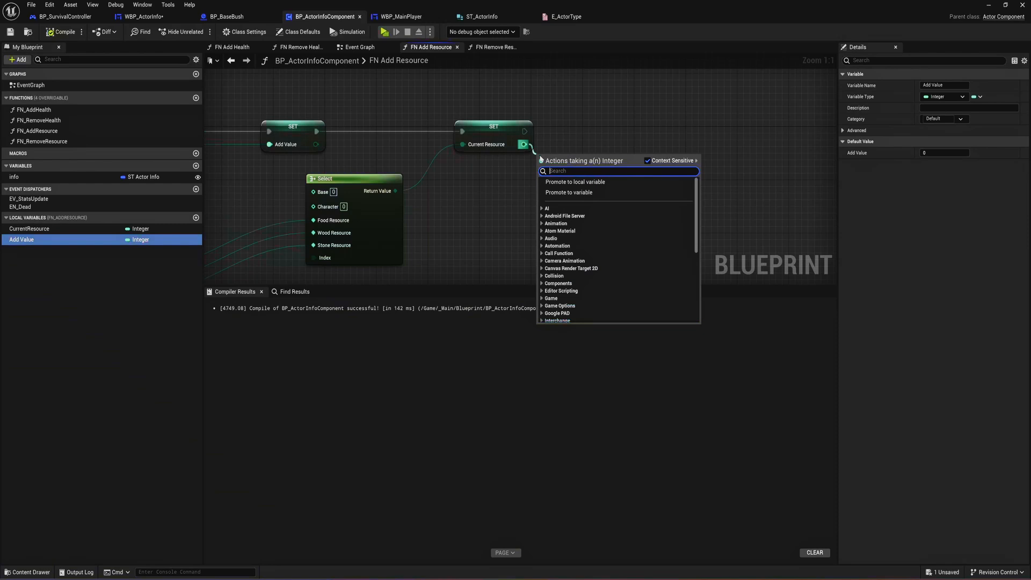
type("+")
key("Return")
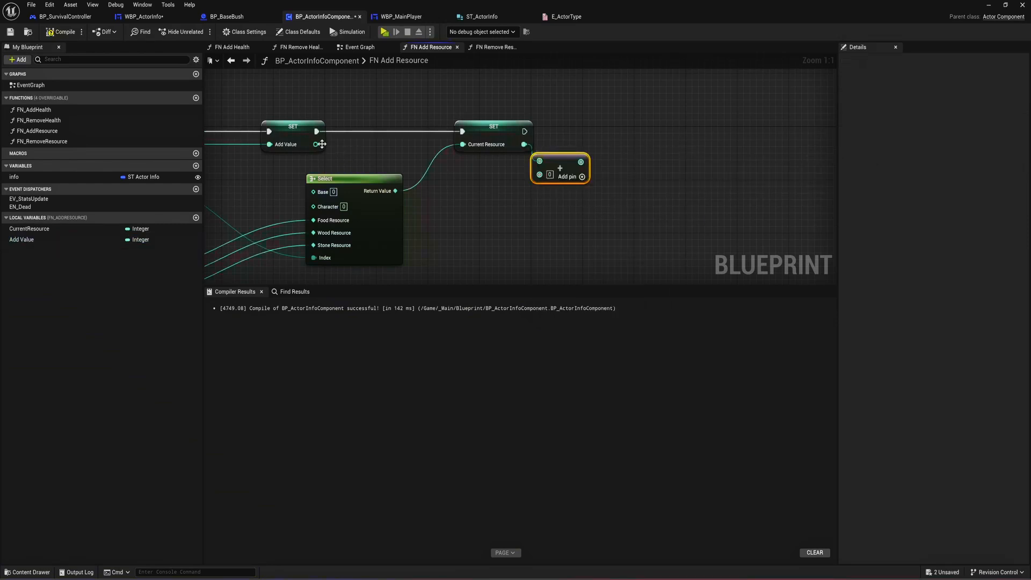
- Connect the Add Value output to the addition node's second input, routing the wire through a reroute node below Set CurrentResource
left_click_drag(322, 143, 508, 170)
key("ctrl+z")
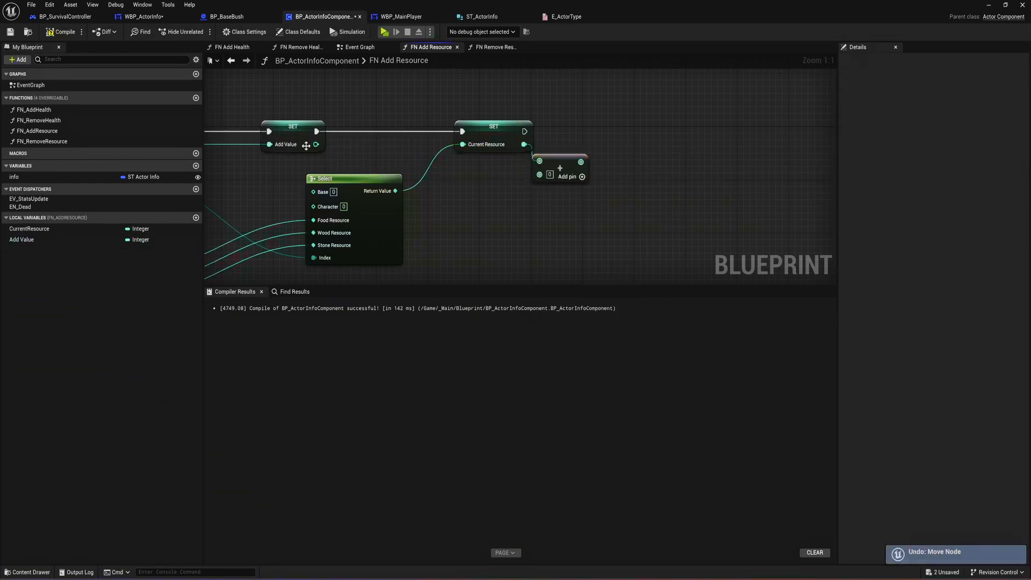
left_click_drag(316, 144, 539, 174)
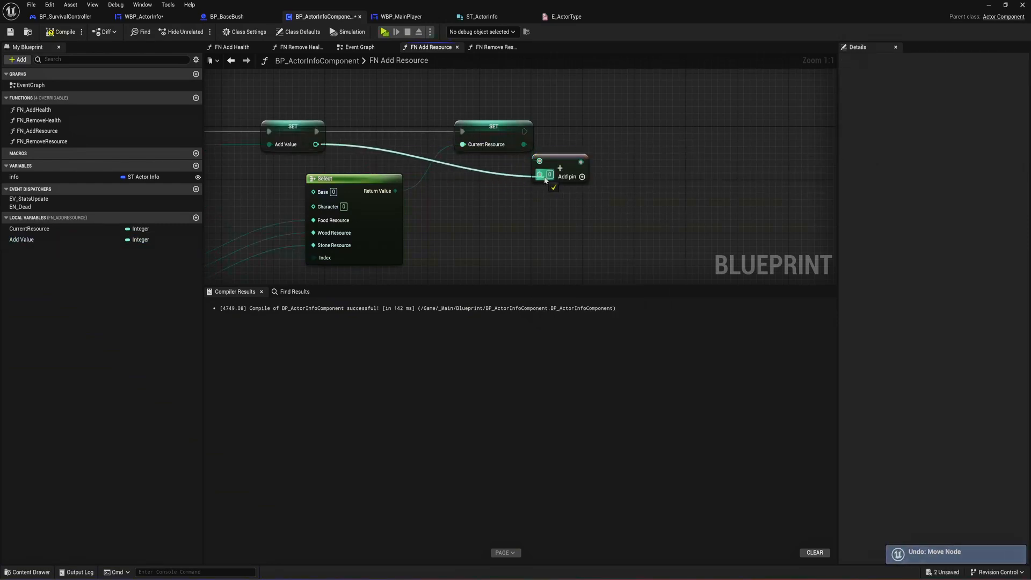
double_click(495, 170)
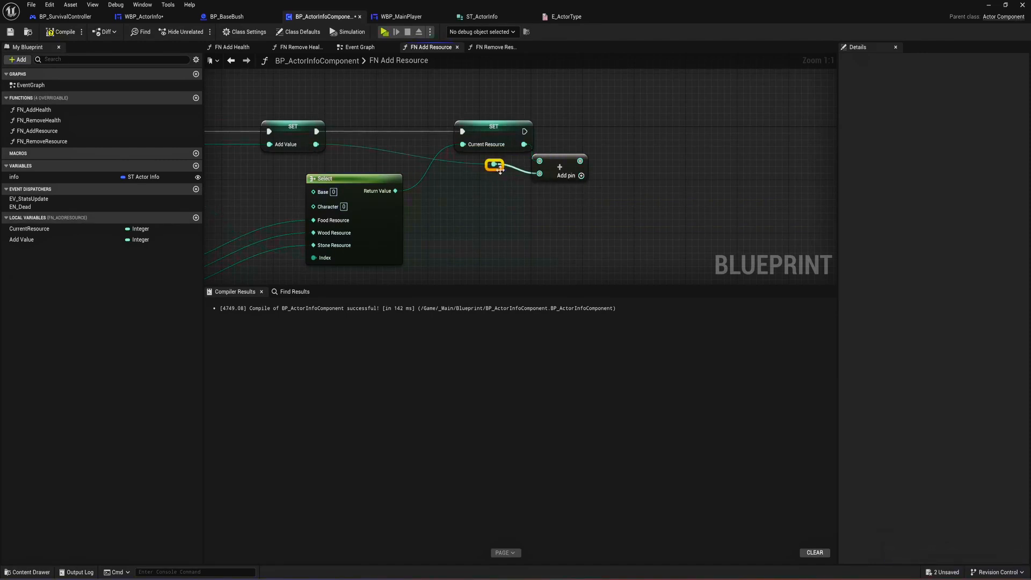
left_click_drag(501, 170, 447, 185)
- Duplicate the Info, Break ST_ActorInfo and Select nodes and place the copies below the addition node
right_click_drag(425, 241, 704, 197)
left_click_drag(699, 229, 310, 124)
key("ctrl+c")
right_click_drag(691, 180, 256, 189)
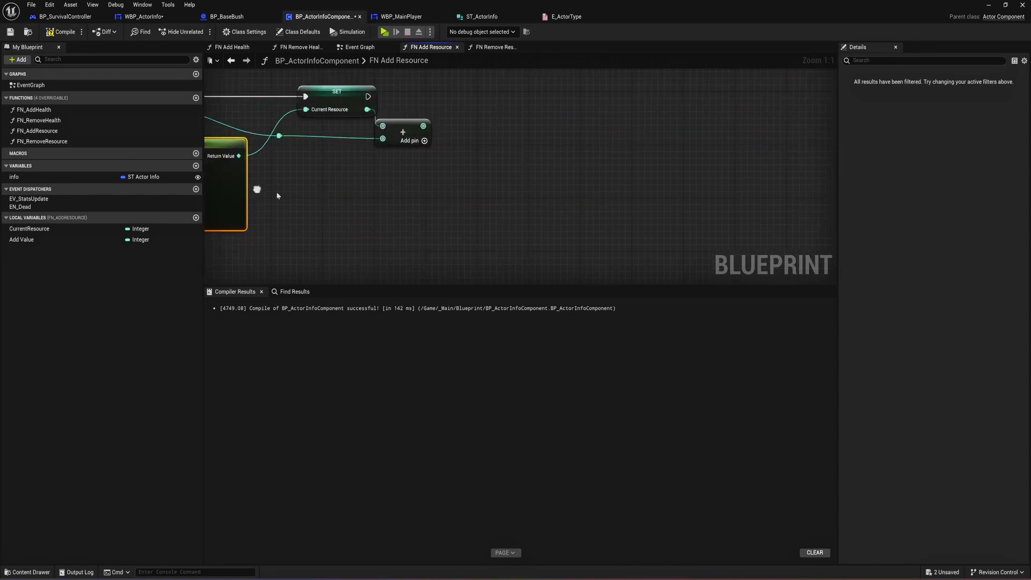
key("ctrl+v")
left_click_drag(478, 189, 438, 194)
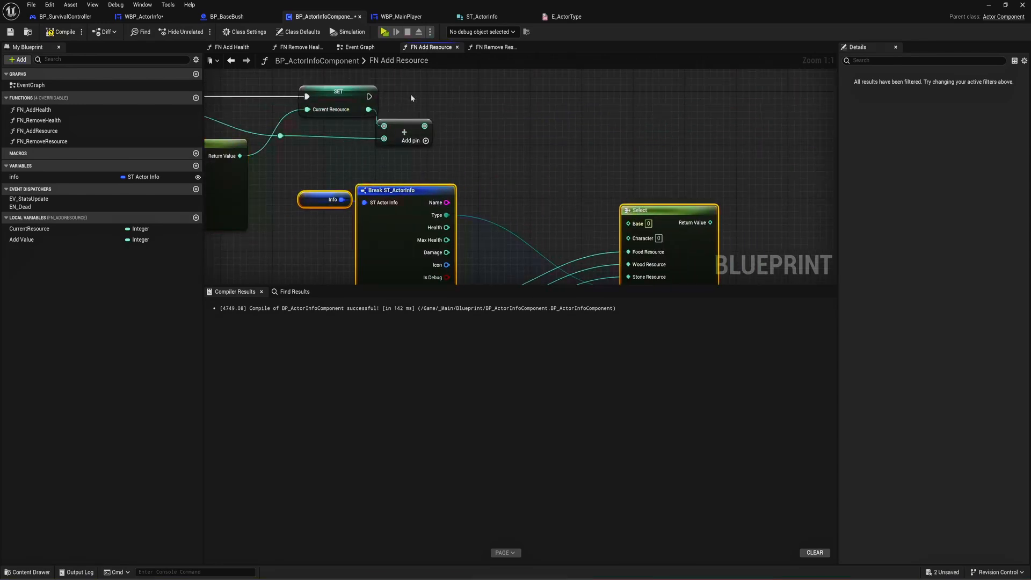
- Duplicate the Info getter and create a Set members in ST_ActorInfo node from the copy
left_click(295, 219)
left_click(325, 199)
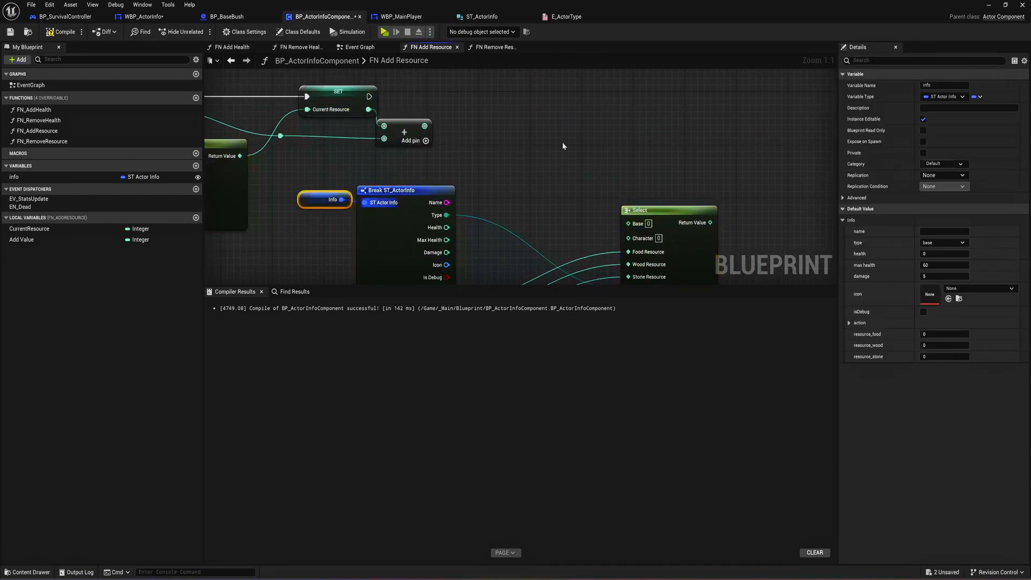
key("ctrl+c")
key("ctrl+v")
left_click_drag(612, 146, 650, 128)
type("set mem")
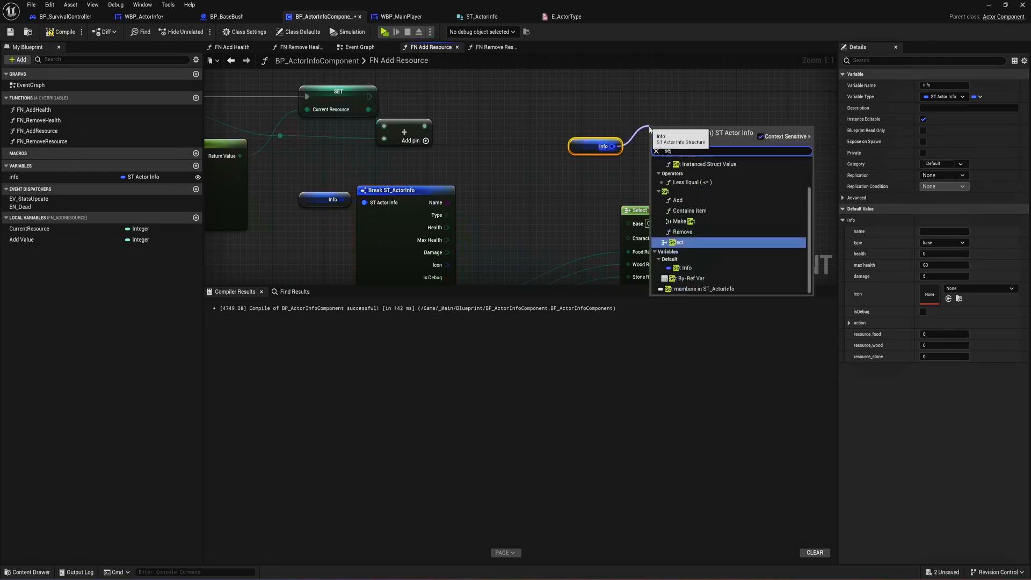
key("Return")
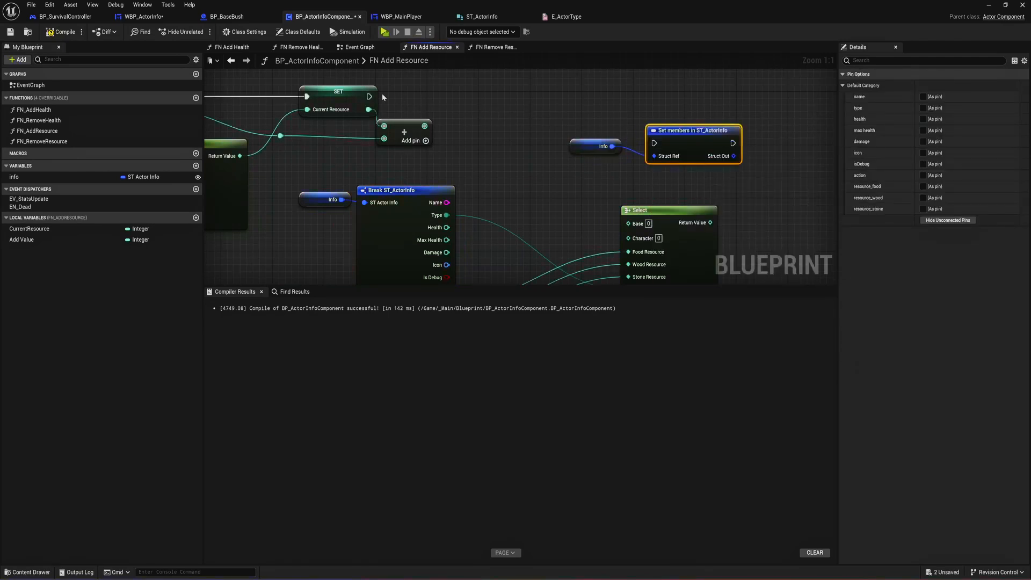
- Wire Set CurrentResource's execution output to Set members in ST_ActorInfo and move that node and its Info getter farther along the graph
left_click_drag(368, 96, 654, 142)
right_click_drag(751, 115, 612, 132)
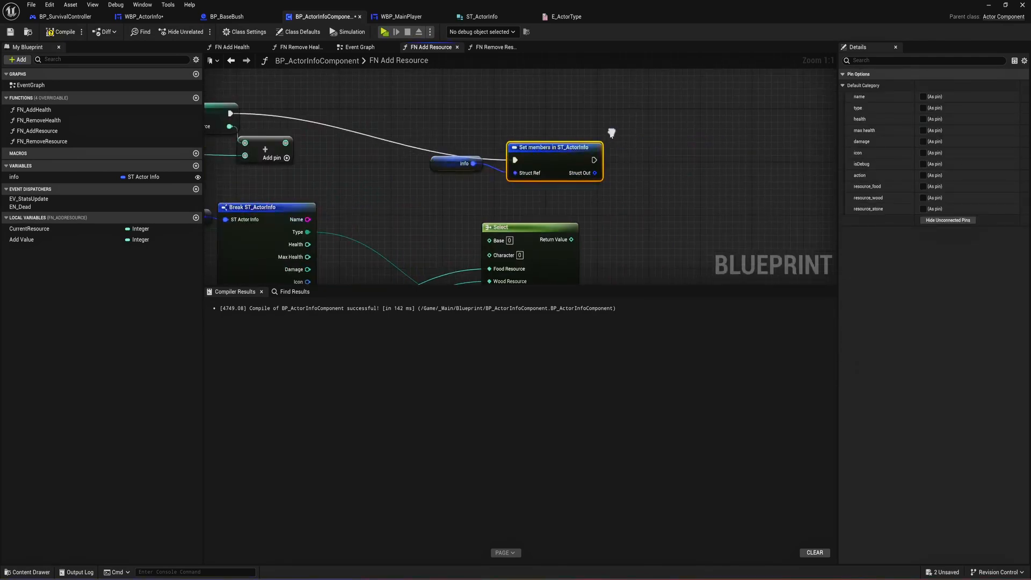
left_click_drag(495, 163, 468, 167)
left_click_drag(560, 169, 709, 129)
right_click_drag(590, 185, 637, 145)
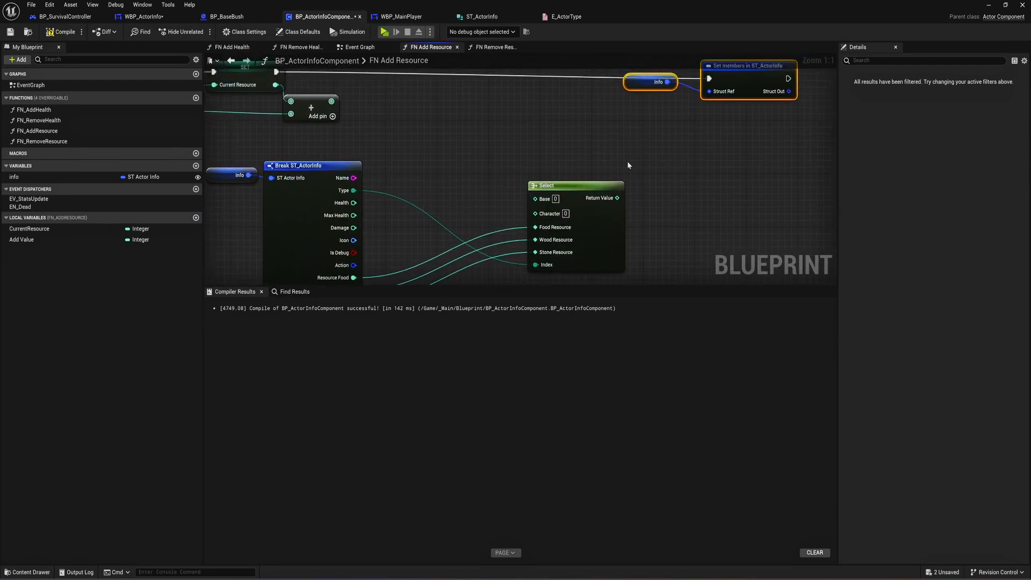
- Replace the copied Select node with a Switch on E_ActorType driven by the copied break node's Type
left_click(615, 185)
key("Delete")
left_click_drag(353, 191, 432, 157)
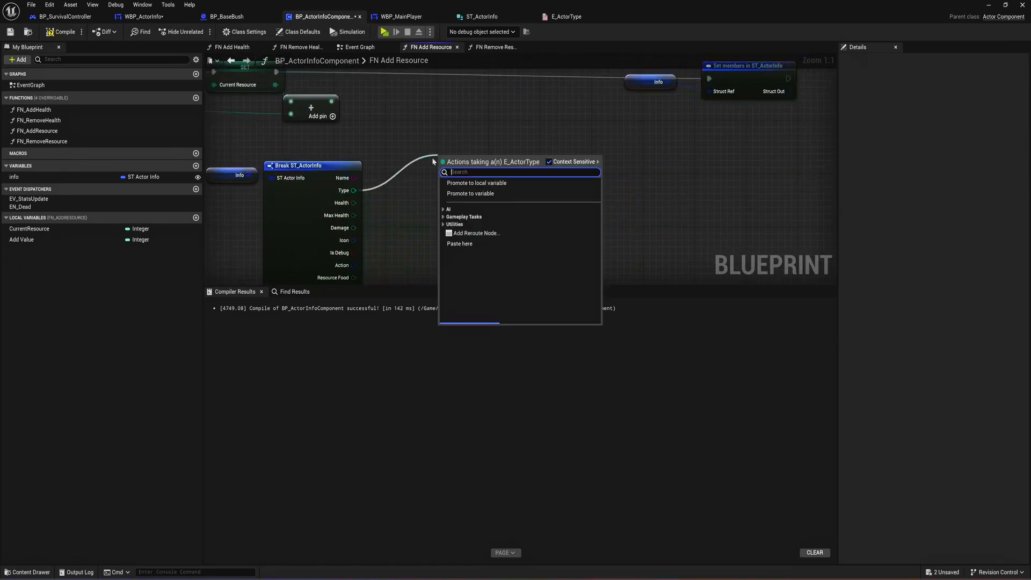
type("sw")
key("Return")
- Connect Set CurrentResource's execution output to the Switch on E_ActorType and align the switch with the execution line
right_click_drag(717, 90, 705, 139)
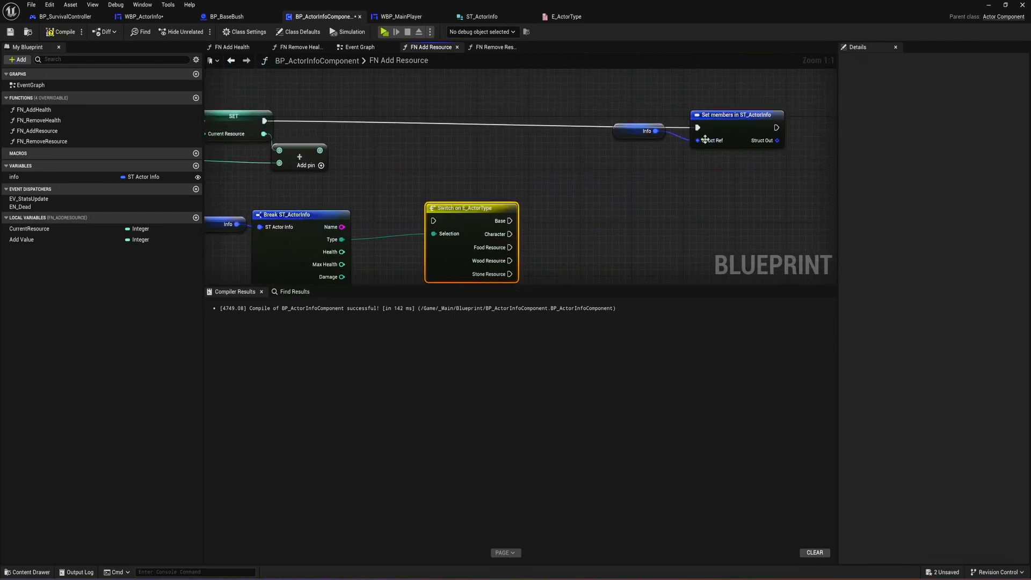
left_click_drag(457, 209, 450, 156)
left_click_drag(264, 121, 428, 167)
left_click_drag(434, 210, 434, 163)
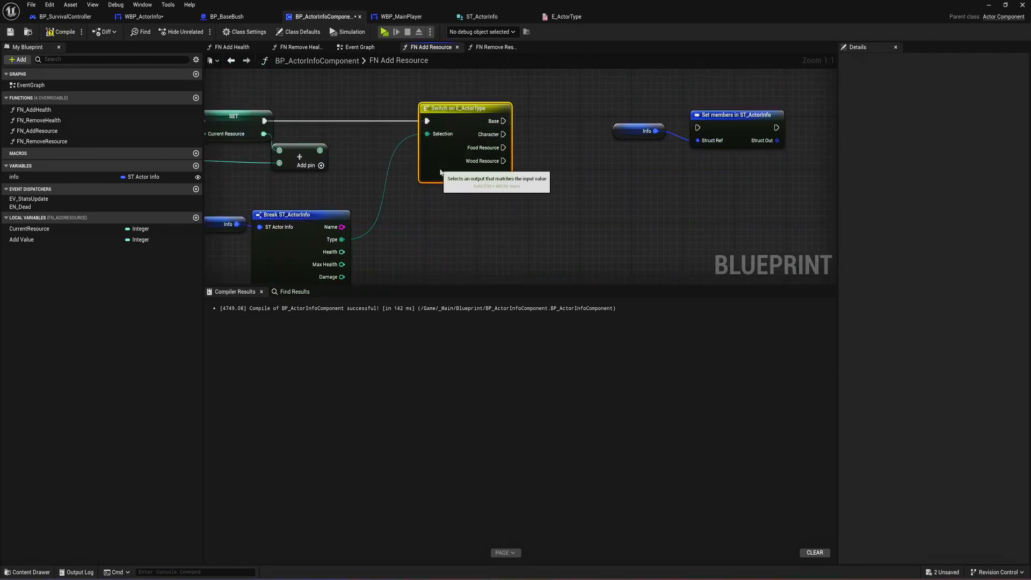
- Expose resource_food on the Set members in ST_ActorInfo node, and duplicate it with its Info getter to expose resource_wood instead
left_click(742, 129)
left_click(923, 187)
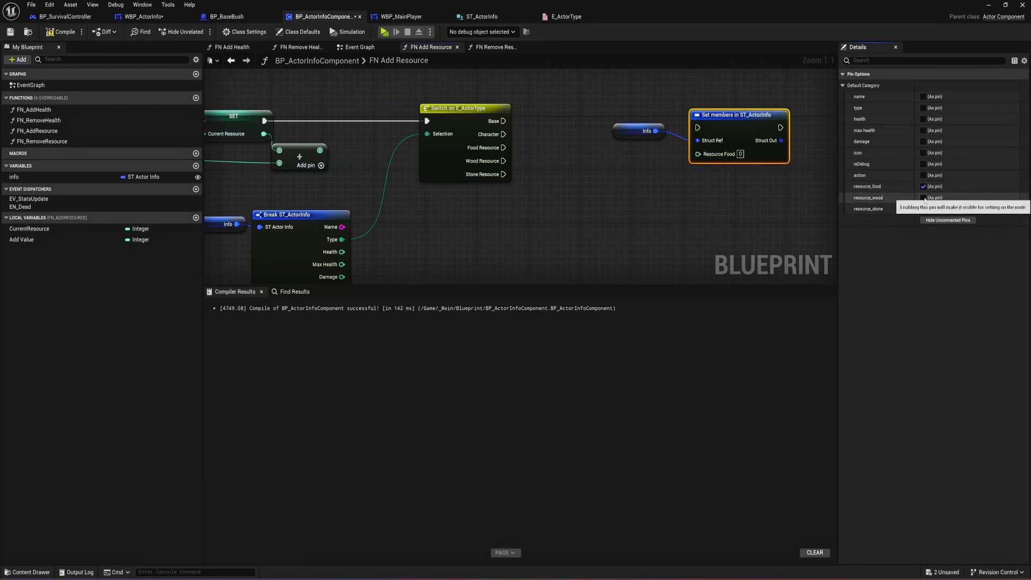
left_click_drag(767, 199, 645, 102)
key("ctrl+c")
key("ctrl+v")
right_click_drag(651, 212, 613, 132)
left_click(693, 134)
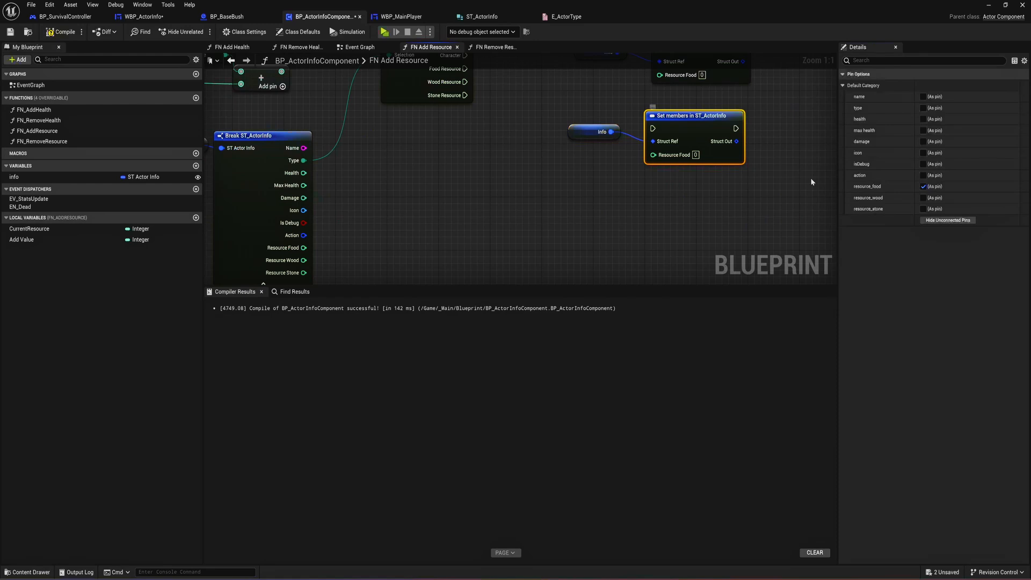
left_click(923, 186)
left_click(924, 198)
- Duplicate the resource_wood Set members node with its Info getter and make the copy expose resource_stone instead
left_click_drag(699, 215, 669, 191)
key("ctrl+c")
key("ctrl+v")
left_click(693, 183)
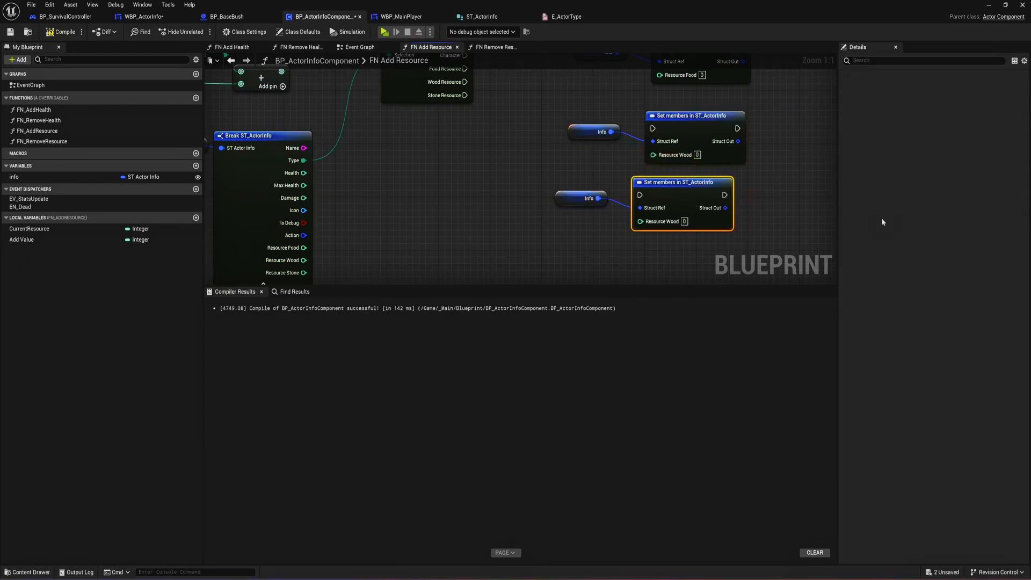
left_click(923, 197)
left_click(924, 209)
- Connect the switch's Food Resource, Wood Resource and Stone Resource outputs to the matching Set members nodes
right_click_drag(468, 72, 376, 132)
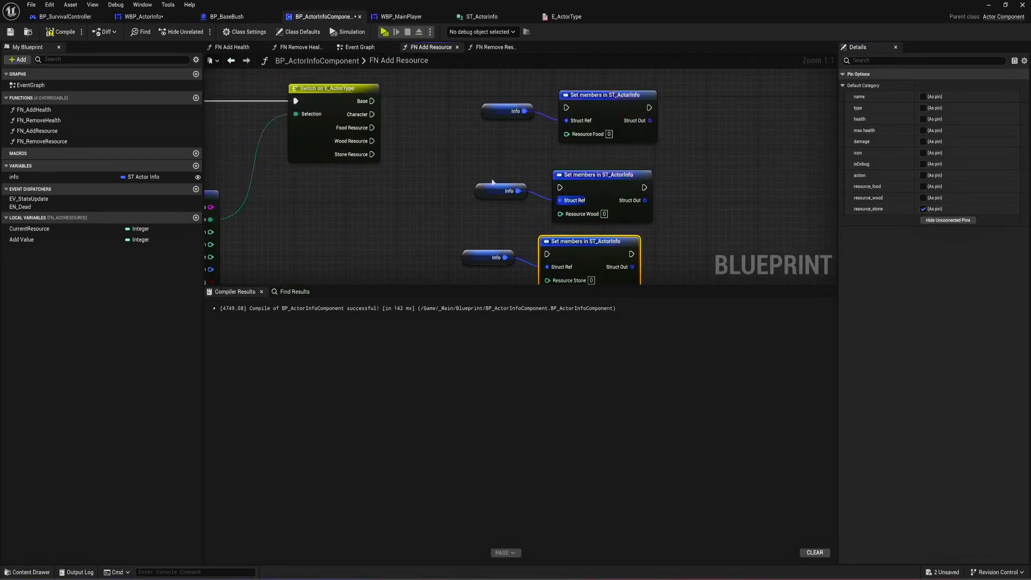
left_click_drag(372, 127, 566, 107)
left_click_drag(372, 141, 560, 187)
left_click_drag(372, 154, 602, 253)
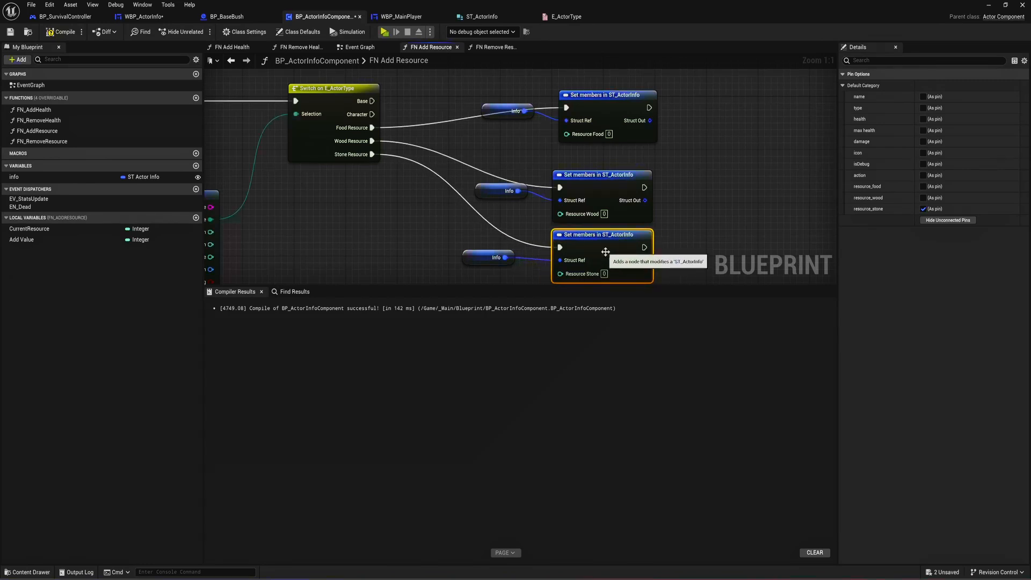
- Stack the three Set members nodes in an aligned column and shift them with their Info getters away from the switch
left_click_drag(709, 184, 613, 245)
left_click_drag(612, 242, 619, 220)
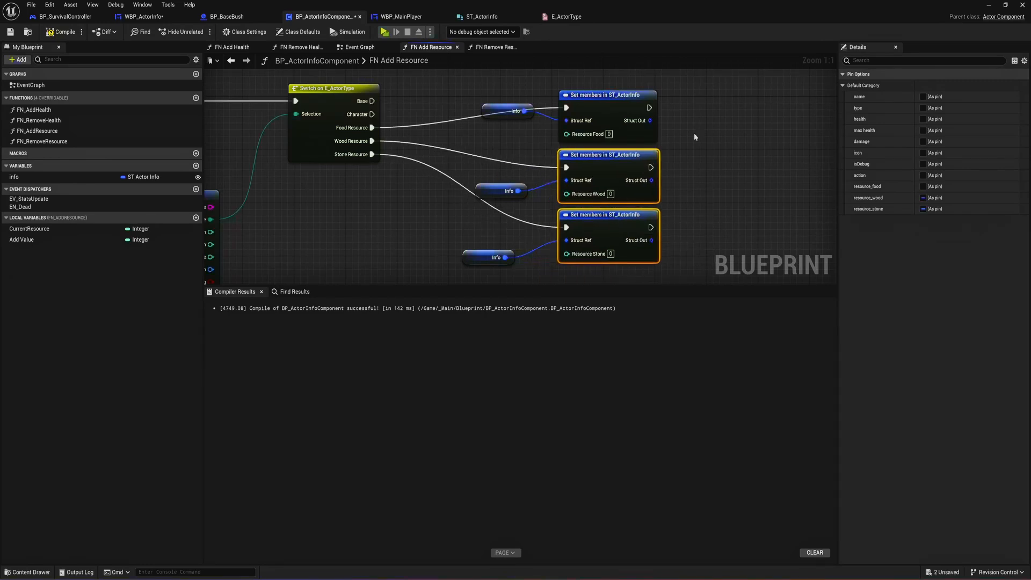
left_click_drag(698, 97, 441, 273)
left_click_drag(585, 229, 604, 196)
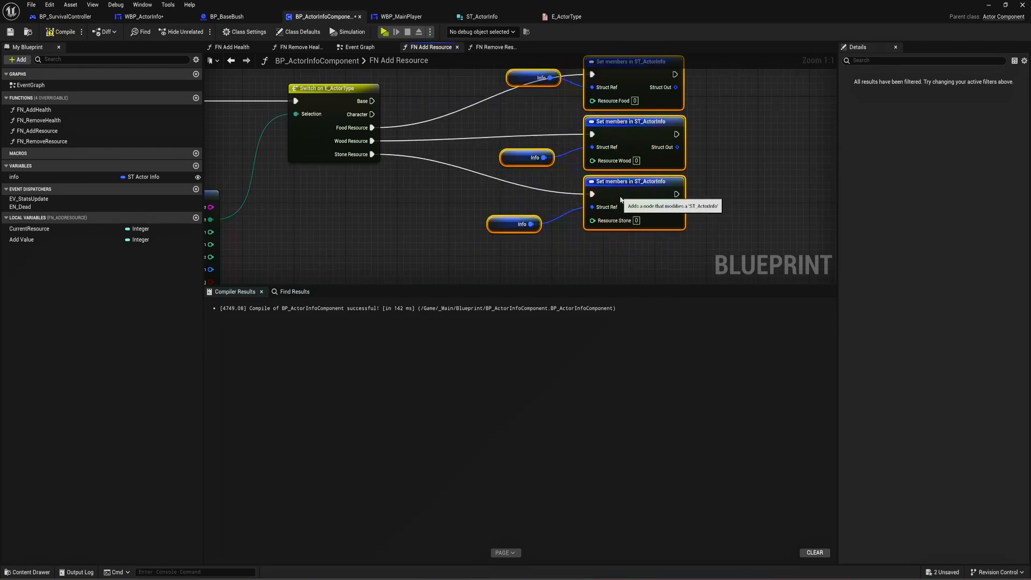
right_click_drag(391, 177, 515, 180)
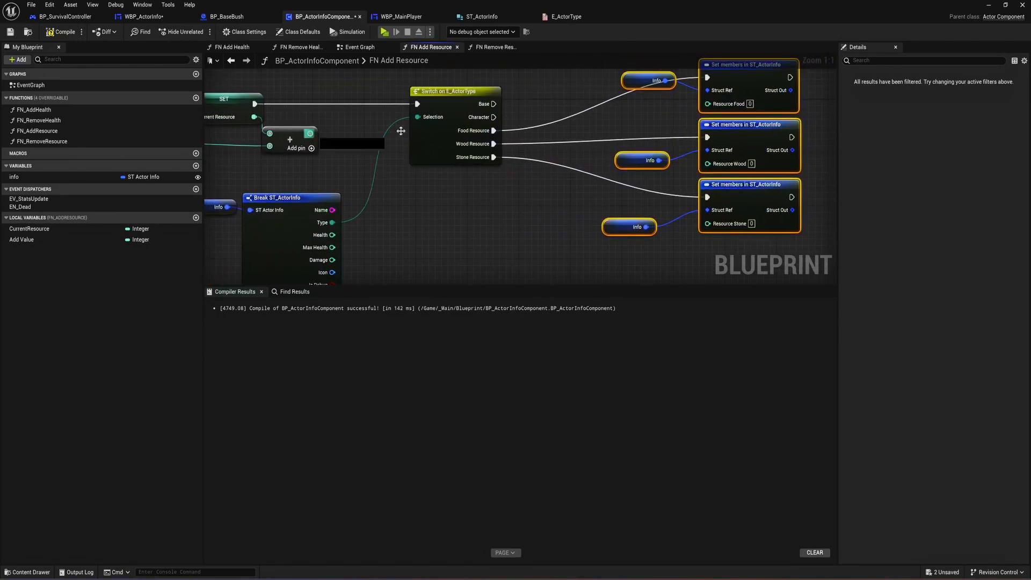
- Connect the addition result to Resource Food, Resource Wood and Resource Stone on the three Set members nodes
left_click_drag(310, 133, 708, 103)
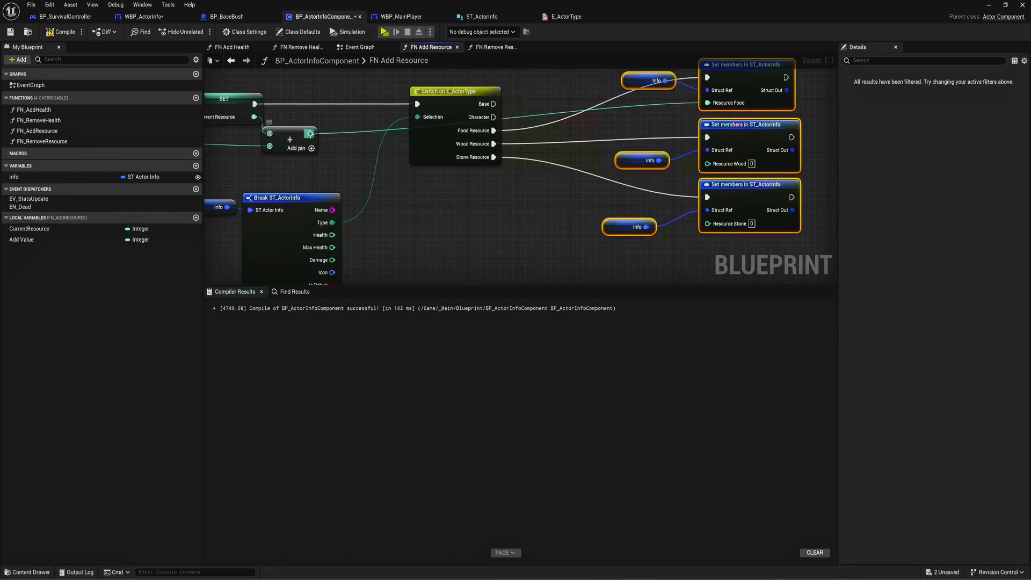
left_click_drag(310, 133, 708, 163)
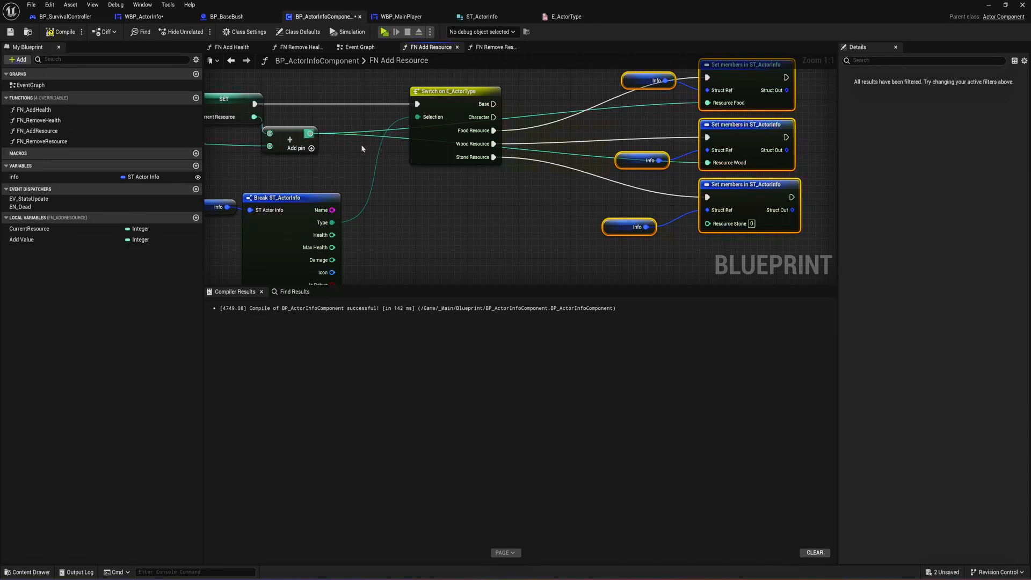
left_click_drag(310, 133, 708, 224)
- Add a Return Node after the food Set members node and connect the wood and stone Set members nodes to it
right_click_drag(766, 75, 554, 94)
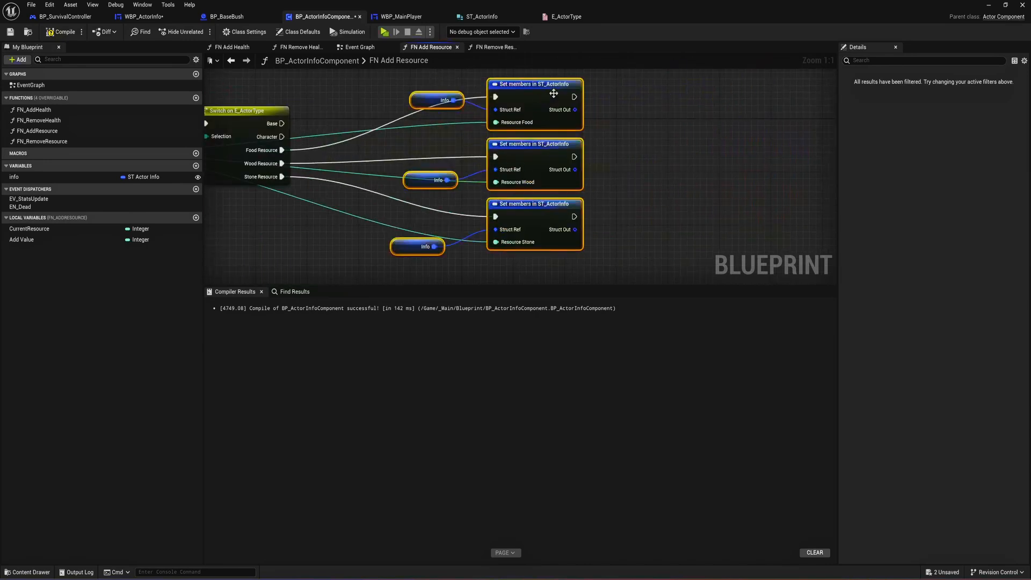
left_click_drag(573, 100, 675, 134)
type("return")
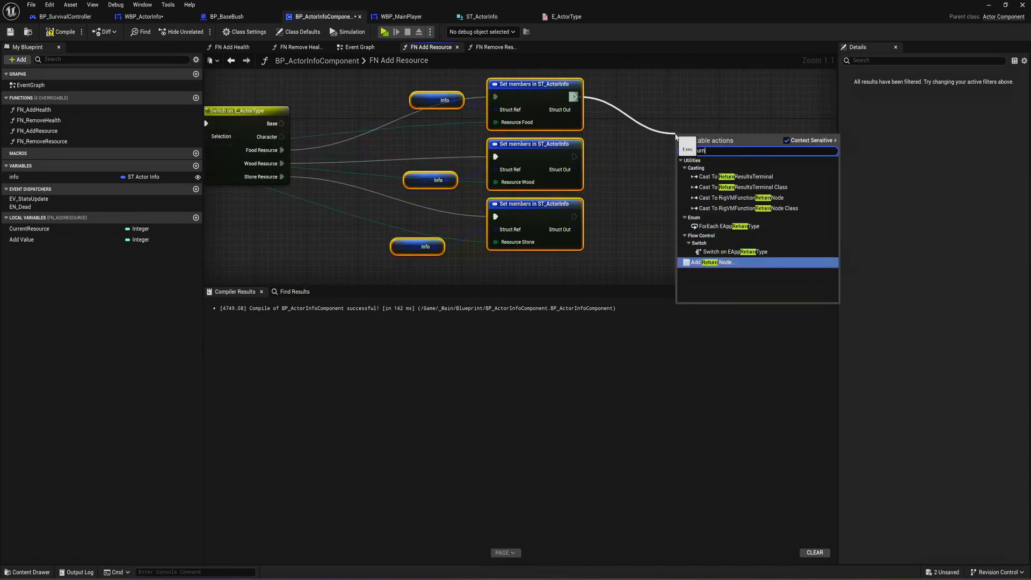
key("Return")
left_click_drag(574, 156, 683, 151)
left_click_drag(574, 217, 683, 151)
left_click_drag(707, 153, 720, 159)
- Compile and save the BP_ActorInfoComponent blueprint with the FN Add Resource chain
right_click_drag(576, 186, 668, 173)
scroll(668, 173, "down", 4)
right_click_drag(458, 184, 688, 194)
scroll(438, 216, "up", 2)
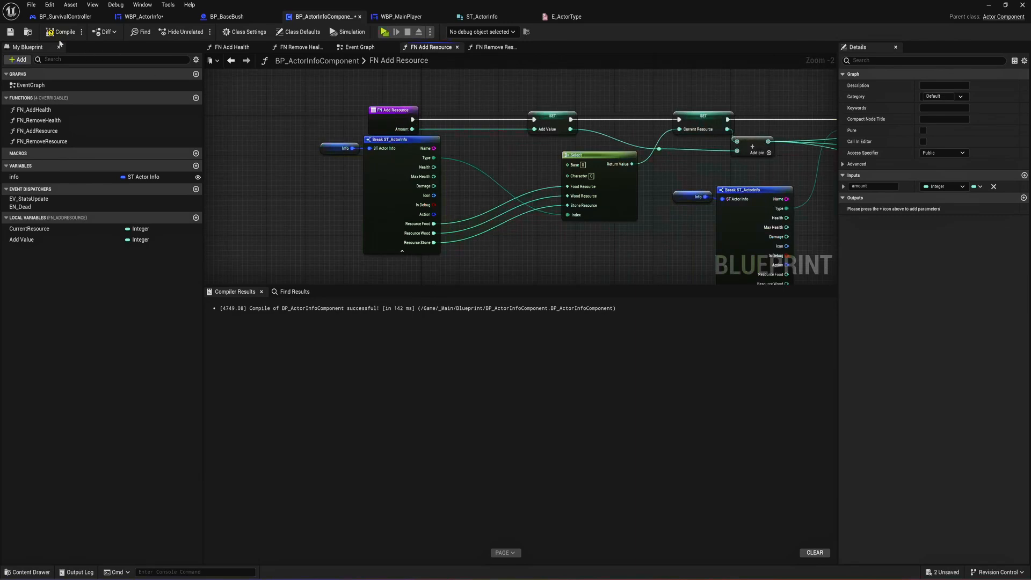
left_click(9, 33)
- Hide the unconnected pins on both Break ST_ActorInfo nodes in FN Add Resource
right_click_drag(611, 203, 471, 194)
left_click(587, 222)
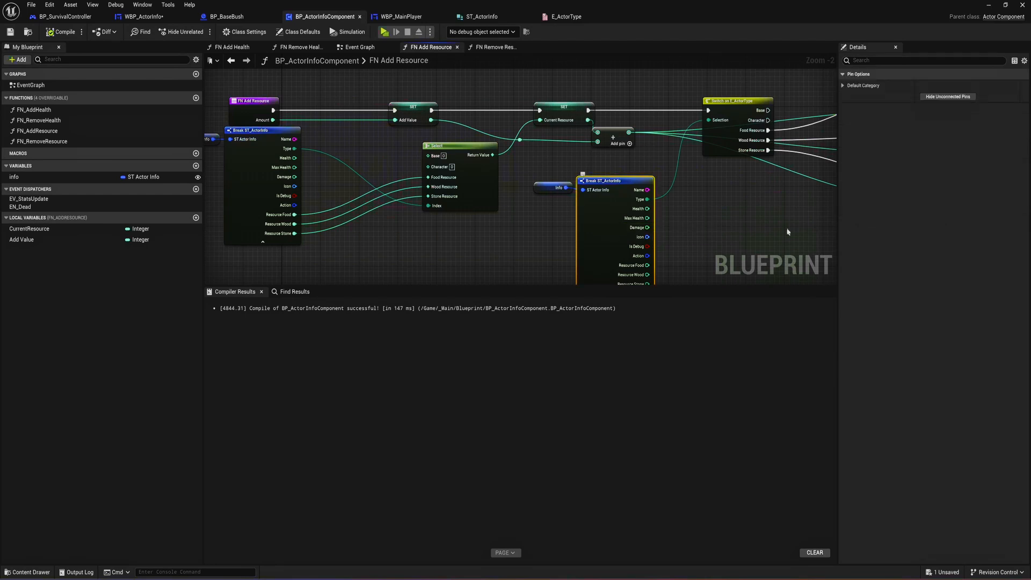
left_click(942, 98)
right_click_drag(467, 191, 490, 206)
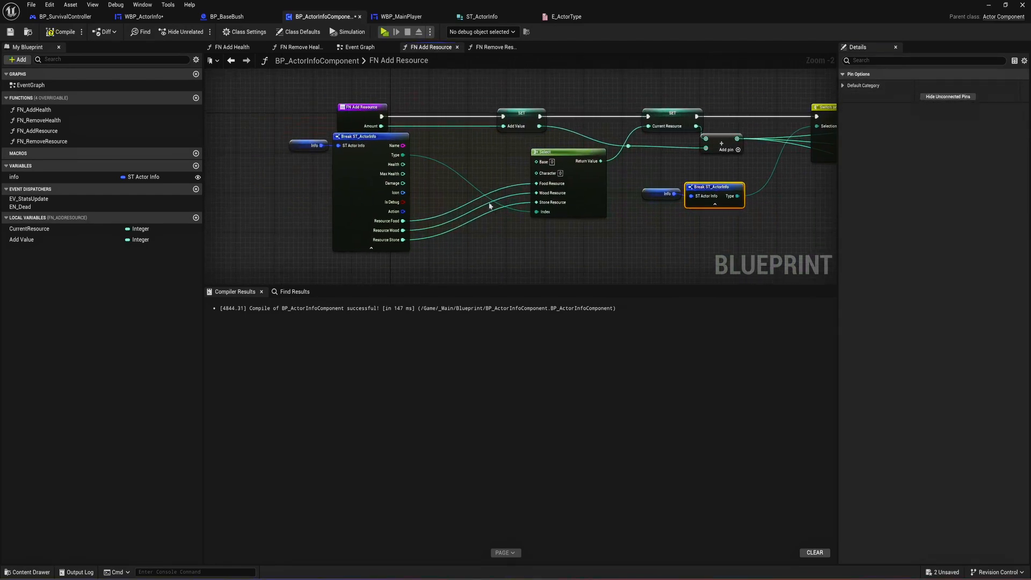
left_click_drag(368, 178, 396, 174)
left_click(939, 99)
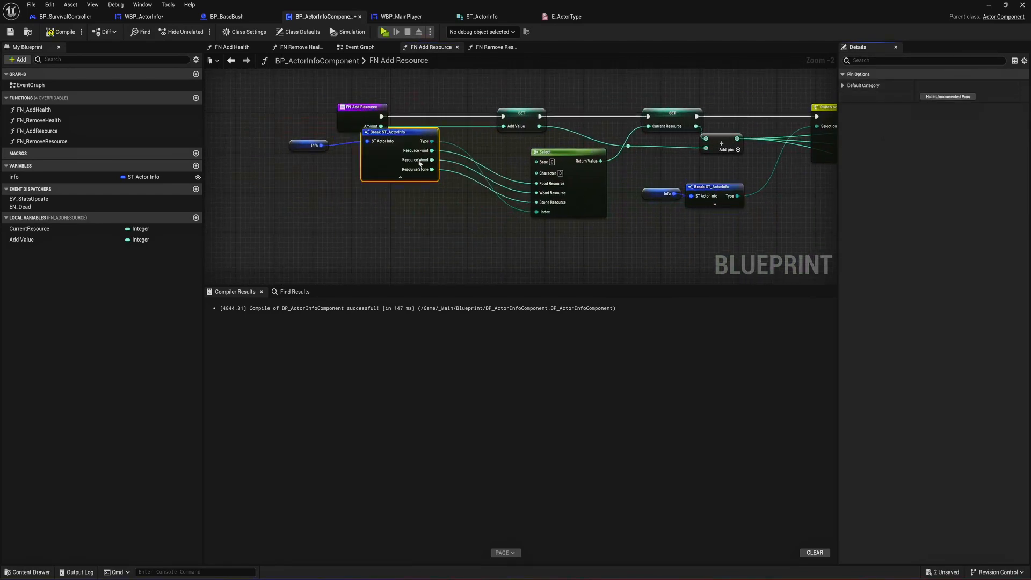
- Arrange the Info getter, its Break ST_ActorInfo node and the Select node below the execution line, and compile and save the blueprint
left_click_drag(386, 132, 374, 138)
left_click(543, 228)
left_click_drag(478, 221, 313, 175)
left_click(47, 35)
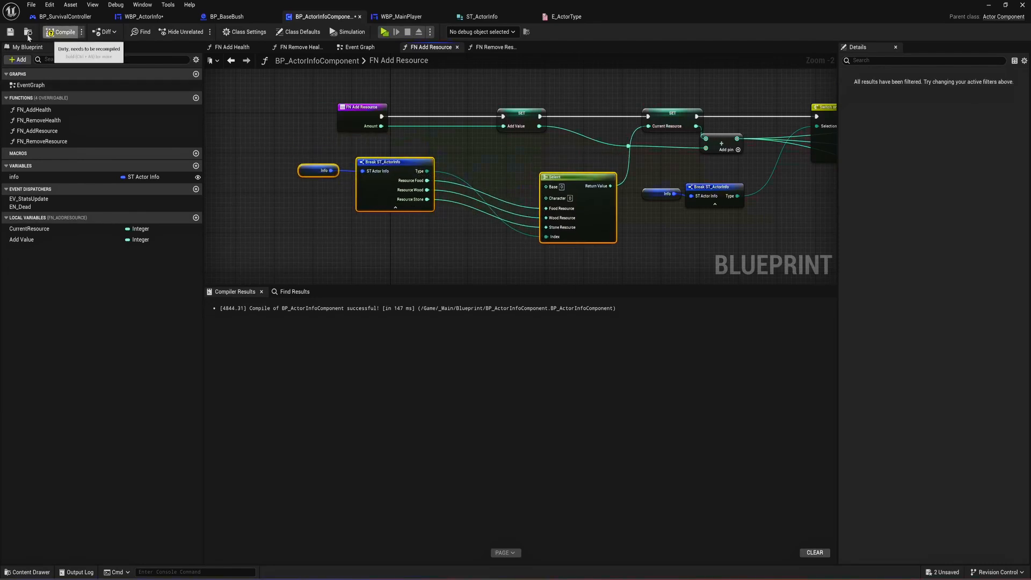
left_click(10, 32)
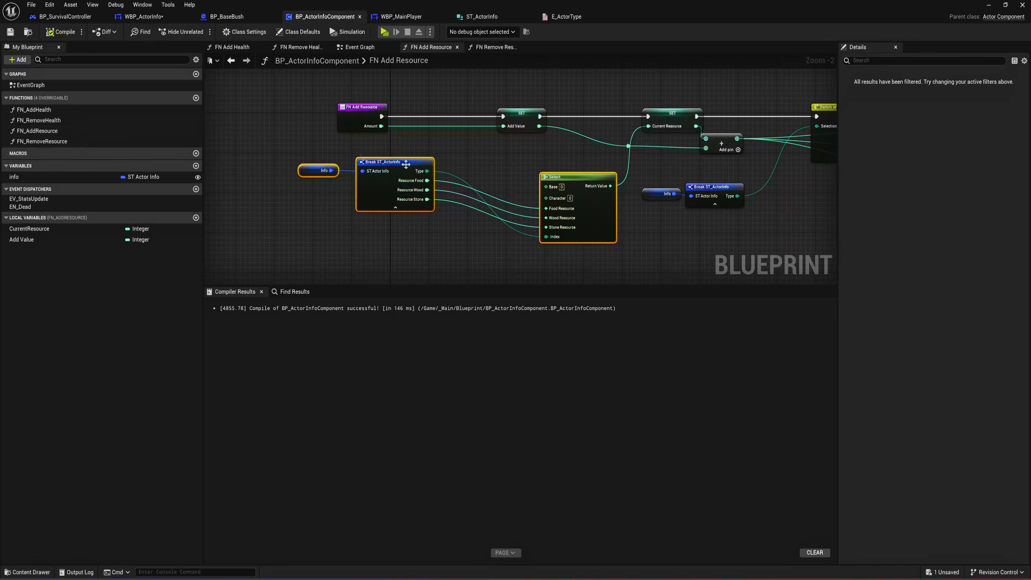
left_click_drag(466, 149, 438, 222)
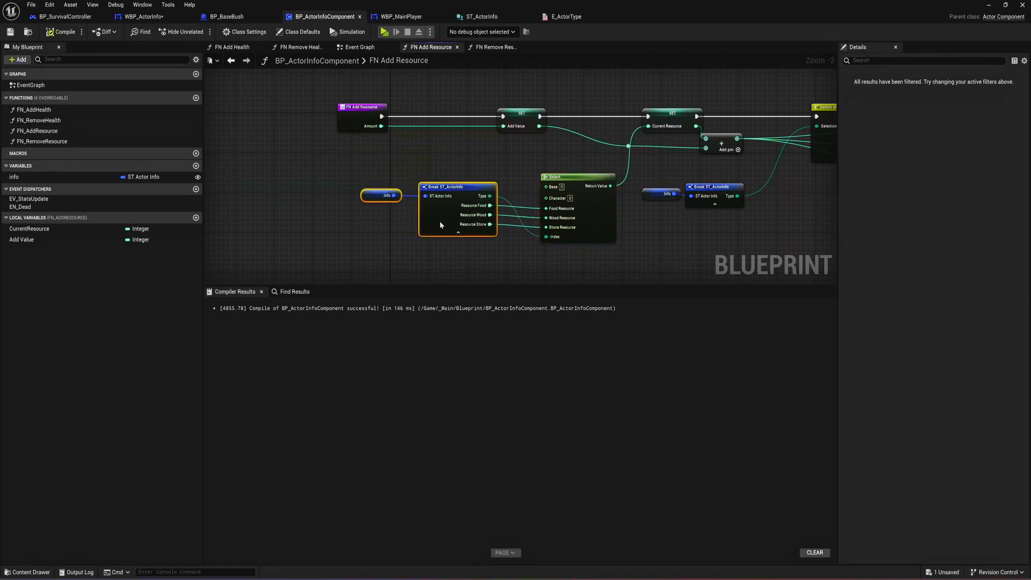
left_click(17, 32)
- Connect the Select node's Index pin to the FN Add Resource entry node as a new function input
mouse_move(492, 187)
right_mouse_down()
mouse_move(364, 171)
mouse_move(312, 173)
mouse_move(414, 177)
mouse_move(251, 175)
mouse_move(490, 167)
mouse_move(498, 176)
right_mouse_up()
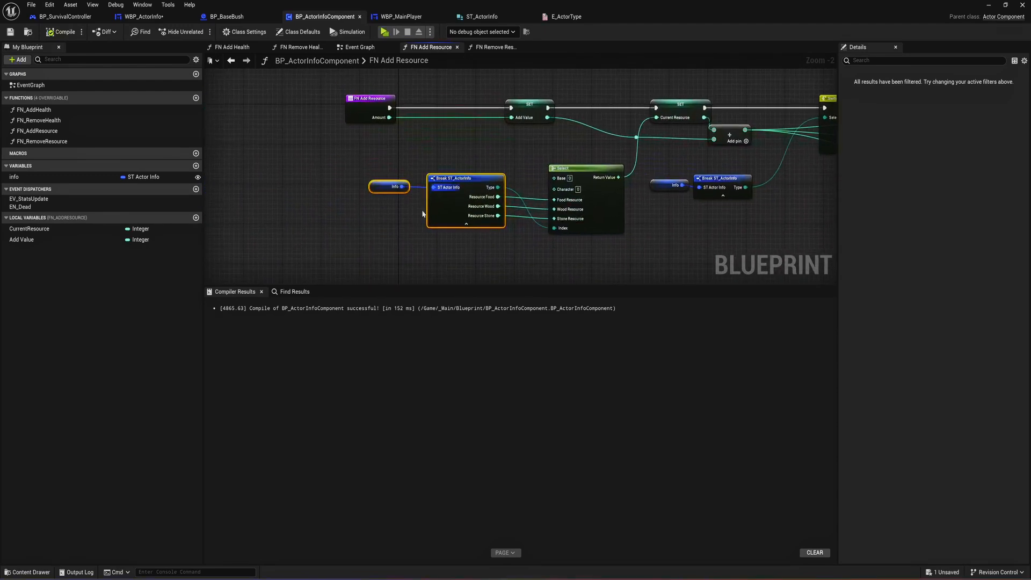
scroll(423, 214, "up", 2)
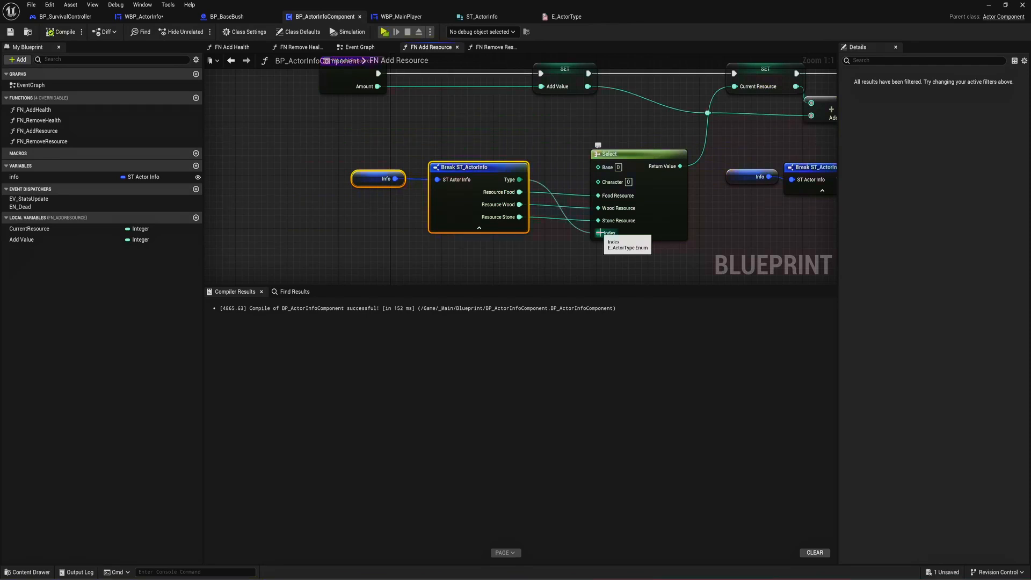
left_click_drag(600, 233, 342, 81)
- Delete the Info getter and Break ST_ActorInfo node that feed the Select node
left_click_drag(330, 152, 494, 219)
right_click_drag(341, 84, 369, 148)
left_click_drag(369, 98, 372, 185)
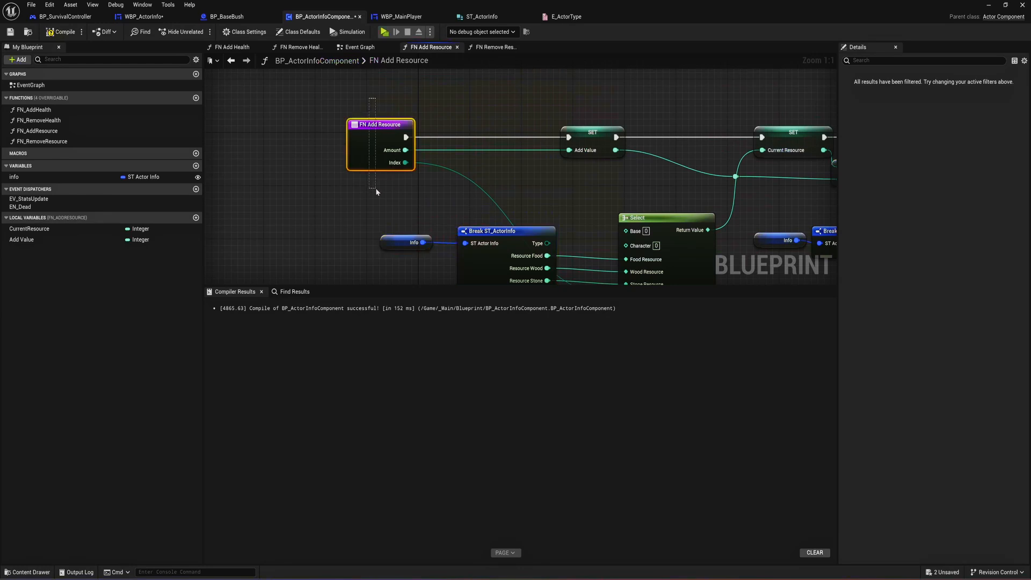
left_click_drag(473, 200, 407, 243)
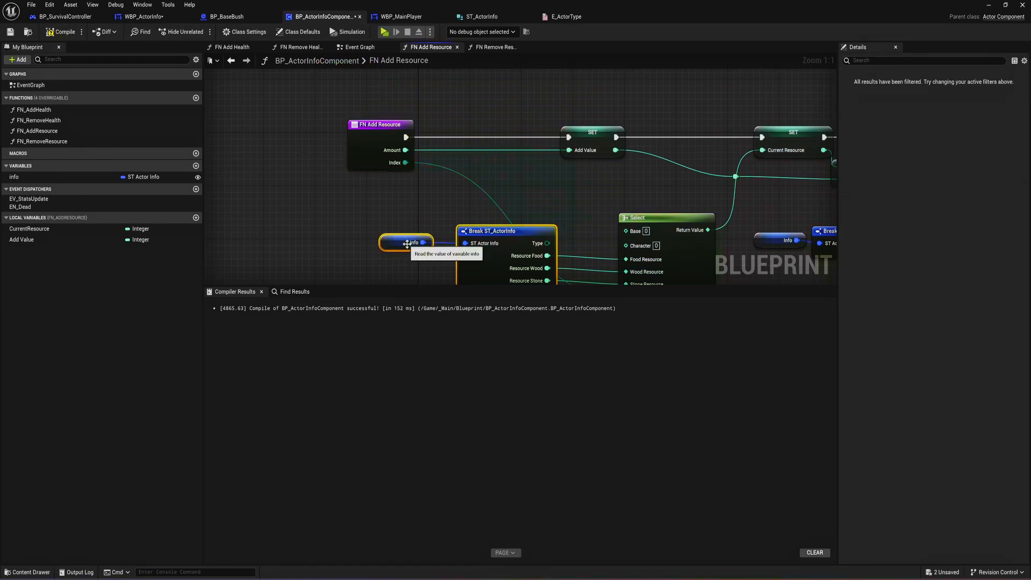
key("Delete")
- Rename the Index input of FN Add Resource as ActorType
left_click(380, 125)
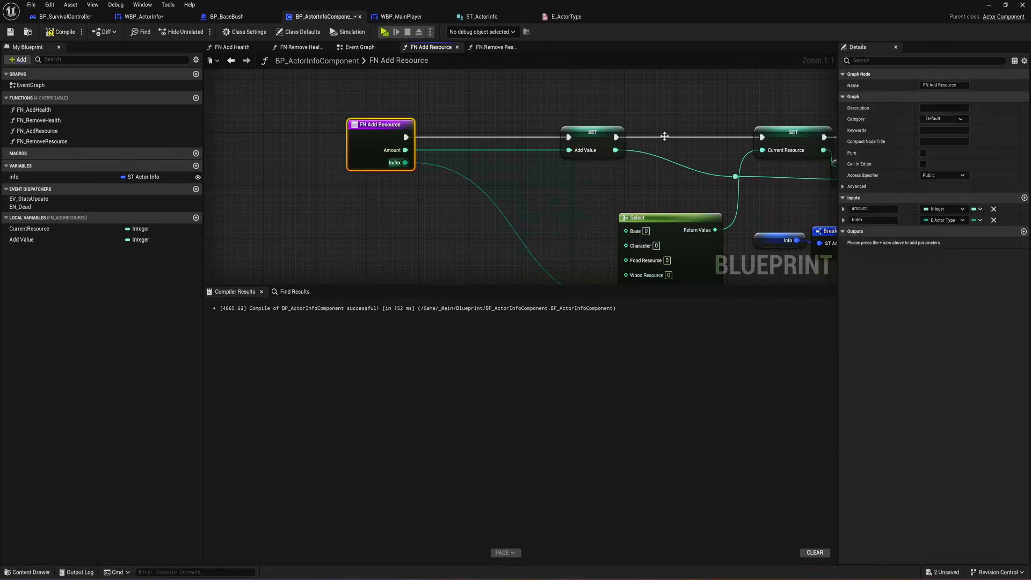
double_click(864, 219)
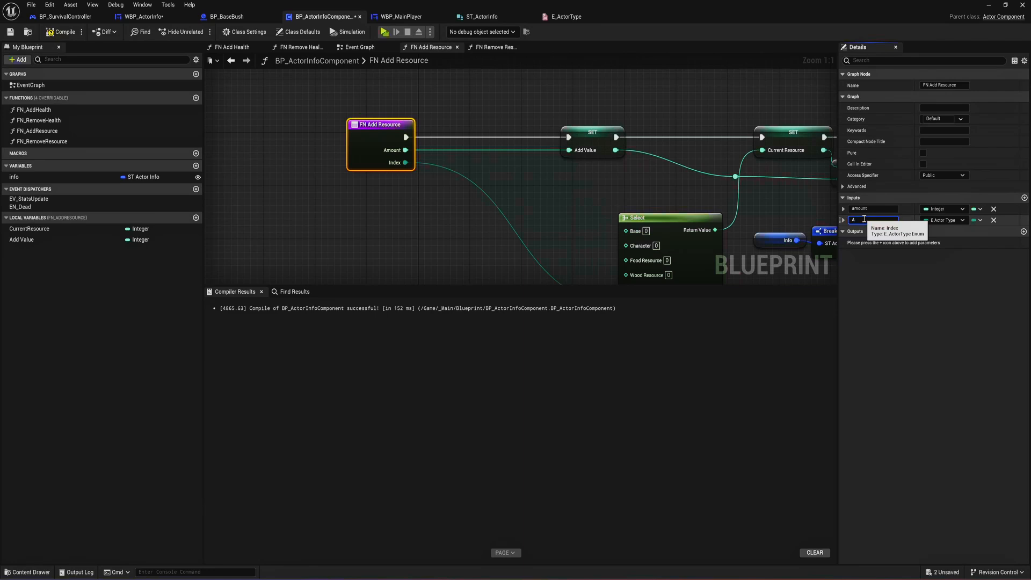
type("ActorType")
key("Return")
- Rename the E Actor Type input of FN Add Resource as Type
right_click_drag(610, 169, 450, 110)
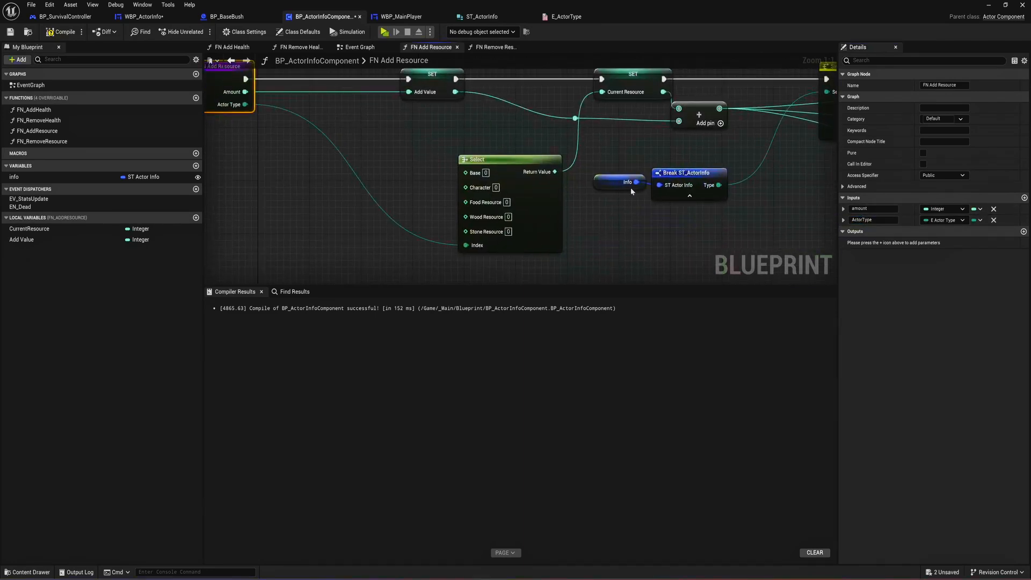
right_click_drag(719, 178, 752, 189)
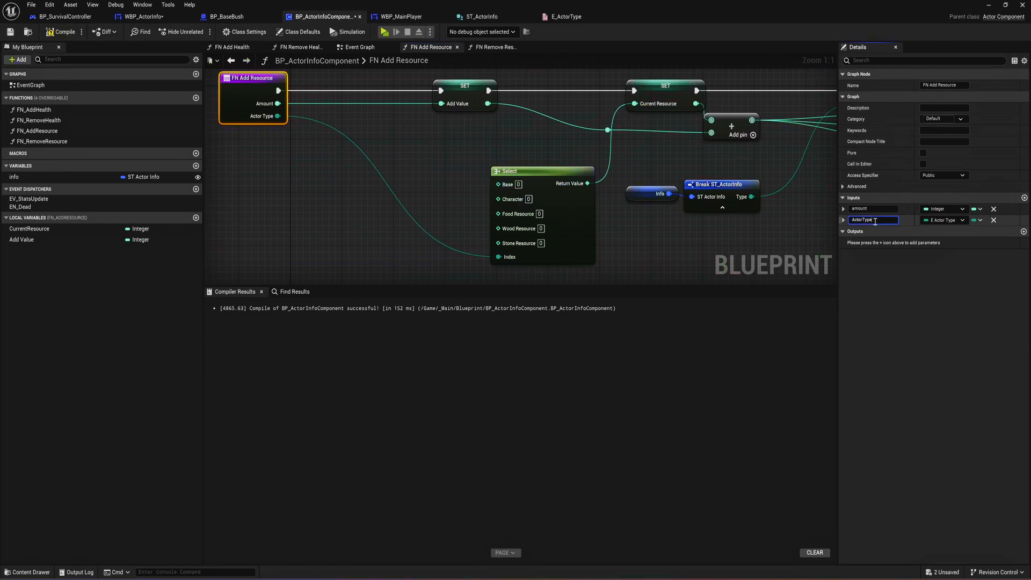
left_click(875, 220)
type("Type")
- Move the Select node closer to the SET nodes and add a reroute node on the wire into its Index pin
right_click_drag(621, 166, 536, 168)
right_click_drag(467, 226, 568, 182)
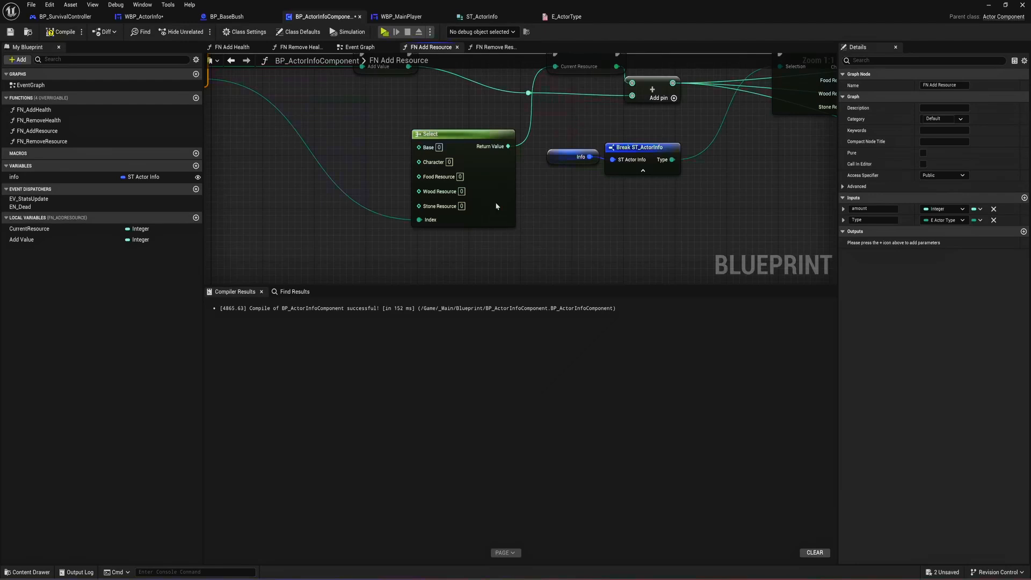
left_click_drag(495, 205, 450, 165)
double_click(349, 175)
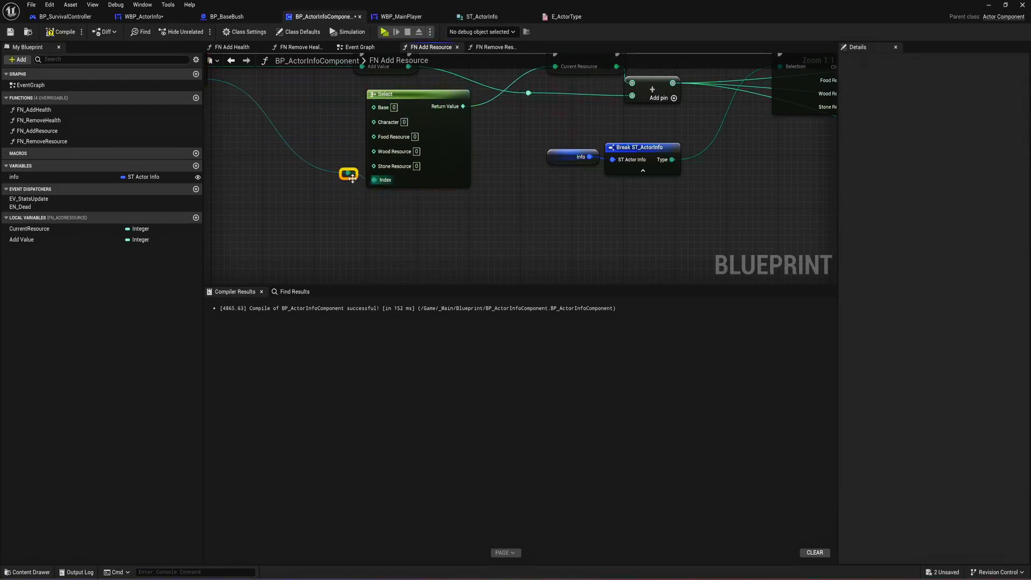
- Connect the reroute node to the switch's Selection input and delete the Info getter and Break ST_ActorInfo node beneath the addition
left_click_drag(311, 247, 784, 149)
left_click_drag(724, 215, 535, 233)
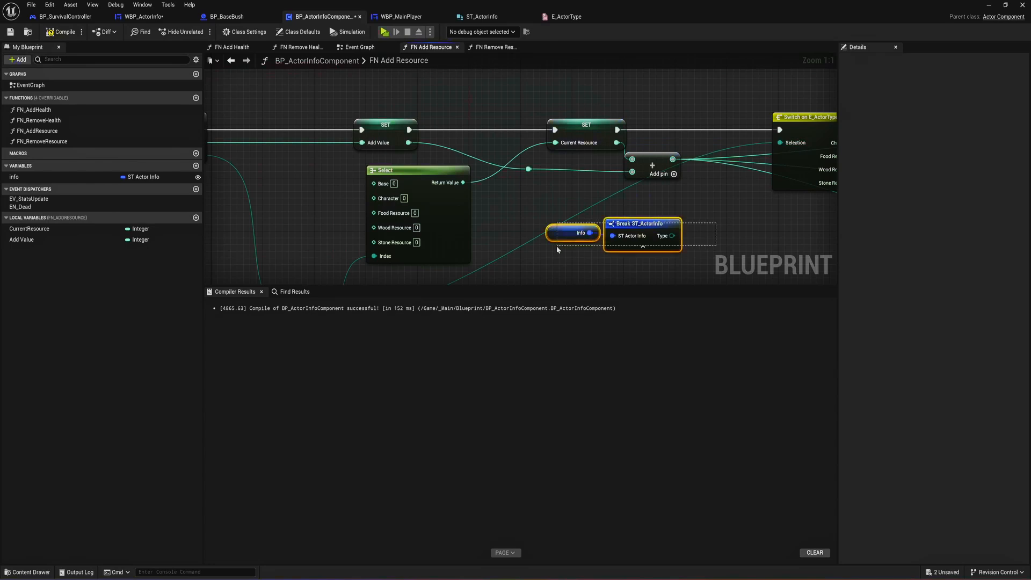
key("Delete")
- Add a second reroute node on the Selection wire, level with the first one, and compile and save the blueprint
double_click(538, 235)
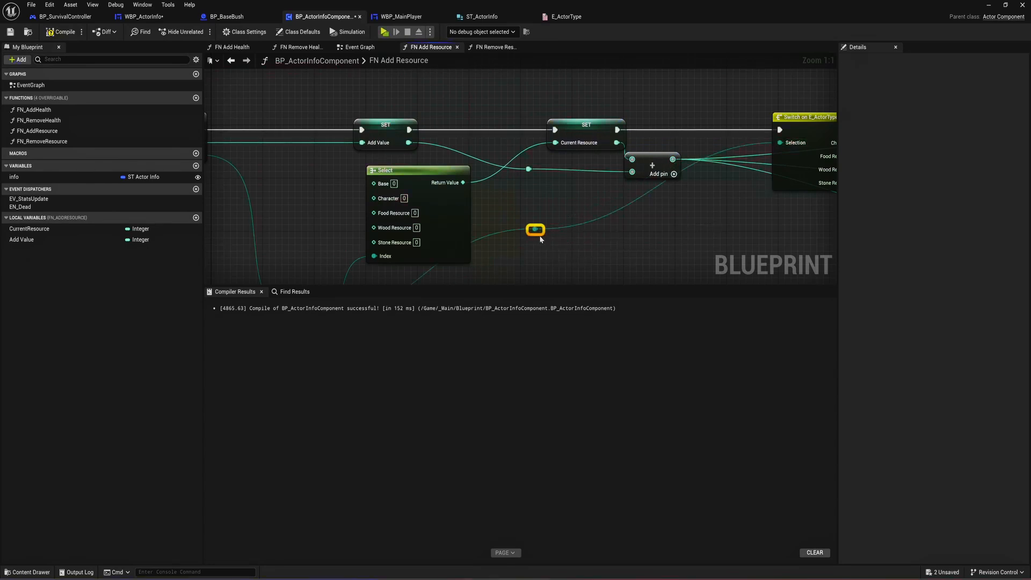
left_click_drag(543, 236, 607, 106)
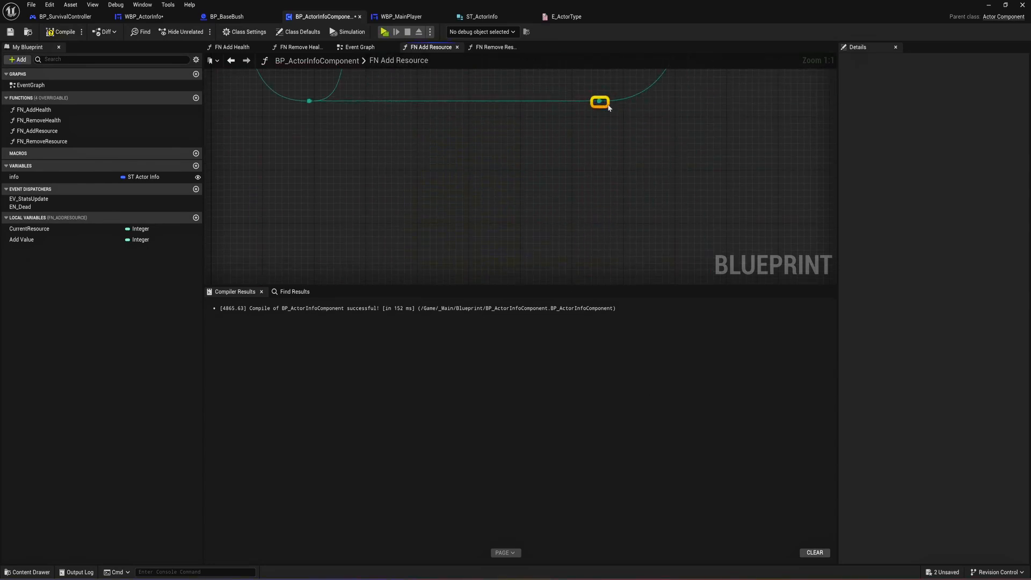
right_click_drag(484, 81, 598, 194)
left_click(59, 32)
left_click(10, 32)
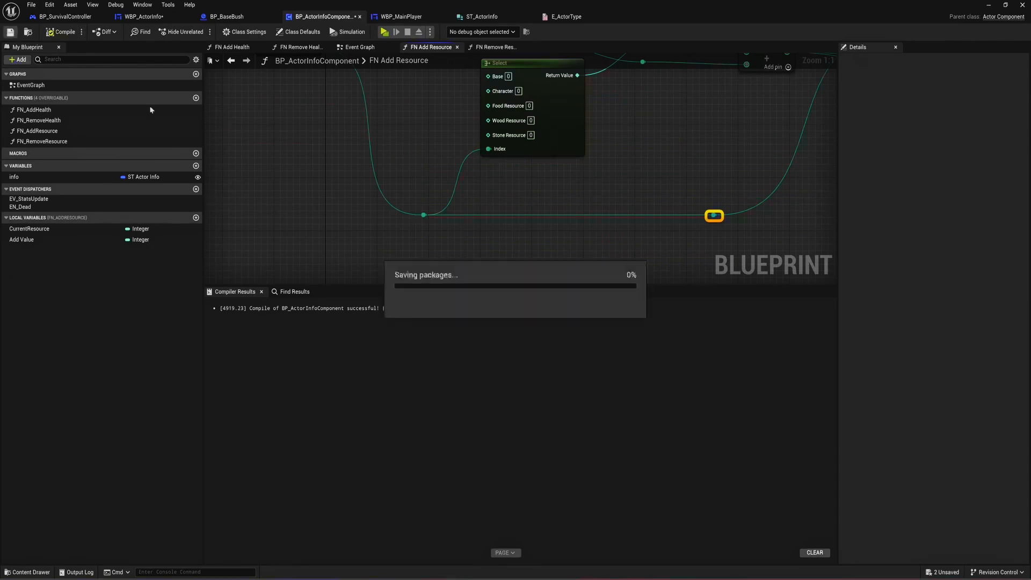
- Undo the edits back to the deletion of the Select node's Info getter and Break ST_ActorInfo node, and copy both restored nodes
right_click_drag(318, 125, 391, 286)
right_click_drag(357, 214, 270, 146)
right_click_drag(669, 219, 635, 184)
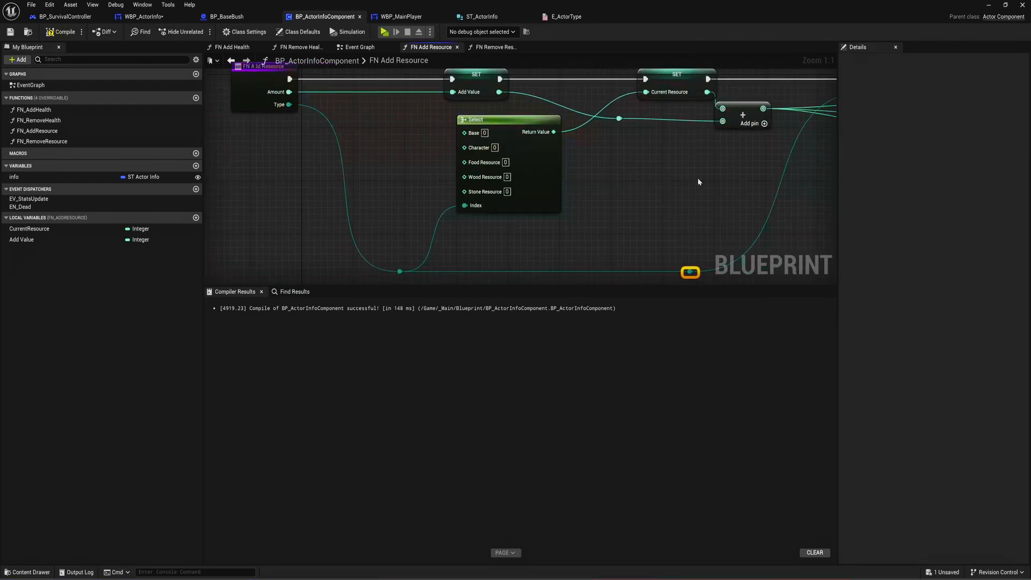
right_click_drag(698, 179, 624, 166)
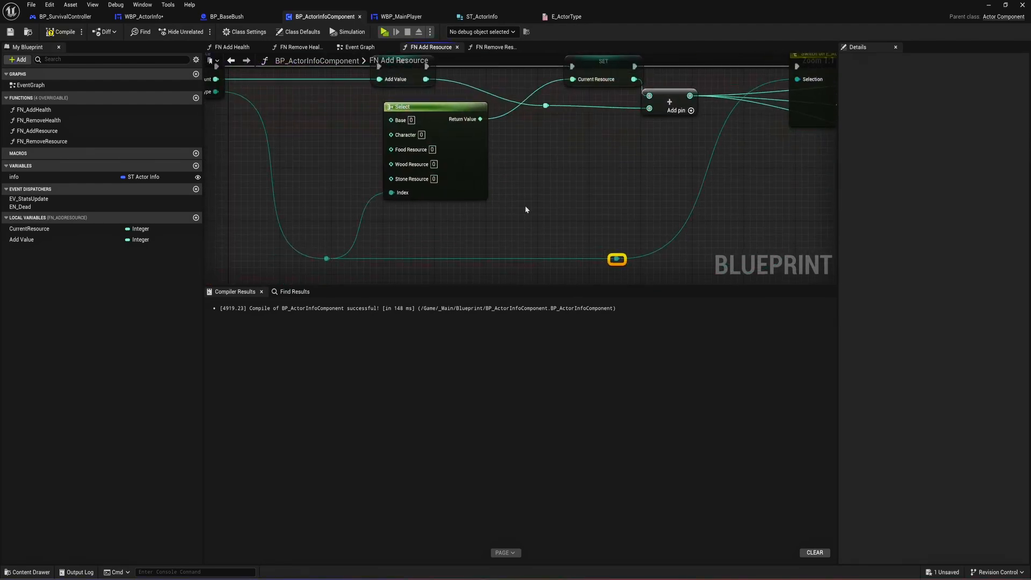
right_click_drag(524, 205, 690, 184)
key("ctrl+z")
key("ctrl+z")
key("ctrl+z")
key("ctrl+z")
key("ctrl+z")
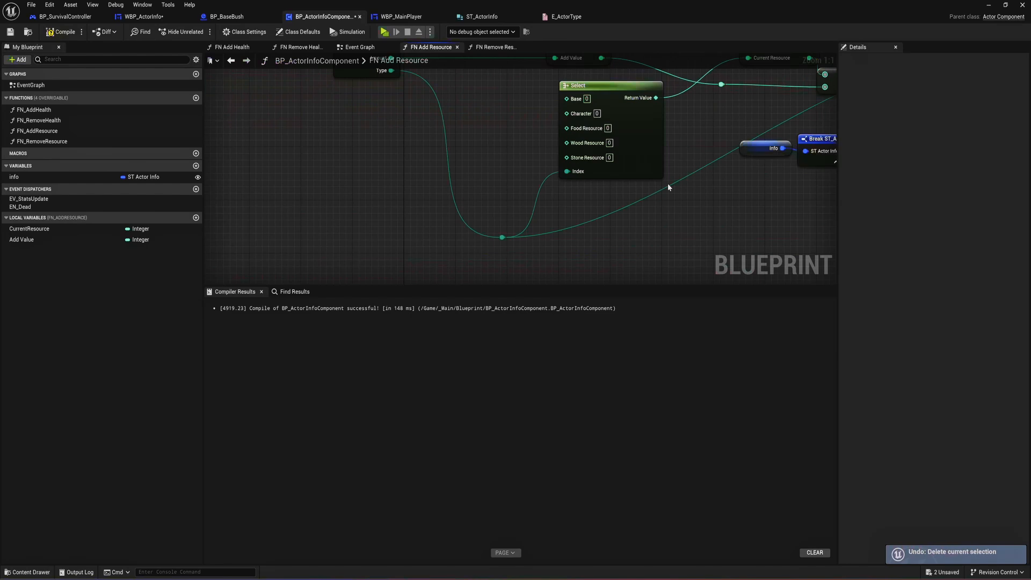
key("ctrl+z")
key("ctrl+z")
key("ctrl+z")
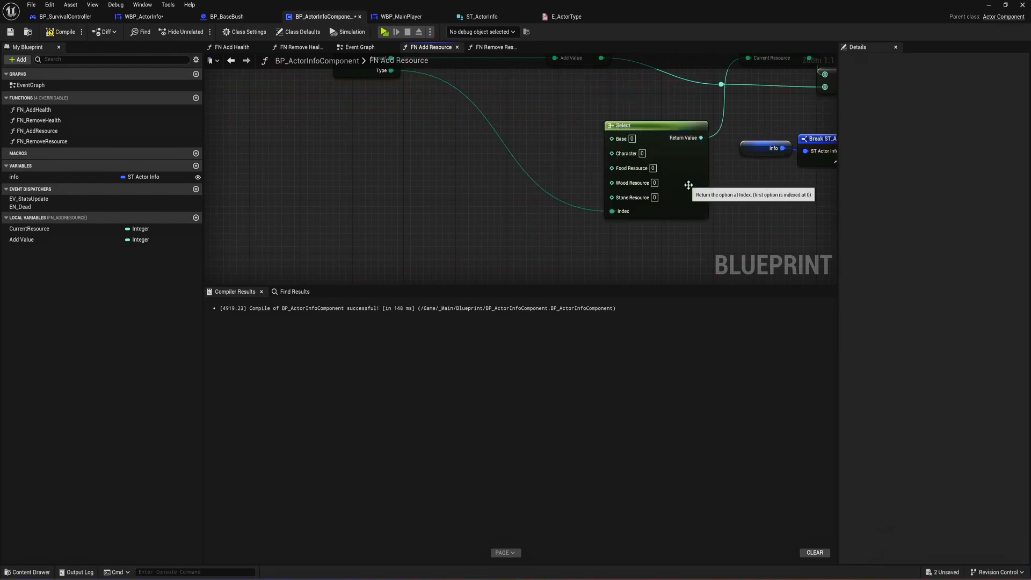
key("ctrl+z")
key("ctrl+z")
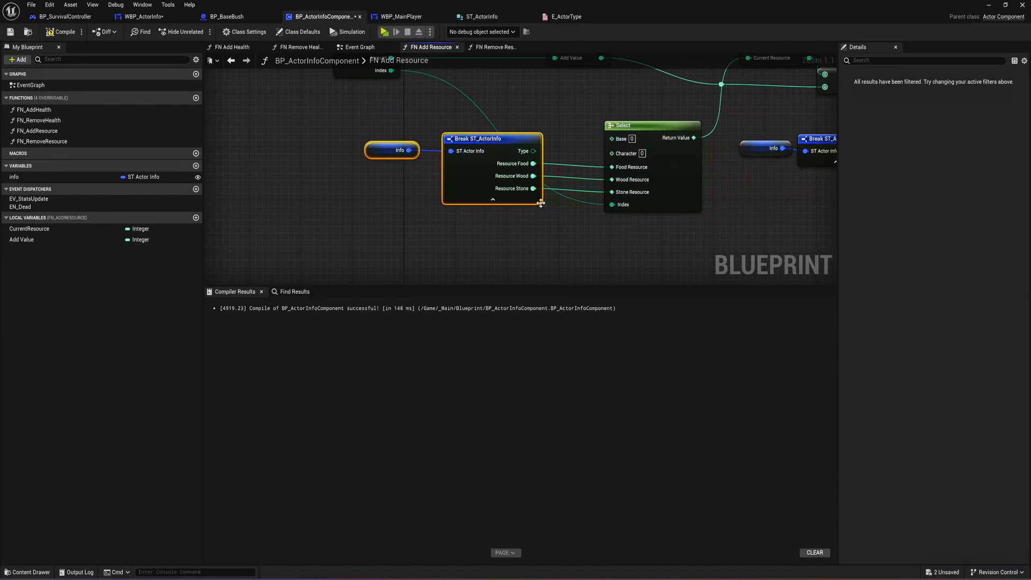
- Redo the undone edits to bring back the Type input and its rerouted wiring
key("ctrl+y")
key("ctrl+y")
key("ctrl+y")
key("ctrl+y")
key("ctrl+y")
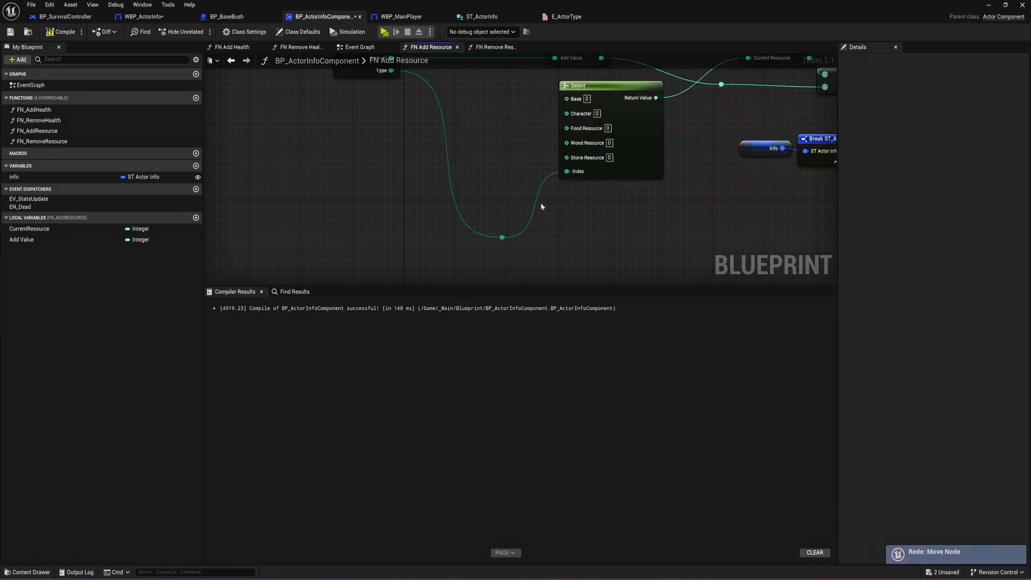
- Paste the copied Info getter and Break ST_ActorInfo node and place them between the FN Add Resource entry and the Select node
right_click_drag(487, 191, 574, 226)
key("ctrl+v")
left_click_drag(523, 212, 484, 159)
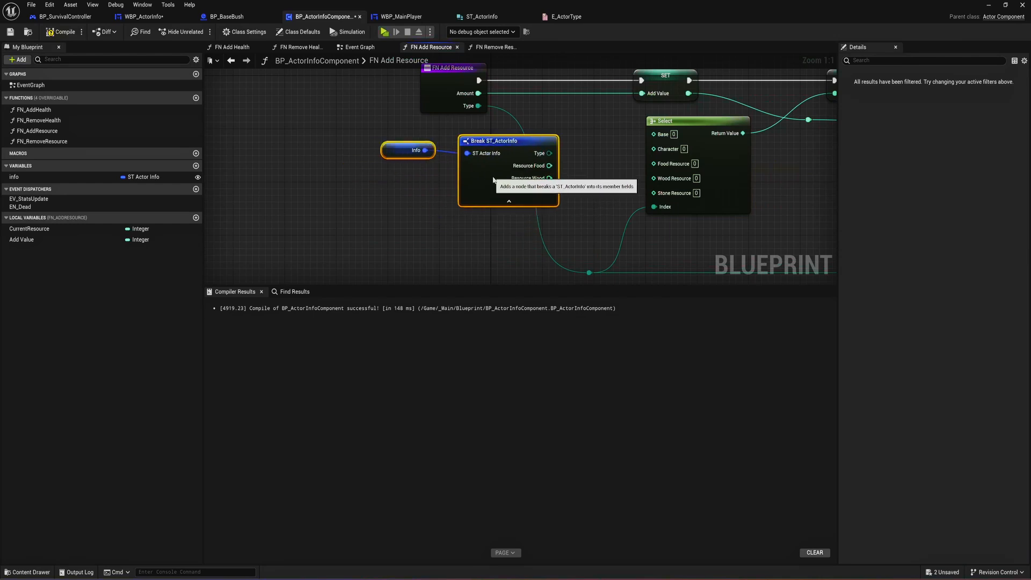
- Connect the three resource outputs to the matching Select inputs, compile and save, and shift the pasted nodes closer to Select
left_click_drag(549, 165, 653, 188)
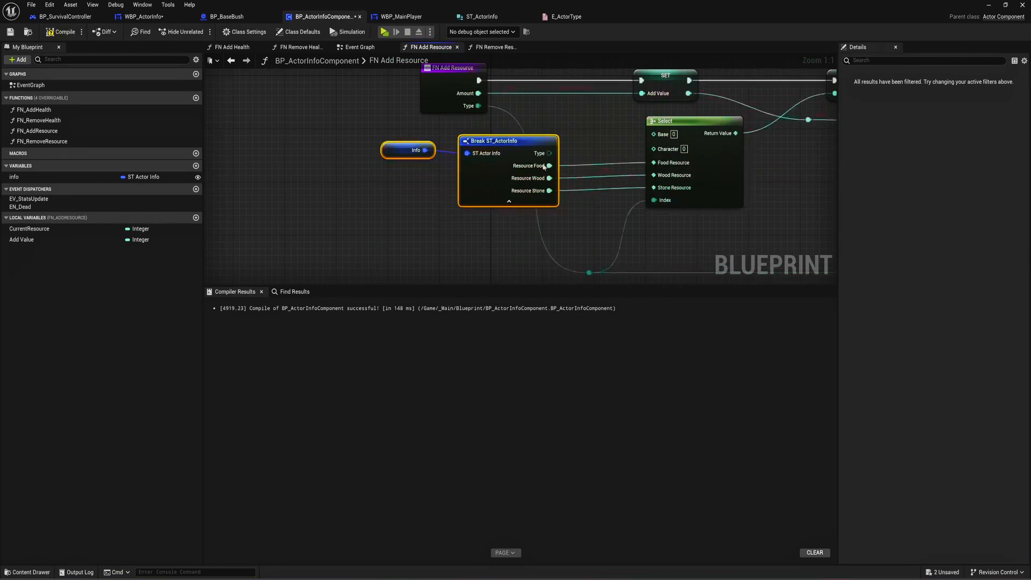
left_click(59, 31)
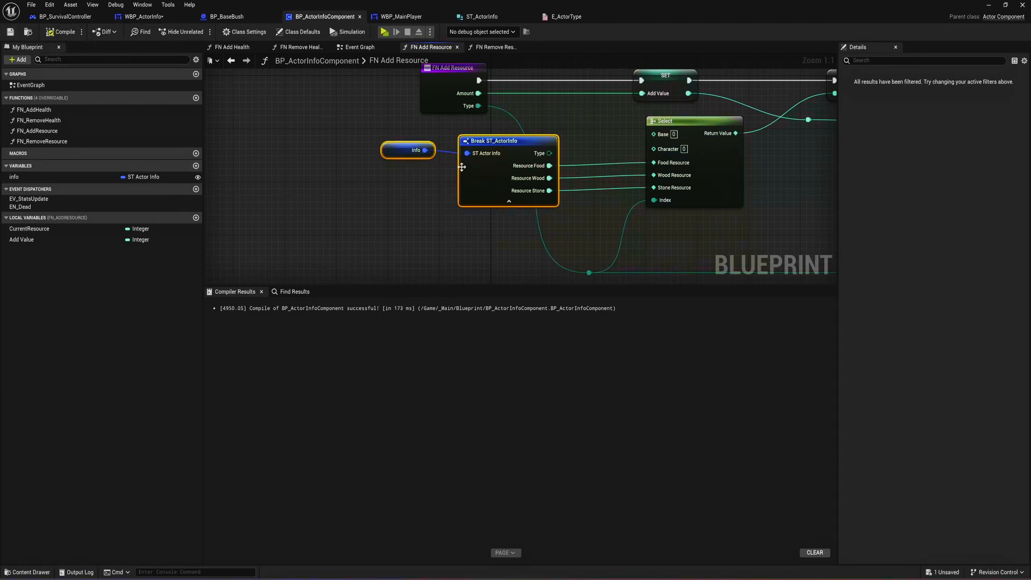
left_click_drag(462, 167, 481, 167)
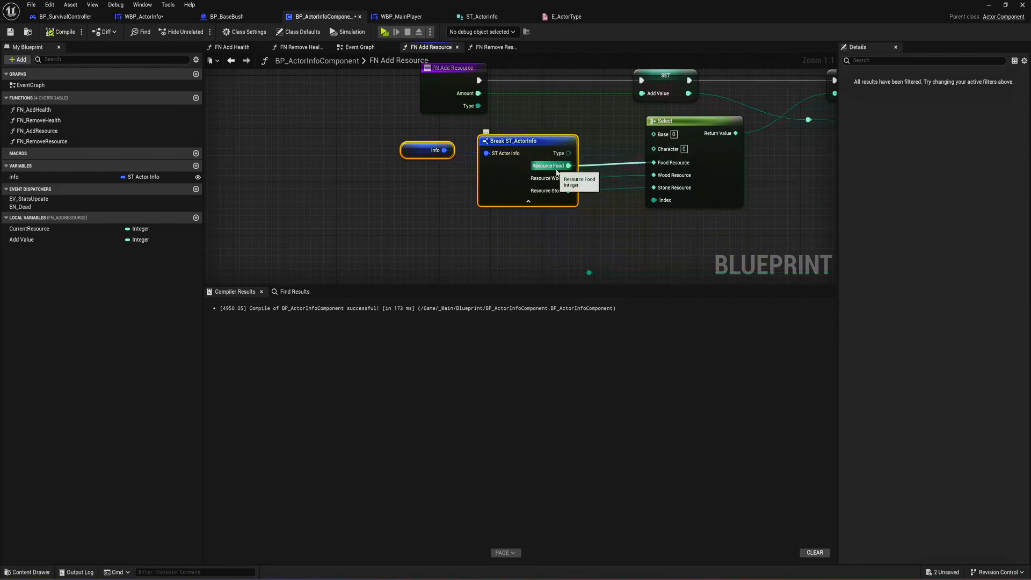
- Examine how FN Add Resource stores Add Value, picks the current resource by type with Select, and adds the two values
right_click_drag(759, 143, 468, 193)
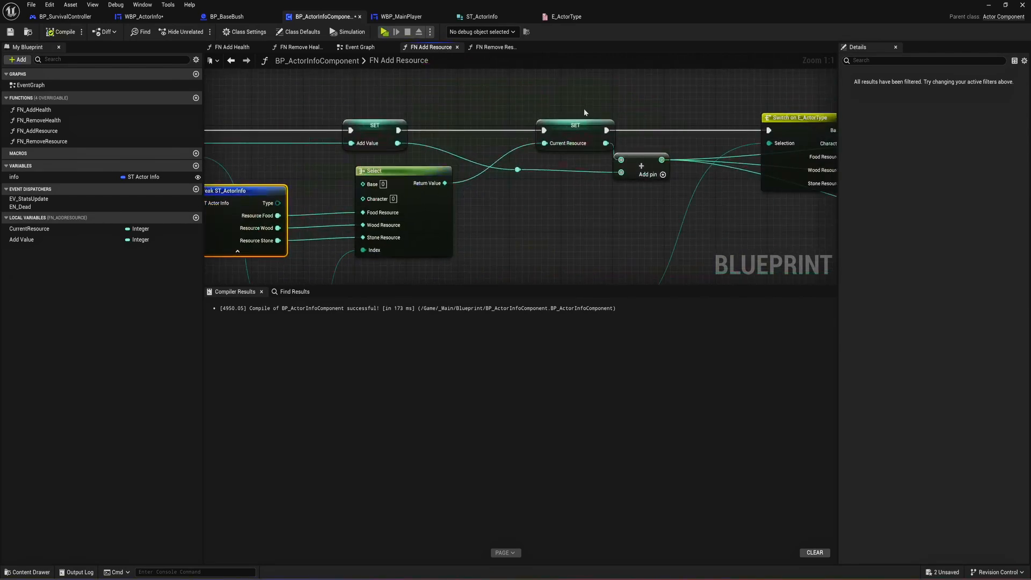
left_click(642, 169)
left_click(644, 201)
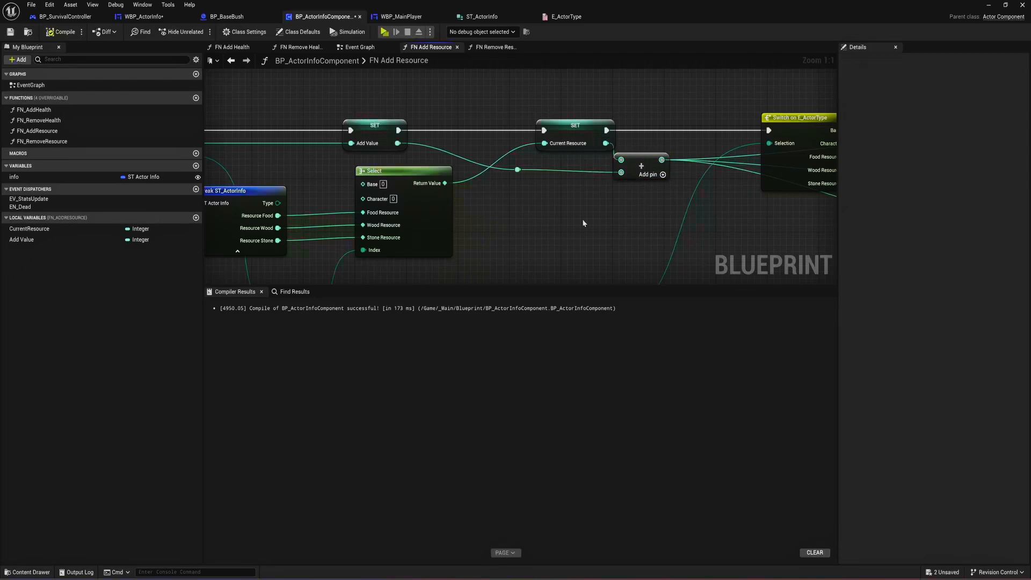
right_click_drag(504, 212, 560, 195)
right_click_drag(452, 177, 559, 172)
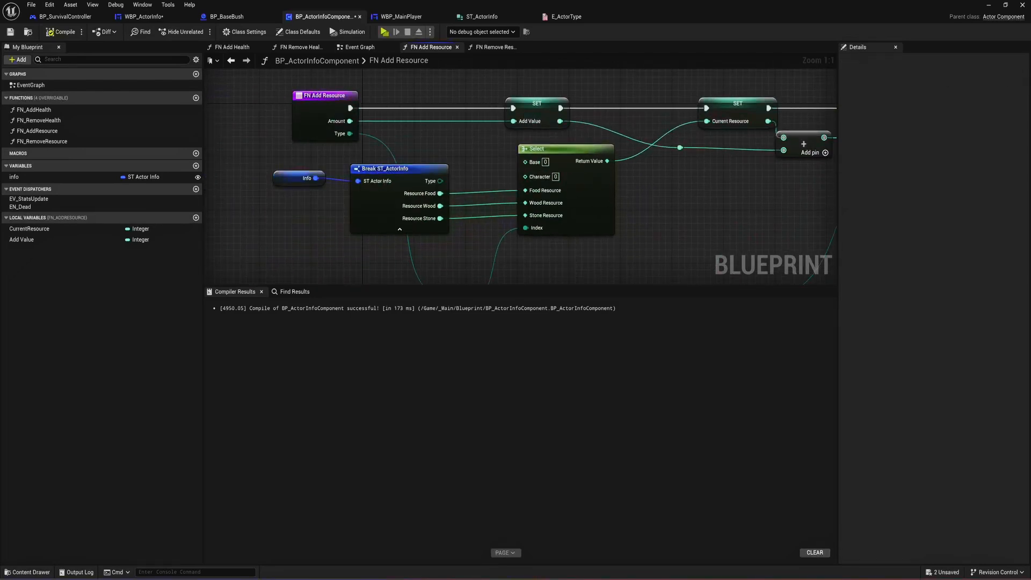
right_click_drag(331, 114, 409, 150)
left_click(408, 149)
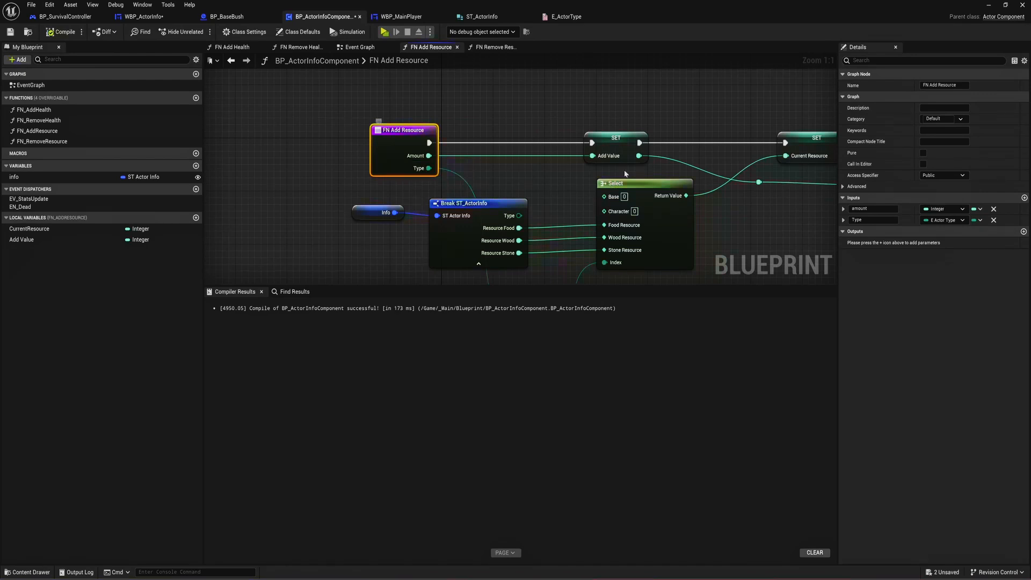
right_click_drag(506, 197, 488, 174)
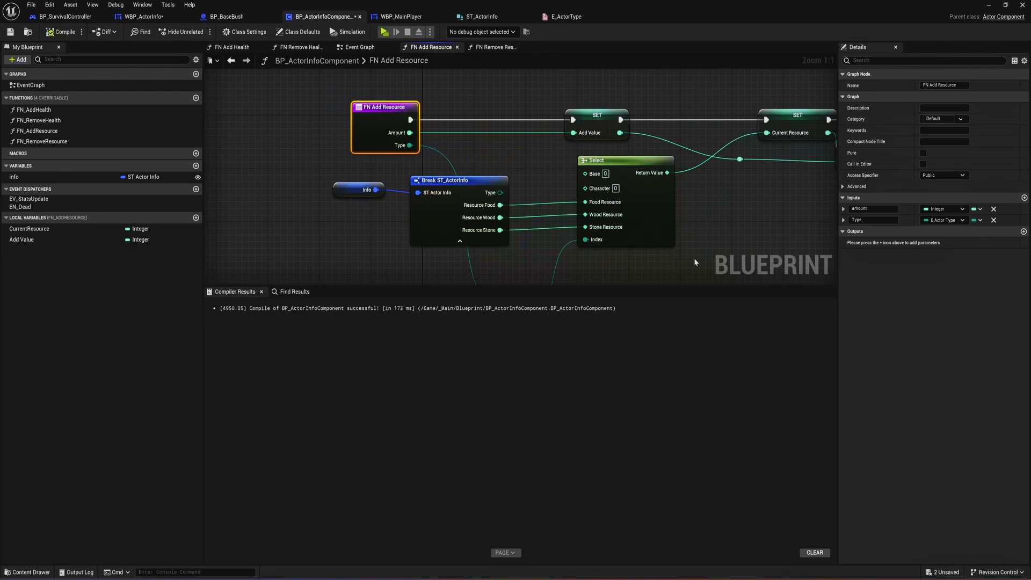
left_click(649, 257)
left_click_drag(650, 256, 370, 181)
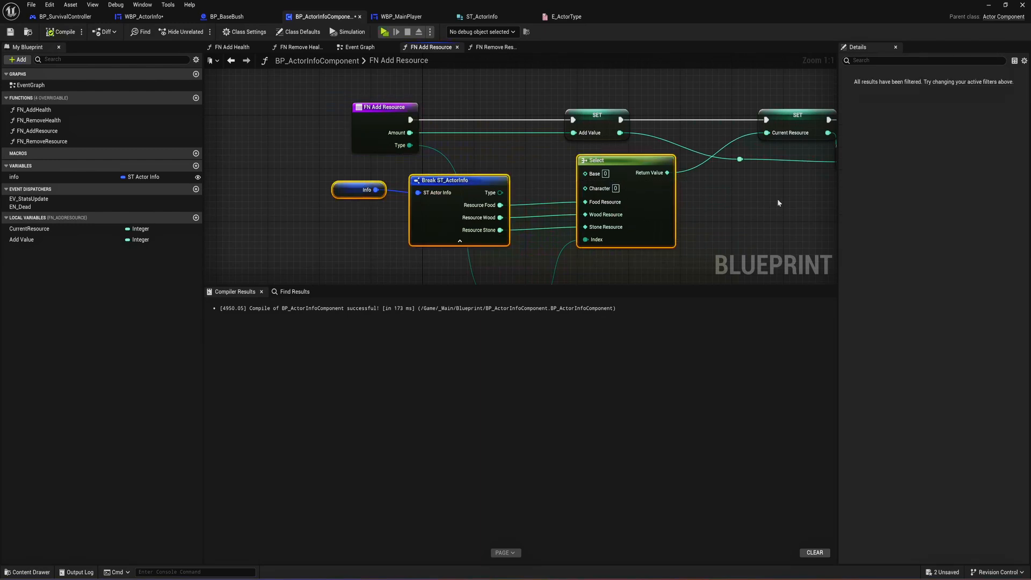
right_click_drag(802, 194, 612, 217)
left_click_drag(591, 98, 601, 186)
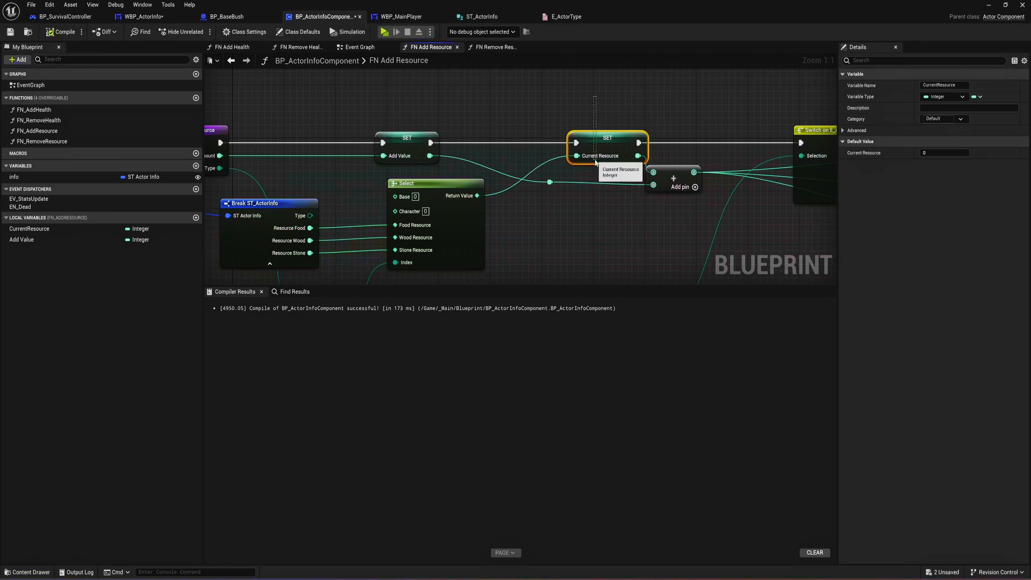
left_click_drag(667, 210, 520, 177)
left_click_drag(440, 95, 387, 143)
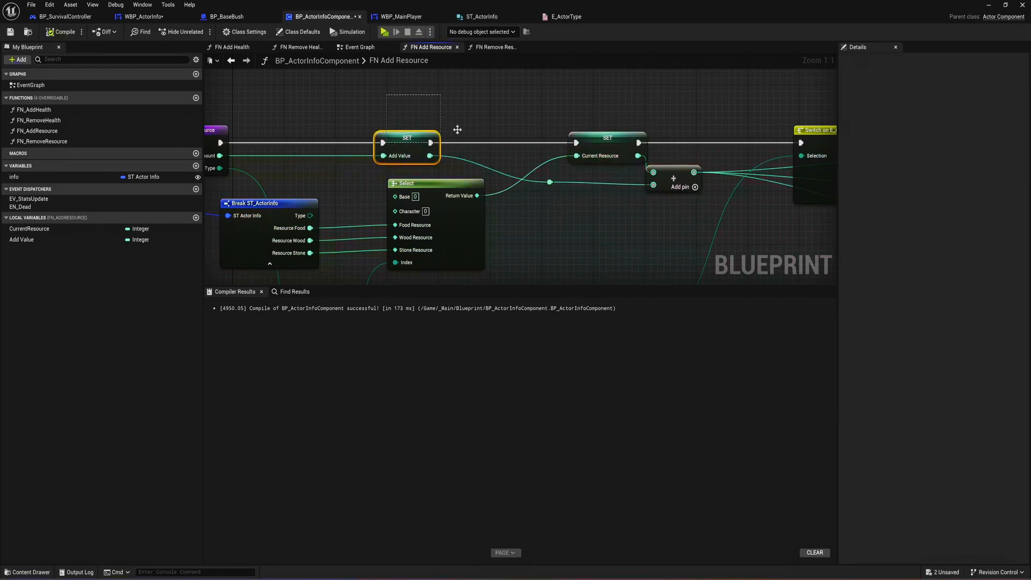
- Examine the Switch on E_ActorType and its food, wood and stone branches through the Set members in ST_ActorInfo nodes
right_click_drag(770, 109, 483, 88)
right_click_drag(462, 154, 404, 191)
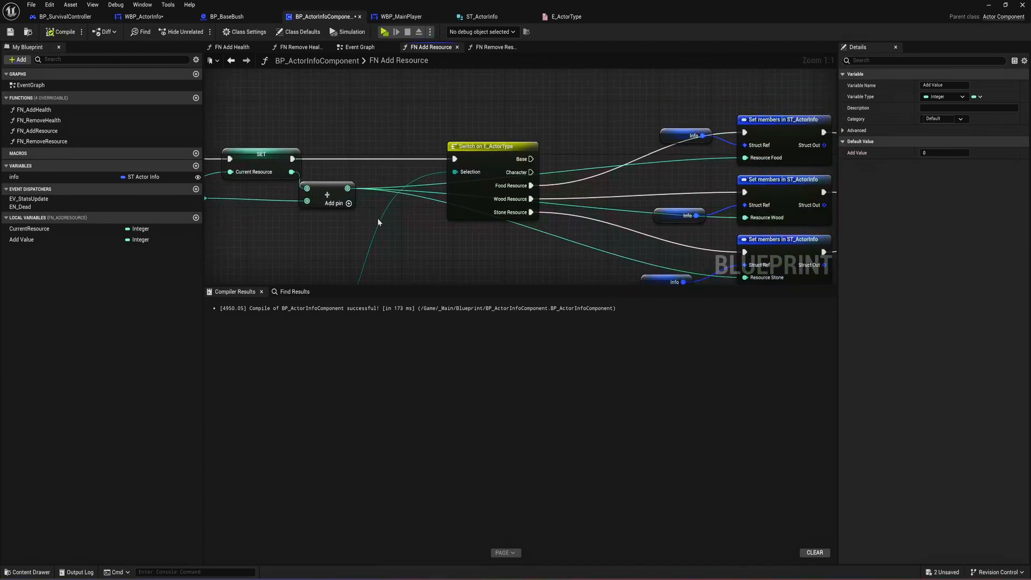
left_click_drag(510, 107, 571, 191)
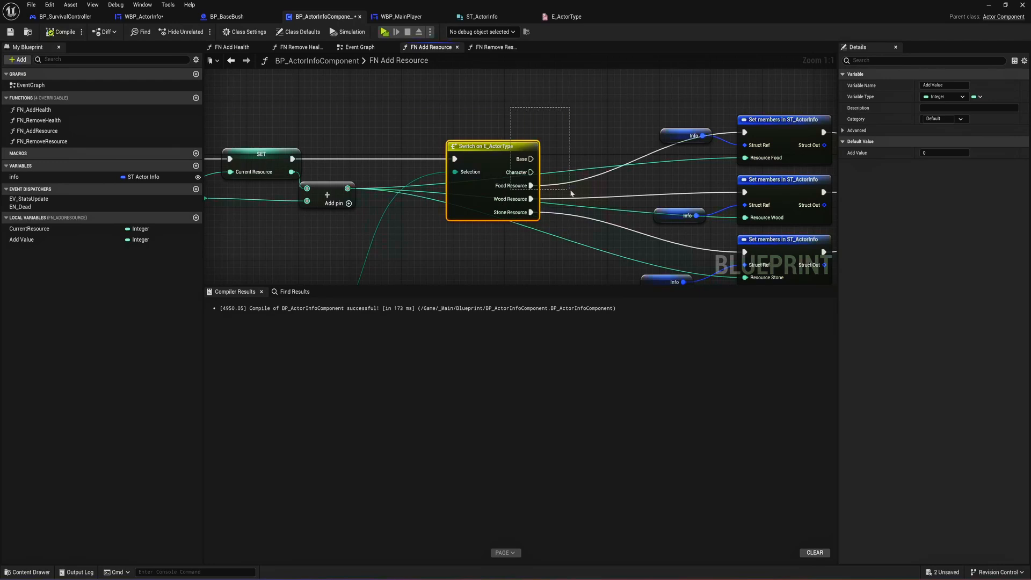
left_click(552, 164)
left_click(497, 214)
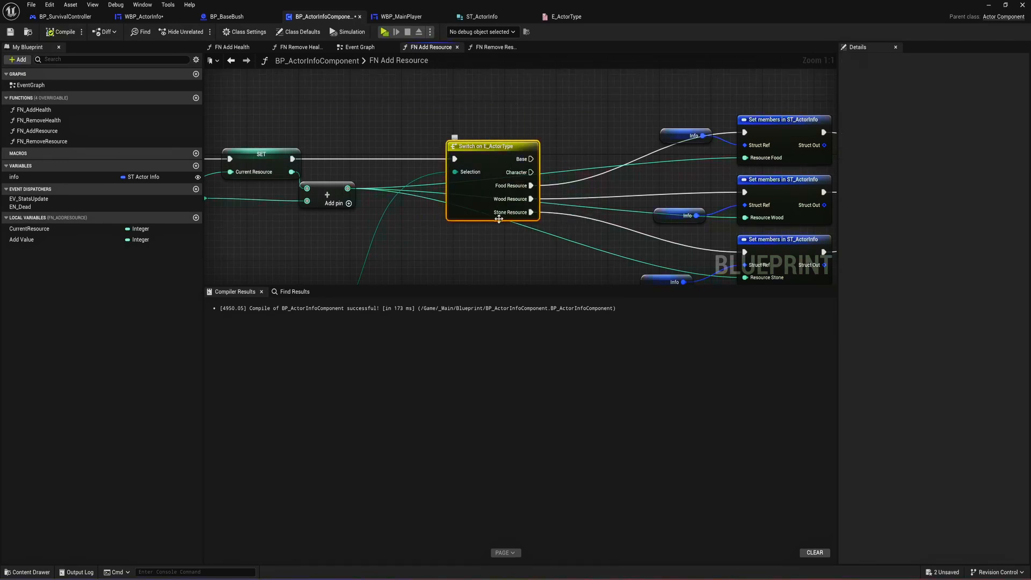
right_click_drag(671, 180, 502, 180)
left_click_drag(490, 101, 597, 212)
right_click_drag(563, 175, 280, 250)
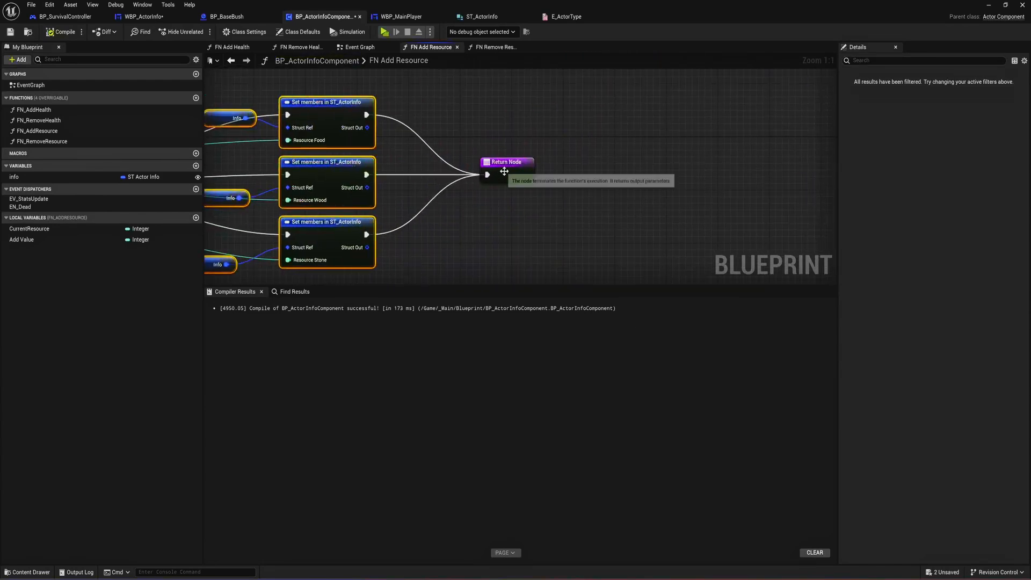
- Move the Return Node farther from the Set members nodes and add a call to the EV_StatsUpdate dispatcher between them
left_click_drag(508, 178, 642, 176)
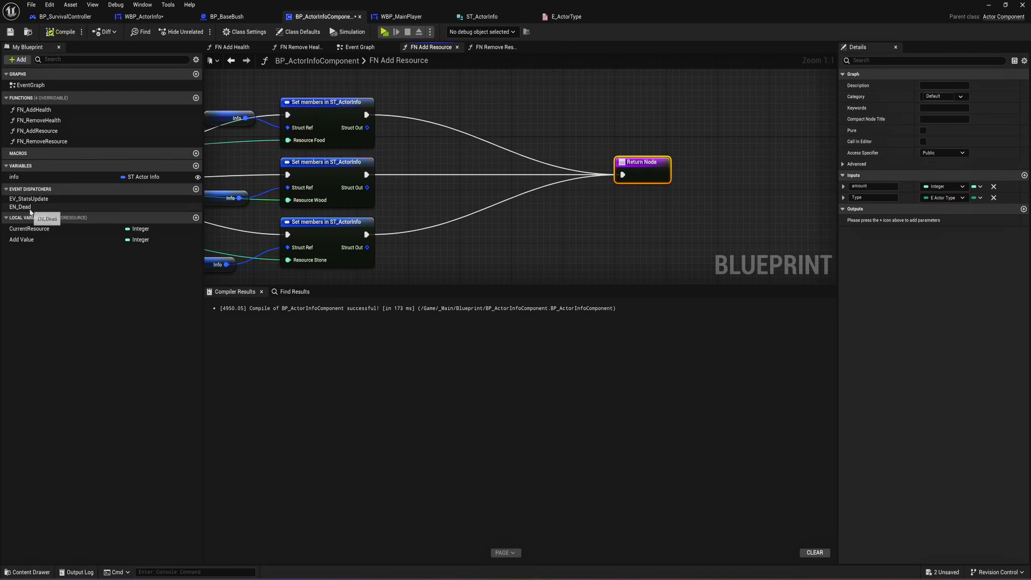
left_click_drag(27, 203, 501, 198)
left_click(520, 212)
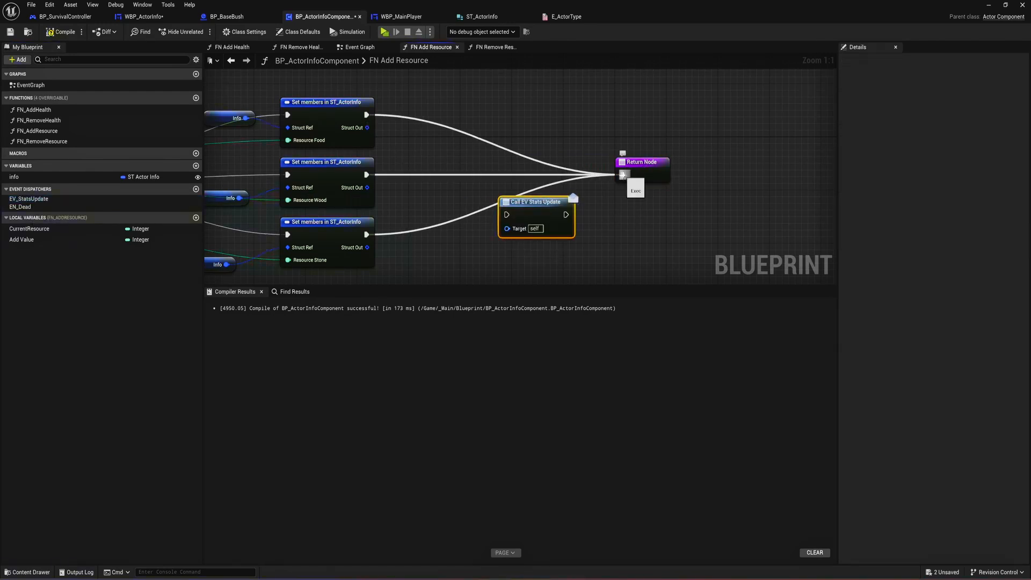
- Route the three Set members execution outputs through Call EV Stats Update into the Return Node, then compile and save the blueprint
left_click_drag(623, 175, 587, 185, "ctrl")
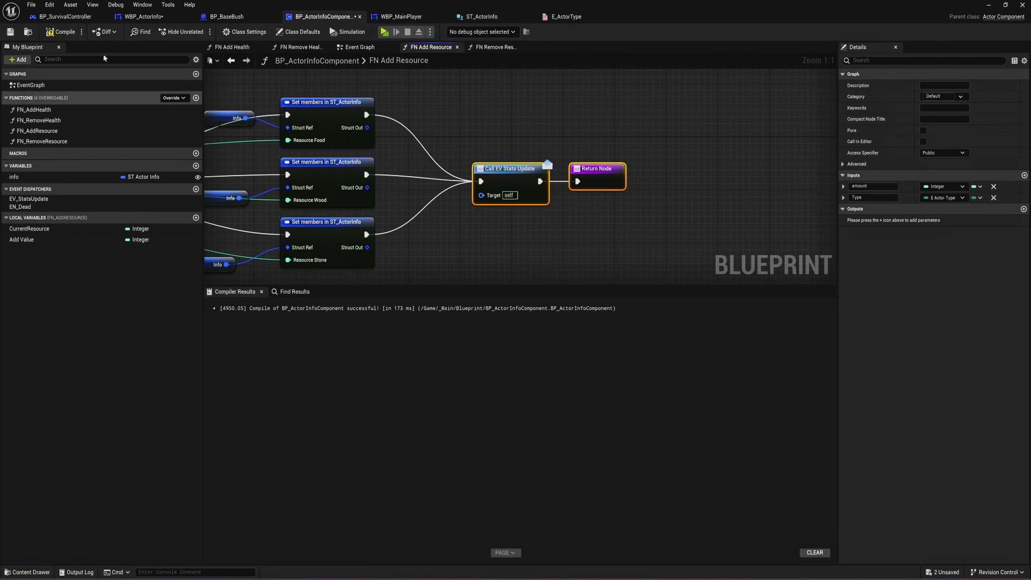
left_click(58, 31)
right_click_drag(241, 178, 999, 158)
right_click_drag(985, 124, 835, 139)
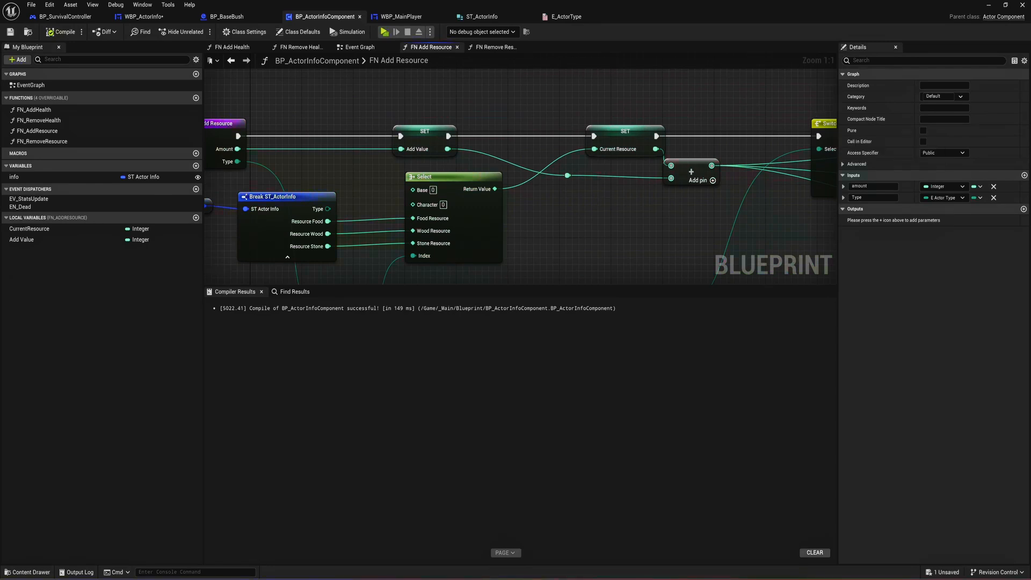
right_click_drag(597, 200, 670, 192)
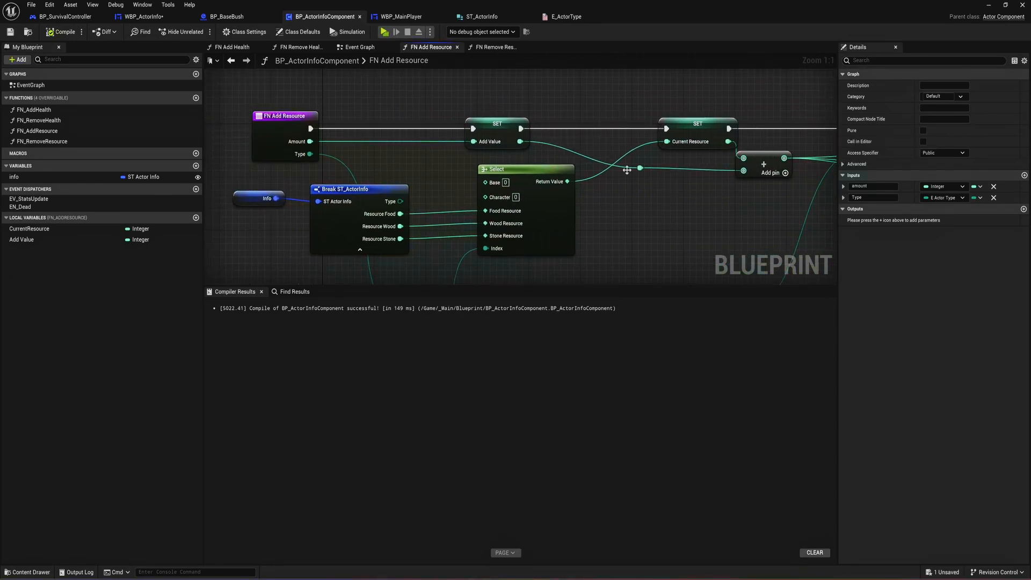